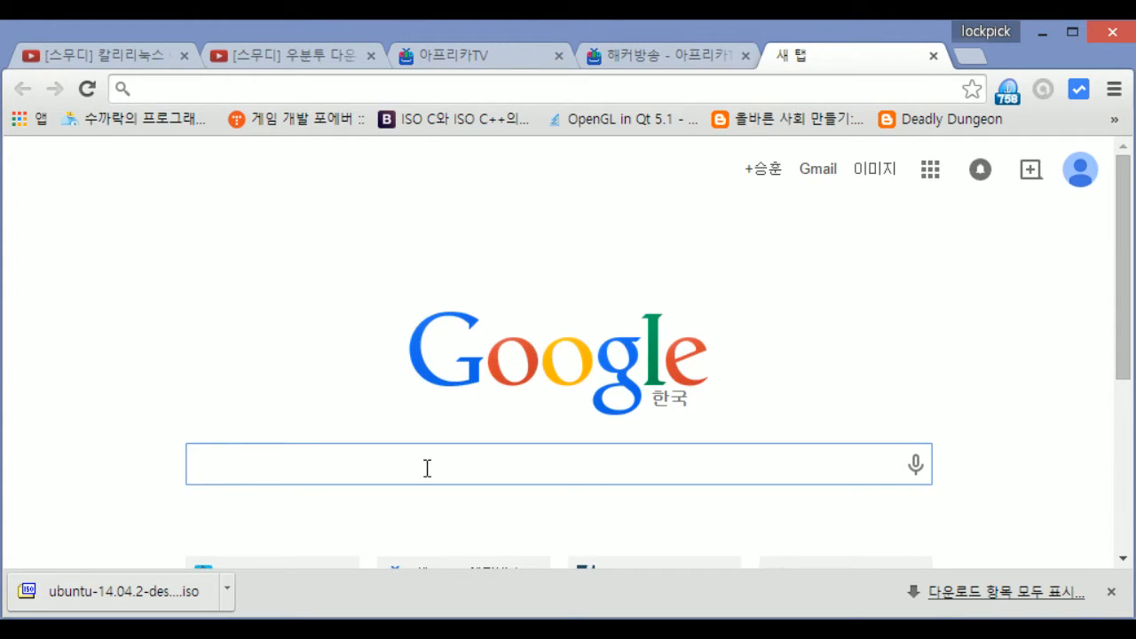
Load google.com in Chrome's address bar
{"action": "left_click", "coordinate": [420, 87]}
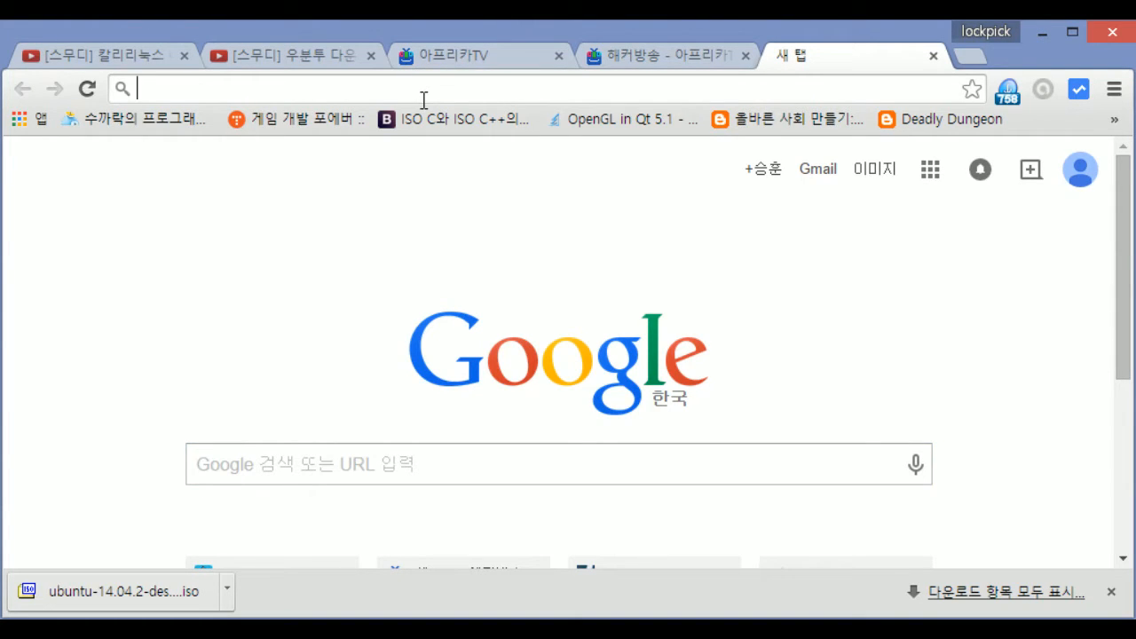
{"action": "type", "text": "google.co,m"}
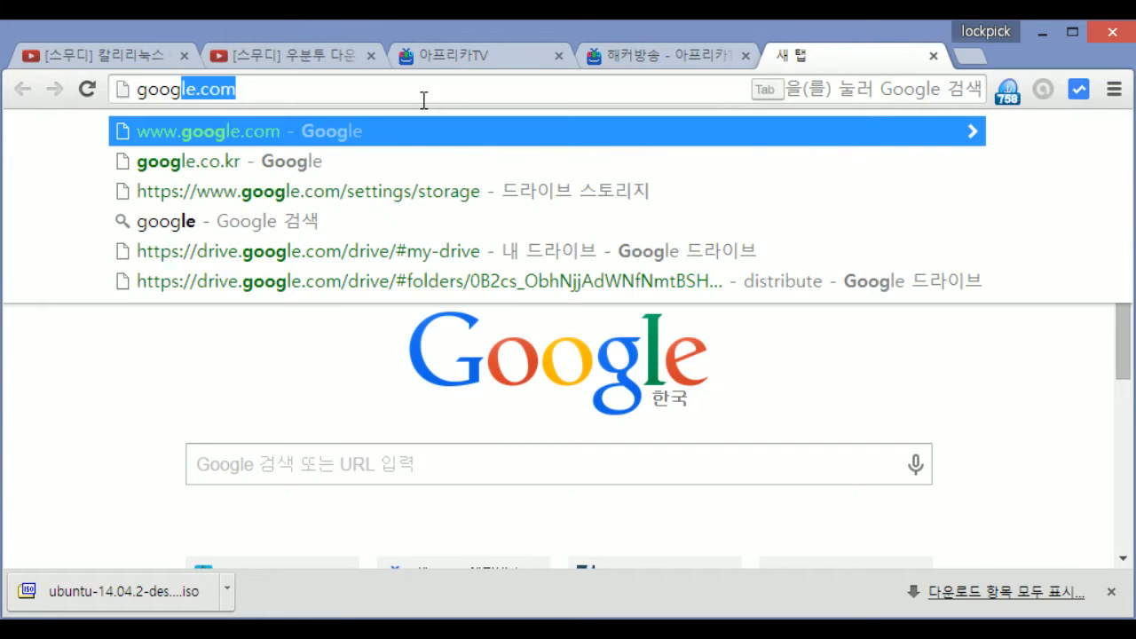
{"action": "key", "text": "BackSpace"}
{"action": "key", "text": "BackSpace"}
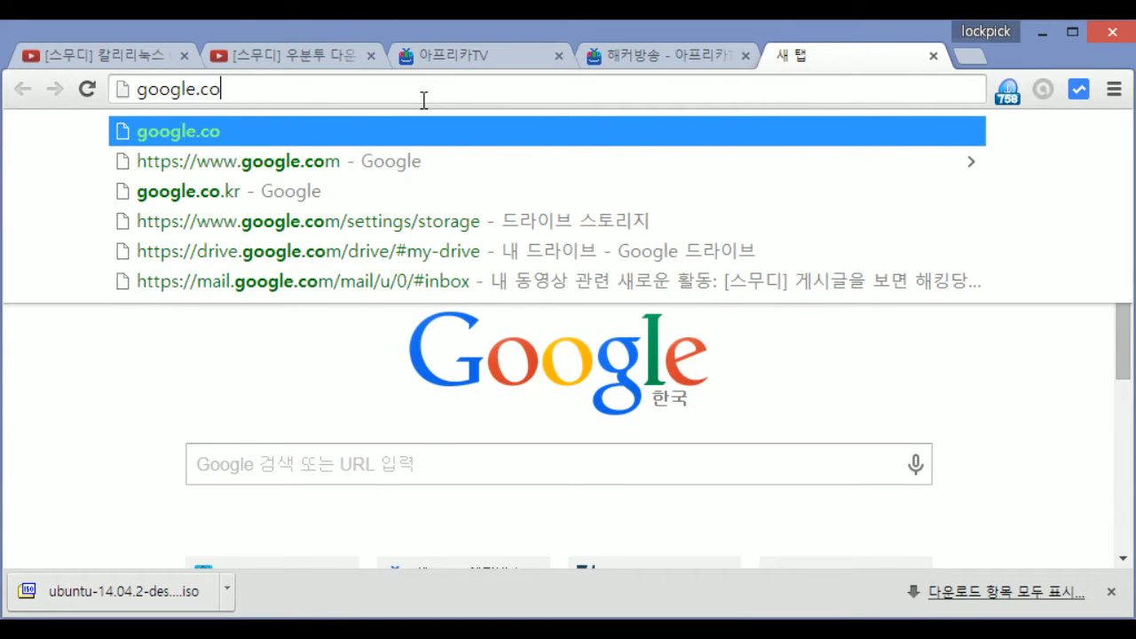
{"action": "key", "text": "Return"}
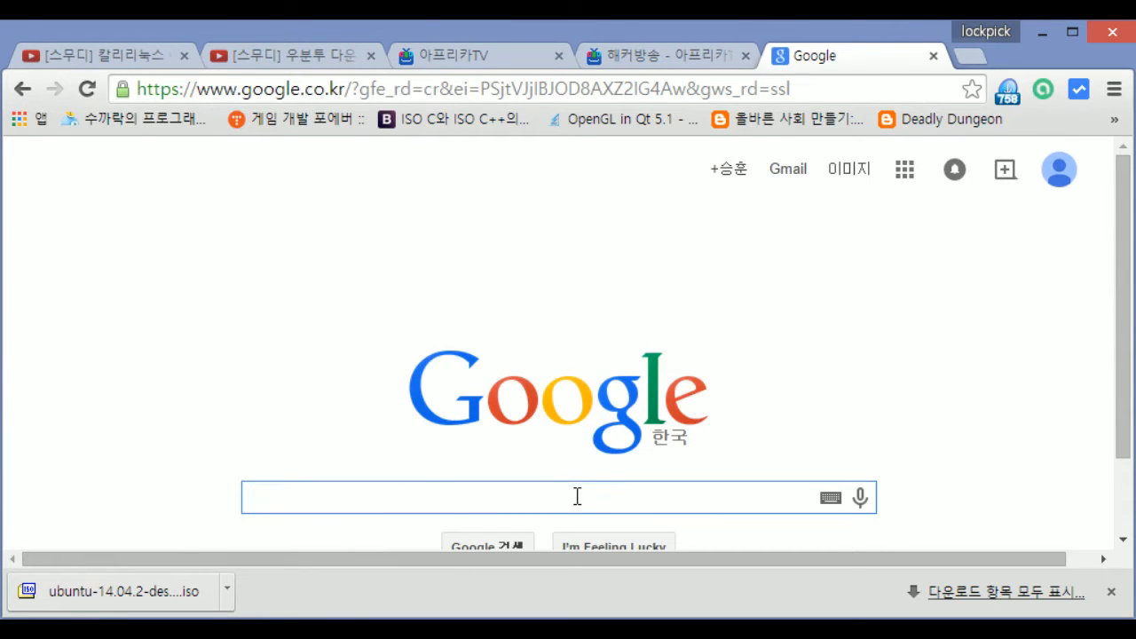
Search Google for ubuntu and look over the Ubuntu site shortcut and first result
{"action": "type", "text": "ubuntu"}
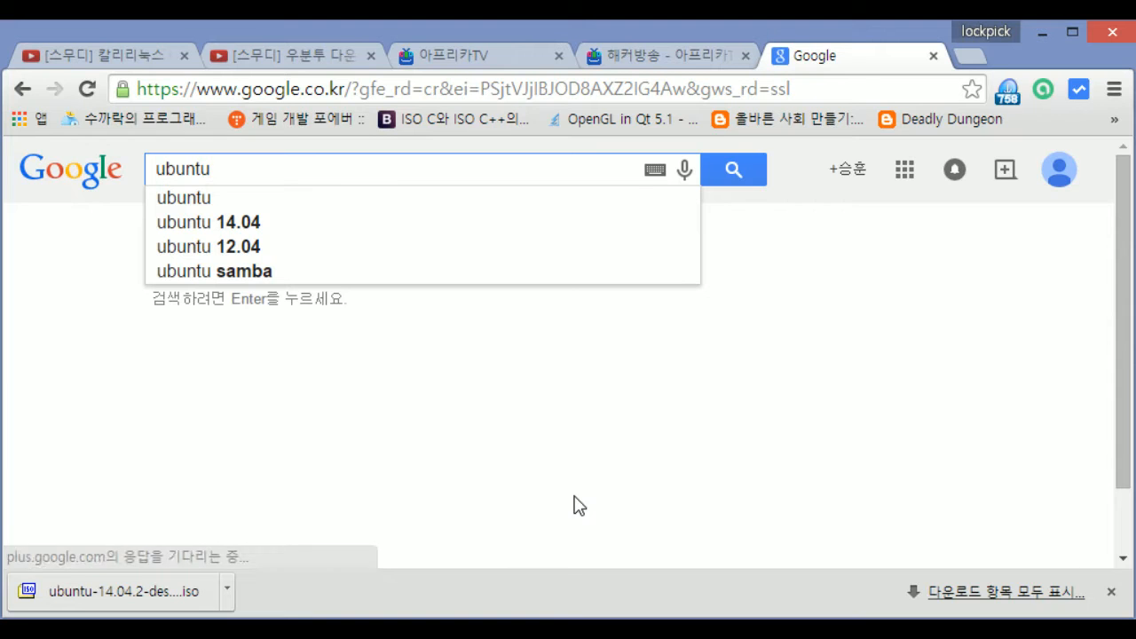
{"action": "key", "text": "Return"}
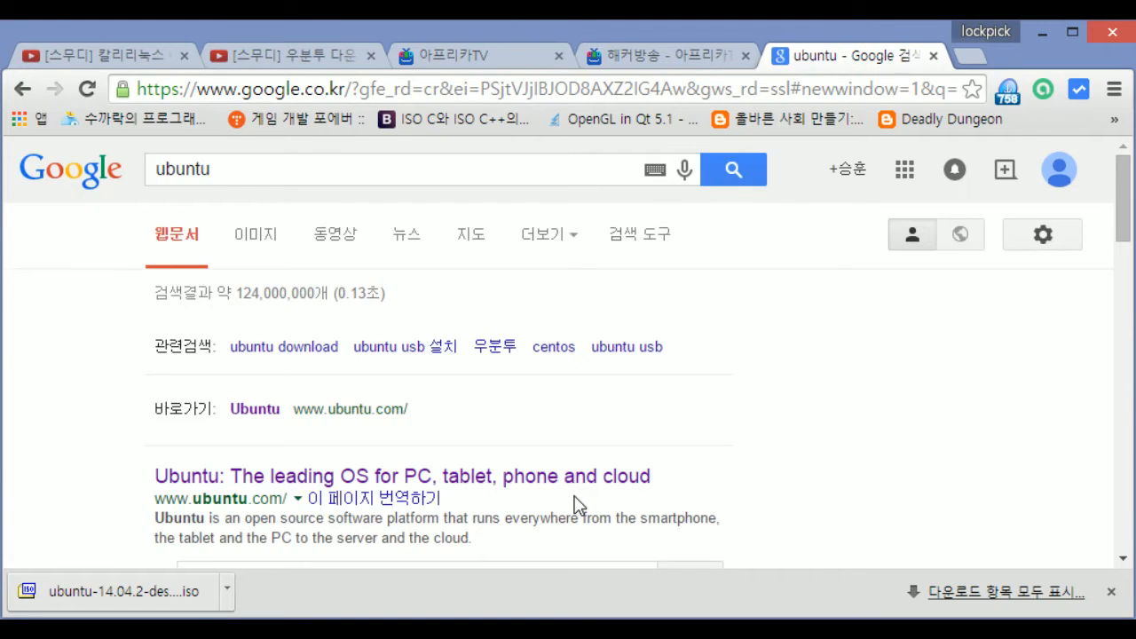
{"action": "scroll", "coordinate": [459, 453], "scroll_direction": "down", "scroll_amount": 1}
{"action": "scroll", "coordinate": [236, 302], "scroll_direction": "up", "scroll_amount": 1}
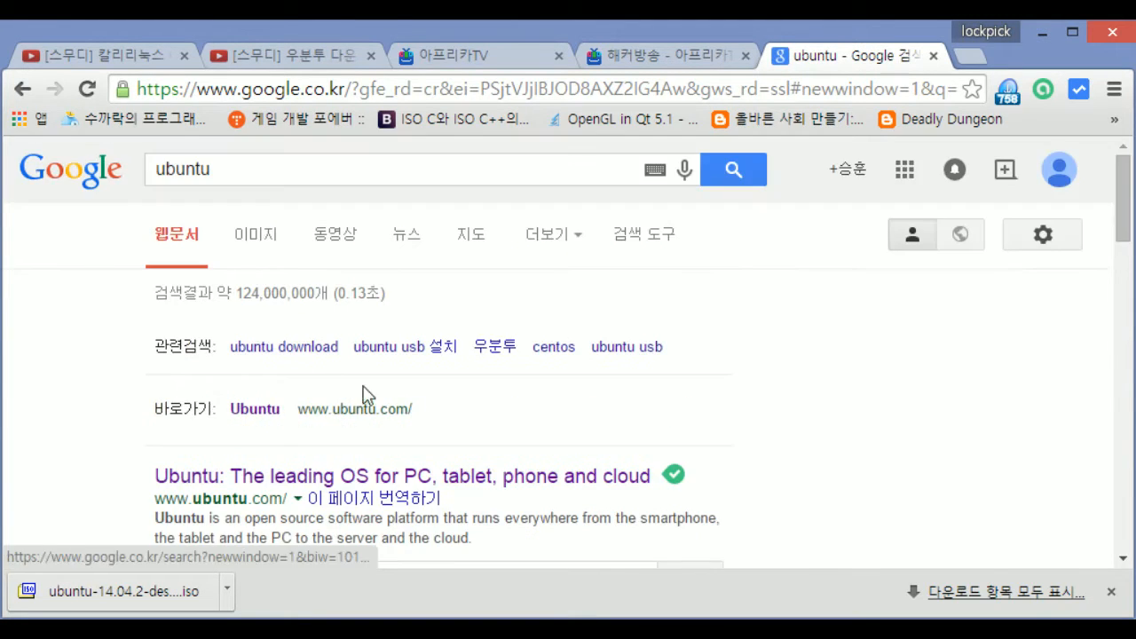
{"action": "left_click_drag", "start_coordinate": [416, 409], "coordinate": [162, 408]}
{"action": "left_click", "coordinate": [517, 419]}
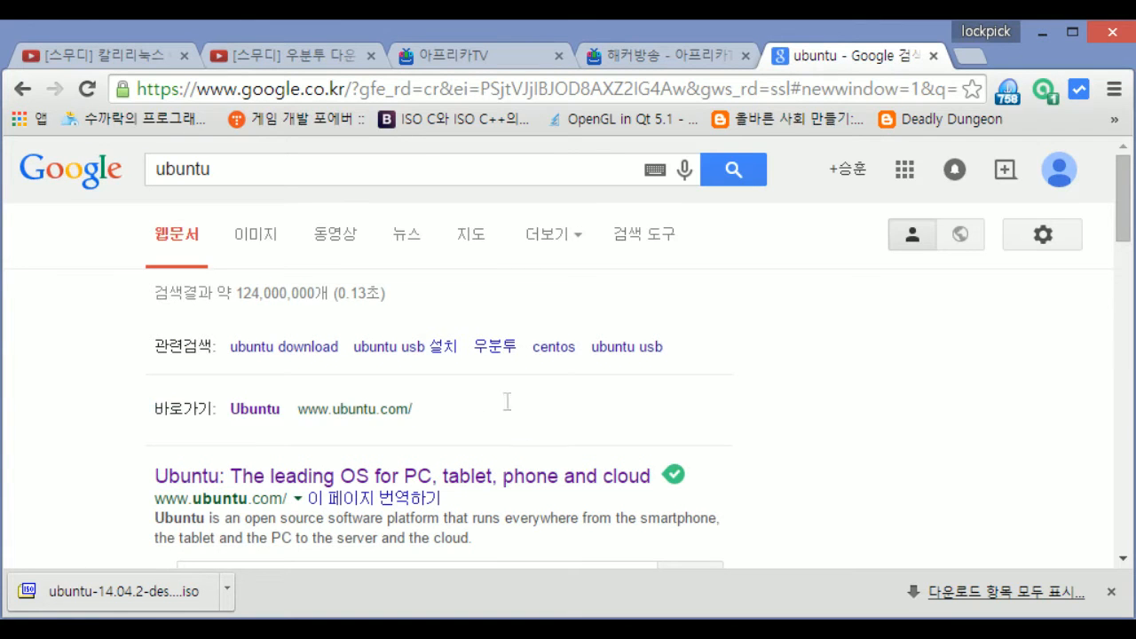
{"action": "left_click_drag", "start_coordinate": [497, 408], "coordinate": [167, 409]}
{"action": "left_click_drag", "start_coordinate": [577, 401], "coordinate": [156, 404]}
{"action": "left_click_drag", "start_coordinate": [160, 484], "coordinate": [552, 555]}
{"action": "left_click", "coordinate": [216, 434]}
Open ubuntu.com in a new tab and go to the Ubuntu Desktop download page
{"action": "left_click", "coordinate": [241, 413]}
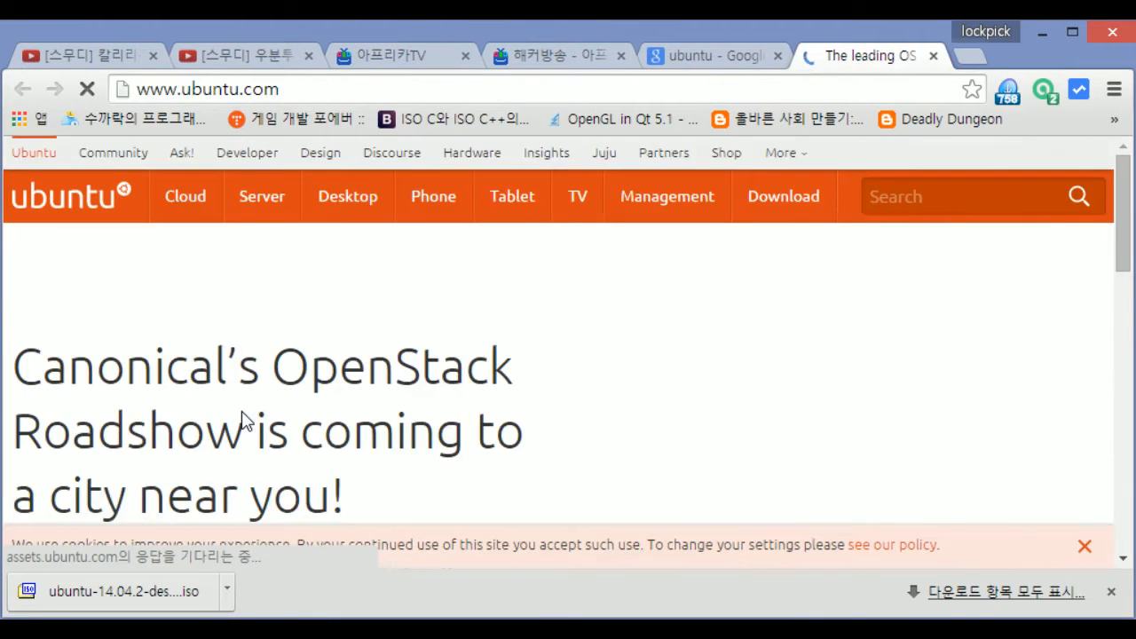
{"action": "scroll", "coordinate": [426, 462], "scroll_direction": "down", "scroll_amount": 4}
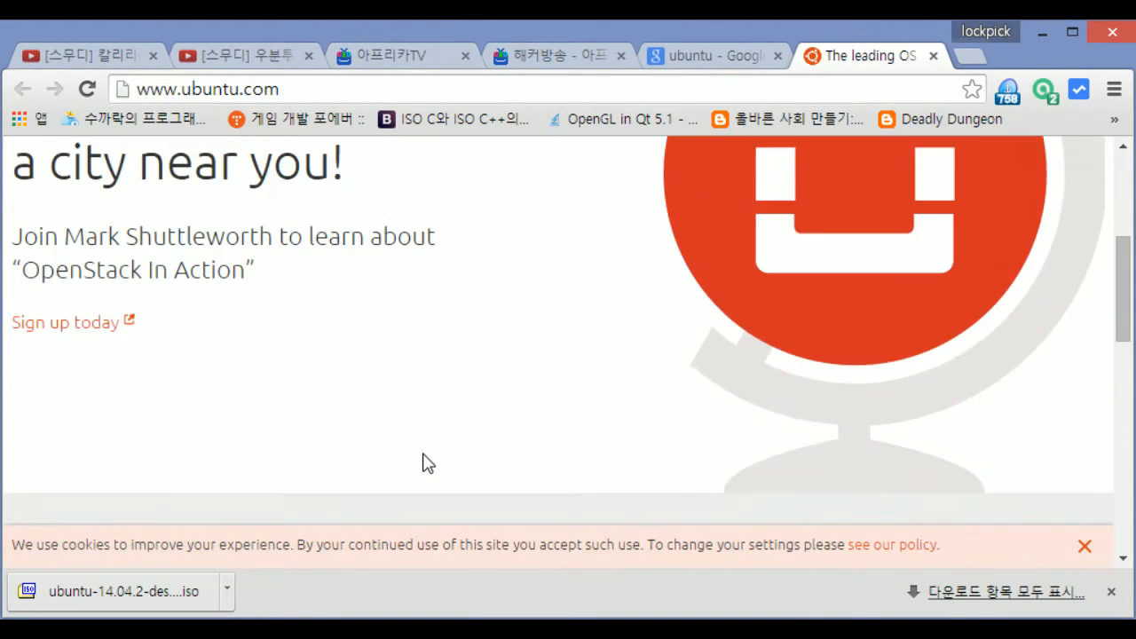
{"action": "scroll", "coordinate": [421, 448], "scroll_direction": "up", "scroll_amount": 4}
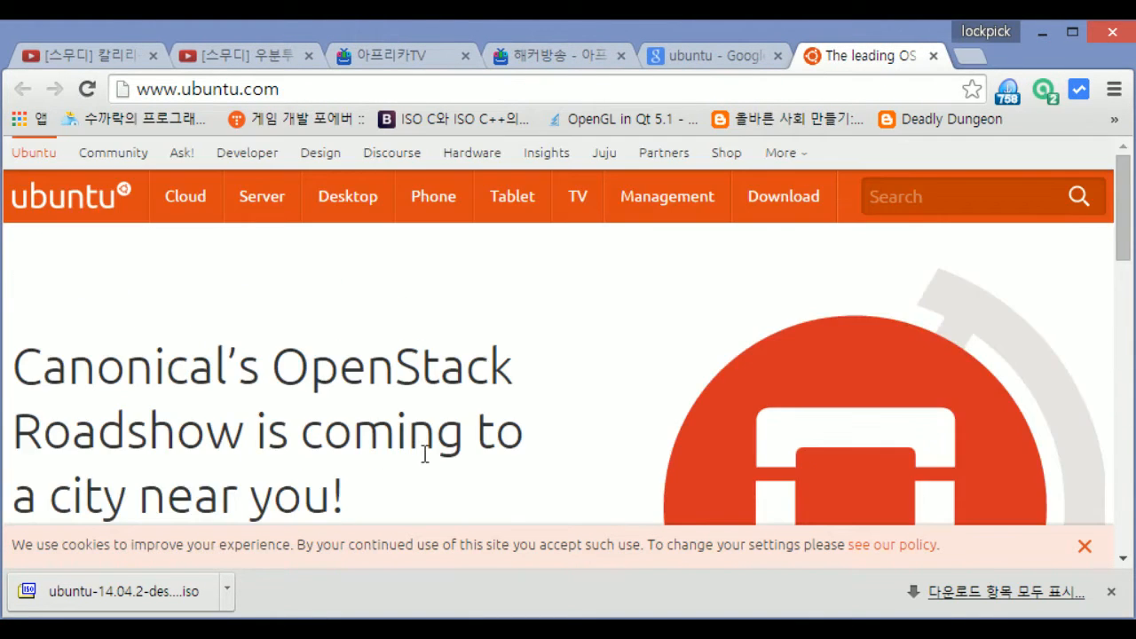
{"action": "left_click", "coordinate": [797, 196]}
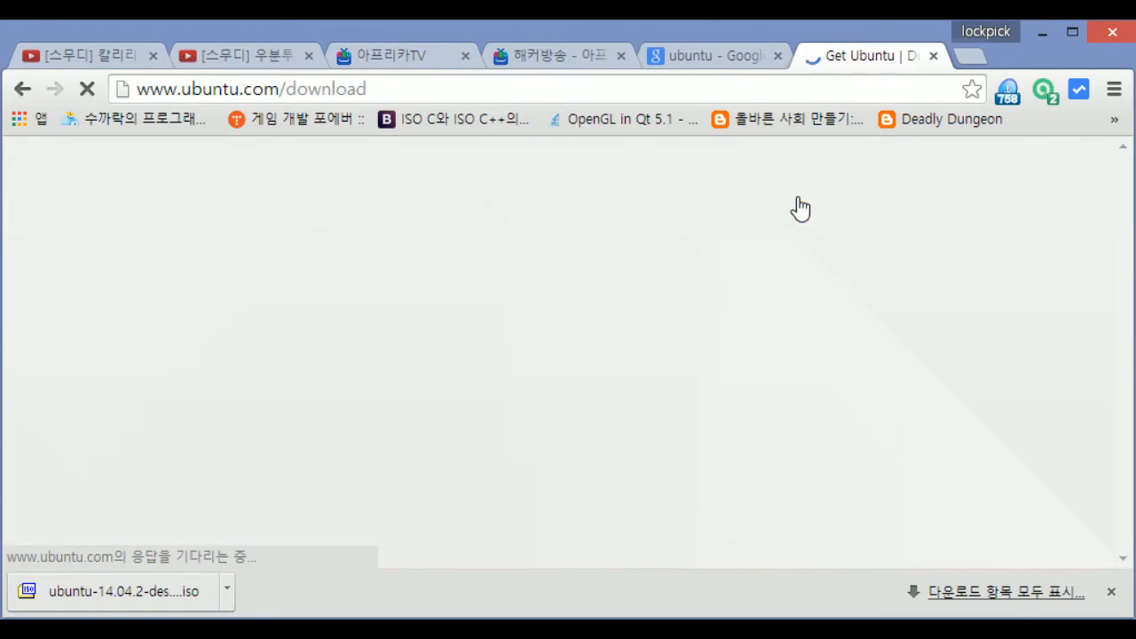
{"action": "scroll", "coordinate": [801, 204], "scroll_direction": "down", "scroll_amount": 3}
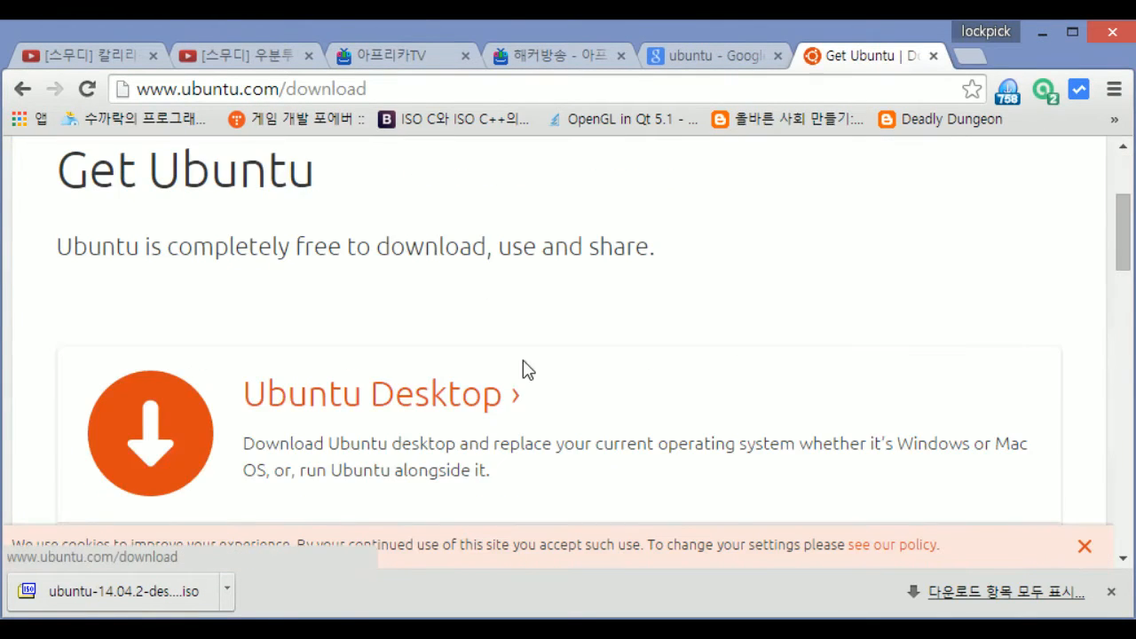
{"action": "scroll", "coordinate": [319, 355], "scroll_direction": "down", "scroll_amount": 1}
{"action": "left_click", "coordinate": [394, 293]}
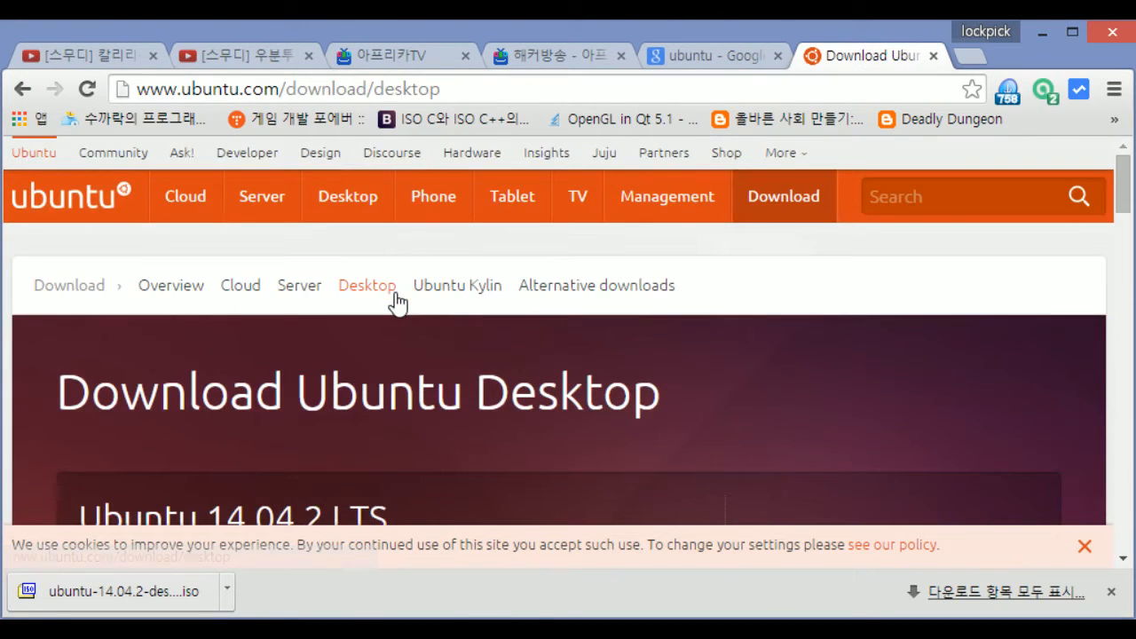
{"action": "scroll", "coordinate": [396, 295], "scroll_direction": "down", "scroll_amount": 2}
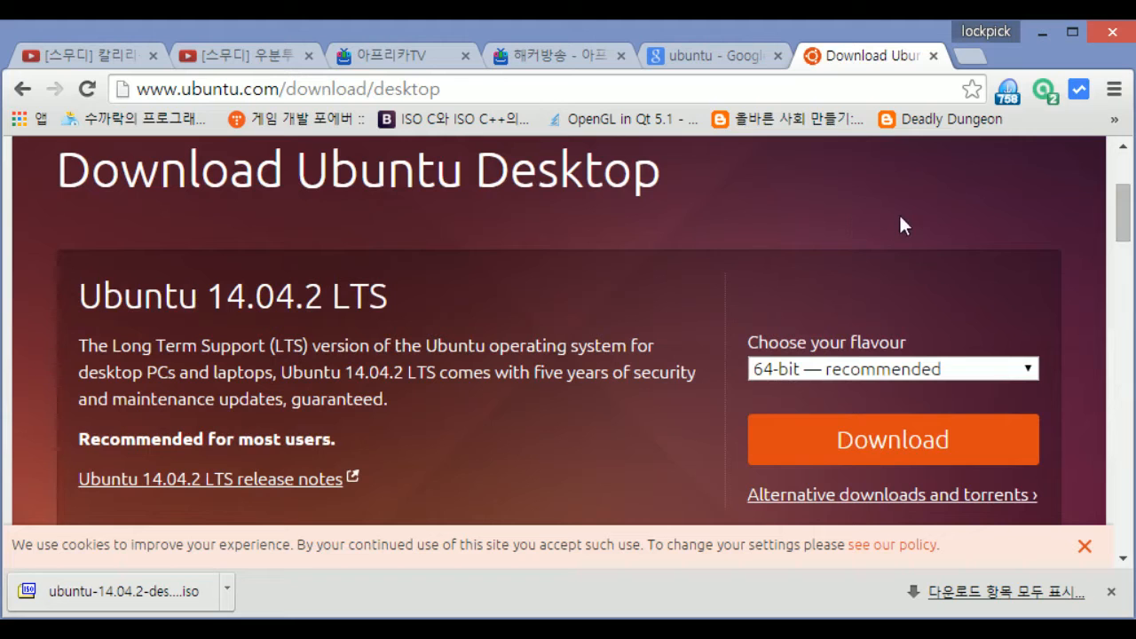
Read the 14.04.2 LTS version heading and its five-year support description
{"action": "left_click_drag", "start_coordinate": [205, 298], "coordinate": [431, 284]}
{"action": "left_click", "coordinate": [457, 282]}
{"action": "left_click_drag", "start_coordinate": [110, 344], "coordinate": [273, 372]}
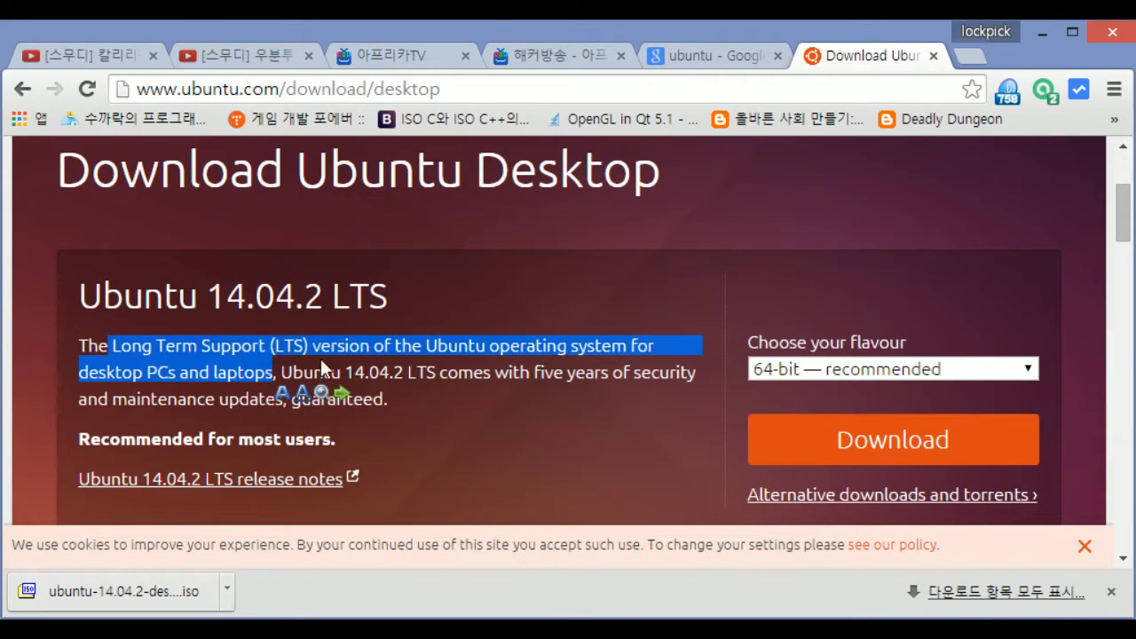
{"action": "left_click", "coordinate": [583, 465]}
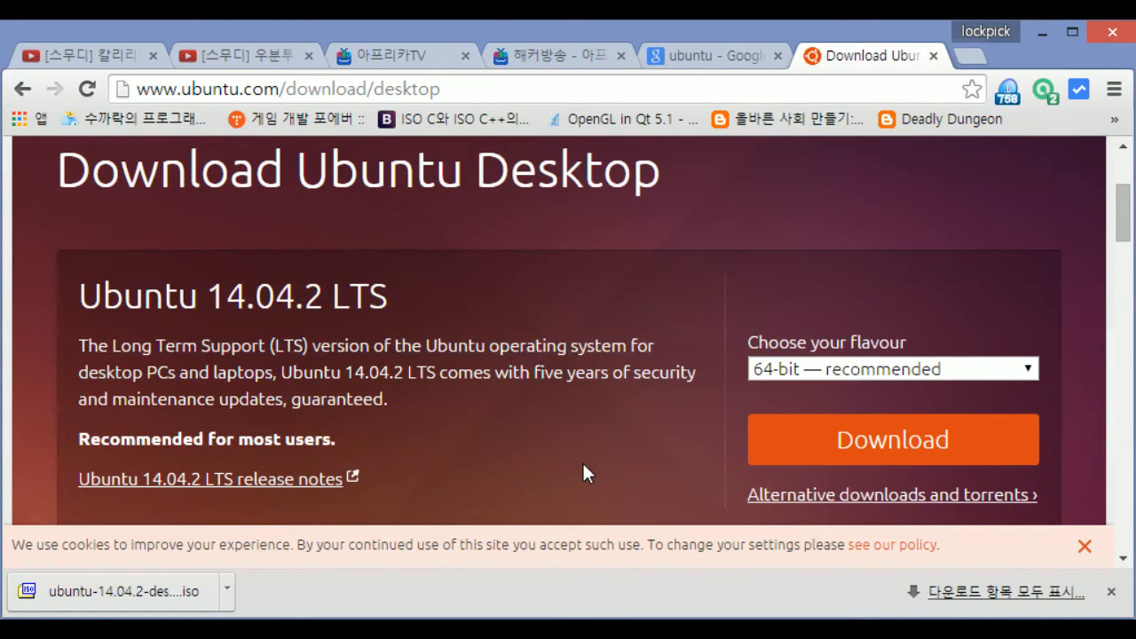
{"action": "left_click_drag", "start_coordinate": [535, 372], "coordinate": [278, 367]}
{"action": "left_click", "coordinate": [553, 409]}
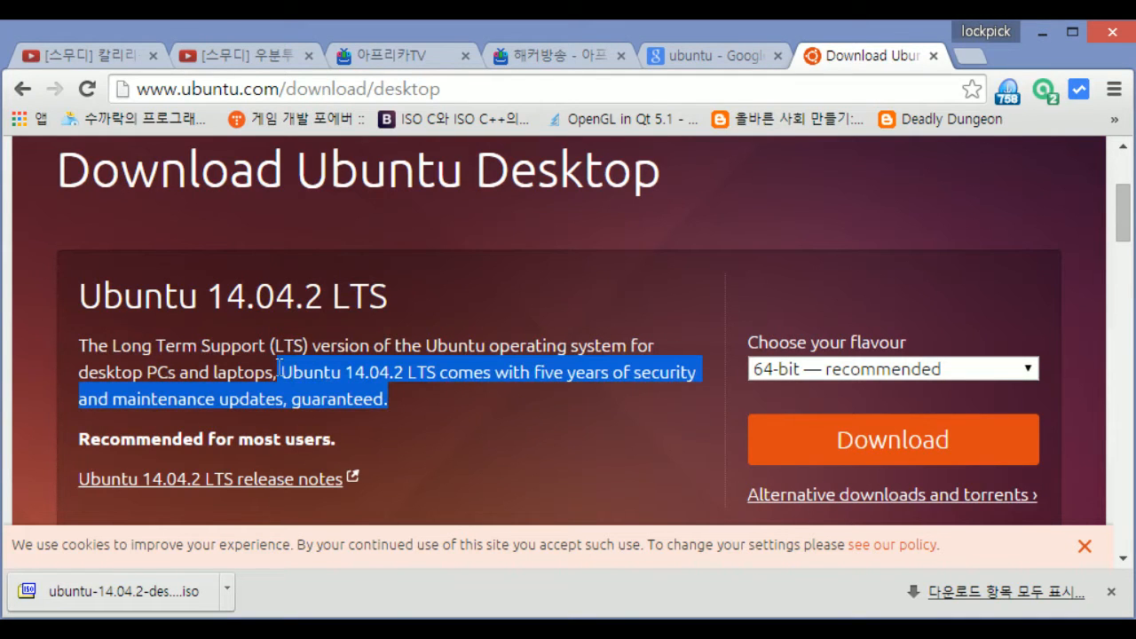
{"action": "left_click", "coordinate": [540, 396]}
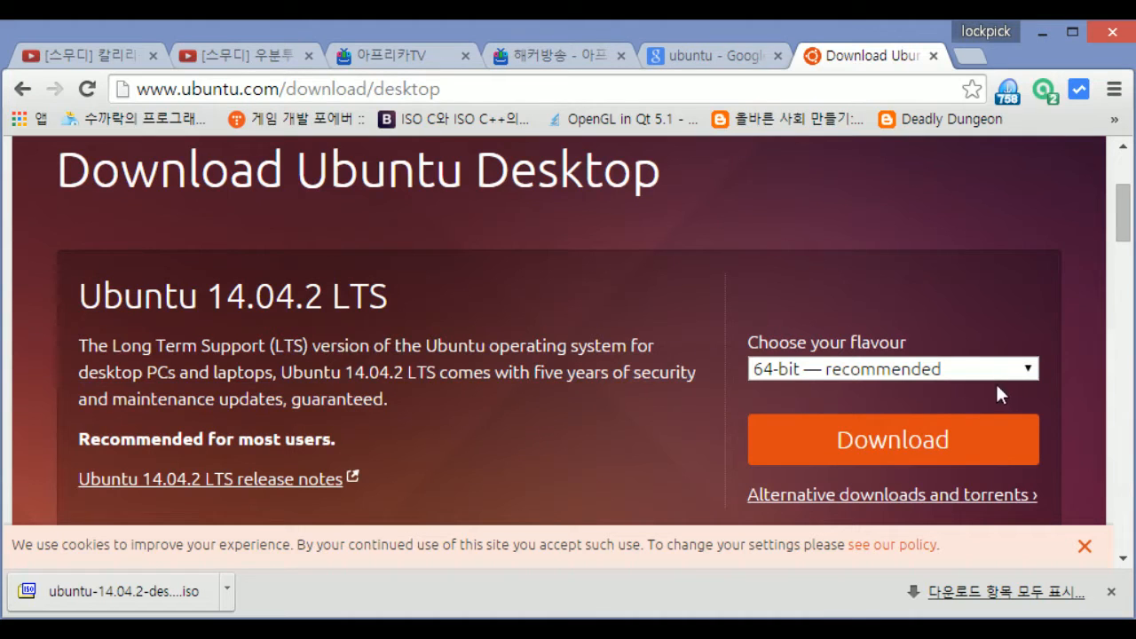
{"action": "left_click_drag", "start_coordinate": [264, 295], "coordinate": [293, 297]}
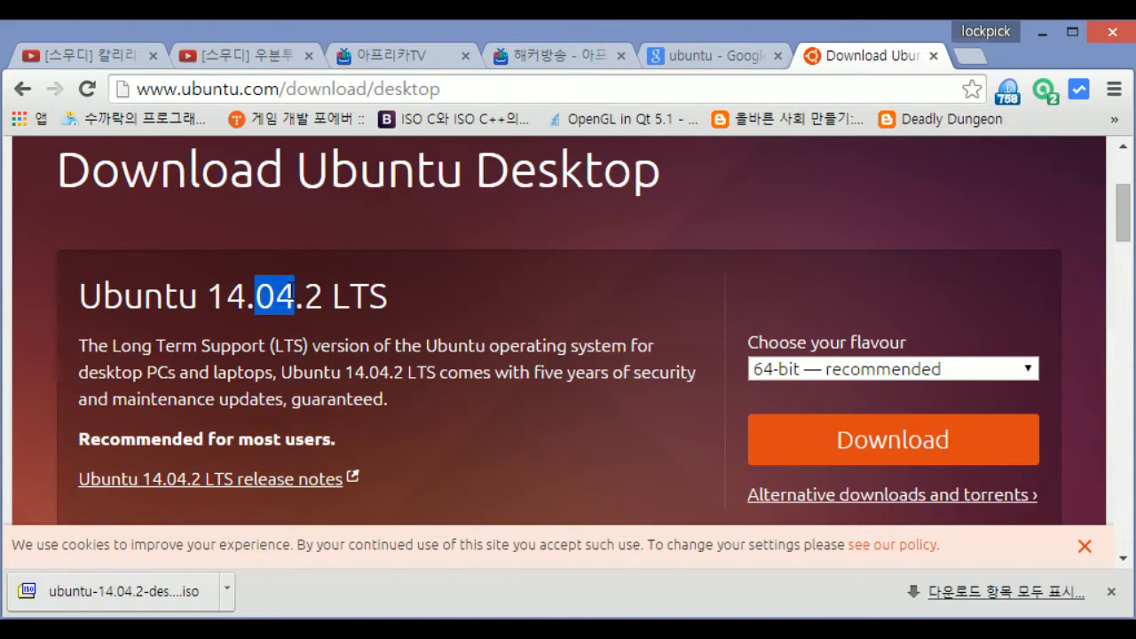
{"action": "left_click", "coordinate": [727, 296]}
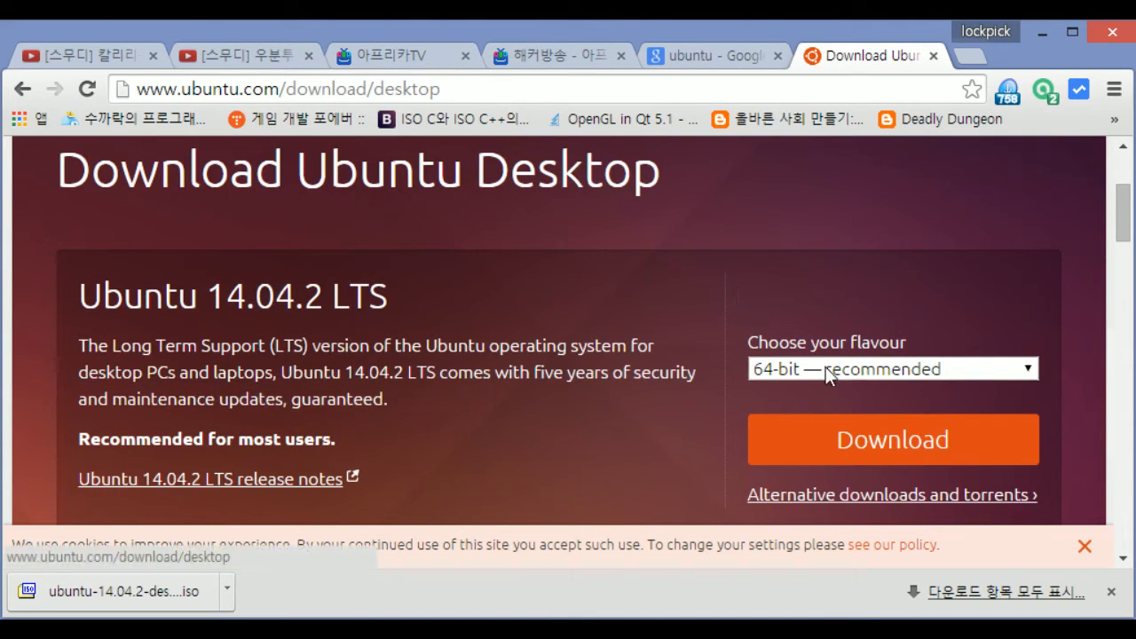
Review the flavour dropdown, leaving it on 64-bit — recommended
{"action": "left_click", "coordinate": [826, 367]}
{"action": "left_click", "coordinate": [817, 409]}
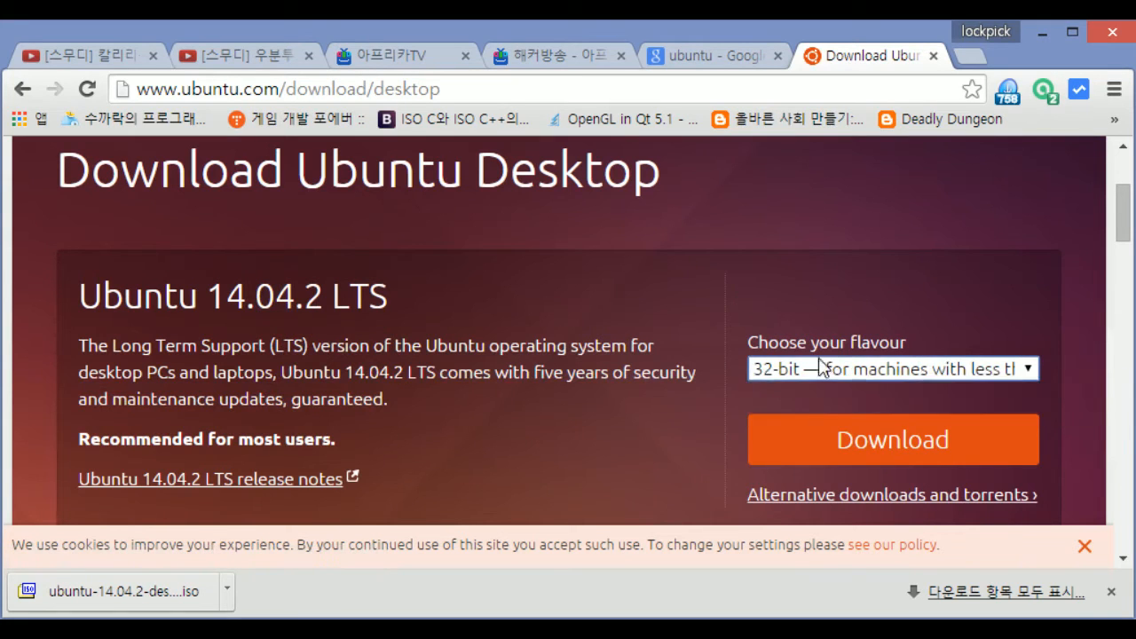
{"action": "left_click", "coordinate": [821, 367]}
{"action": "left_click", "coordinate": [807, 390]}
{"action": "left_click", "coordinate": [807, 371]}
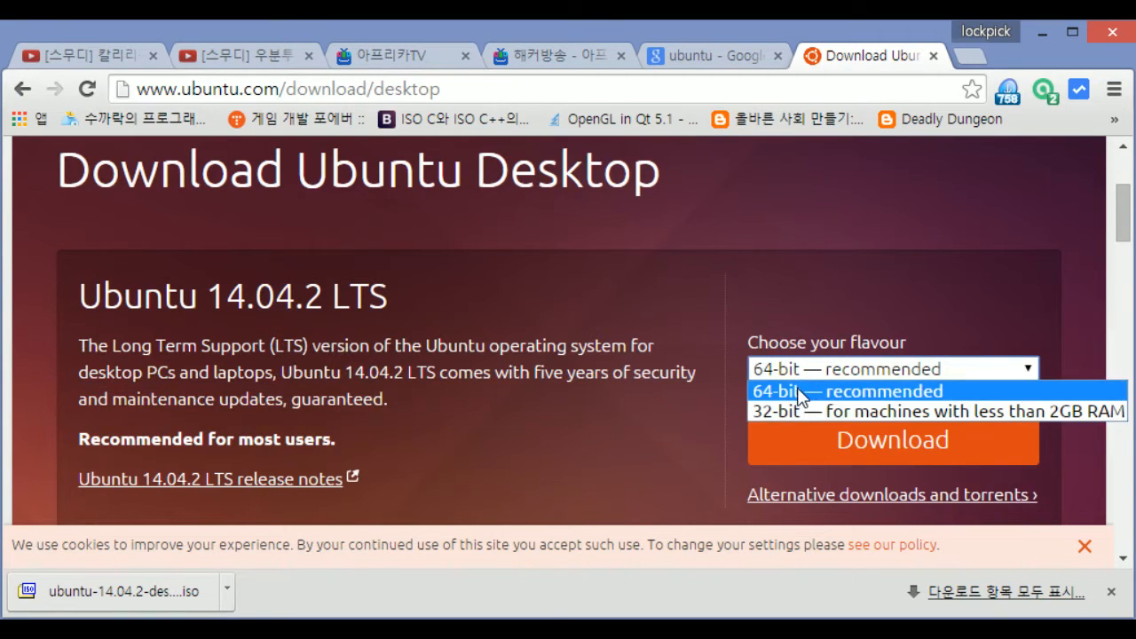
{"action": "left_click", "coordinate": [799, 390]}
{"action": "left_click", "coordinate": [806, 371]}
{"action": "left_click", "coordinate": [805, 373]}
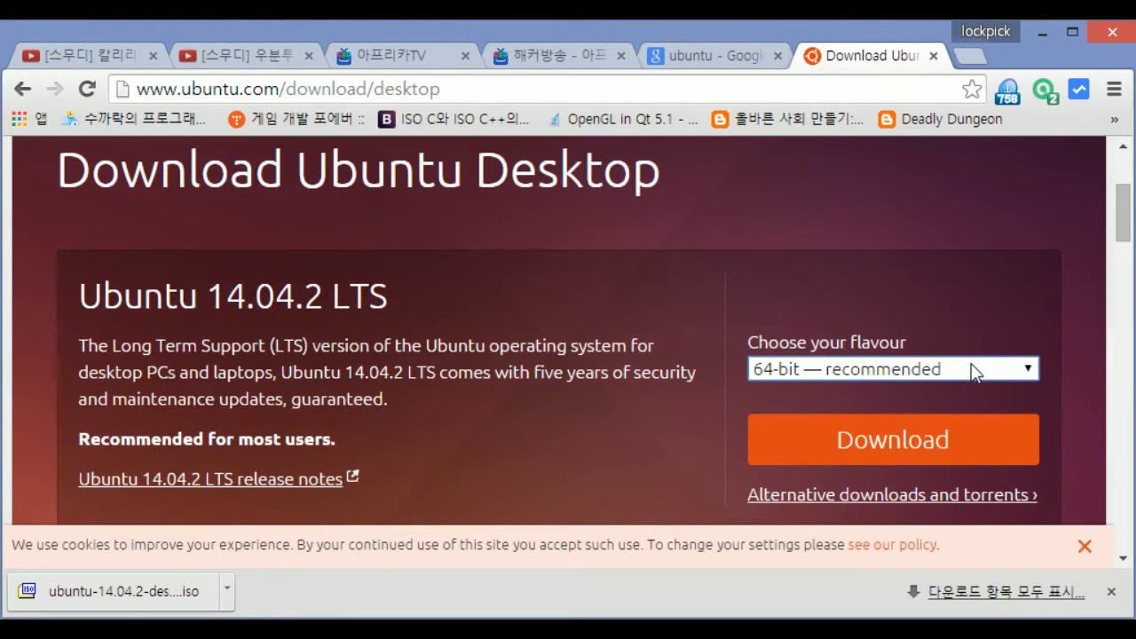
Switch the flavour to 32-bit and start the Ubuntu 14.04.2 desktop download
{"action": "left_click", "coordinate": [974, 371]}
{"action": "left_click", "coordinate": [768, 391]}
{"action": "left_click", "coordinate": [759, 442]}
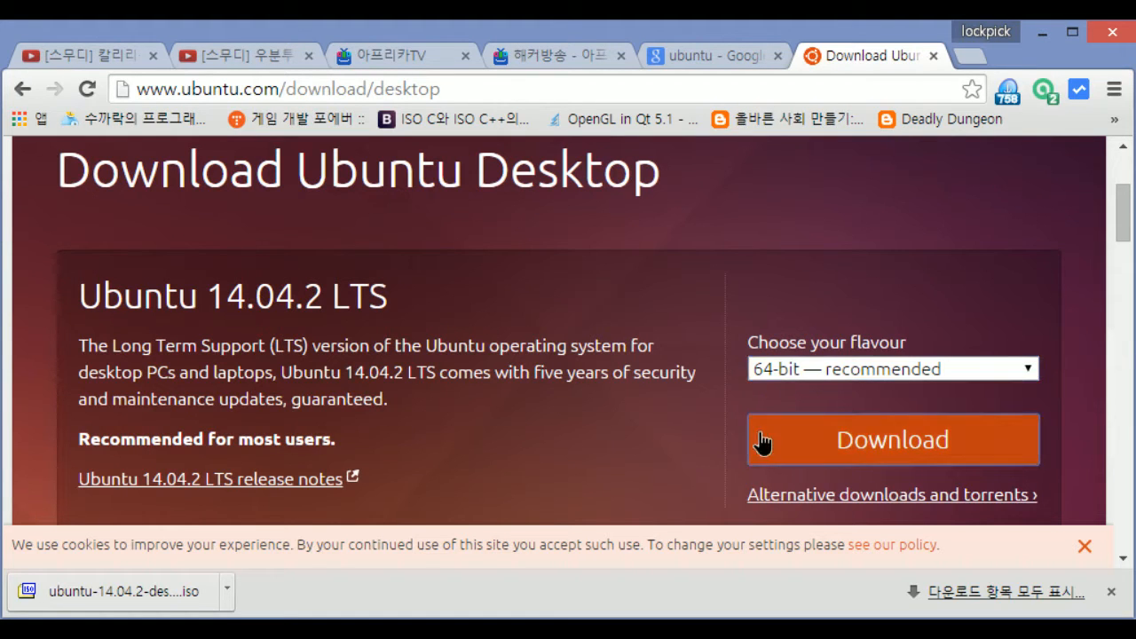
{"action": "left_click", "coordinate": [790, 367]}
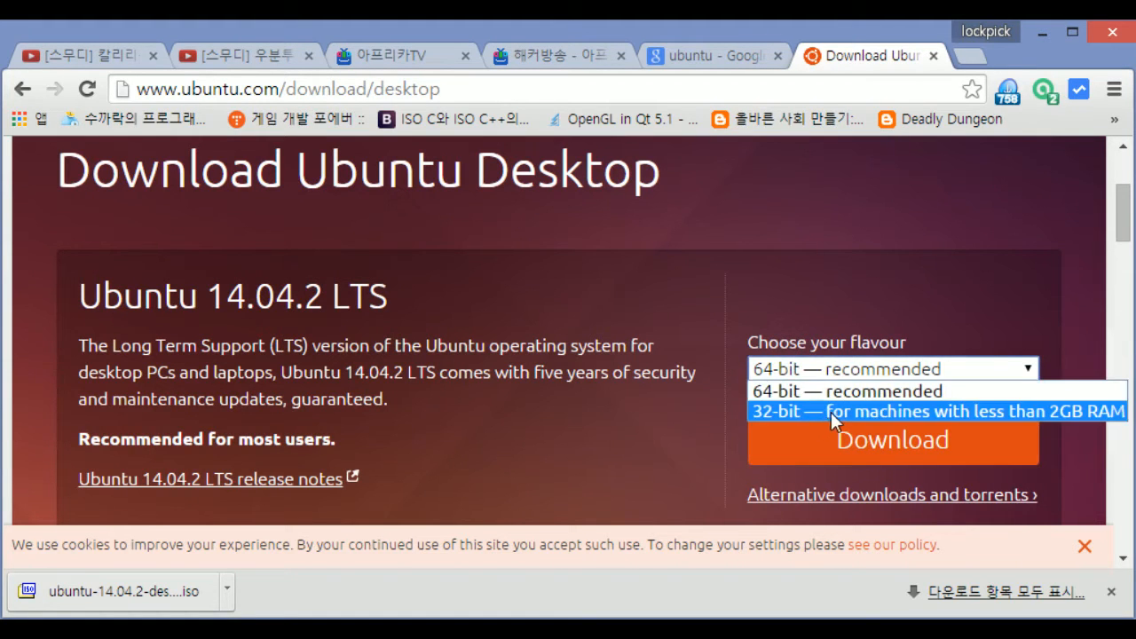
{"action": "left_click", "coordinate": [831, 411]}
{"action": "left_click", "coordinate": [825, 442]}
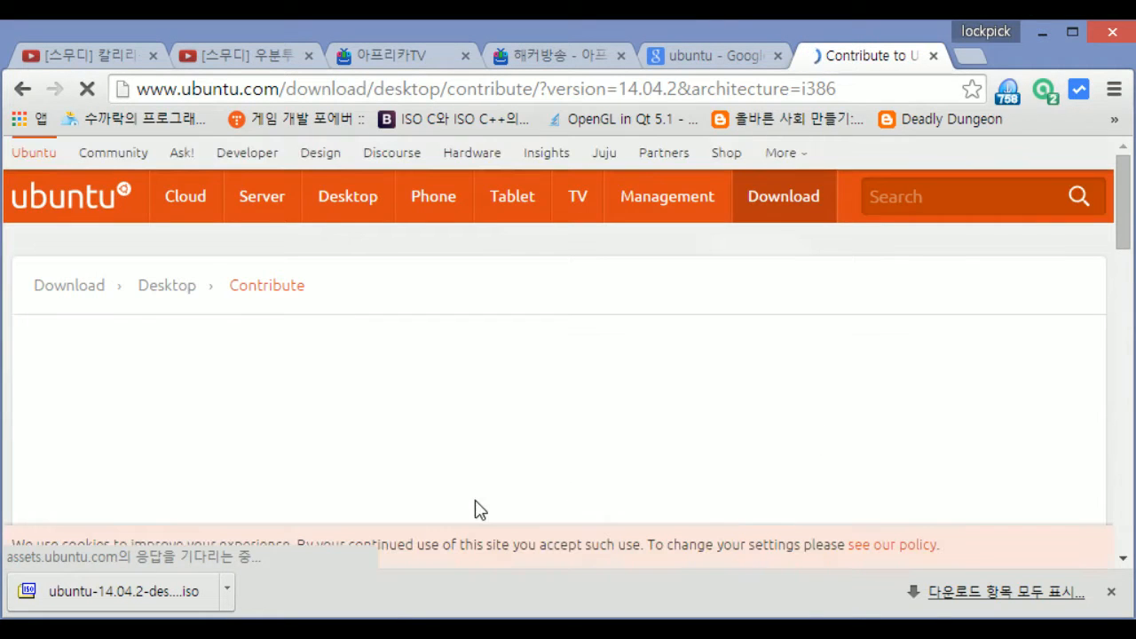
Drag the Ubuntu Desktop and first contribution sliders down to $0
{"action": "scroll", "coordinate": [504, 451], "scroll_direction": "down", "scroll_amount": 2}
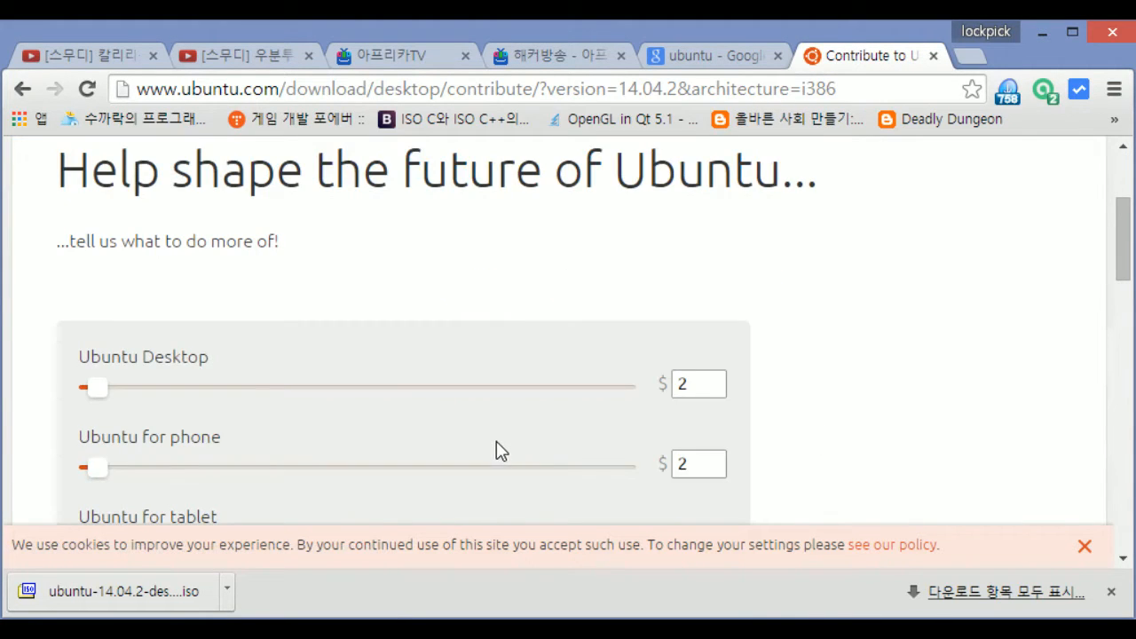
{"action": "scroll", "coordinate": [393, 399], "scroll_direction": "down", "scroll_amount": 2}
{"action": "scroll", "coordinate": [396, 400], "scroll_direction": "up", "scroll_amount": 1}
{"action": "left_click_drag", "start_coordinate": [700, 274], "coordinate": [627, 280]}
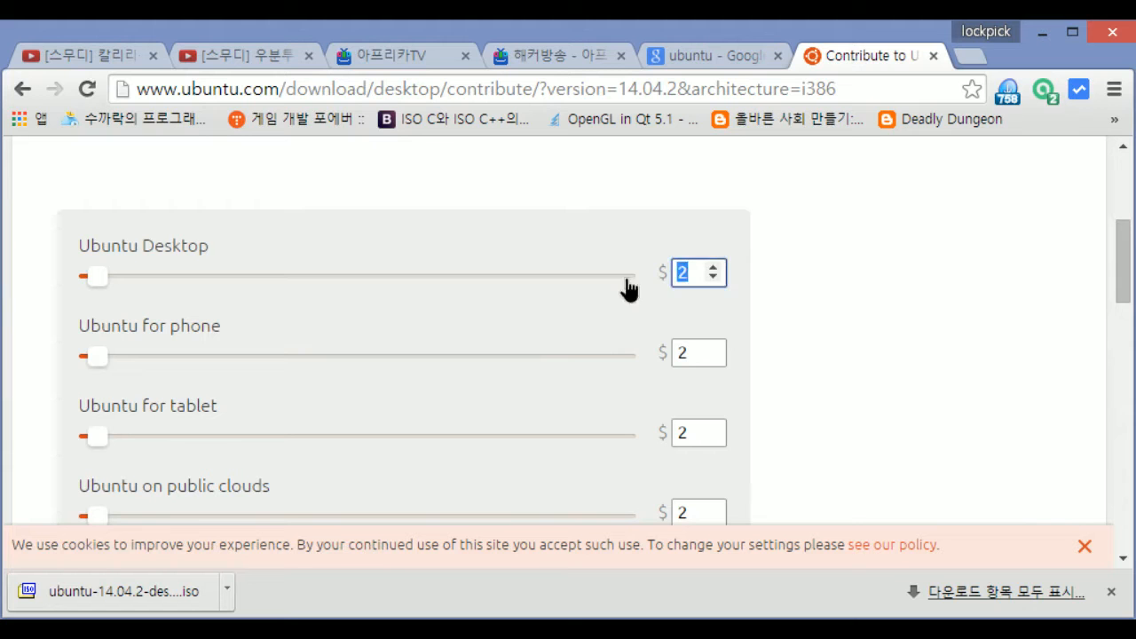
{"action": "scroll", "coordinate": [680, 319], "scroll_direction": "down", "scroll_amount": 6}
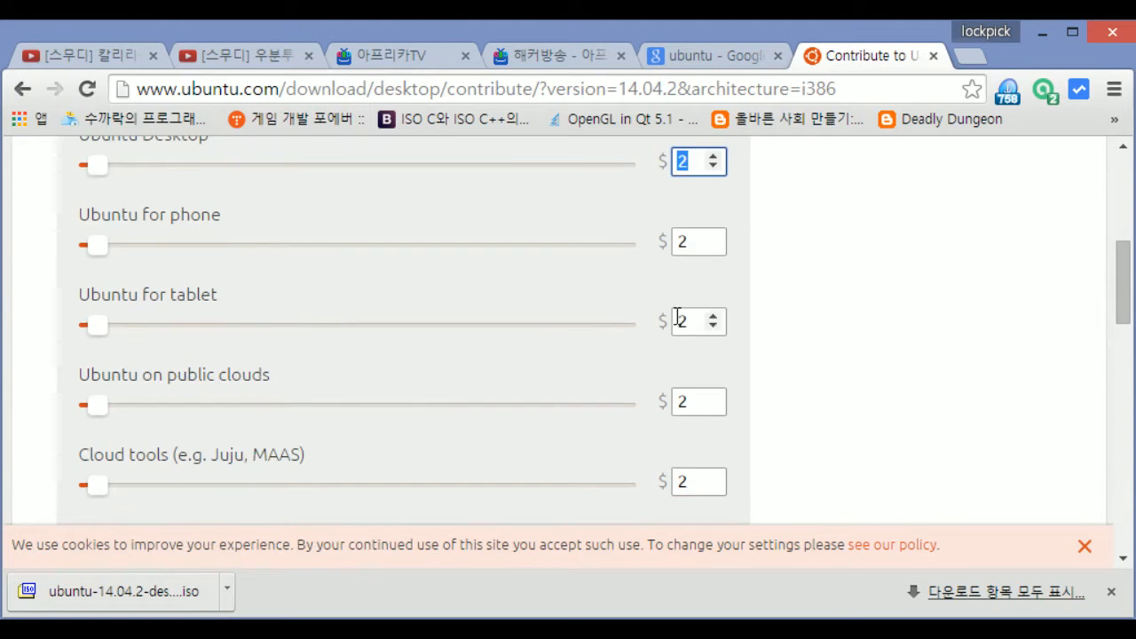
{"action": "scroll", "coordinate": [596, 347], "scroll_direction": "down", "scroll_amount": 1}
{"action": "scroll", "coordinate": [362, 362], "scroll_direction": "up", "scroll_amount": 8}
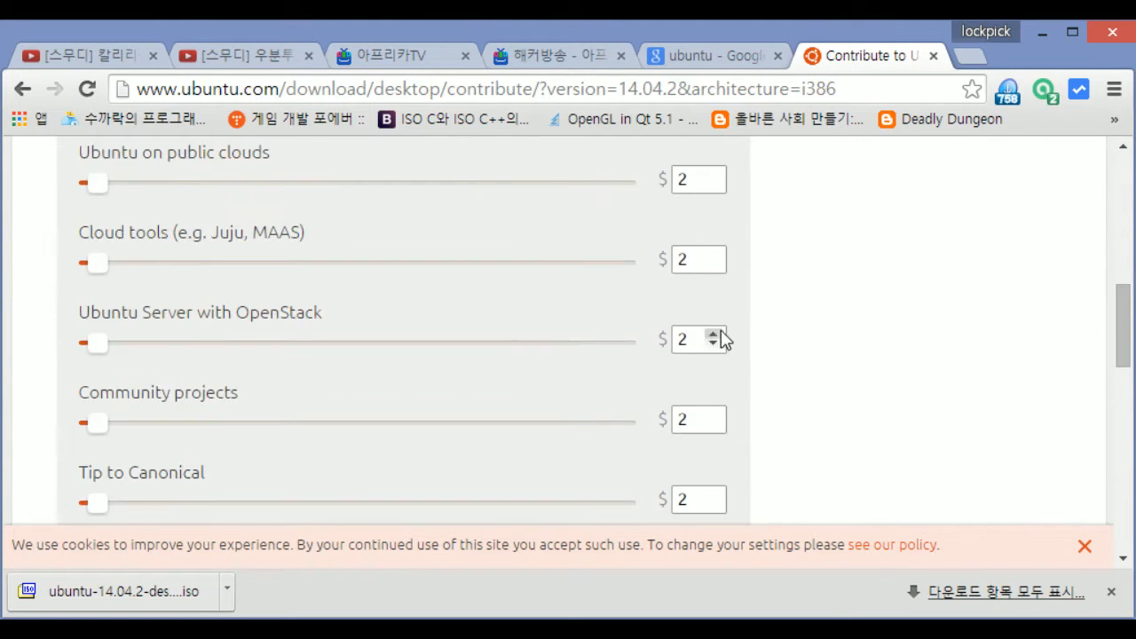
{"action": "left_click_drag", "start_coordinate": [97, 388], "coordinate": [81, 358]}
{"action": "scroll", "coordinate": [136, 364], "scroll_direction": "down", "scroll_amount": 1}
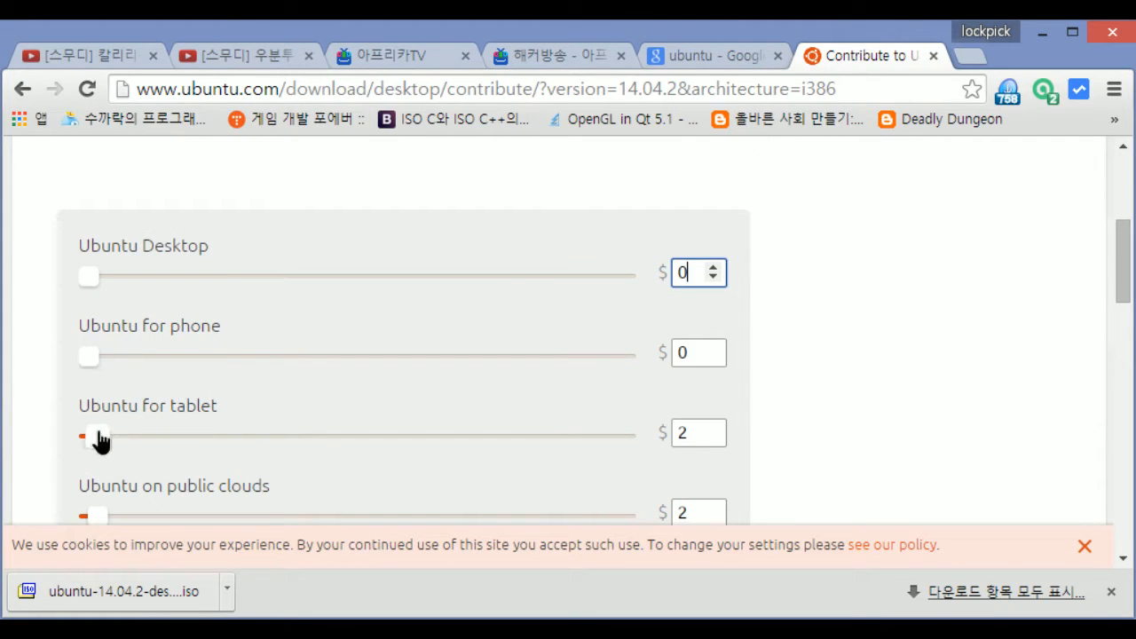
{"action": "left_click_drag", "start_coordinate": [97, 438], "coordinate": [82, 437]}
Set the remaining contribution sliders, including public clouds, to $0
{"action": "scroll", "coordinate": [211, 393], "scroll_direction": "down", "scroll_amount": 3}
{"action": "left_click_drag", "start_coordinate": [100, 374], "coordinate": [78, 376]}
{"action": "left_click_drag", "start_coordinate": [97, 453], "coordinate": [38, 456]}
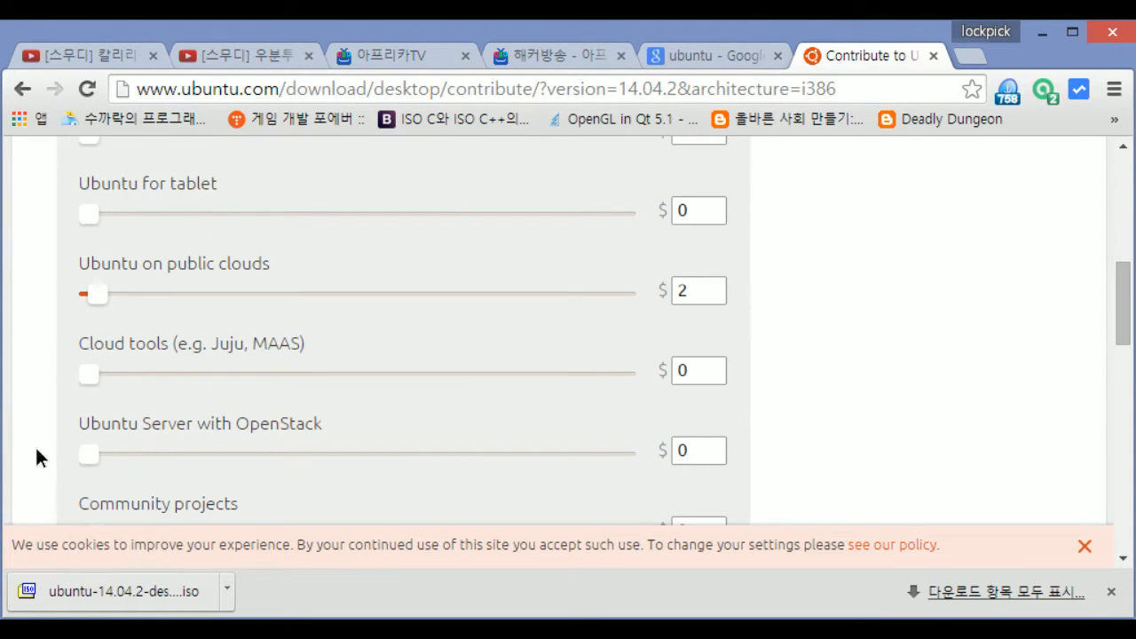
{"action": "scroll", "coordinate": [221, 436], "scroll_direction": "down", "scroll_amount": 1}
{"action": "left_click_drag", "start_coordinate": [99, 424], "coordinate": [78, 396]}
{"action": "scroll", "coordinate": [159, 444], "scroll_direction": "down", "scroll_amount": 1}
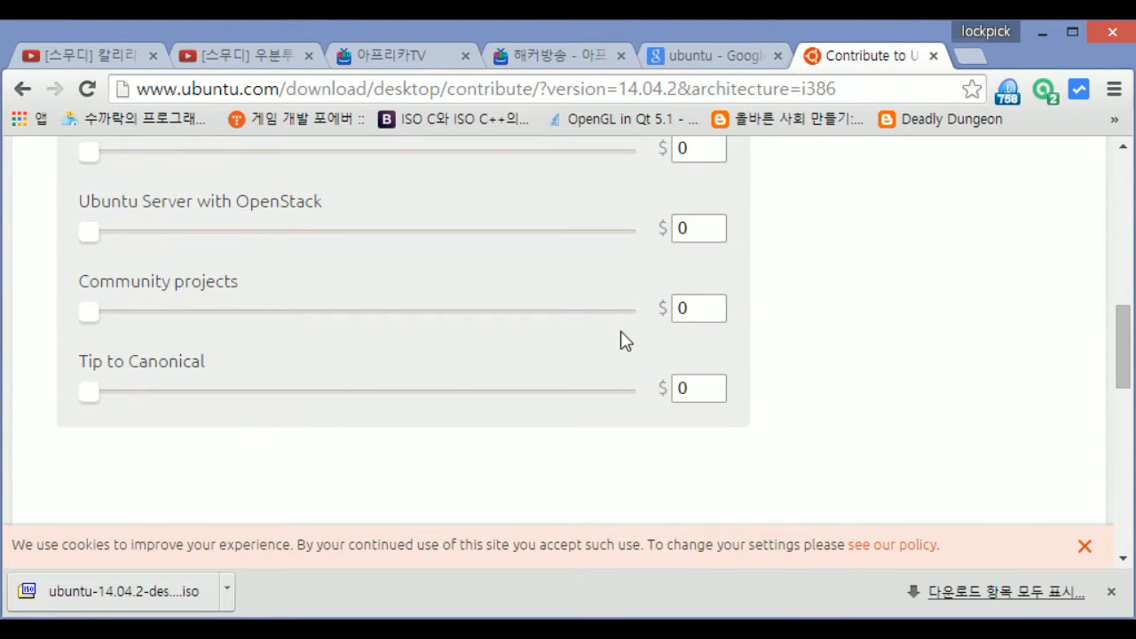
{"action": "scroll", "coordinate": [626, 341], "scroll_direction": "up", "scroll_amount": 3}
{"action": "left_click_drag", "start_coordinate": [67, 417], "coordinate": [63, 422]}
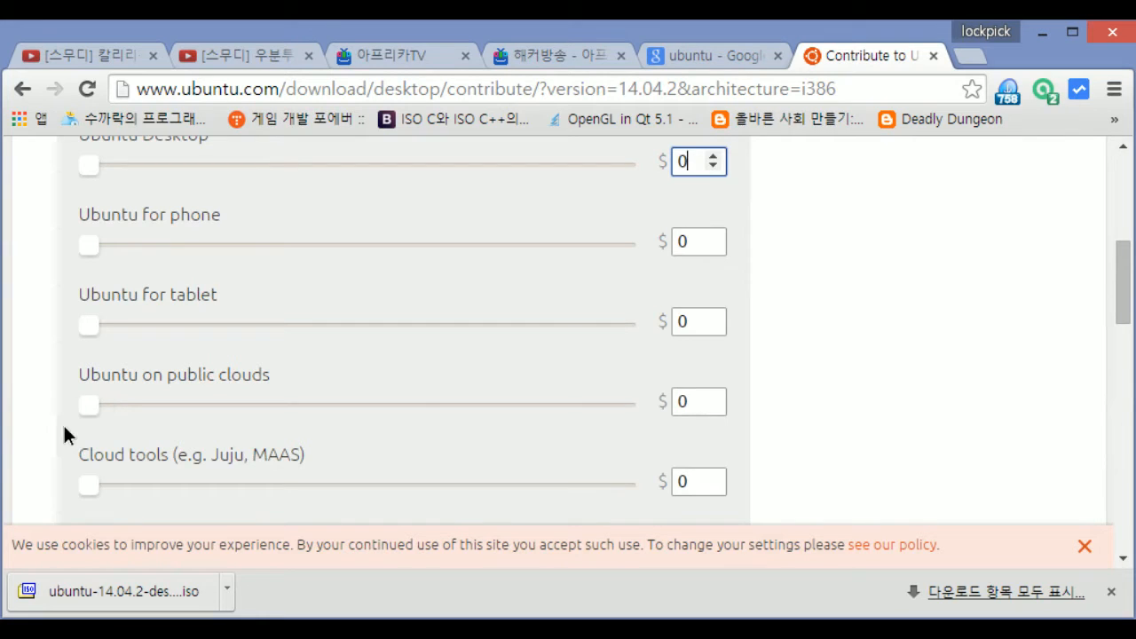
{"action": "left_click", "coordinate": [875, 399]}
Zero the last slider and download Ubuntu for free
{"action": "scroll", "coordinate": [882, 408], "scroll_direction": "down", "scroll_amount": 3}
{"action": "scroll", "coordinate": [881, 408], "scroll_direction": "down", "scroll_amount": 2}
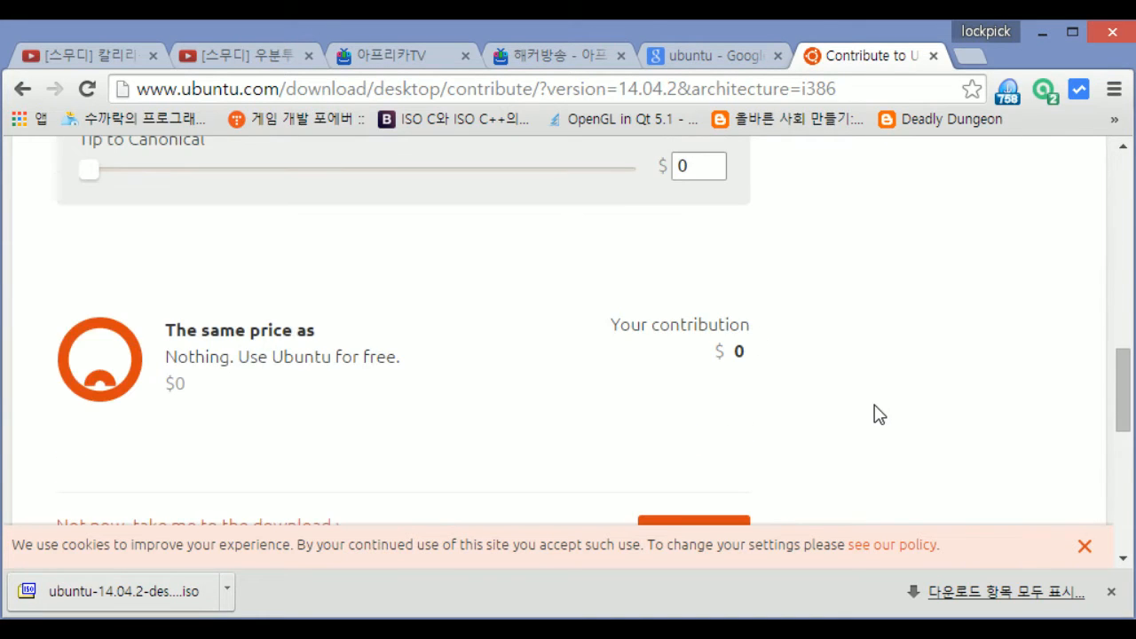
{"action": "left_click_drag", "start_coordinate": [748, 351], "coordinate": [610, 326]}
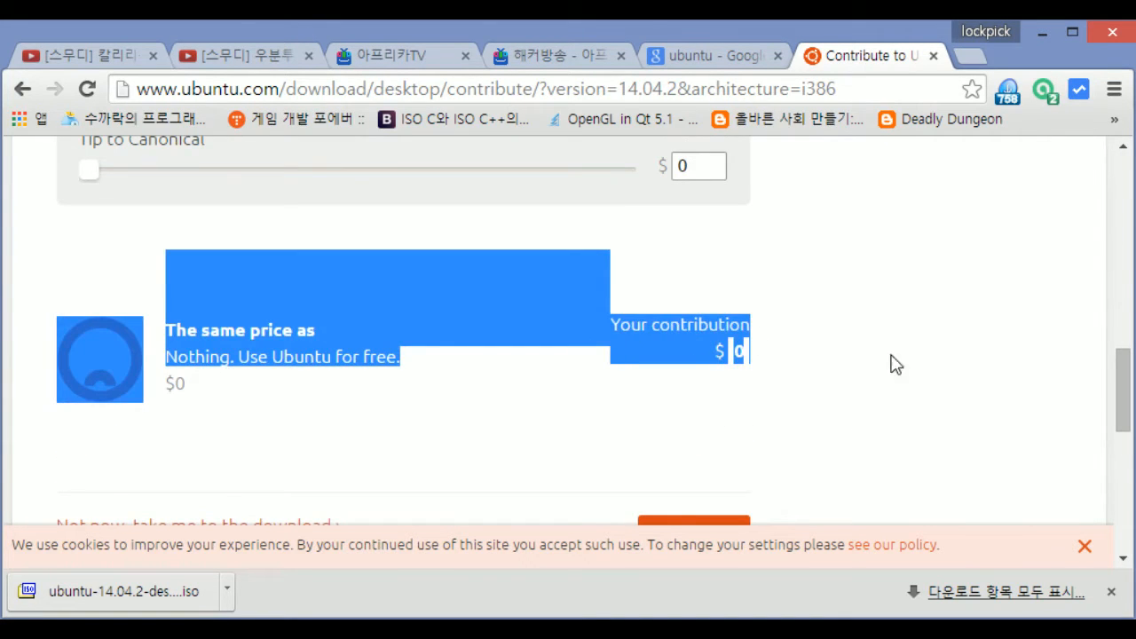
{"action": "scroll", "coordinate": [893, 369], "scroll_direction": "down", "scroll_amount": 2}
{"action": "left_click", "coordinate": [720, 344]}
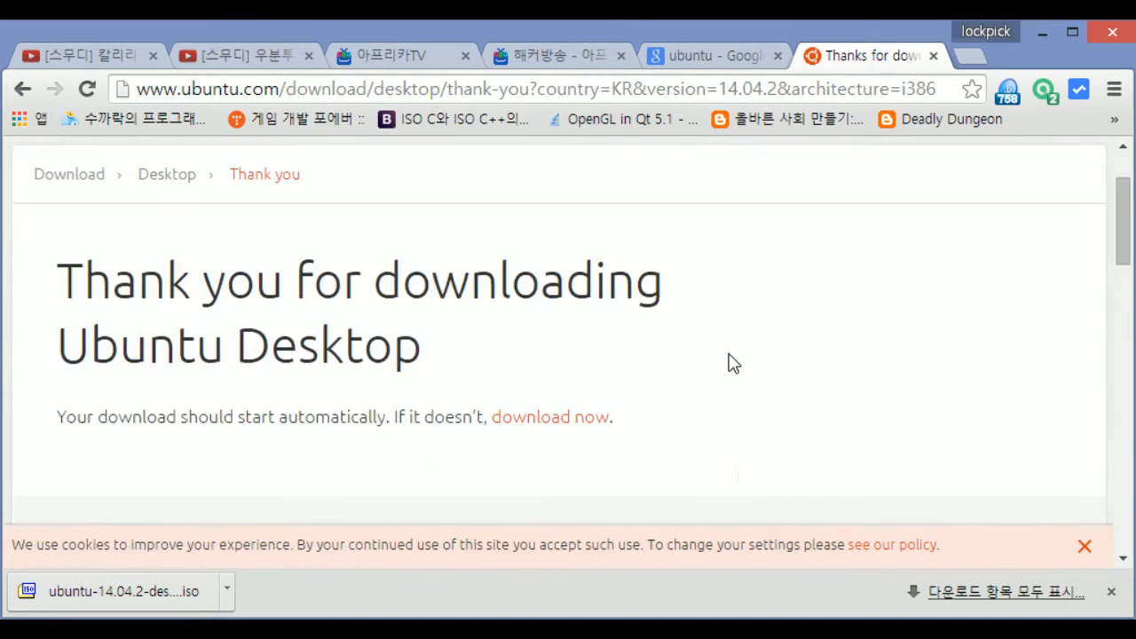
Cancel the duplicate Ubuntu ISO download and open a new blank tab
{"action": "scroll", "coordinate": [731, 362], "scroll_direction": "down", "scroll_amount": 4}
{"action": "scroll", "coordinate": [738, 374], "scroll_direction": "up", "scroll_amount": 1}
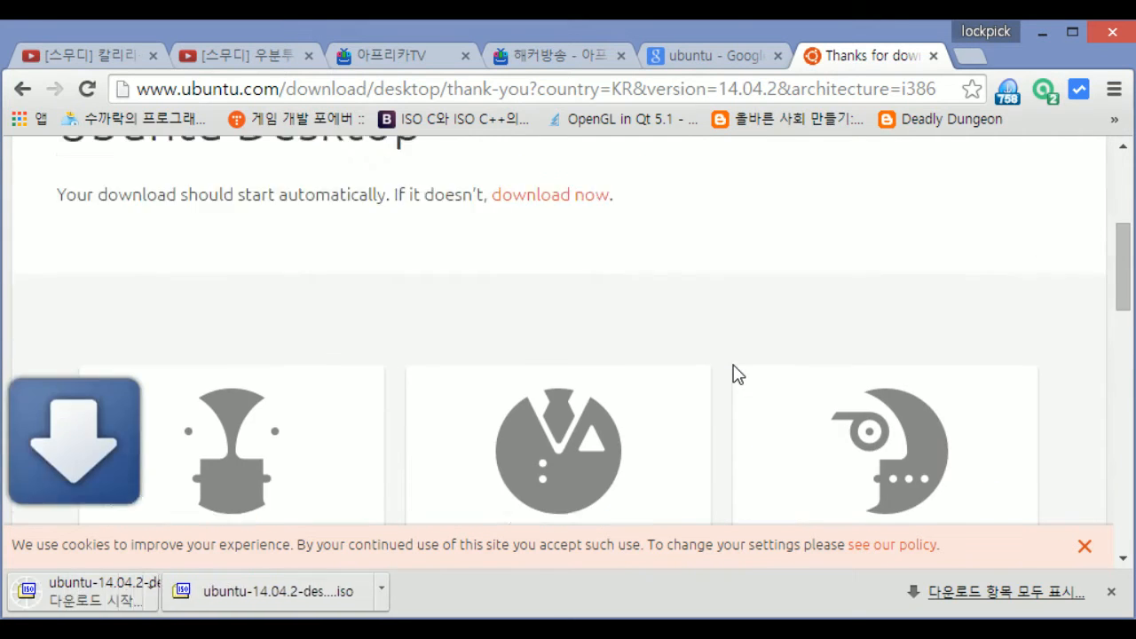
{"action": "scroll", "coordinate": [739, 374], "scroll_direction": "up", "scroll_amount": 1}
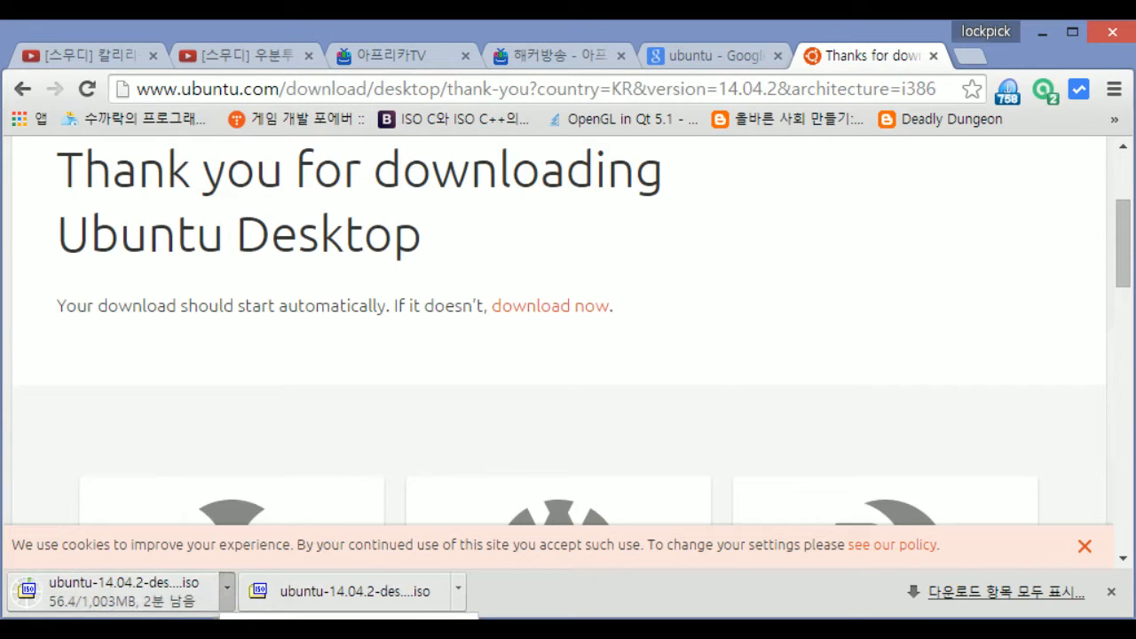
{"action": "left_click", "coordinate": [267, 635]}
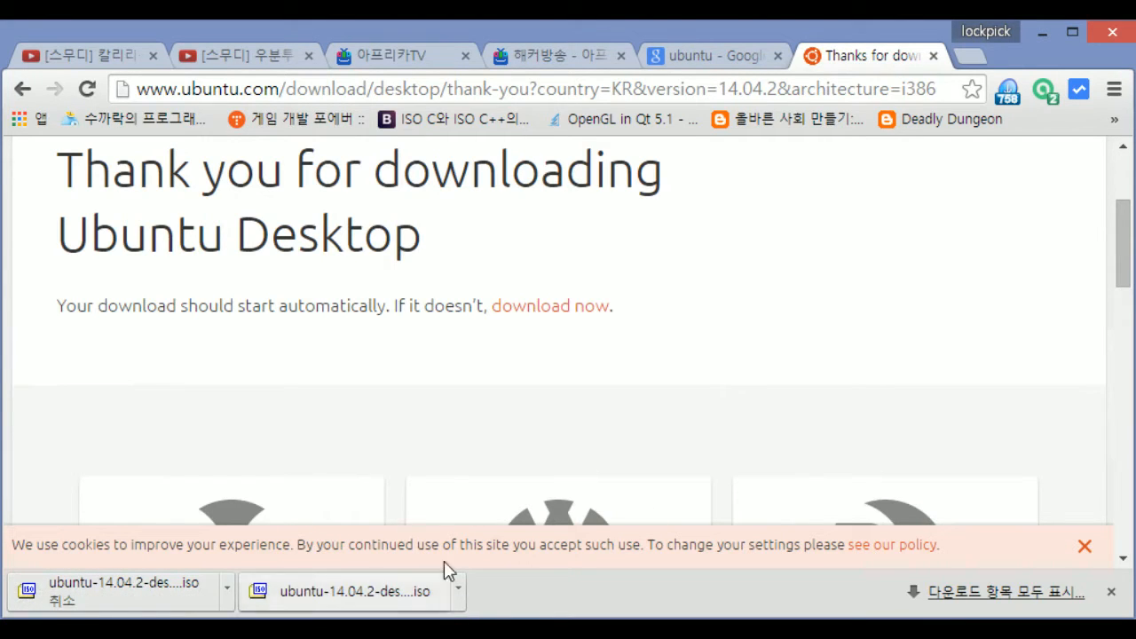
{"action": "left_click", "coordinate": [971, 59]}
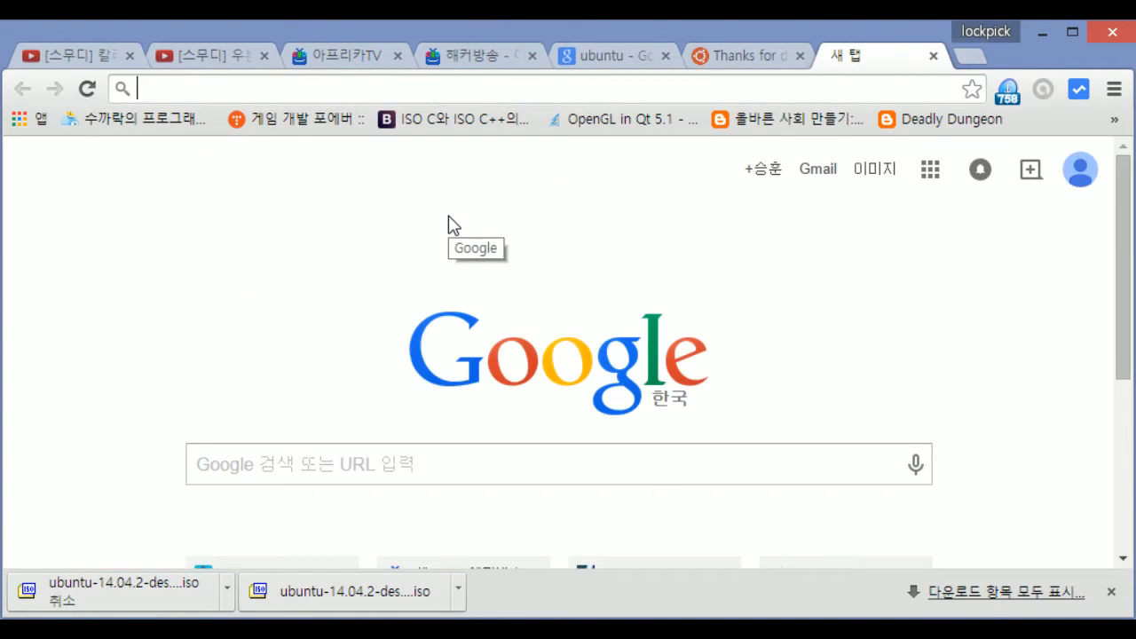
Load the Google home page via goo and search for vmware
{"action": "type", "text": "google.com"}
{"action": "key", "text": "Return"}
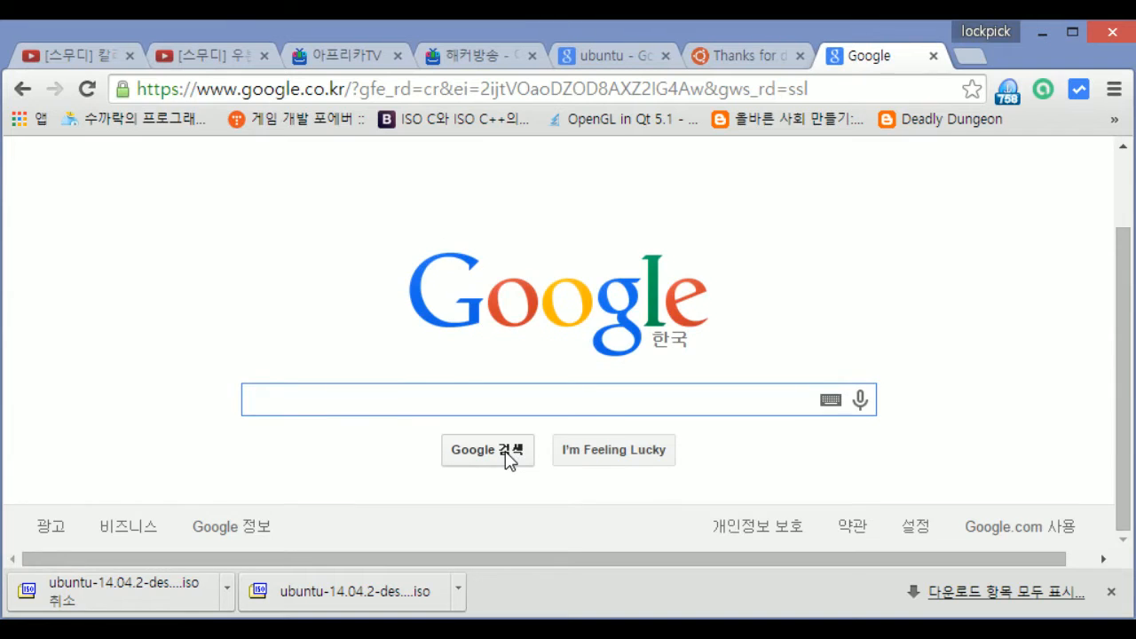
{"action": "type", "text": "vmware"}
{"action": "key", "text": "Return"}
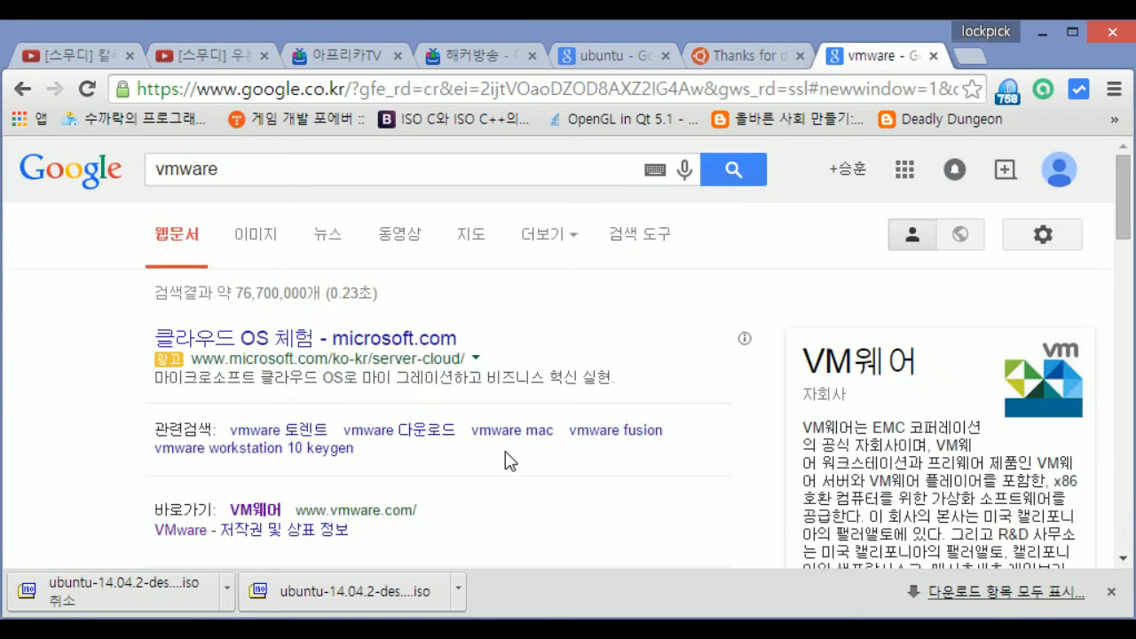
Look over the VMware results and open the official vmware.com/kr site in a new tab
{"action": "left_click", "coordinate": [229, 168]}
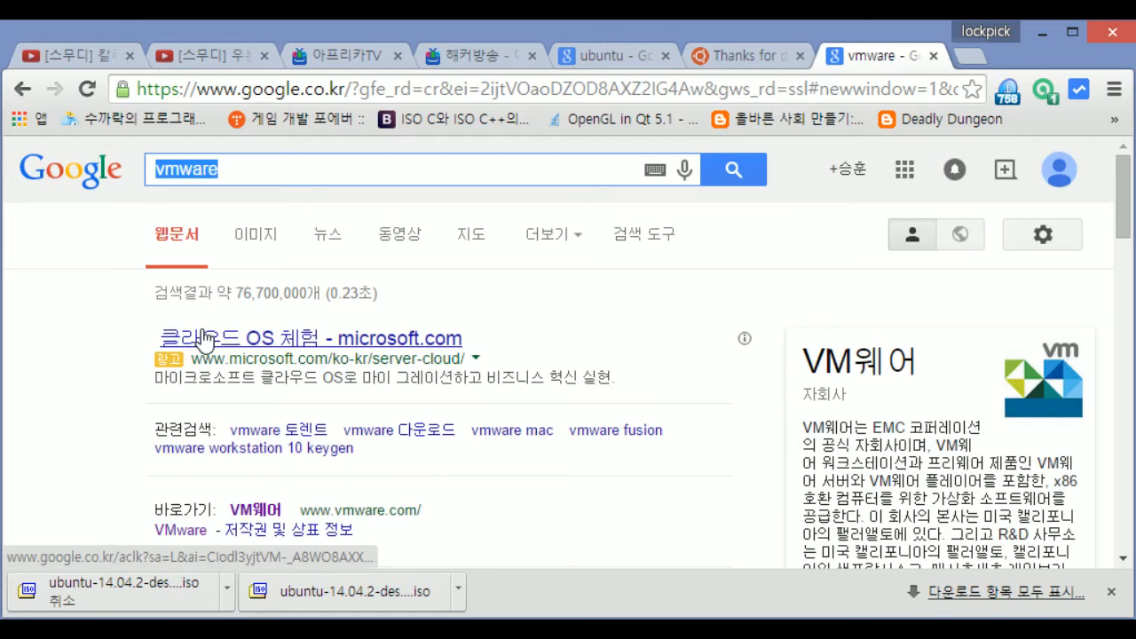
{"action": "scroll", "coordinate": [204, 338], "scroll_direction": "down", "scroll_amount": 1}
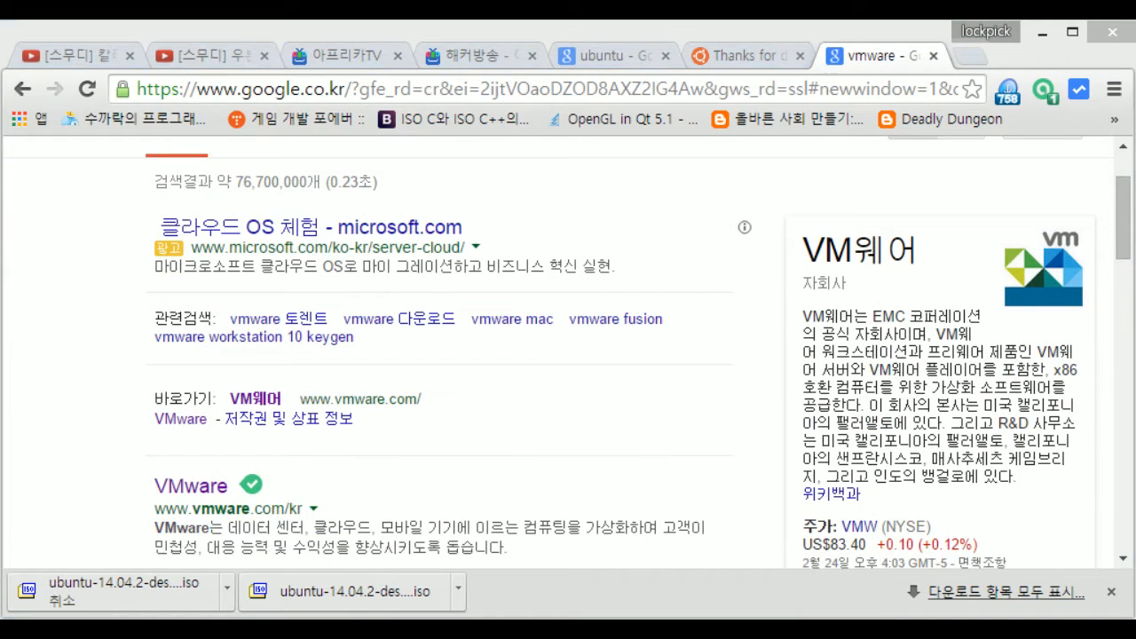
{"action": "scroll", "coordinate": [103, 348], "scroll_direction": "up", "scroll_amount": 1}
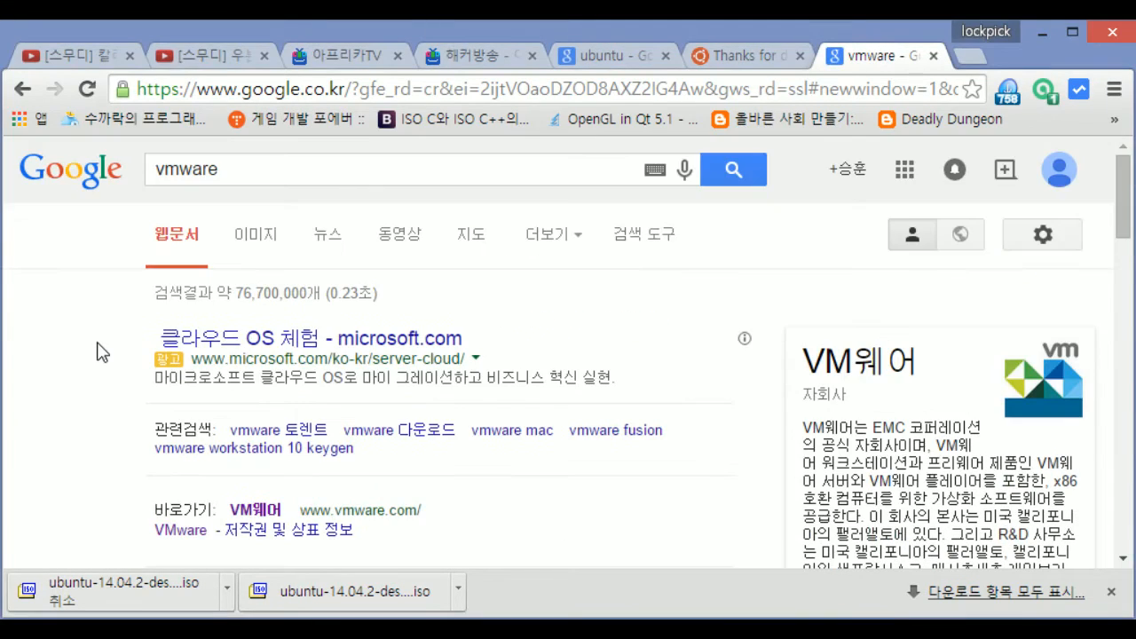
{"action": "scroll", "coordinate": [170, 330], "scroll_direction": "down", "scroll_amount": 1}
{"action": "left_click_drag", "start_coordinate": [159, 393], "coordinate": [448, 424]}
{"action": "left_click", "coordinate": [523, 435]}
{"action": "left_click_drag", "start_coordinate": [521, 431], "coordinate": [137, 372]}
{"action": "left_click", "coordinate": [113, 527]}
{"action": "scroll", "coordinate": [404, 479], "scroll_direction": "down", "scroll_amount": 1}
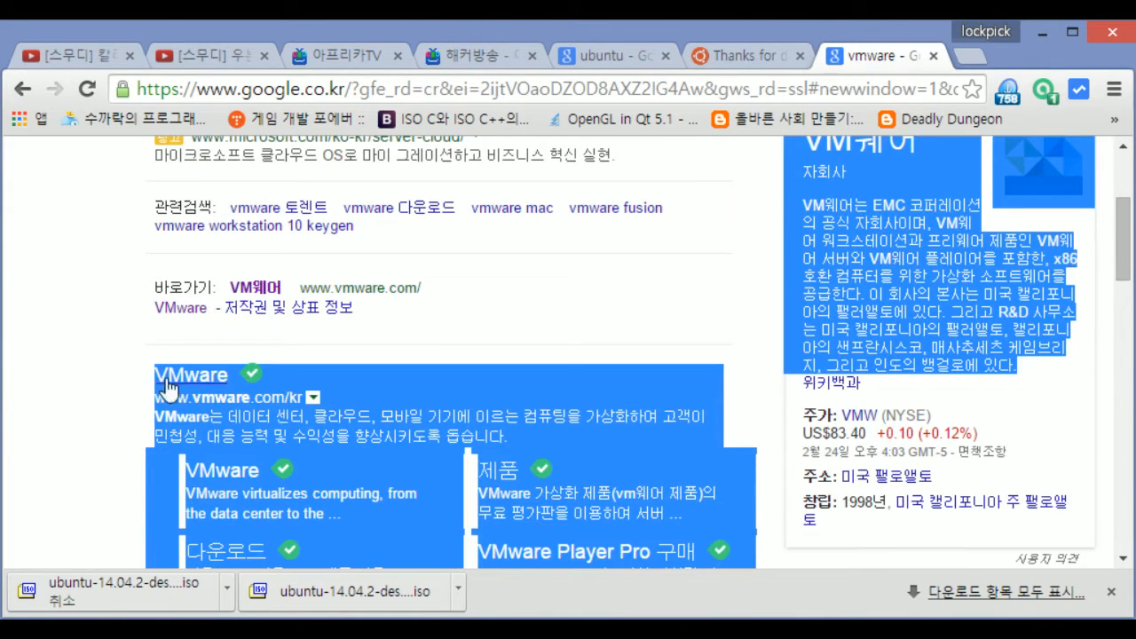
{"action": "left_click", "coordinate": [190, 377]}
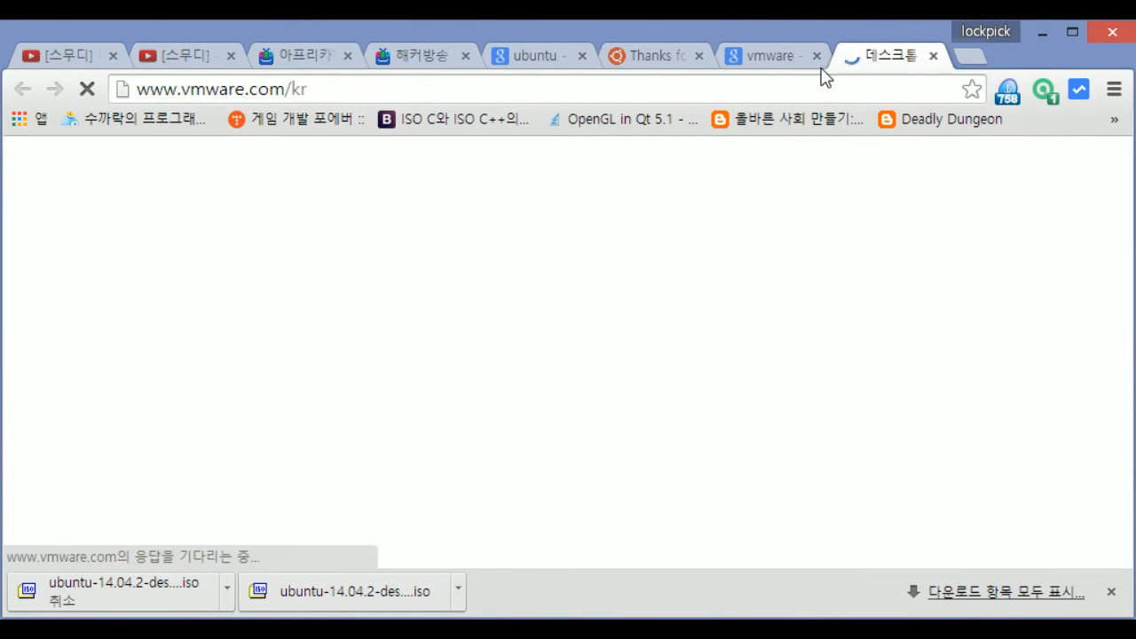
Switch to the VMware Korea site and look over the VMware Workstation 11 card
{"action": "left_click", "coordinate": [781, 56]}
{"action": "left_click", "coordinate": [526, 327]}
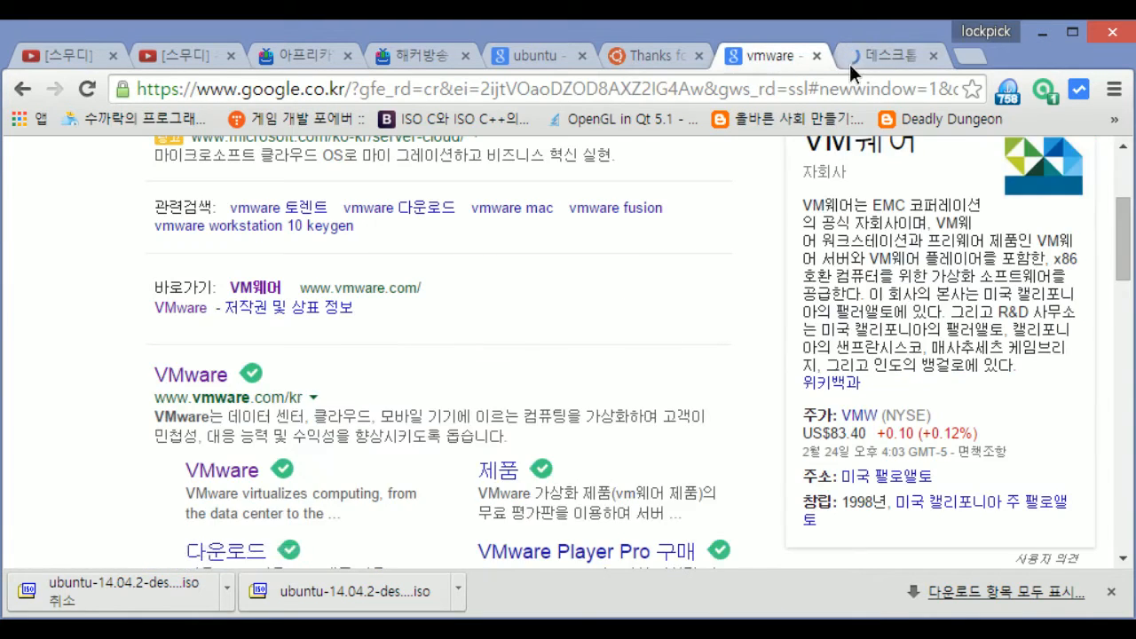
{"action": "left_click", "coordinate": [849, 61]}
{"action": "scroll", "coordinate": [571, 381], "scroll_direction": "down", "scroll_amount": 5}
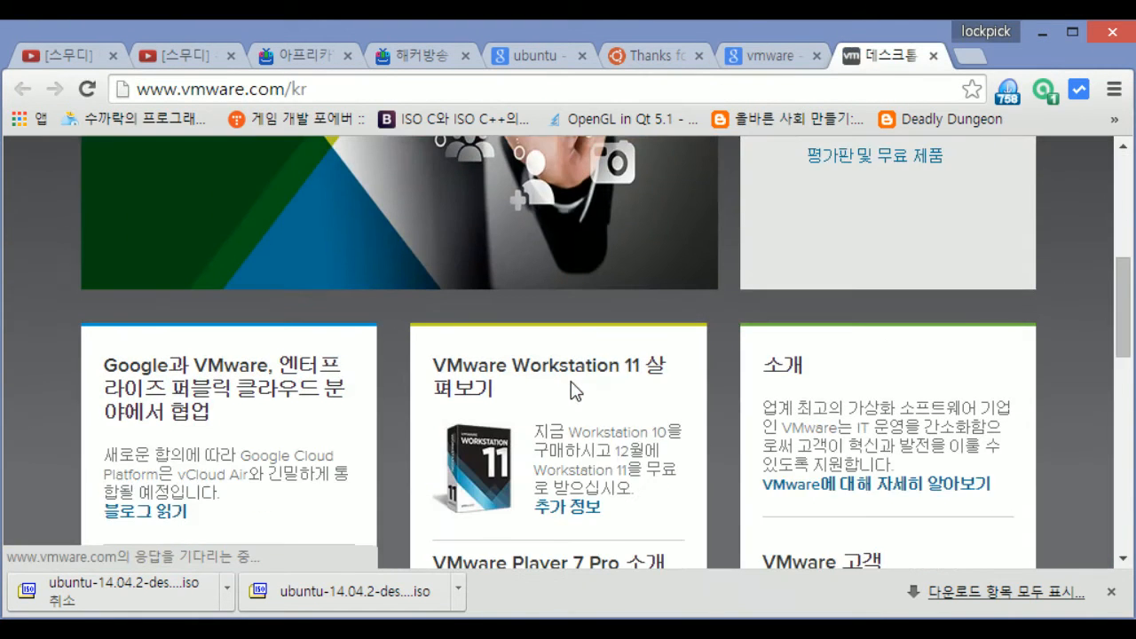
{"action": "left_click_drag", "start_coordinate": [411, 218], "coordinate": [619, 281]}
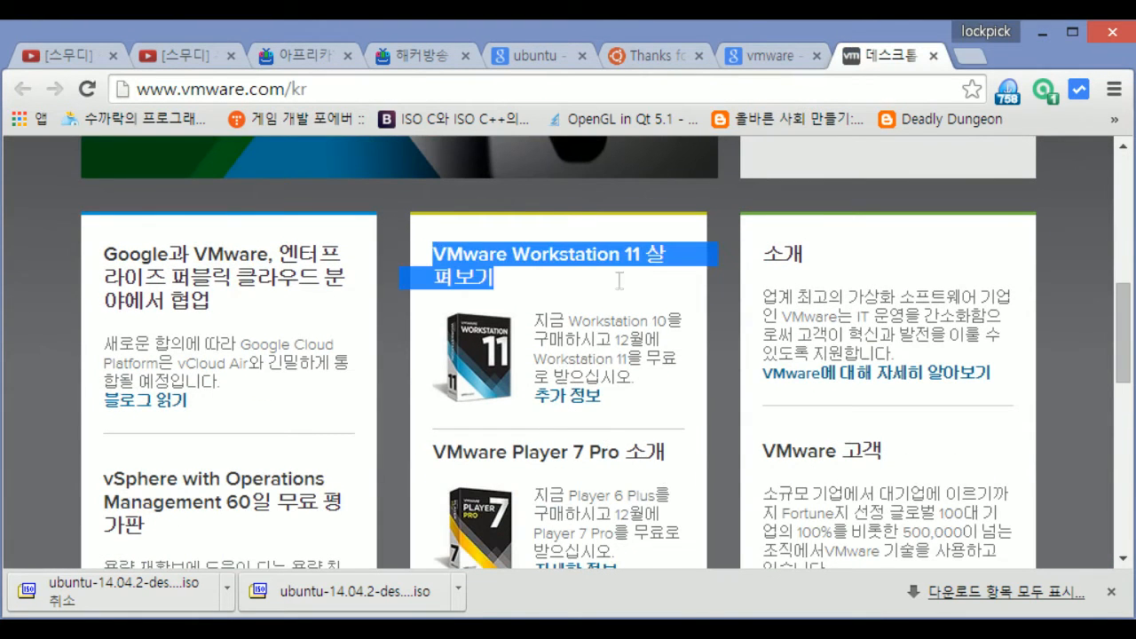
{"action": "scroll", "coordinate": [453, 487], "scroll_direction": "down", "scroll_amount": 3}
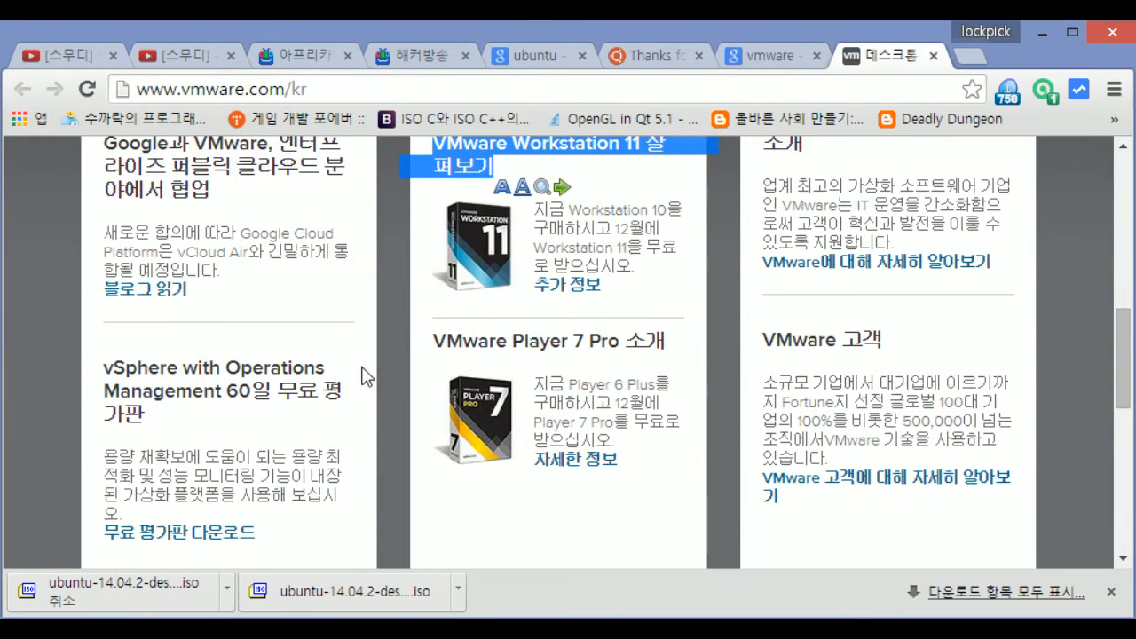
{"action": "scroll", "coordinate": [461, 381], "scroll_direction": "down", "scroll_amount": 3}
{"action": "scroll", "coordinate": [533, 388], "scroll_direction": "up", "scroll_amount": 10}
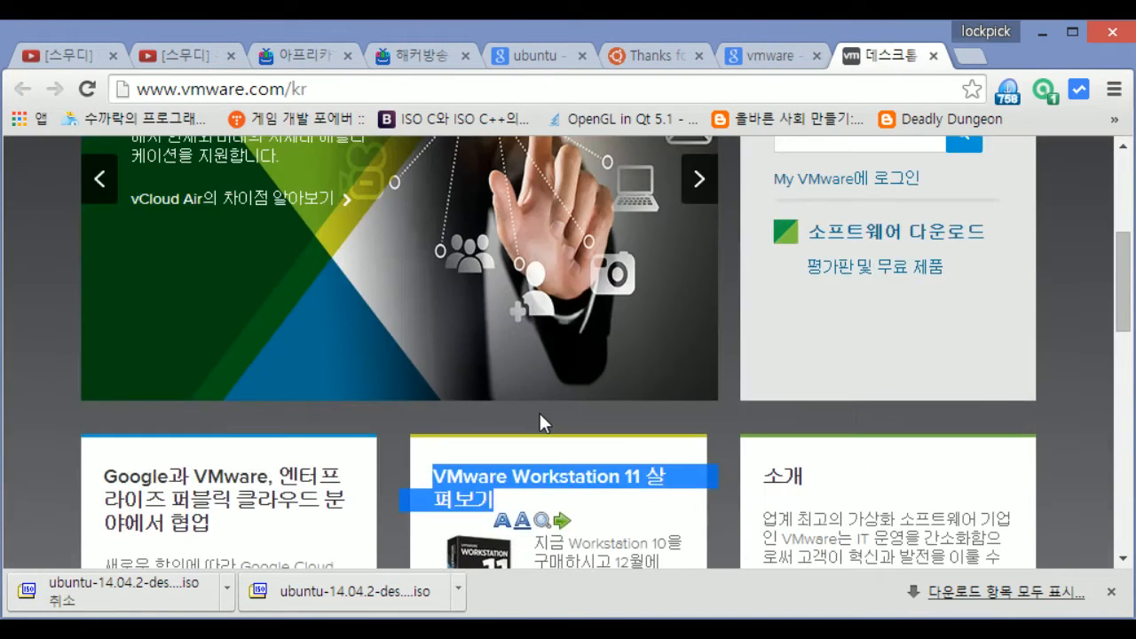
{"action": "scroll", "coordinate": [540, 417], "scroll_direction": "down", "scroll_amount": 4}
{"action": "scroll", "coordinate": [539, 417], "scroll_direction": "up", "scroll_amount": 4}
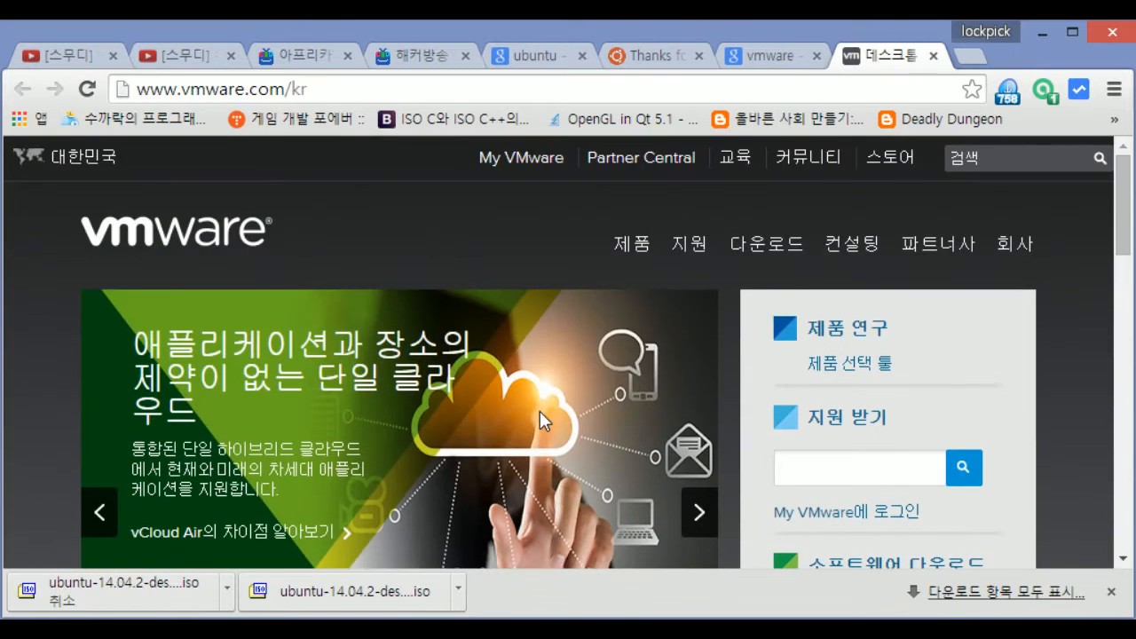
{"action": "scroll", "coordinate": [722, 342], "scroll_direction": "down", "scroll_amount": 4}
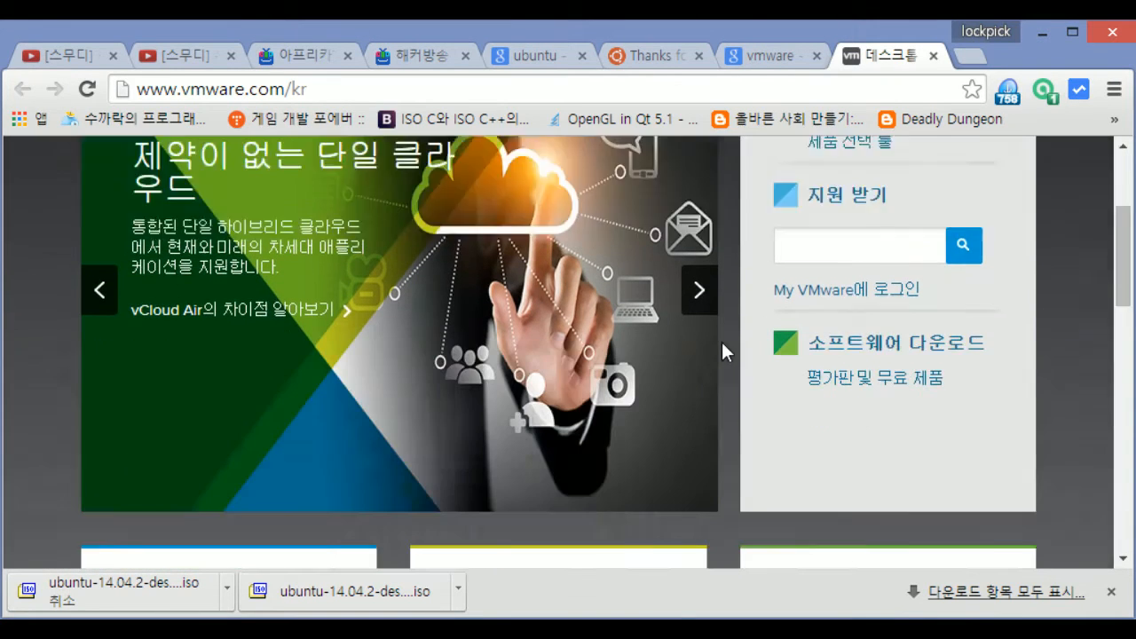
{"action": "left_click_drag", "start_coordinate": [624, 394], "coordinate": [413, 353]}
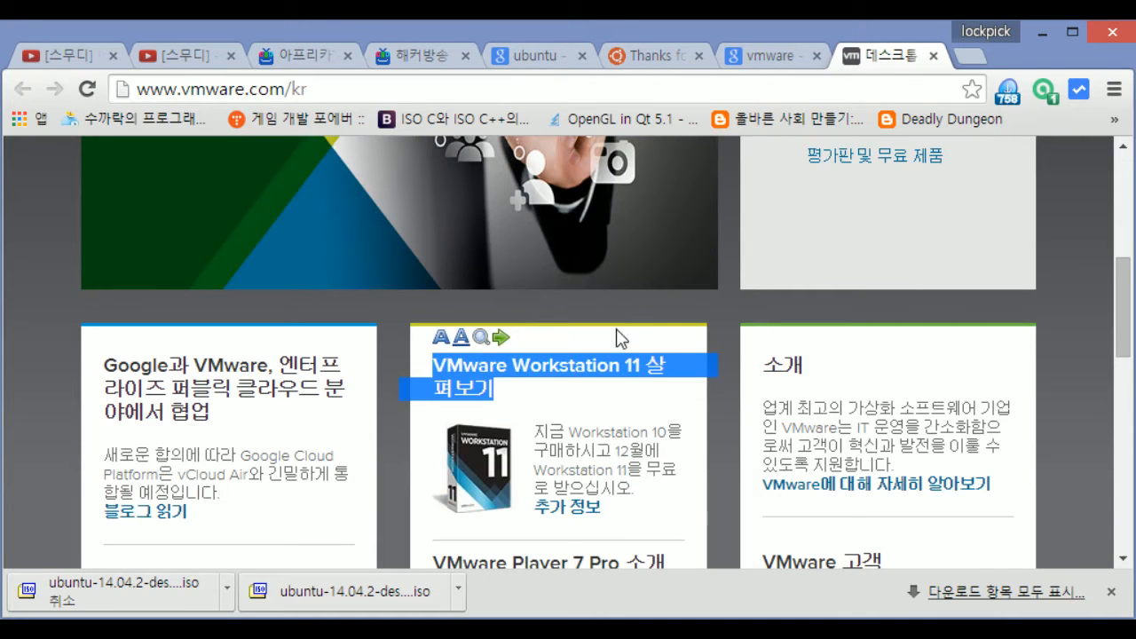
{"action": "left_click", "coordinate": [643, 337]}
Browse the homepage and open VMware's downloads page from 다운로드
{"action": "scroll", "coordinate": [648, 355], "scroll_direction": "down", "scroll_amount": 5}
{"action": "scroll", "coordinate": [656, 376], "scroll_direction": "up", "scroll_amount": 5}
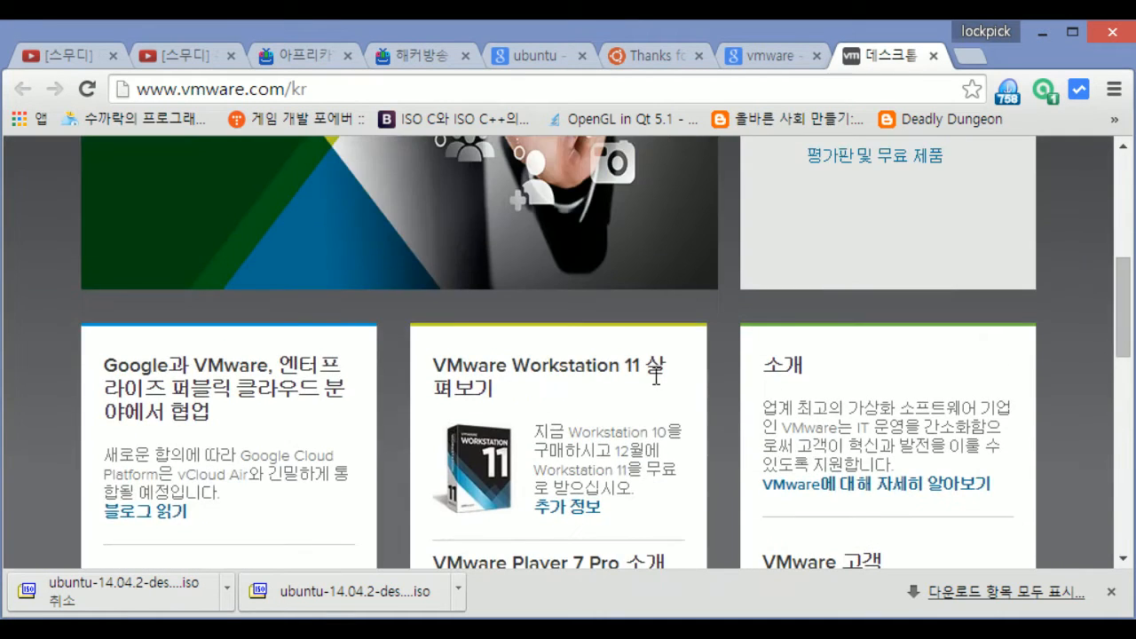
{"action": "scroll", "coordinate": [655, 429], "scroll_direction": "down", "scroll_amount": 3}
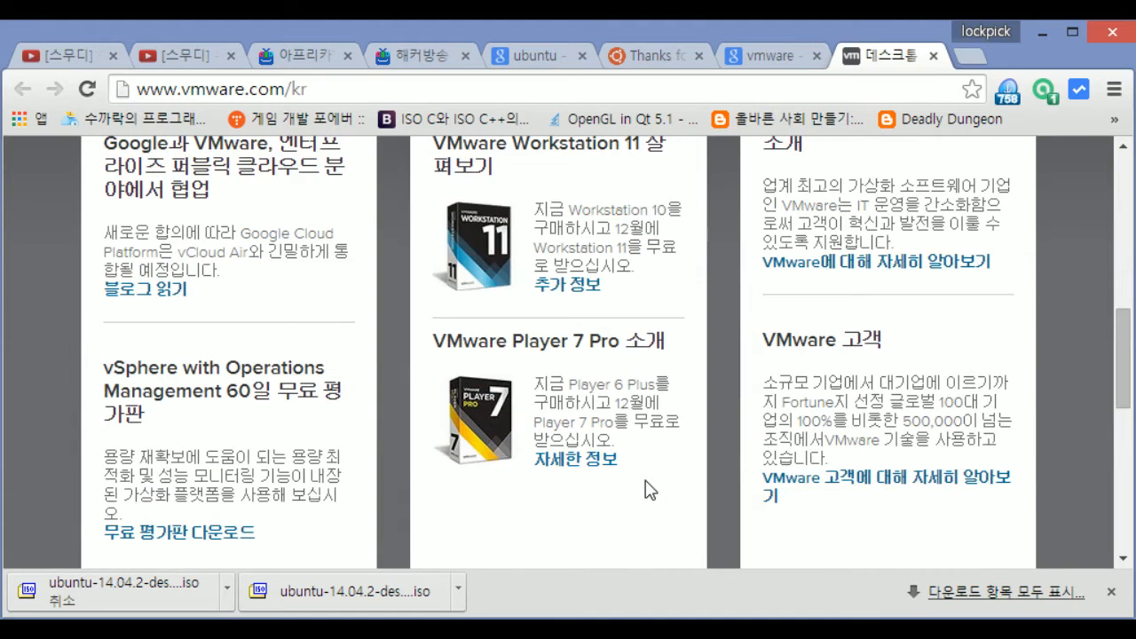
{"action": "scroll", "coordinate": [648, 487], "scroll_direction": "up", "scroll_amount": 9}
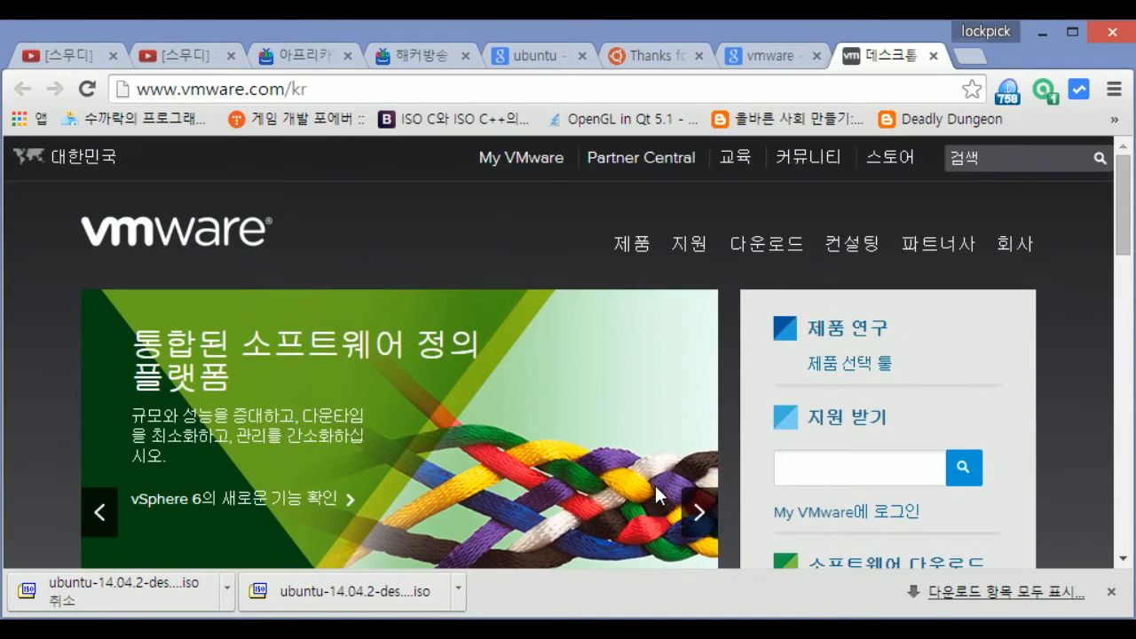
{"action": "scroll", "coordinate": [654, 483], "scroll_direction": "down", "scroll_amount": 5}
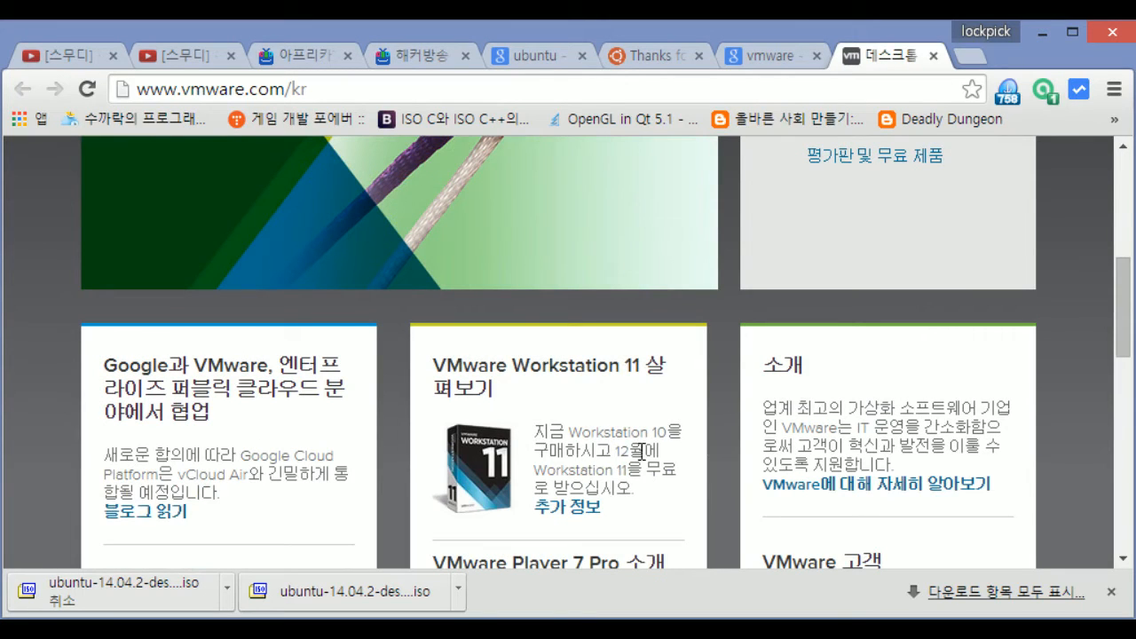
{"action": "scroll", "coordinate": [642, 451], "scroll_direction": "down", "scroll_amount": 1}
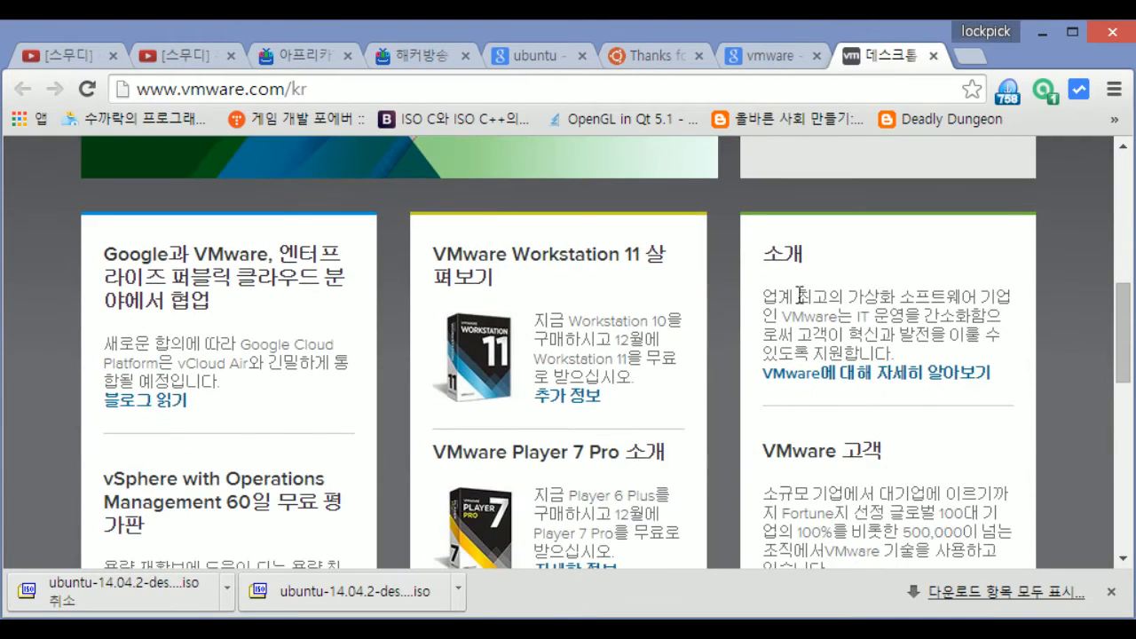
{"action": "scroll", "coordinate": [793, 369], "scroll_direction": "up", "scroll_amount": 6}
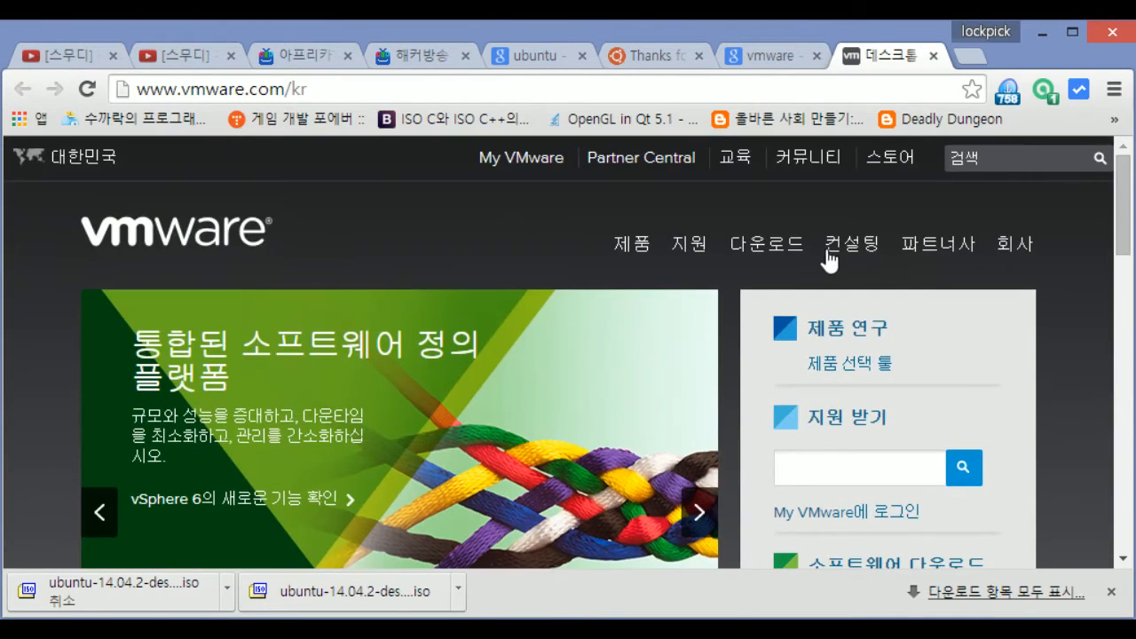
{"action": "left_click", "coordinate": [776, 245]}
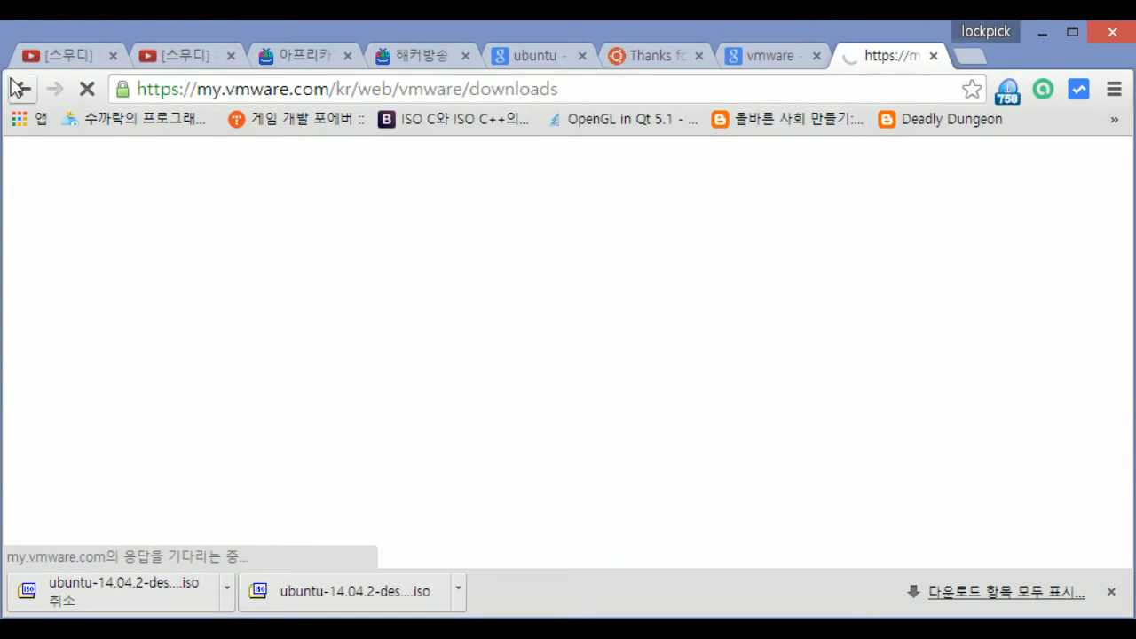
Go back to the VMware Korea home page and reopen the downloads page
{"action": "left_click", "coordinate": [18, 87]}
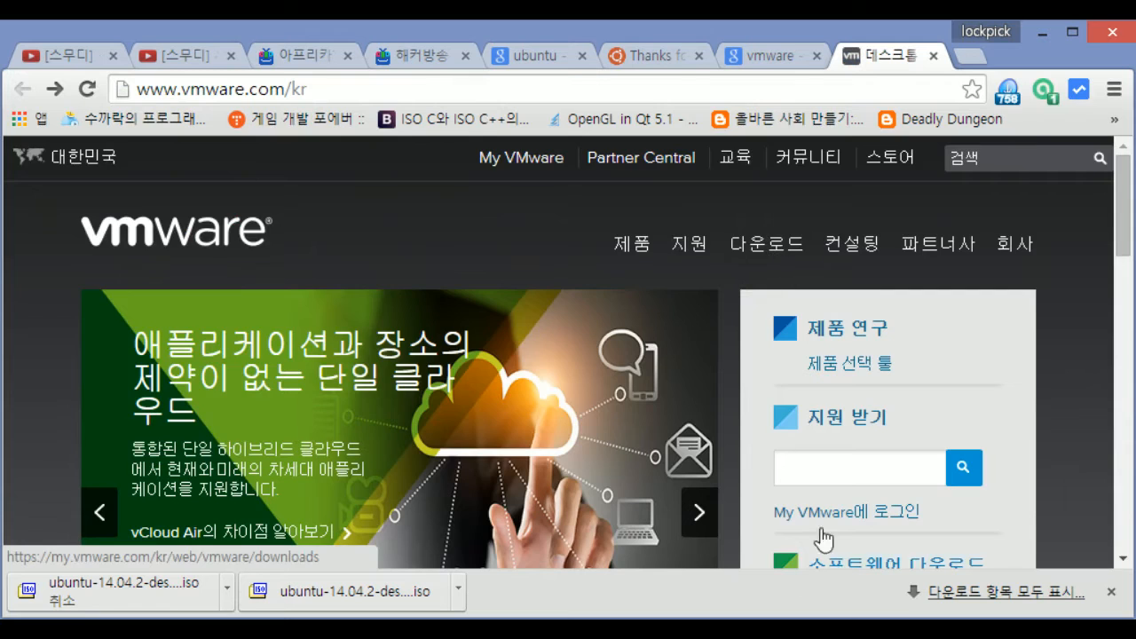
{"action": "scroll", "coordinate": [839, 488], "scroll_direction": "down", "scroll_amount": 4}
{"action": "scroll", "coordinate": [857, 436], "scroll_direction": "up", "scroll_amount": 4}
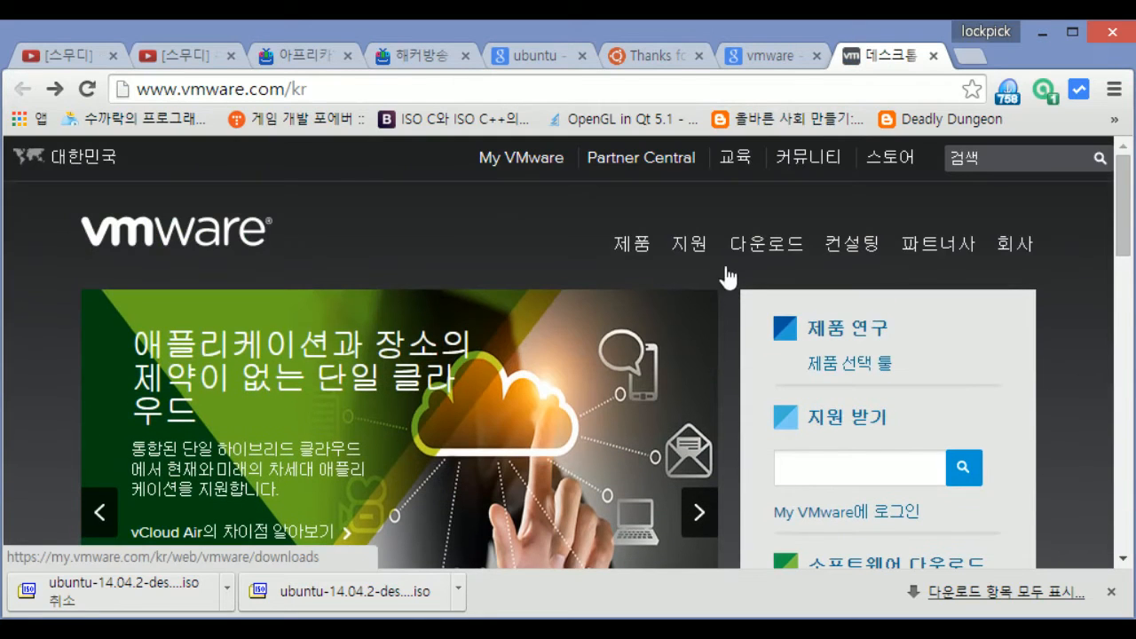
{"action": "left_click", "coordinate": [784, 249]}
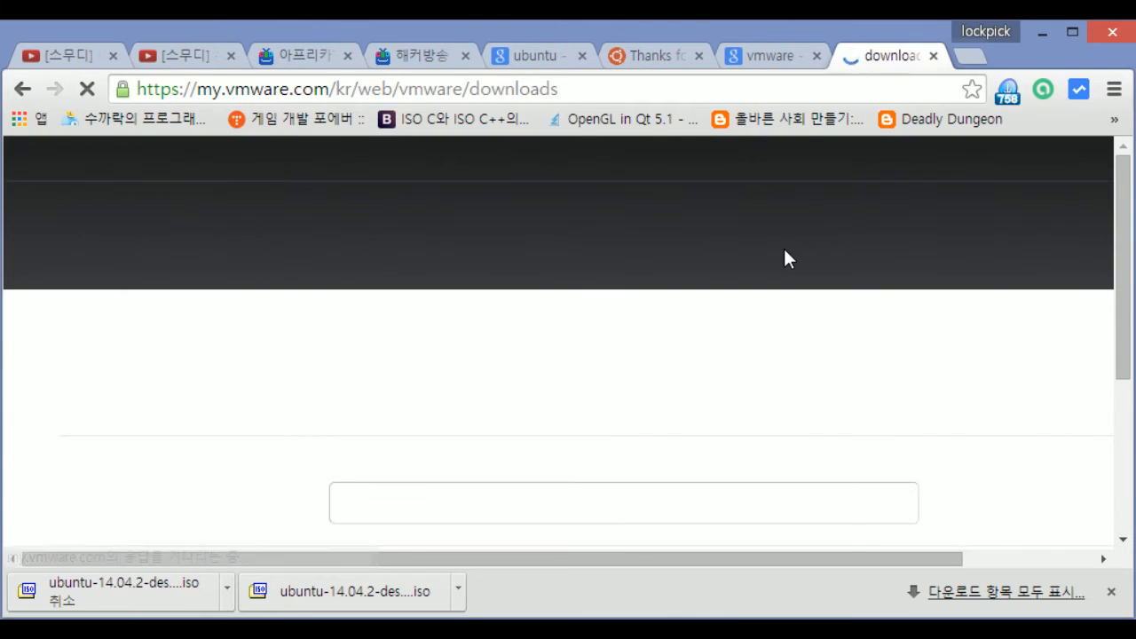
{"action": "scroll", "coordinate": [646, 371], "scroll_direction": "down", "scroll_amount": 5}
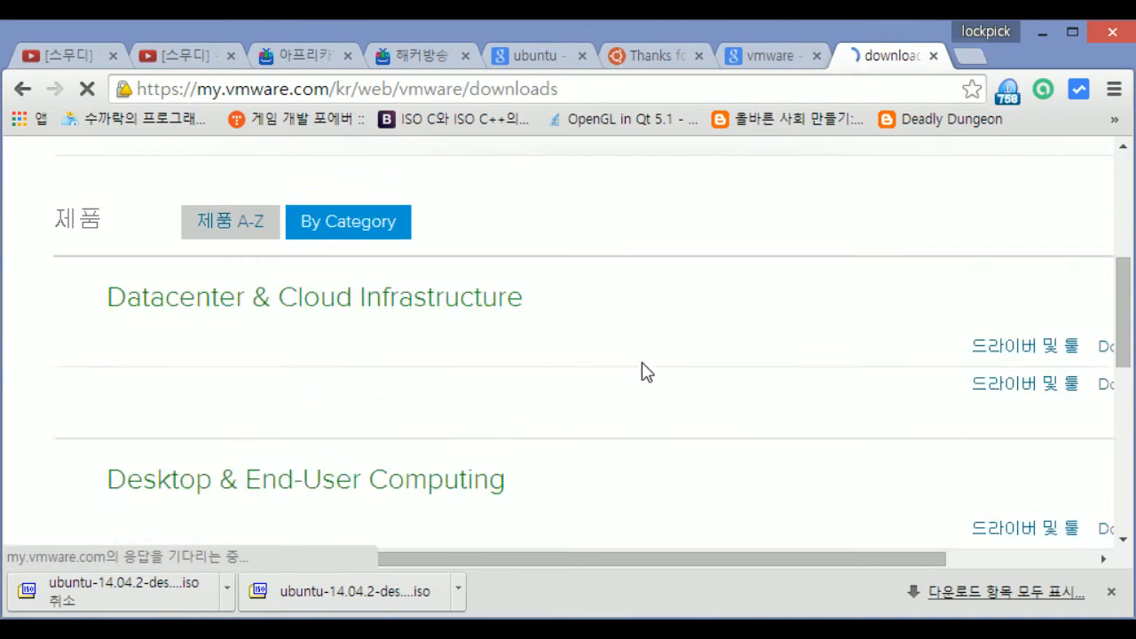
{"action": "scroll", "coordinate": [644, 374], "scroll_direction": "down", "scroll_amount": 1}
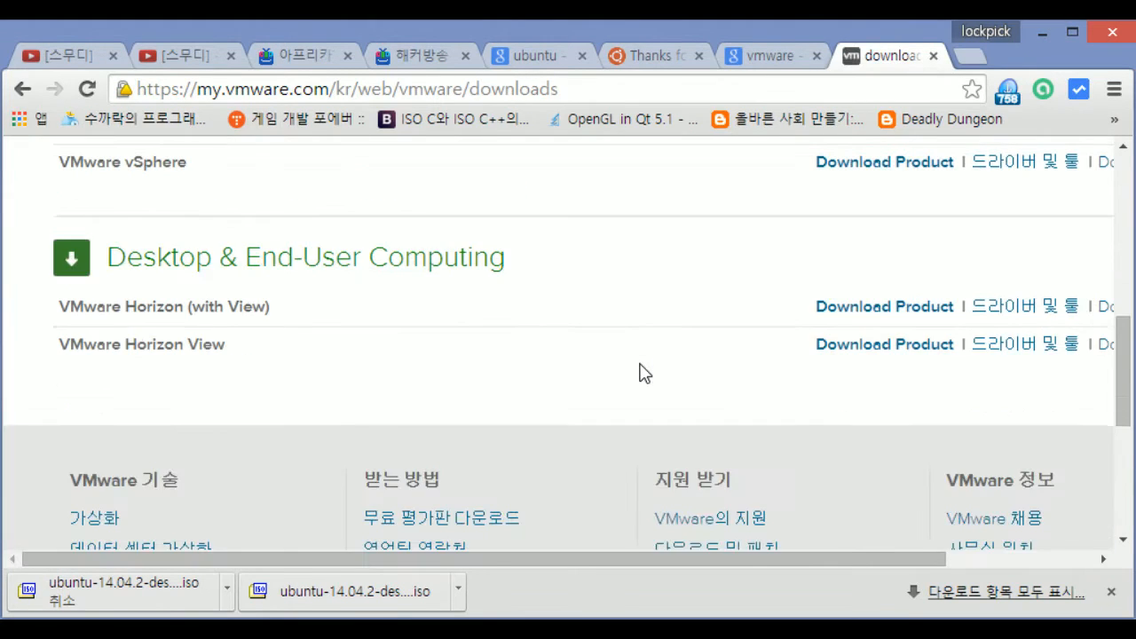
{"action": "scroll", "coordinate": [644, 373], "scroll_direction": "up", "scroll_amount": 3}
{"action": "scroll", "coordinate": [644, 373], "scroll_direction": "down", "scroll_amount": 3}
{"action": "scroll", "coordinate": [641, 374], "scroll_direction": "up", "scroll_amount": 10}
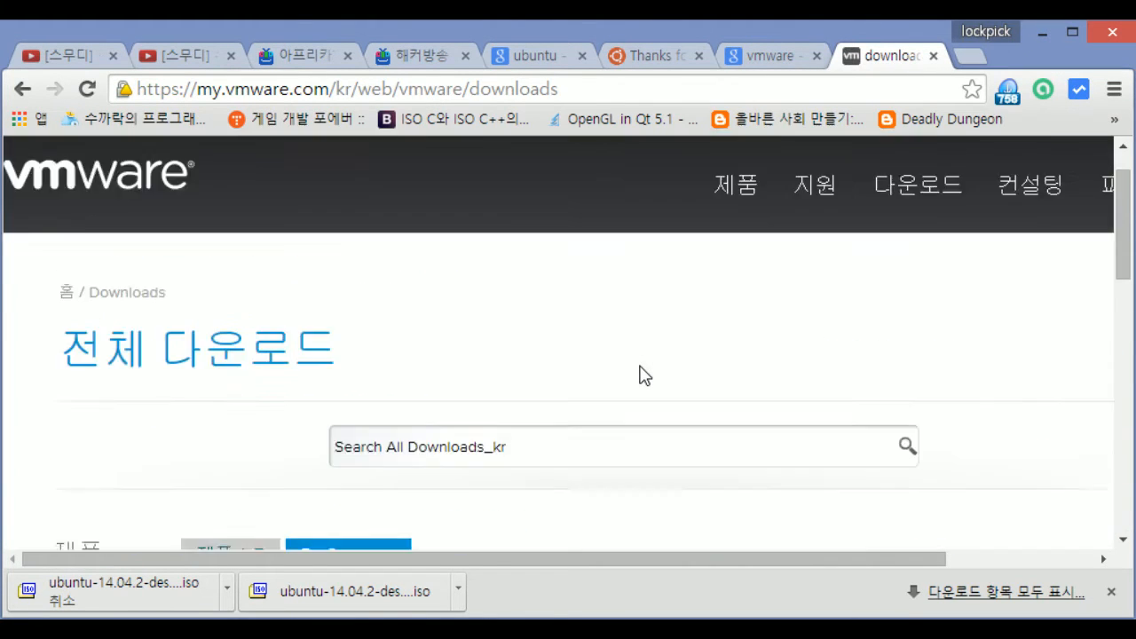
Open the VMware Player page under 무료 제품 다운로드 in the 다운로드 menu
{"action": "mouse_move", "coordinate": [950, 248]}
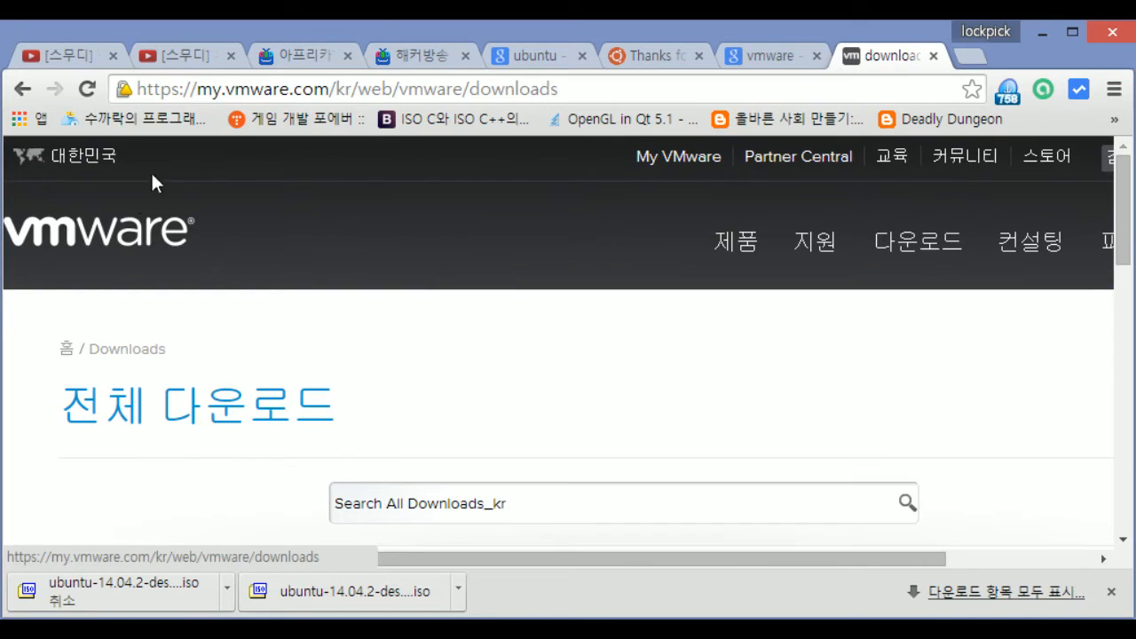
{"action": "mouse_move", "coordinate": [915, 258]}
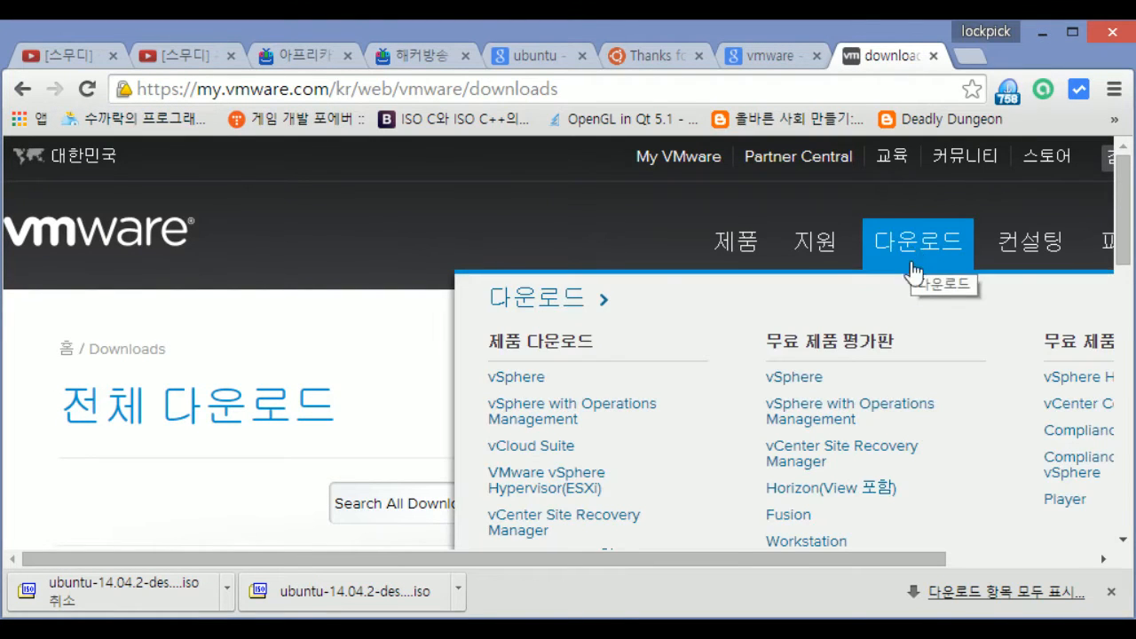
{"action": "left_click_drag", "start_coordinate": [876, 561], "coordinate": [1009, 561]}
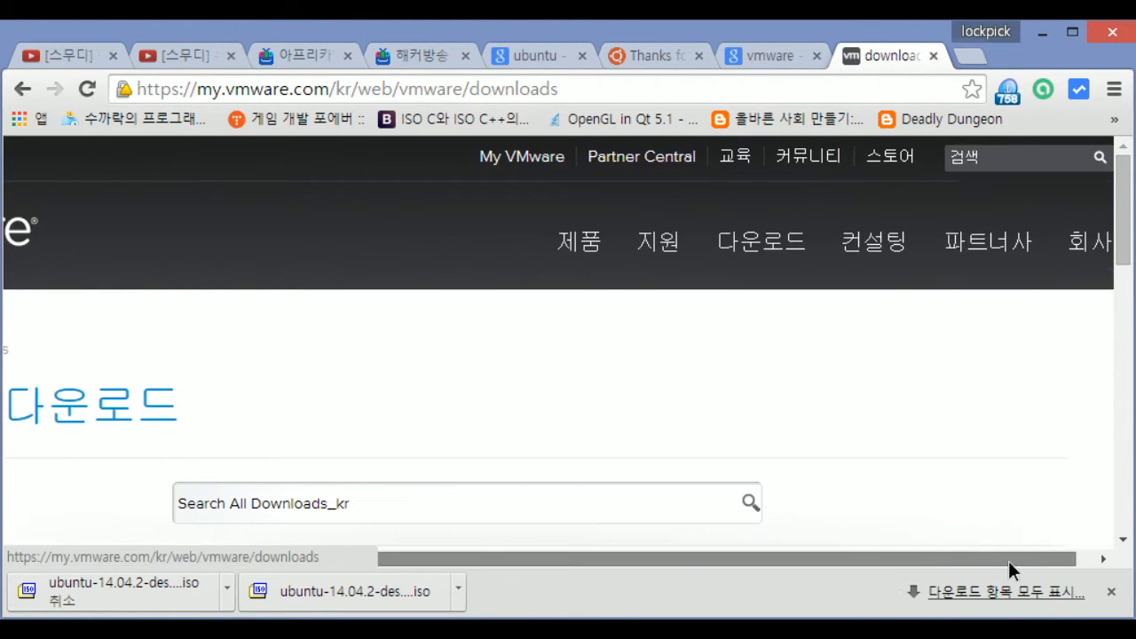
{"action": "mouse_move", "coordinate": [773, 267]}
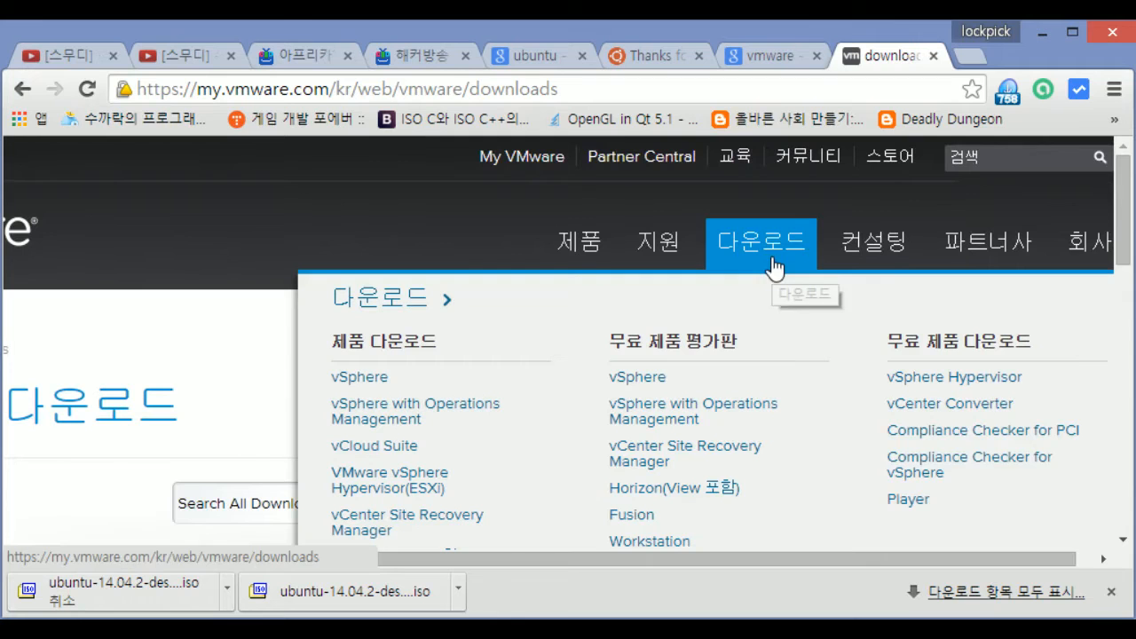
{"action": "left_click", "coordinate": [923, 501]}
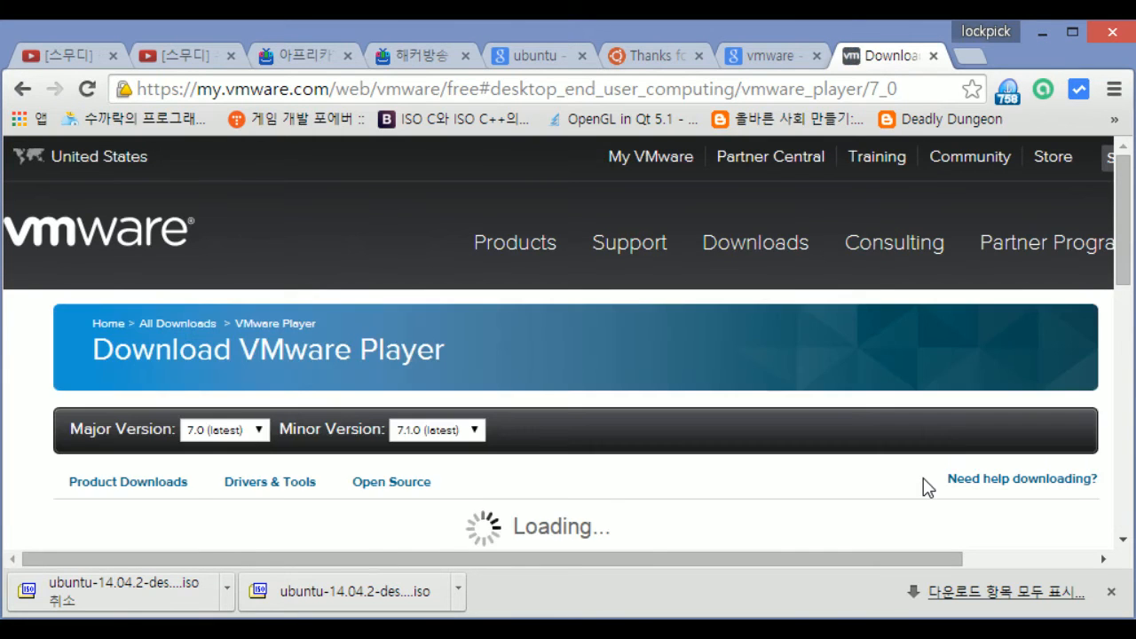
{"action": "scroll", "coordinate": [672, 443], "scroll_direction": "down", "scroll_amount": 1}
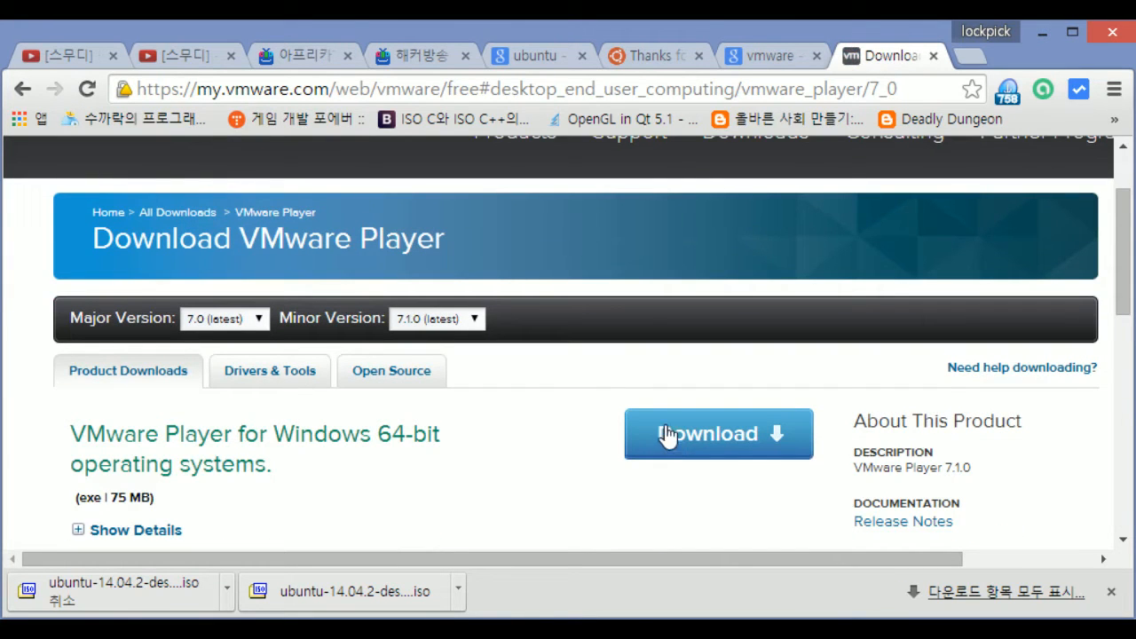
{"action": "left_click_drag", "start_coordinate": [270, 464], "coordinate": [86, 433]}
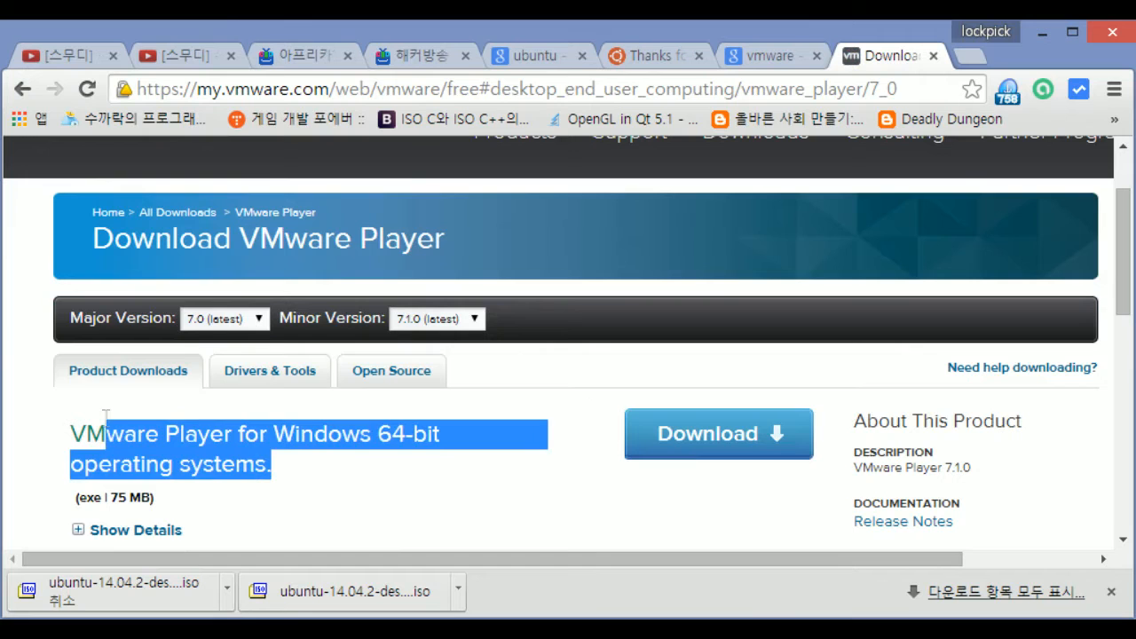
{"action": "left_click", "coordinate": [410, 471]}
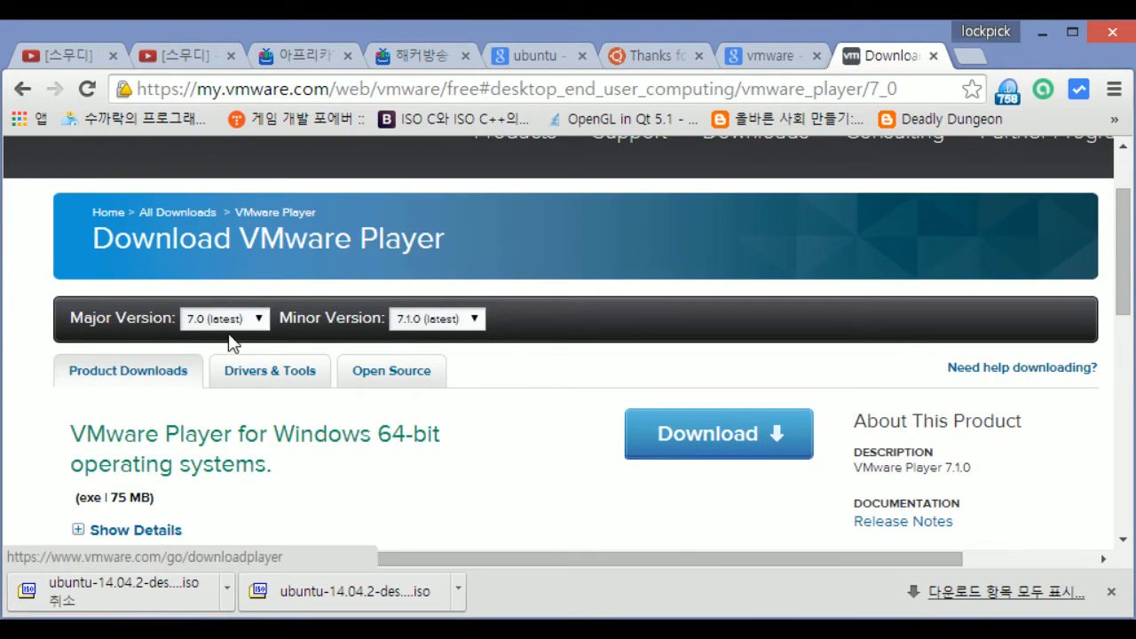
{"action": "left_click", "coordinate": [233, 320]}
{"action": "left_click", "coordinate": [241, 354]}
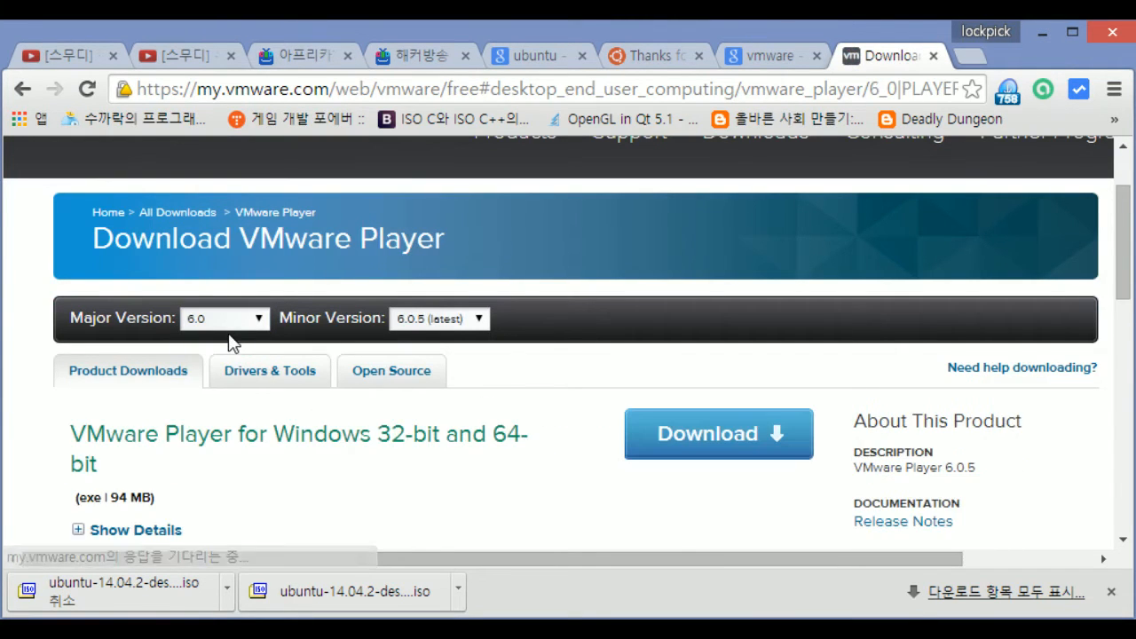
{"action": "left_click", "coordinate": [232, 317]}
{"action": "left_click", "coordinate": [229, 339]}
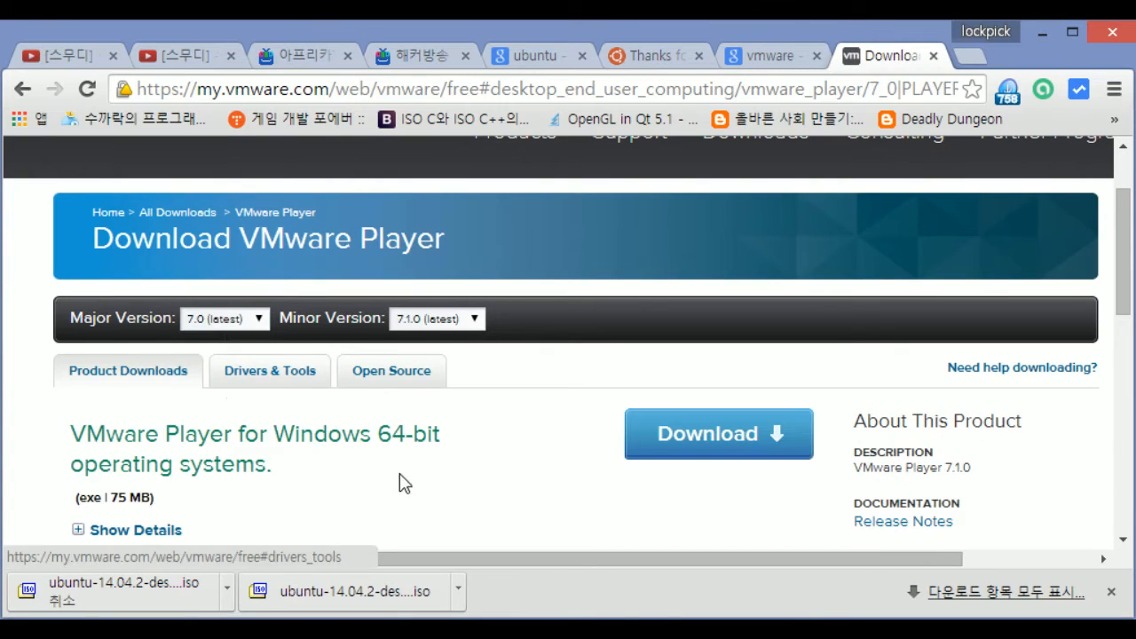
{"action": "left_click_drag", "start_coordinate": [461, 435], "coordinate": [276, 436]}
{"action": "scroll", "coordinate": [276, 436], "scroll_direction": "down", "scroll_amount": 2}
{"action": "scroll", "coordinate": [369, 368], "scroll_direction": "up", "scroll_amount": 3}
{"action": "left_click", "coordinate": [224, 318]}
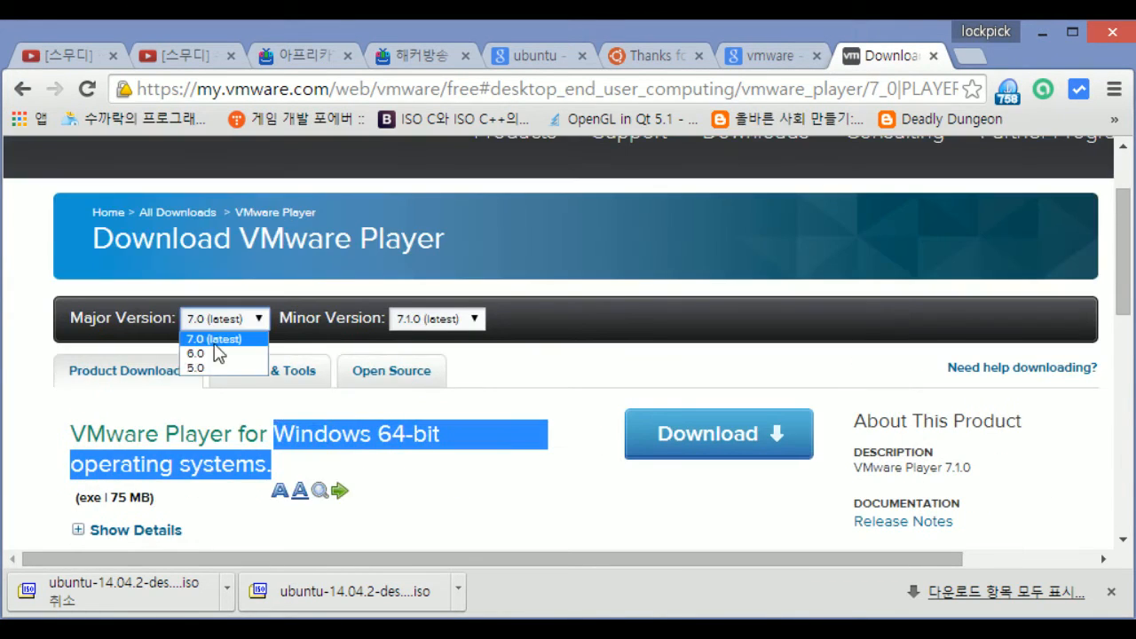
{"action": "left_click", "coordinate": [220, 350]}
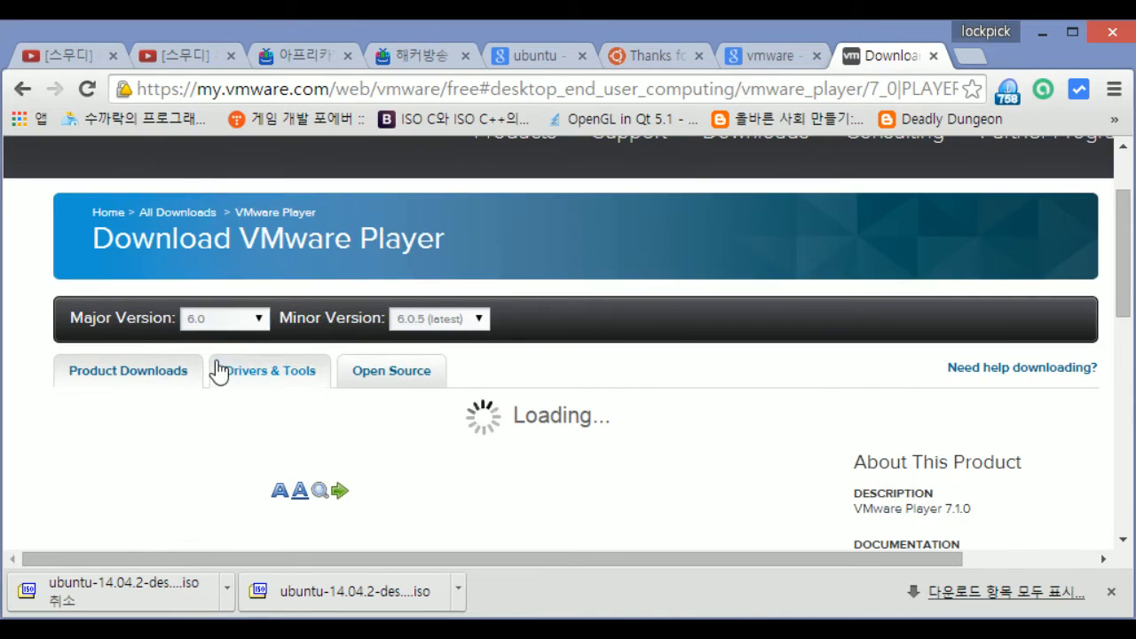
{"action": "left_click", "coordinate": [254, 317]}
{"action": "left_click", "coordinate": [244, 339]}
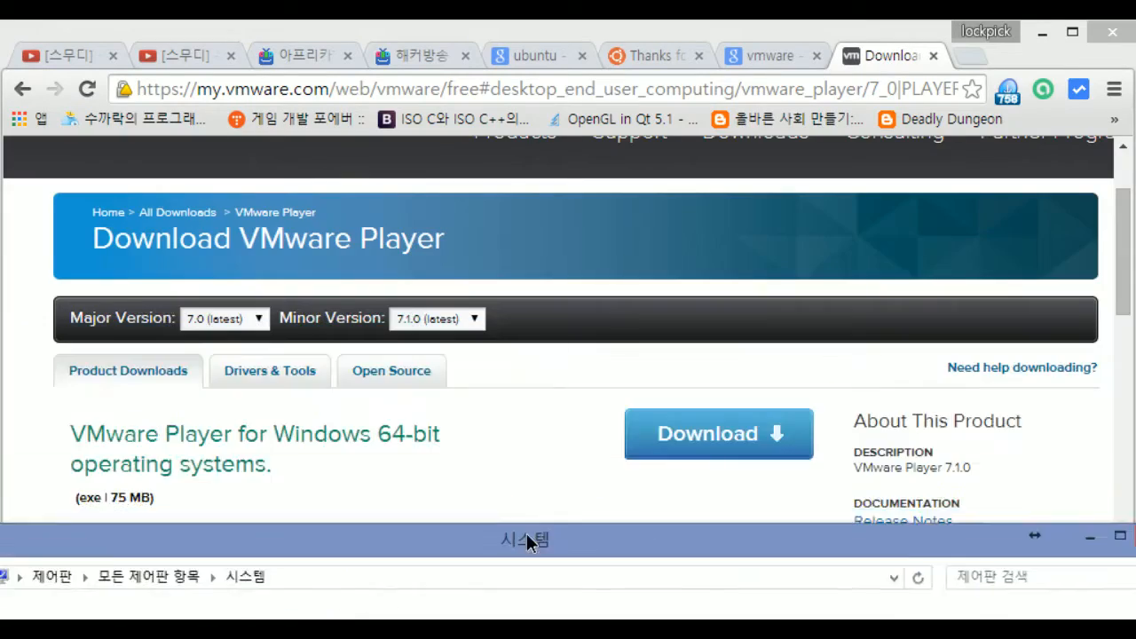
Confirm 64-bit Windows in the System window, then open the Player major version list
{"action": "left_click_drag", "start_coordinate": [526, 533], "coordinate": [587, 6]}
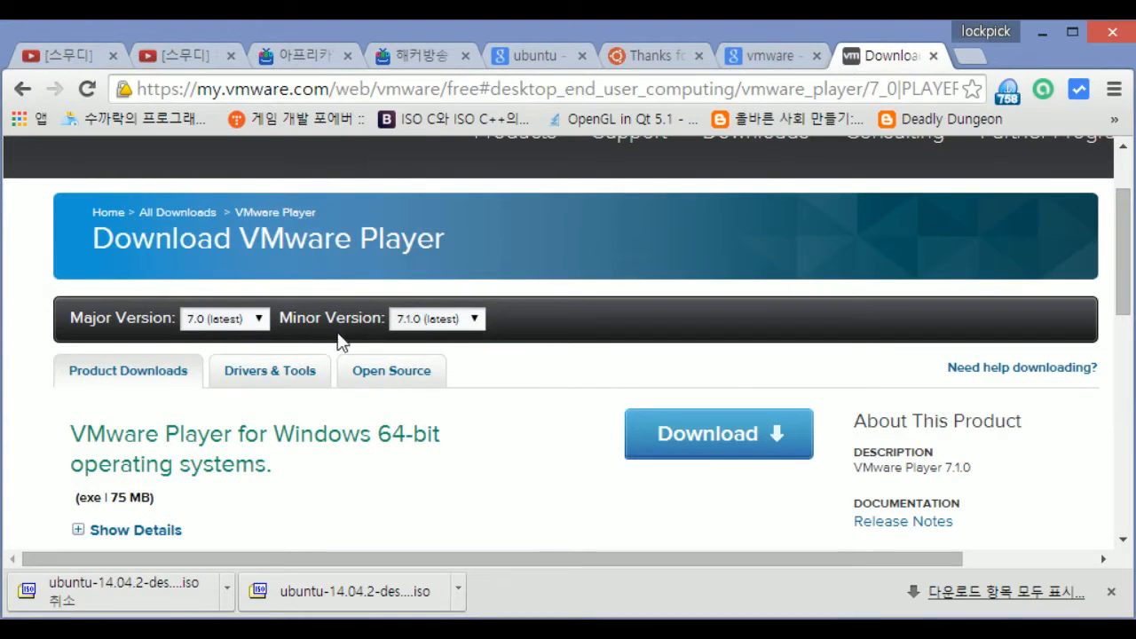
{"action": "left_click", "coordinate": [200, 321]}
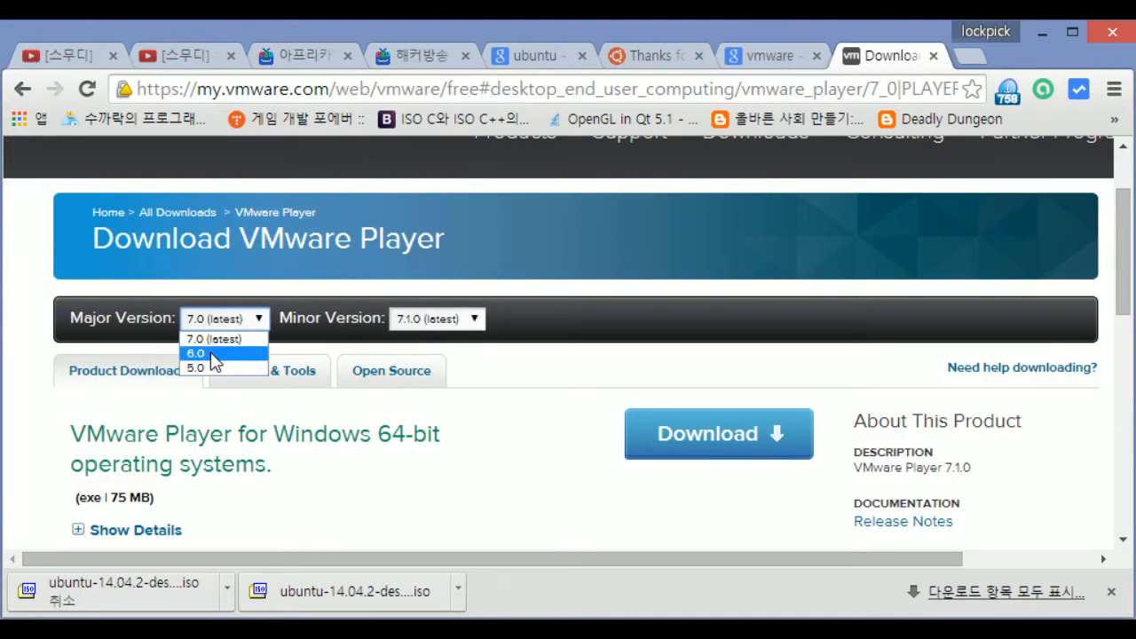
Set the VMware Player download page's major version to 7.0
{"action": "left_click", "coordinate": [217, 339]}
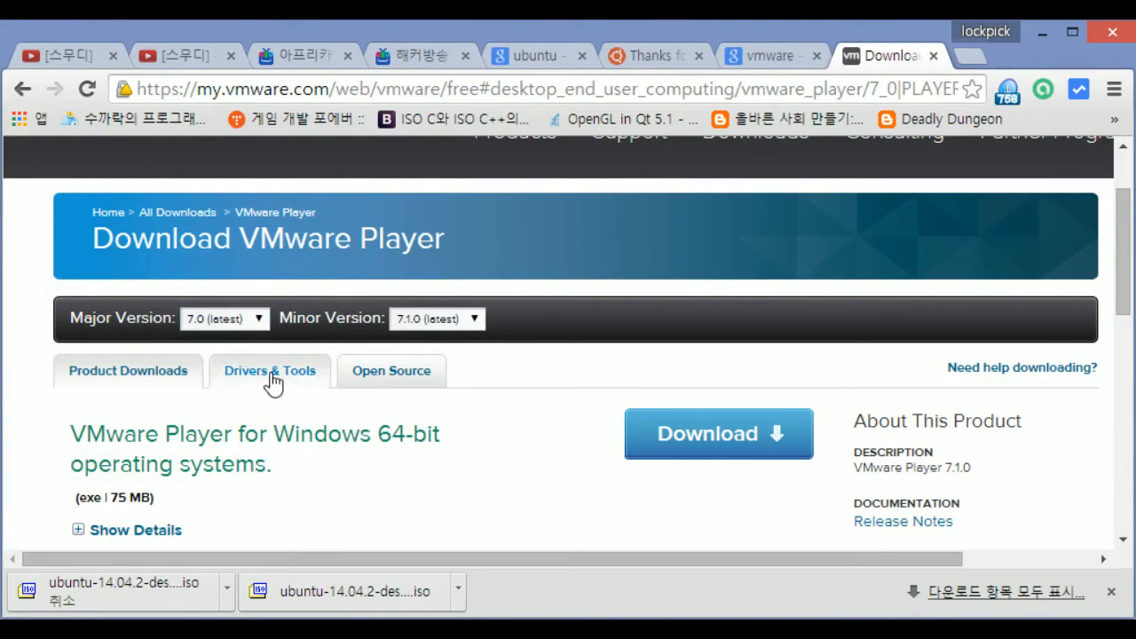
{"action": "left_click", "coordinate": [232, 326]}
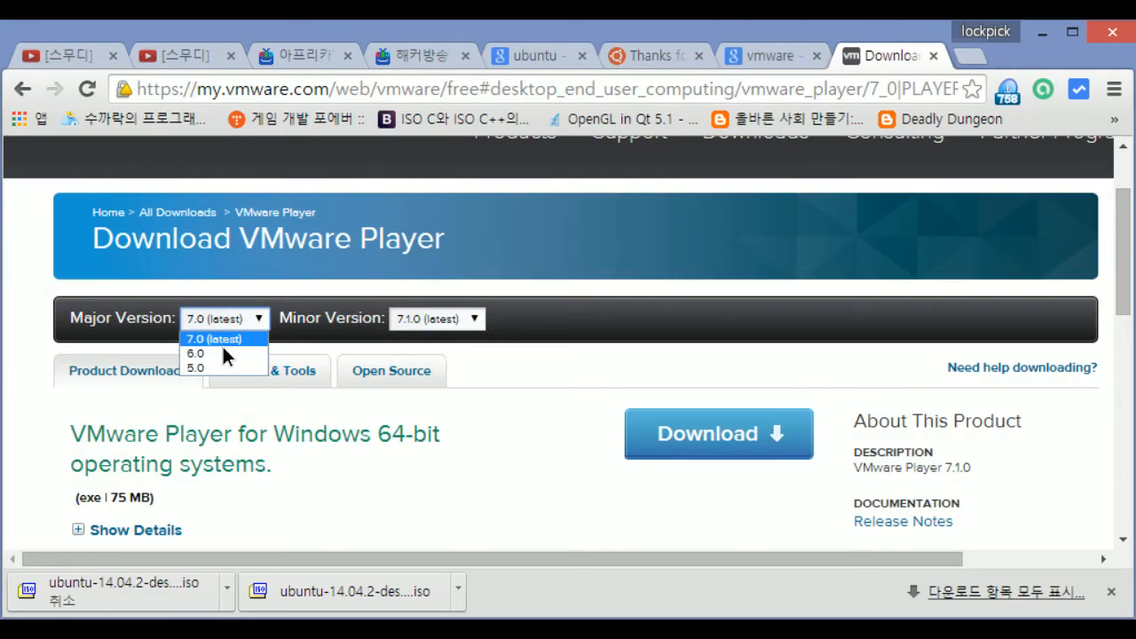
{"action": "left_click", "coordinate": [223, 353]}
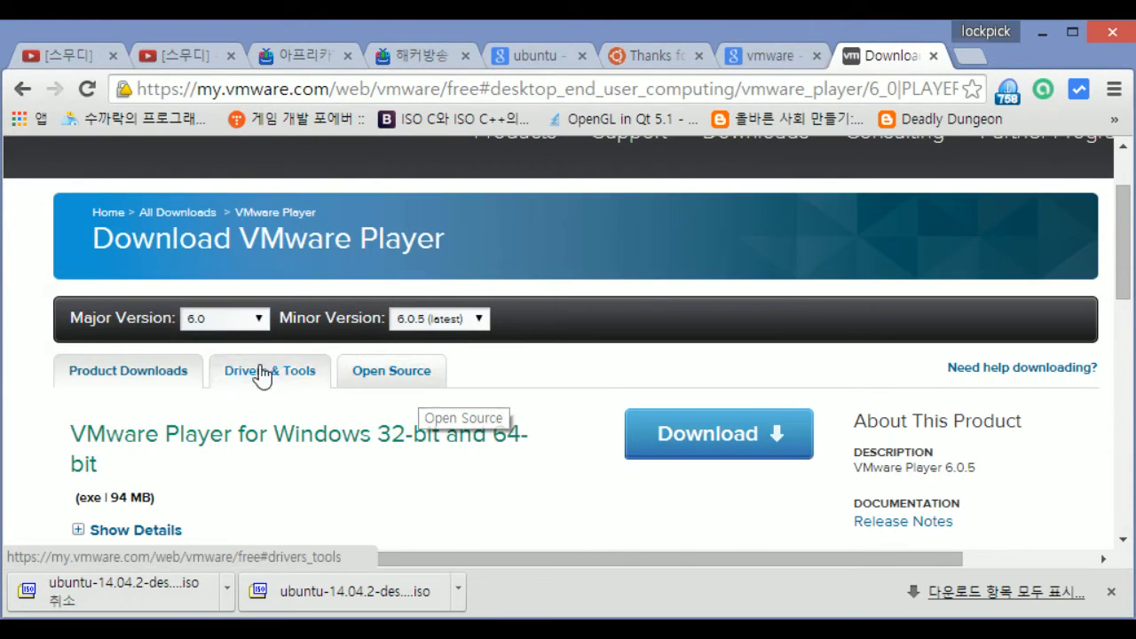
{"action": "scroll", "coordinate": [262, 421], "scroll_direction": "down", "scroll_amount": 1}
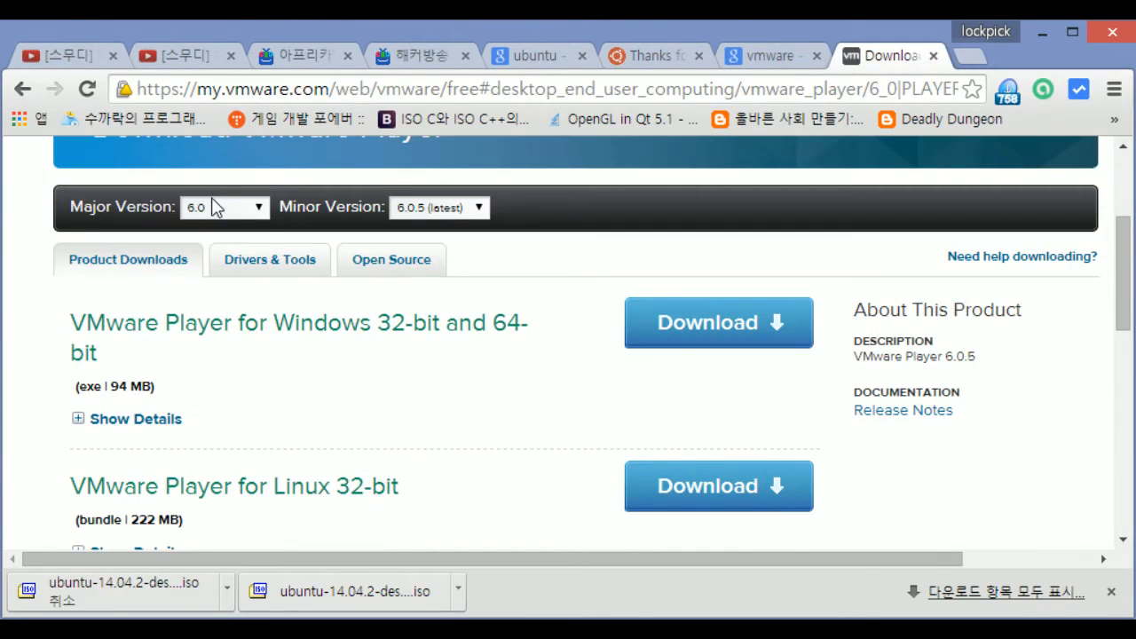
{"action": "left_click", "coordinate": [216, 206]}
{"action": "left_click", "coordinate": [216, 206]}
{"action": "left_click", "coordinate": [233, 220]}
{"action": "left_click", "coordinate": [233, 227]}
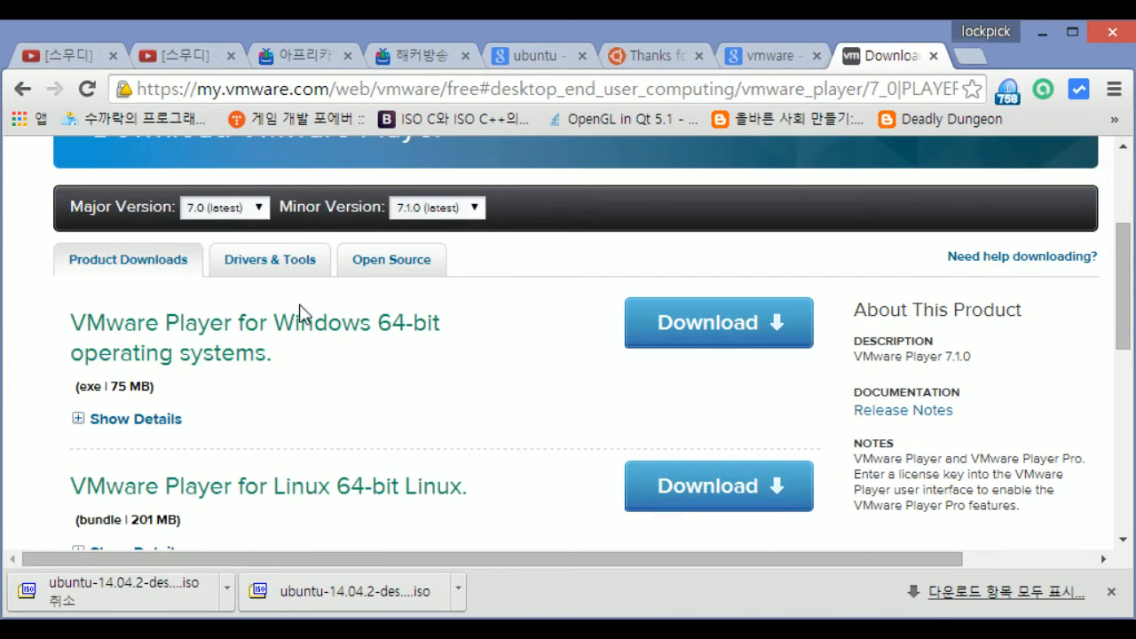
Download the Windows VMware Player installer and launch it from Chrome's download shelf
{"action": "left_click_drag", "start_coordinate": [334, 353], "coordinate": [70, 309]}
{"action": "left_click_drag", "start_coordinate": [156, 386], "coordinate": [73, 320]}
{"action": "left_click", "coordinate": [67, 313]}
{"action": "left_click", "coordinate": [323, 400]}
{"action": "left_click", "coordinate": [651, 377]}
{"action": "left_click", "coordinate": [716, 353]}
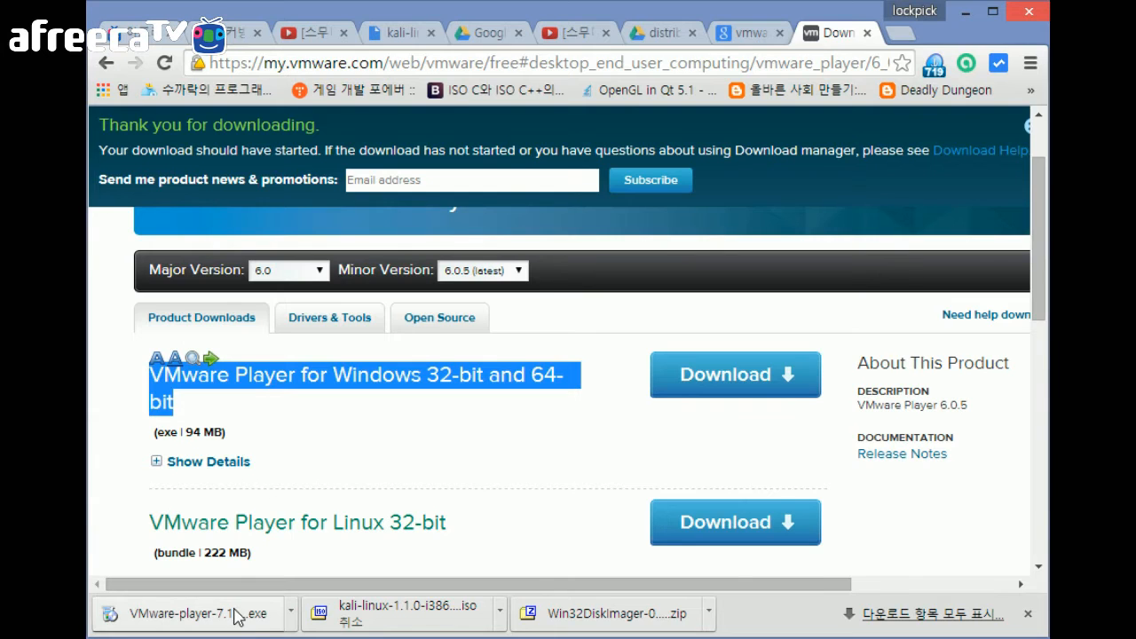
{"action": "left_click", "coordinate": [237, 616]}
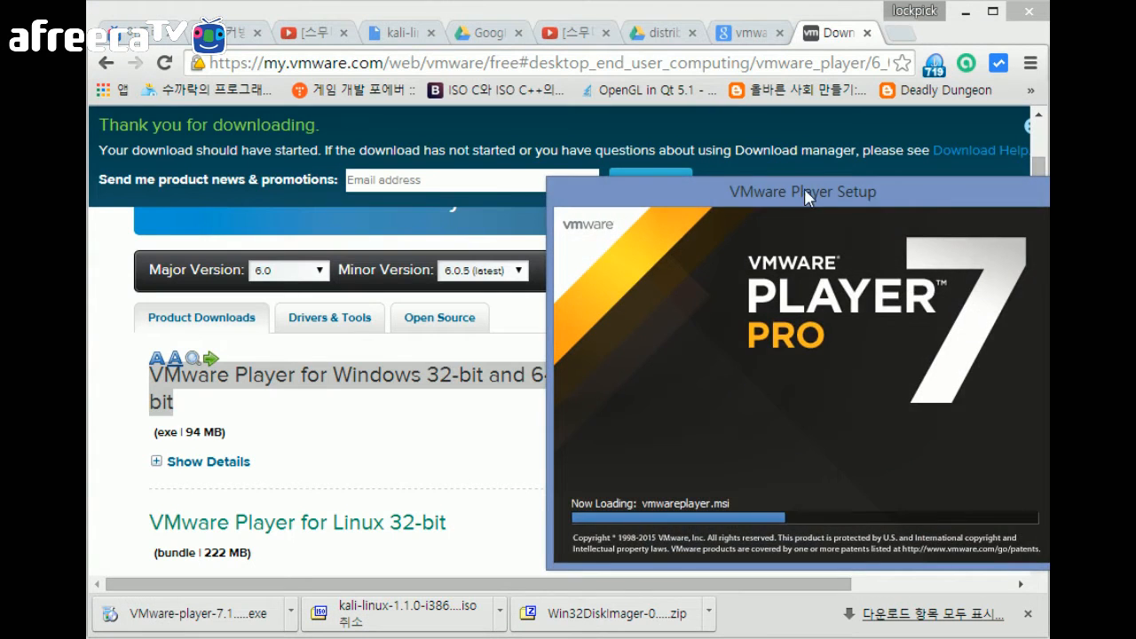
{"action": "left_click_drag", "start_coordinate": [583, 161], "coordinate": [527, 144]}
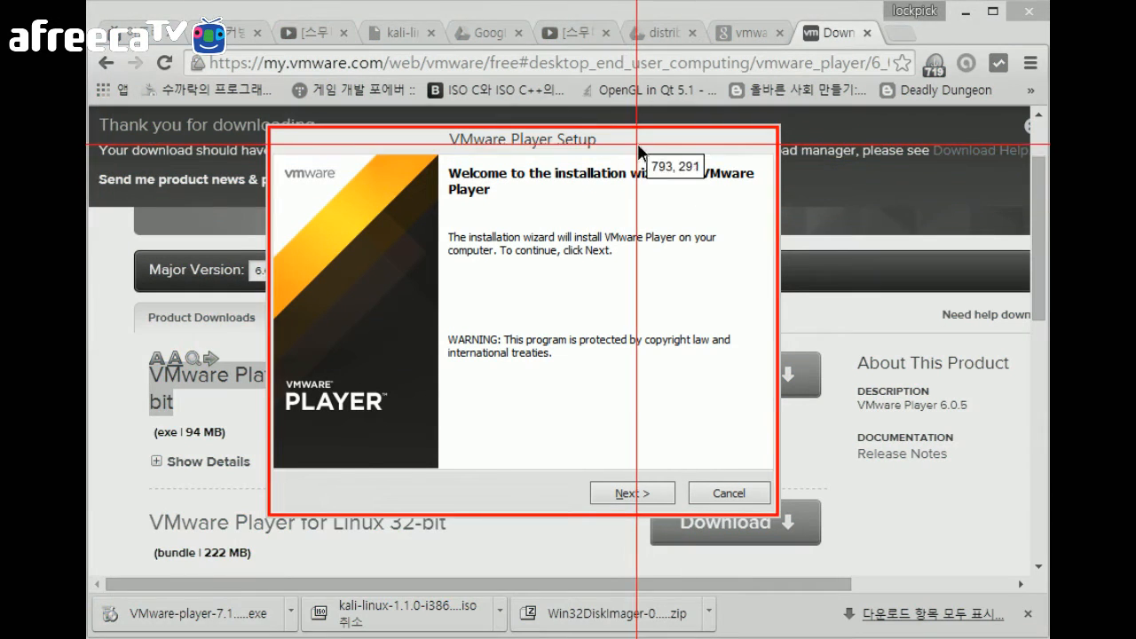
Accept the VMware Player license terms and keep the default install folder
{"action": "left_click", "coordinate": [637, 146]}
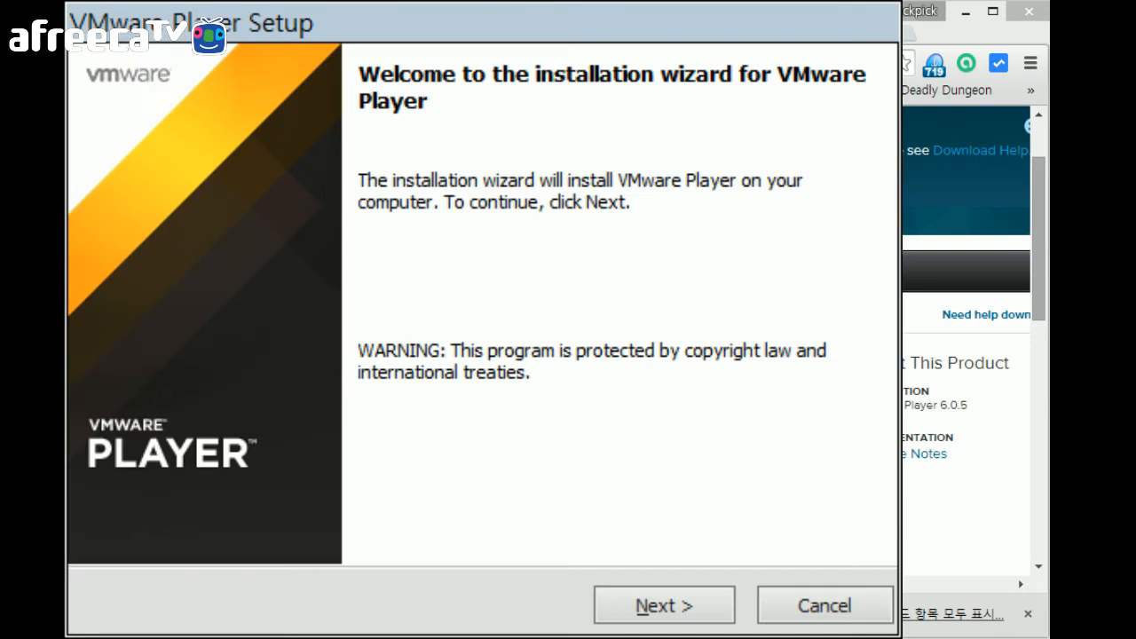
{"action": "left_click", "coordinate": [676, 593]}
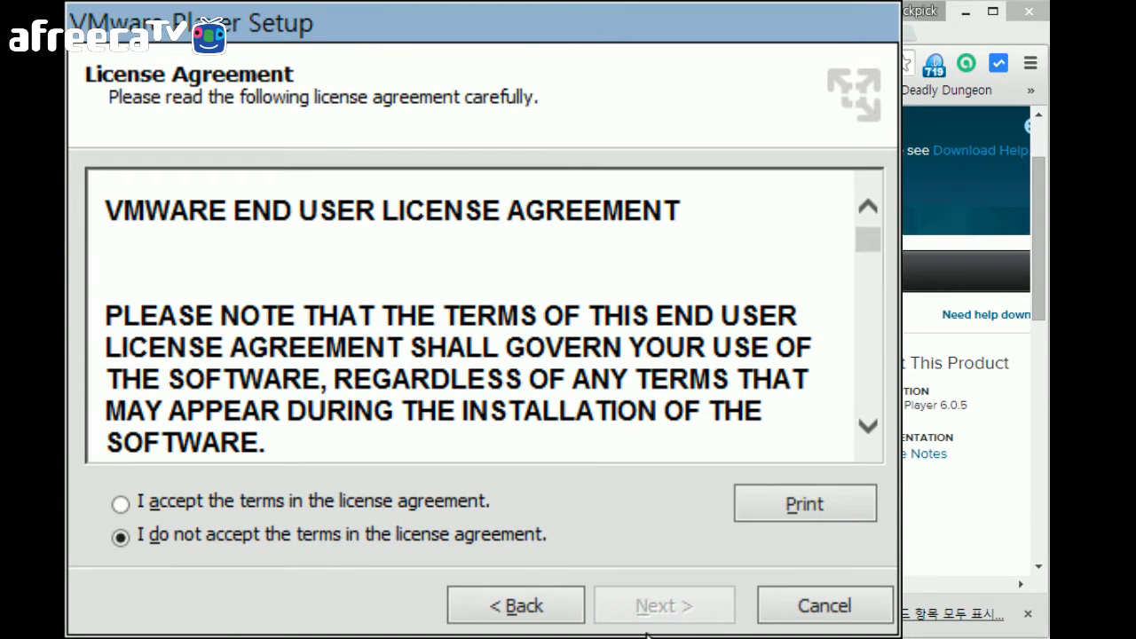
{"action": "left_click", "coordinate": [340, 502]}
{"action": "left_click", "coordinate": [629, 605]}
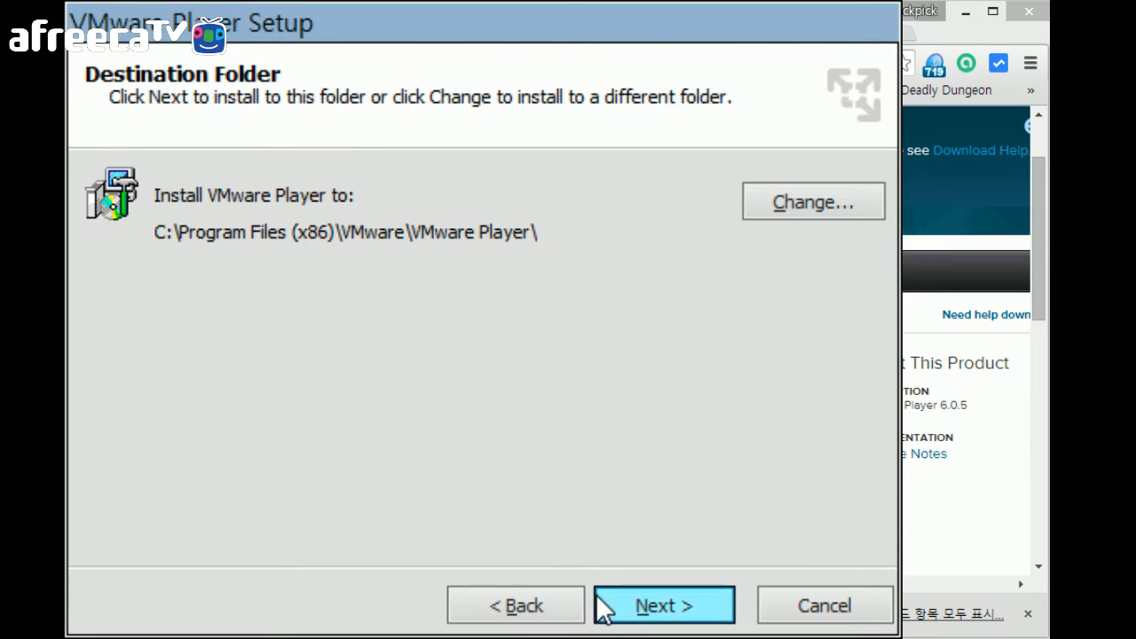
{"action": "left_click", "coordinate": [524, 606]}
{"action": "left_click", "coordinate": [639, 608]}
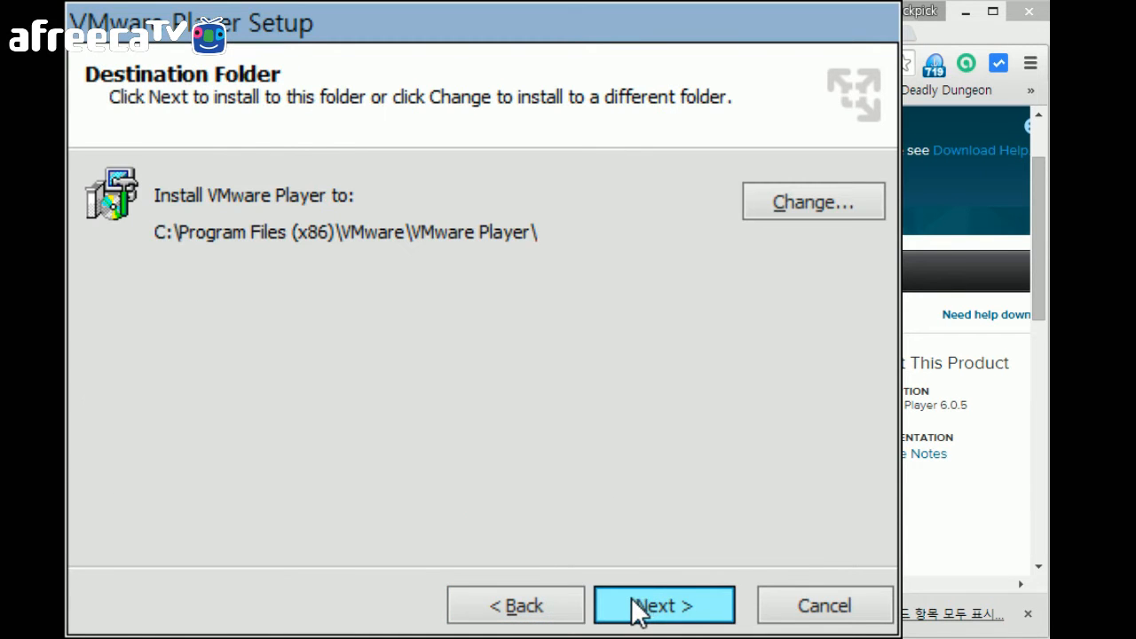
{"action": "left_click", "coordinate": [630, 605]}
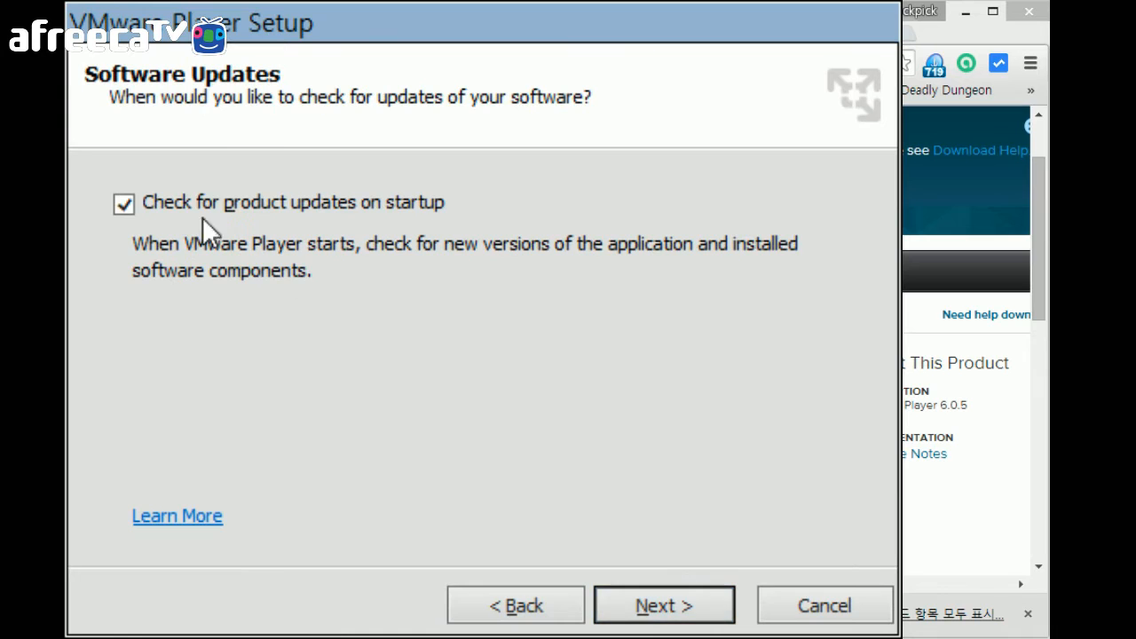
Turn off update checks on startup, keep both shortcuts, and start the installation
{"action": "left_click", "coordinate": [138, 205]}
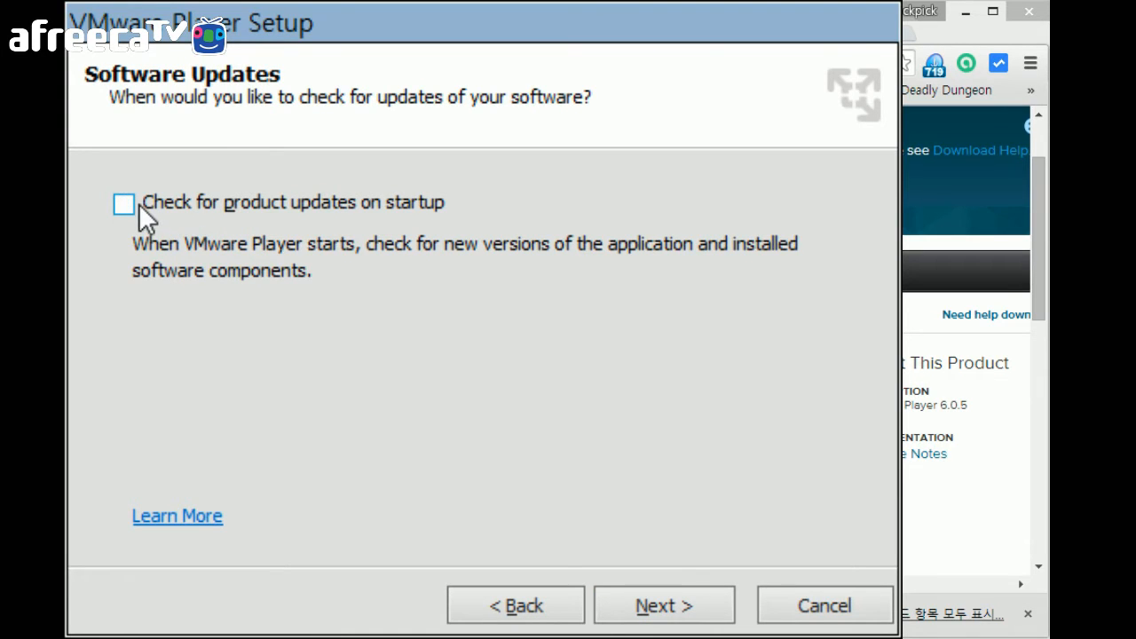
{"action": "left_click", "coordinate": [670, 605]}
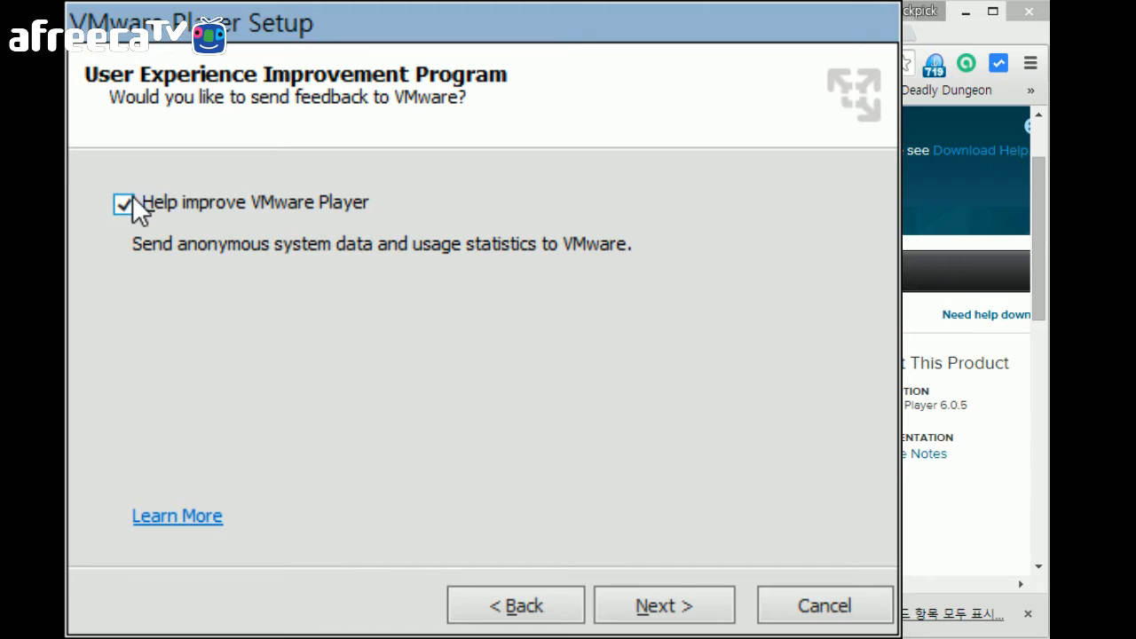
{"action": "left_click", "coordinate": [646, 608]}
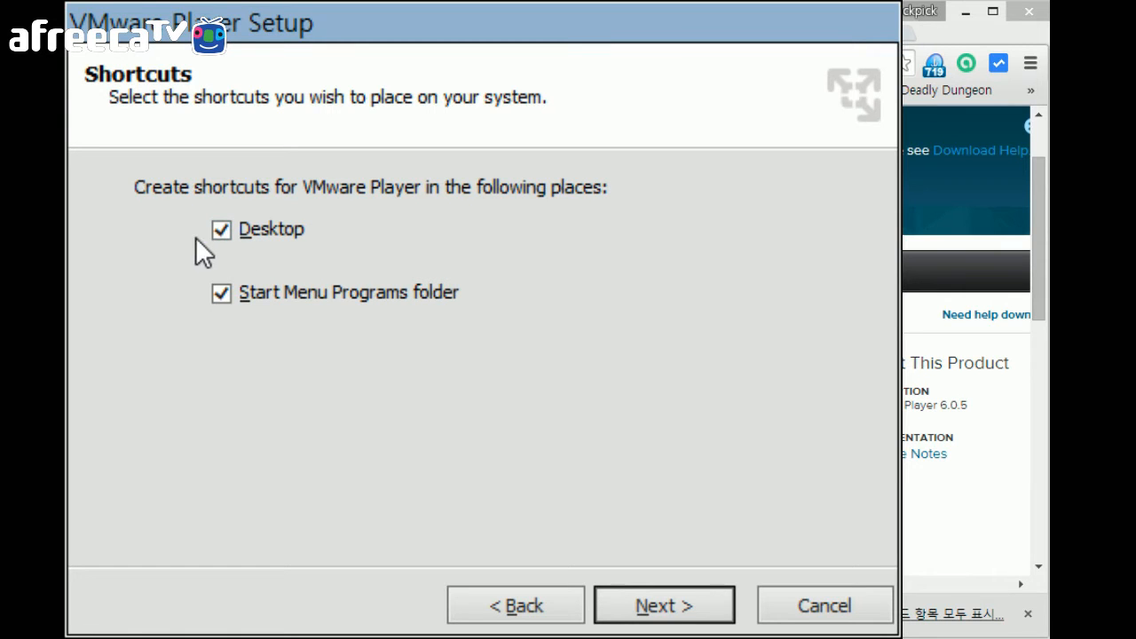
{"action": "left_click", "coordinate": [666, 604]}
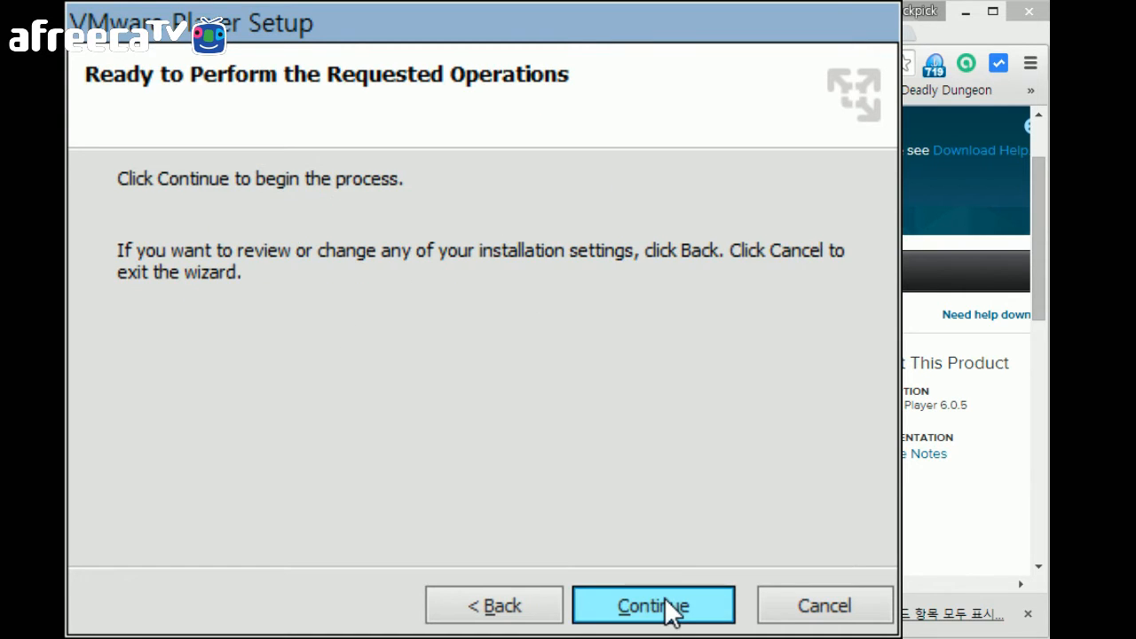
{"action": "left_click", "coordinate": [667, 602]}
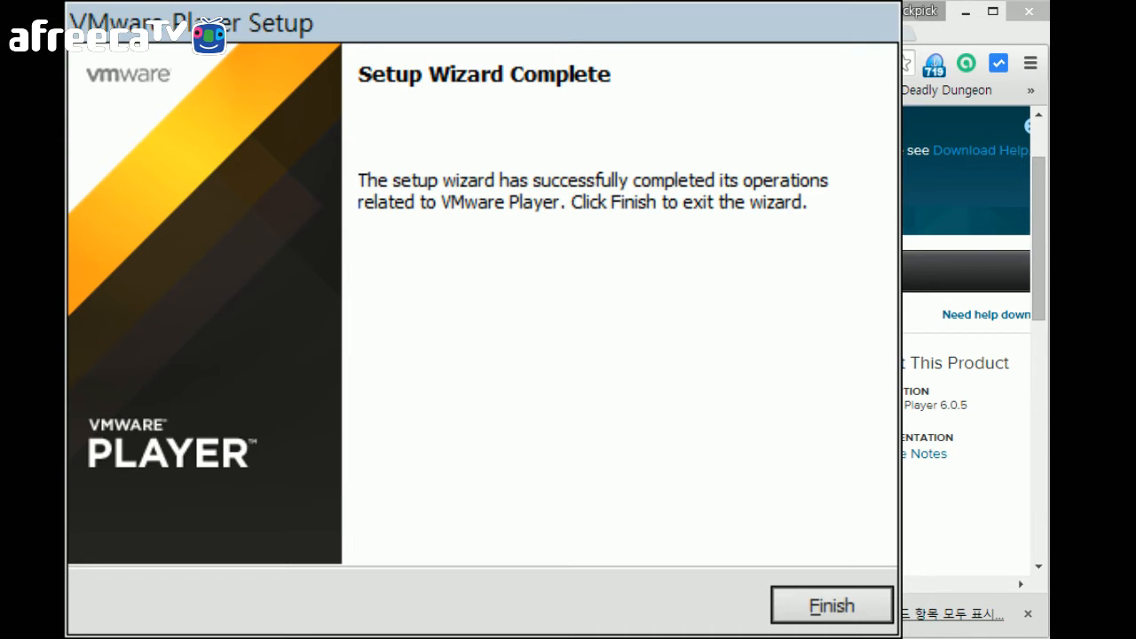
Finish the setup wizard, minimise VMware Player, and switch to the second YouTube tab
{"action": "left_click", "coordinate": [844, 603]}
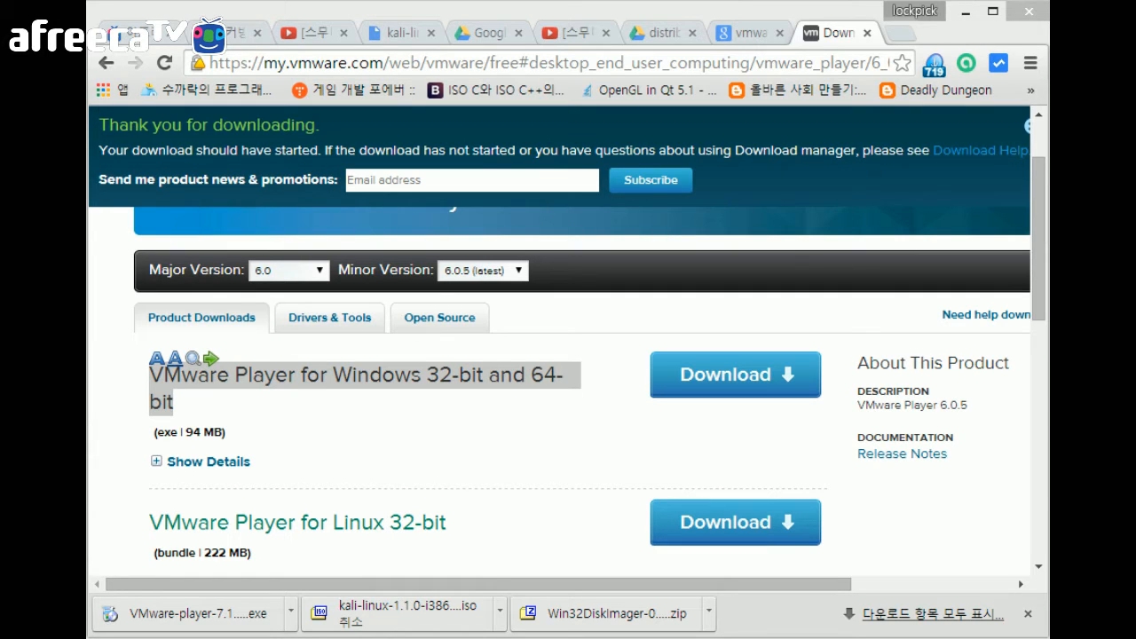
{"action": "left_click_drag", "start_coordinate": [586, 258], "coordinate": [666, 257]}
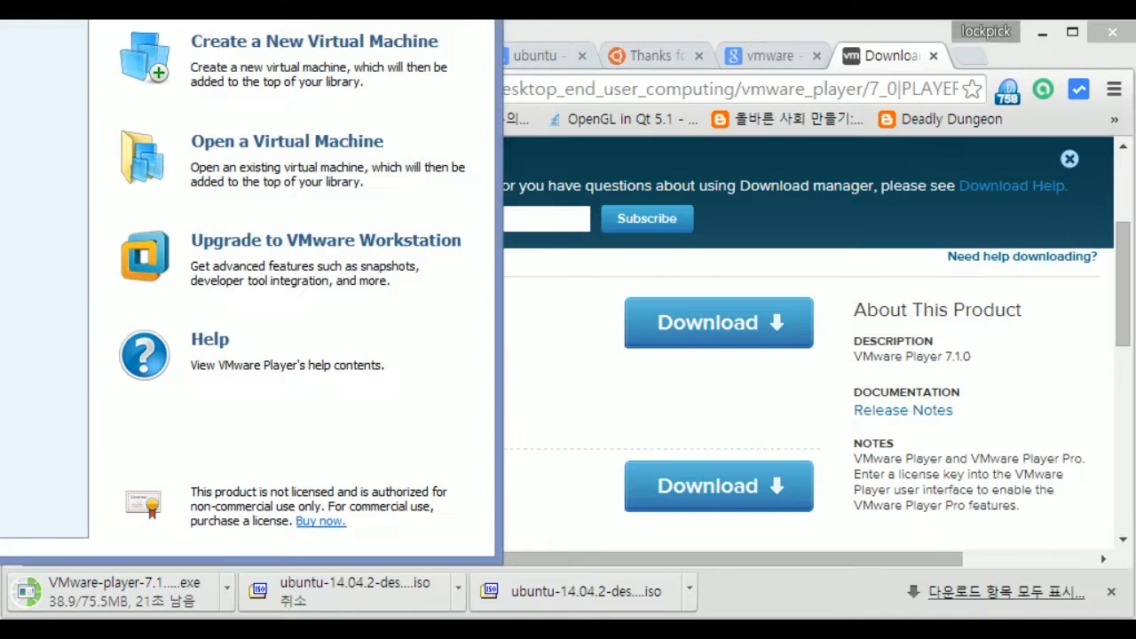
{"action": "left_click_drag", "start_coordinate": [355, 10], "coordinate": [89, 9]}
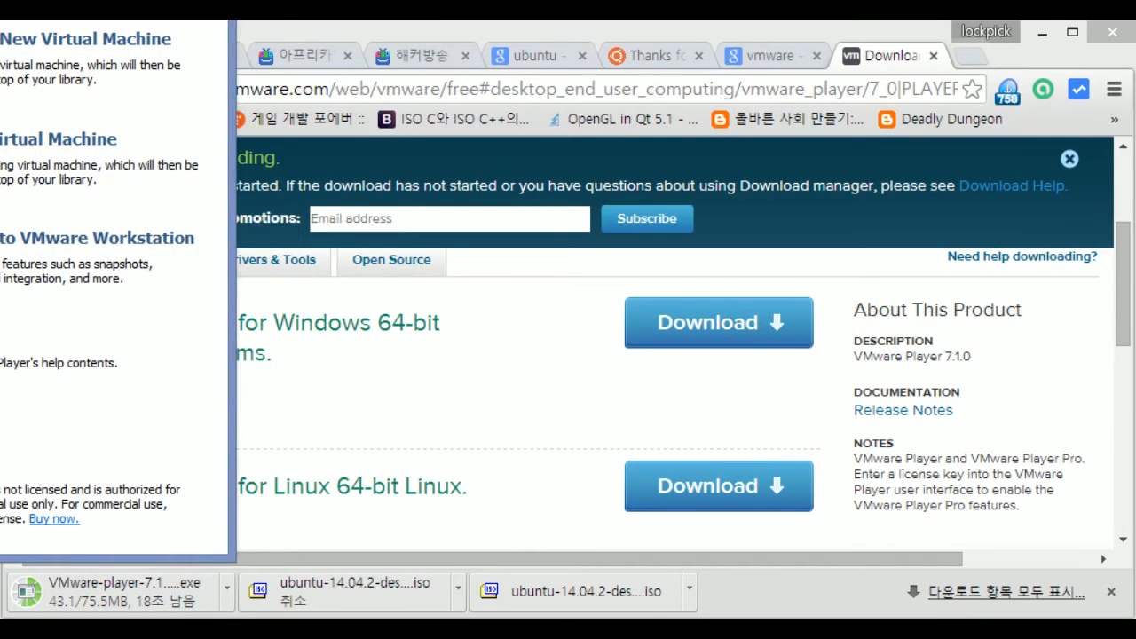
{"action": "left_click", "coordinate": [215, 9]}
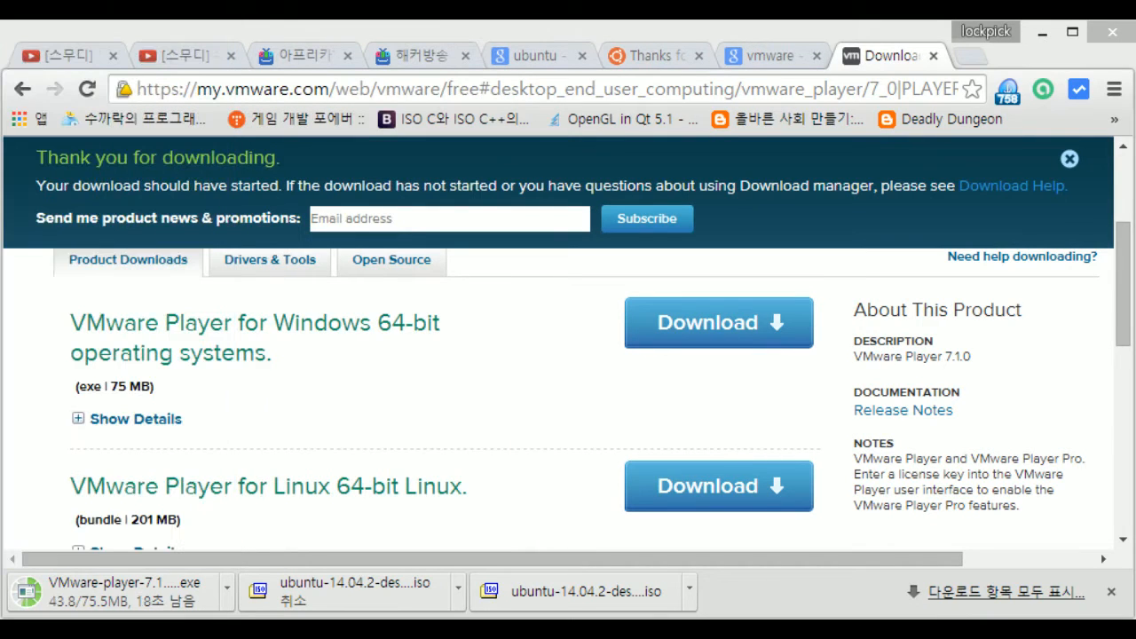
{"action": "left_click", "coordinate": [176, 54]}
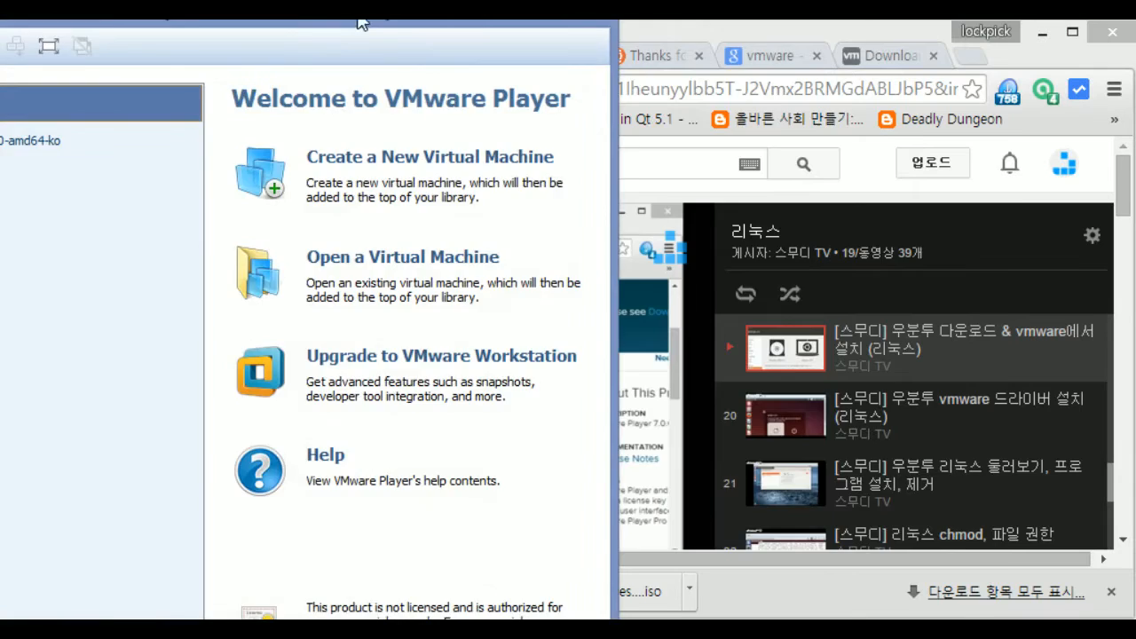
Move the VMware Player window over to the right side of the screen
{"action": "left_click_drag", "start_coordinate": [360, 19], "coordinate": [734, 19]}
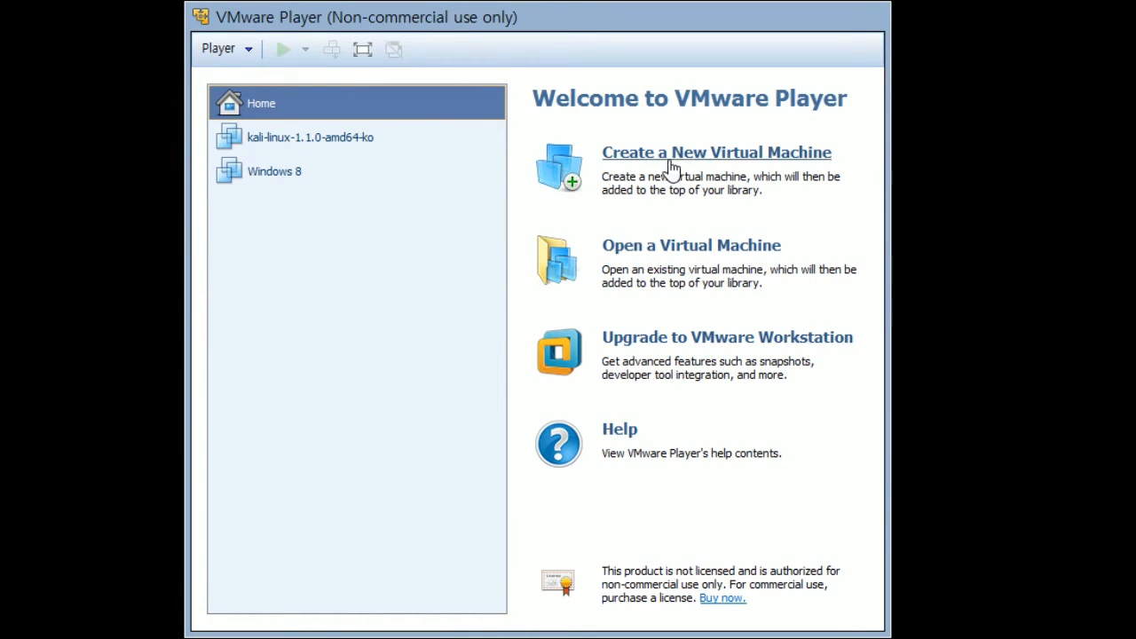
View an existing library machine, return Home, and launch Create a New Virtual Machine
{"action": "left_click", "coordinate": [300, 147]}
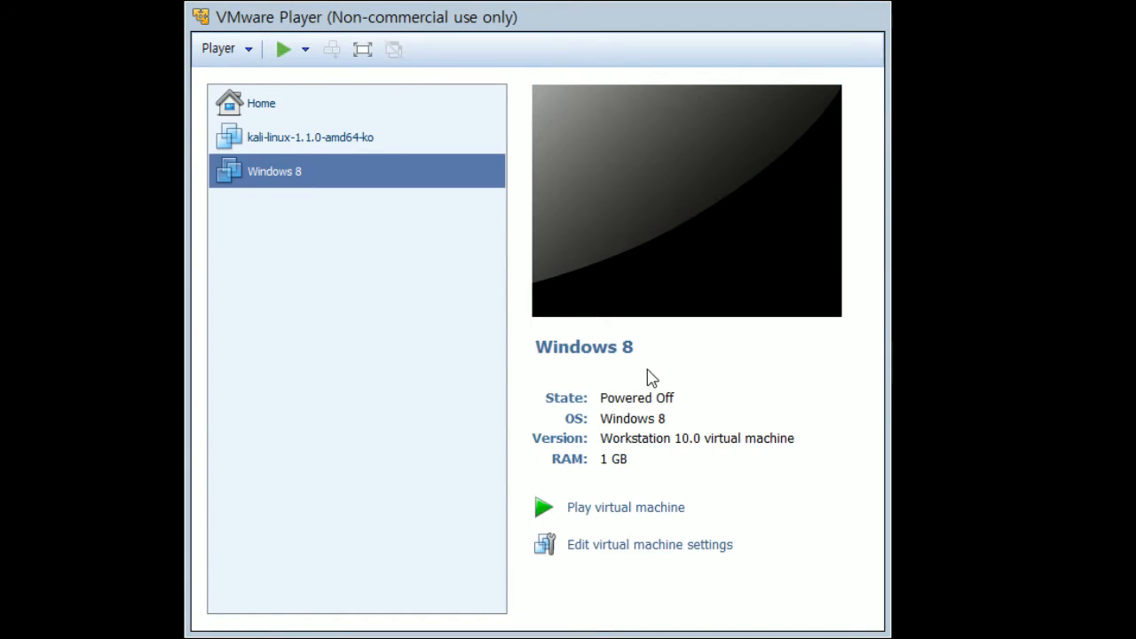
{"action": "left_click", "coordinate": [336, 105]}
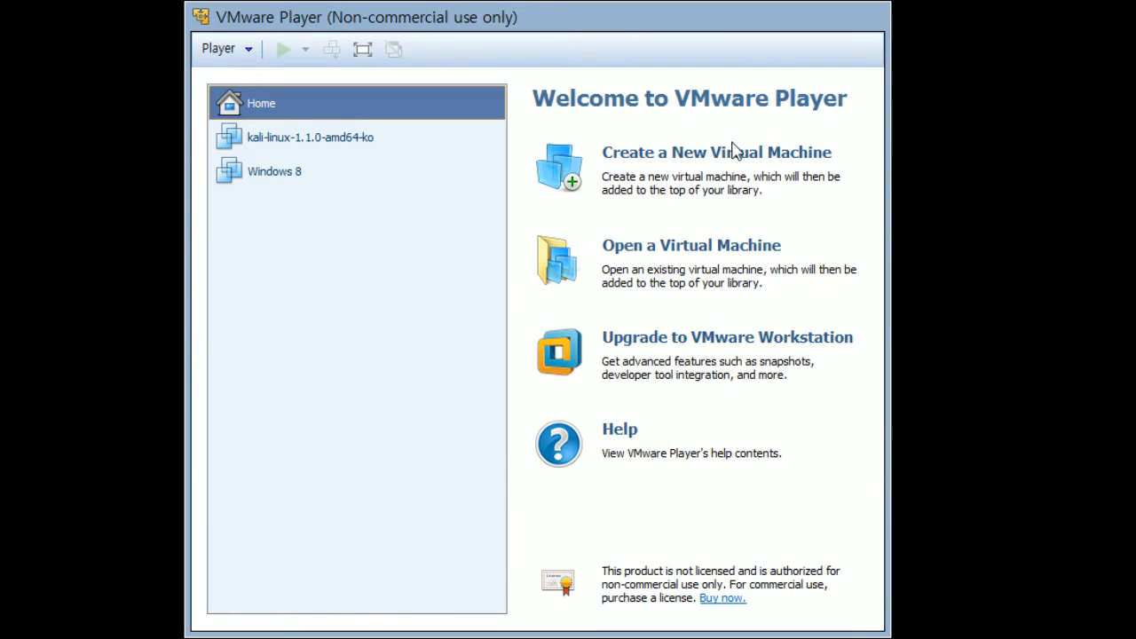
{"action": "left_click", "coordinate": [723, 163]}
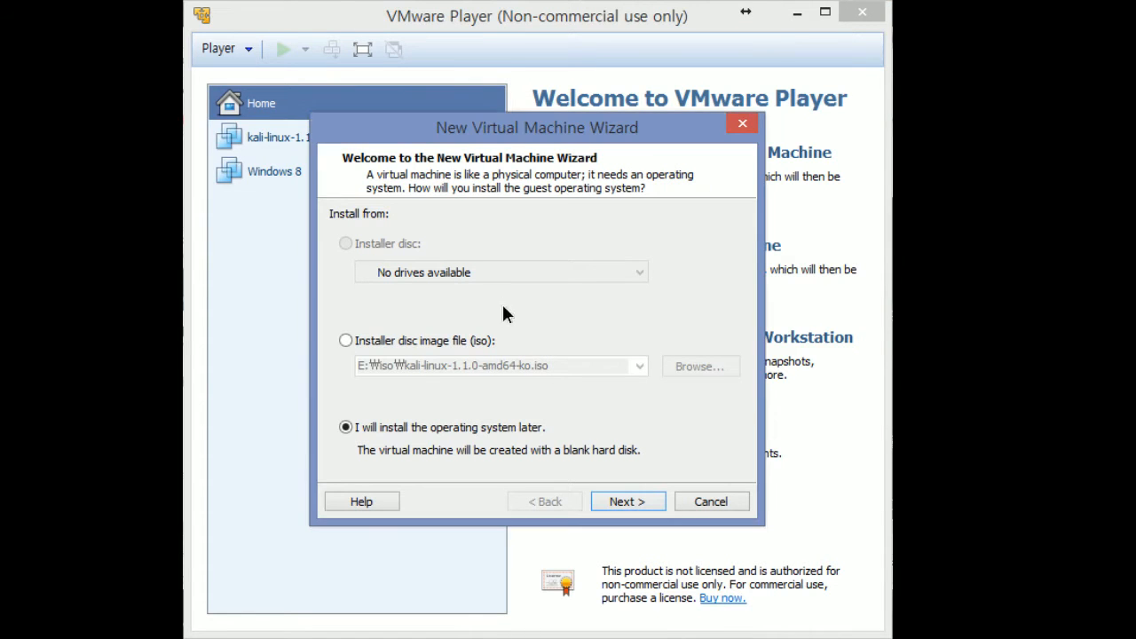
Pick ubuntu-14.04.2-desktop-amd64.iso, then switch to installing the OS later and continue
{"action": "left_click", "coordinate": [407, 346]}
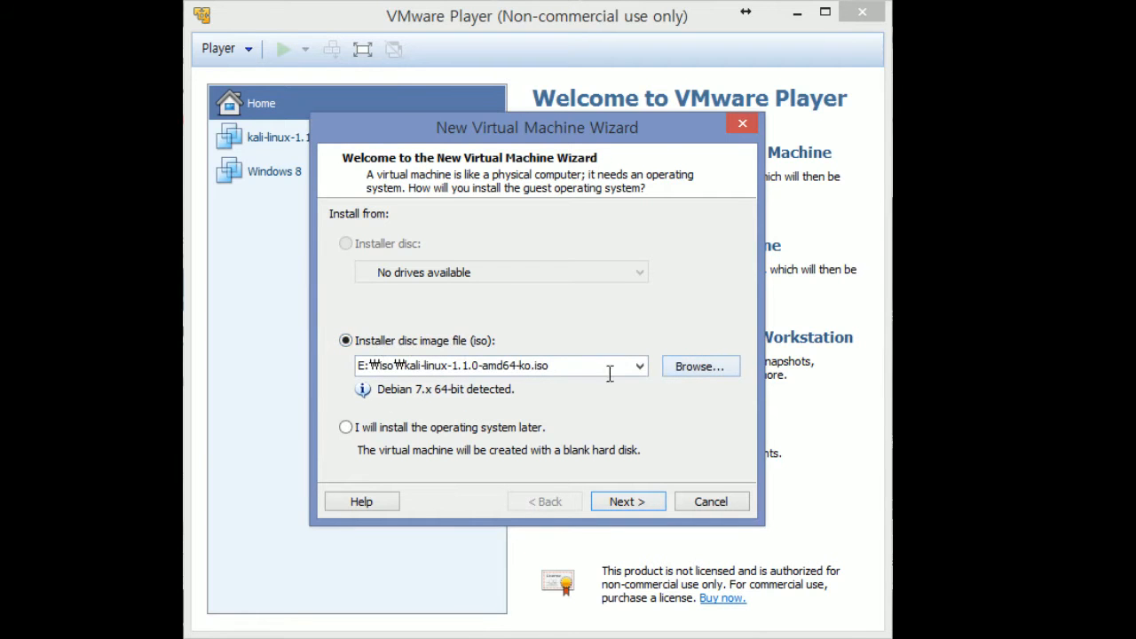
{"action": "left_click", "coordinate": [694, 369]}
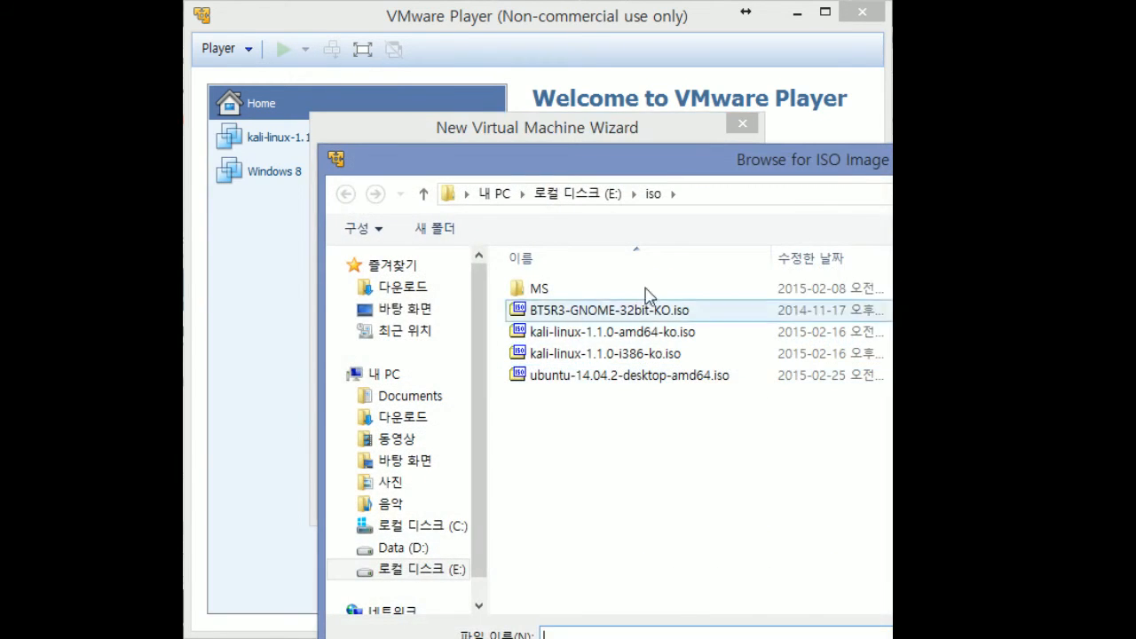
{"action": "double_click", "coordinate": [616, 375]}
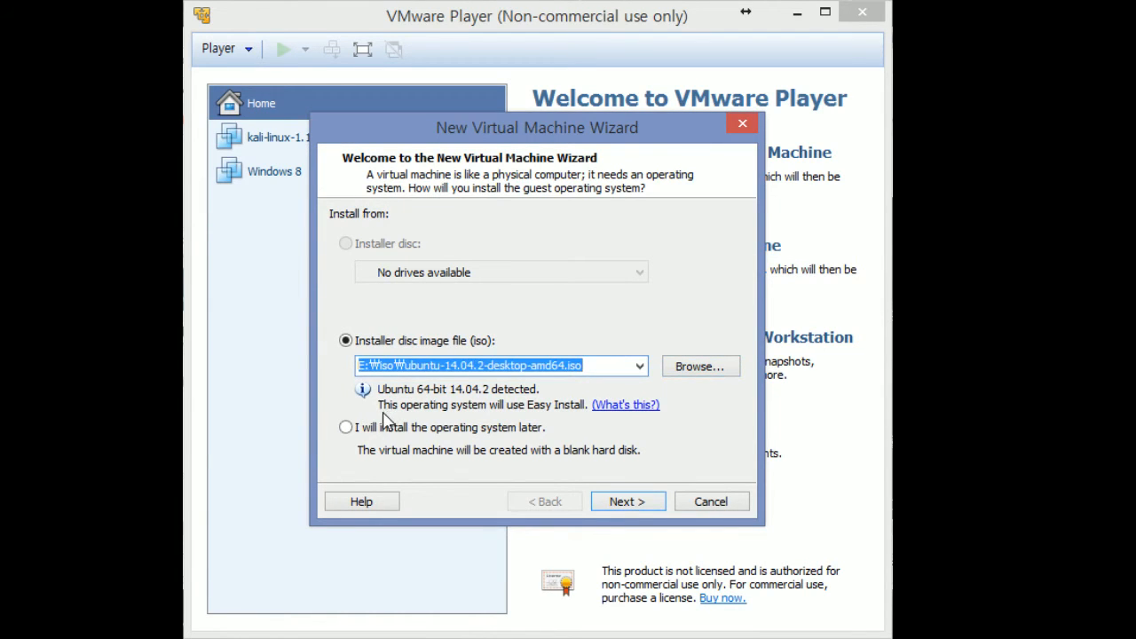
{"action": "left_click", "coordinate": [344, 428]}
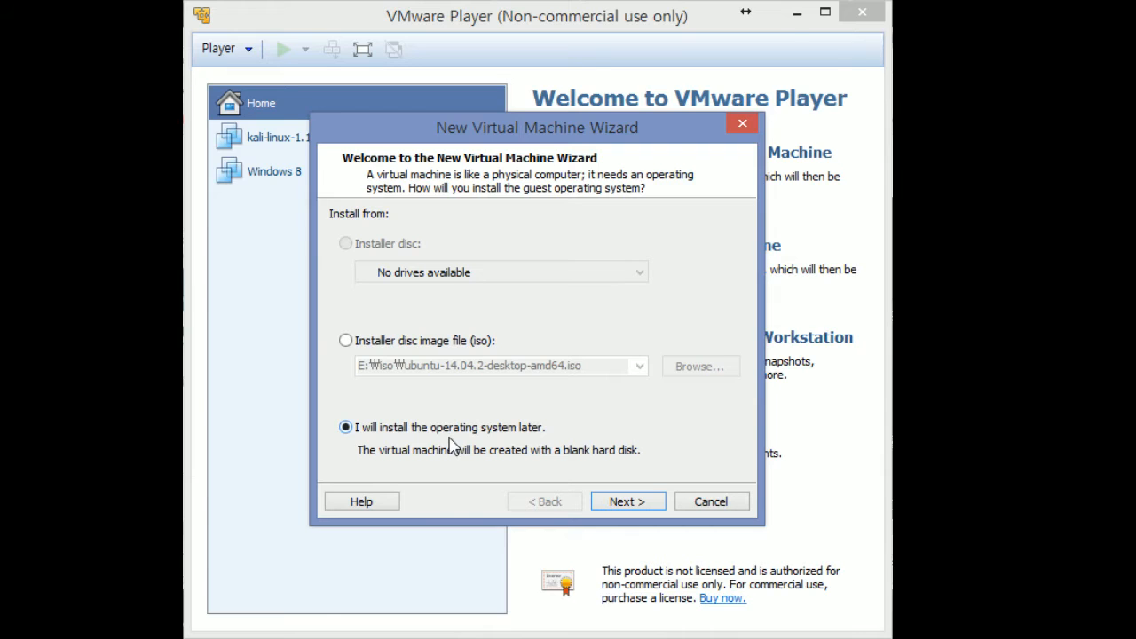
{"action": "left_click", "coordinate": [633, 502]}
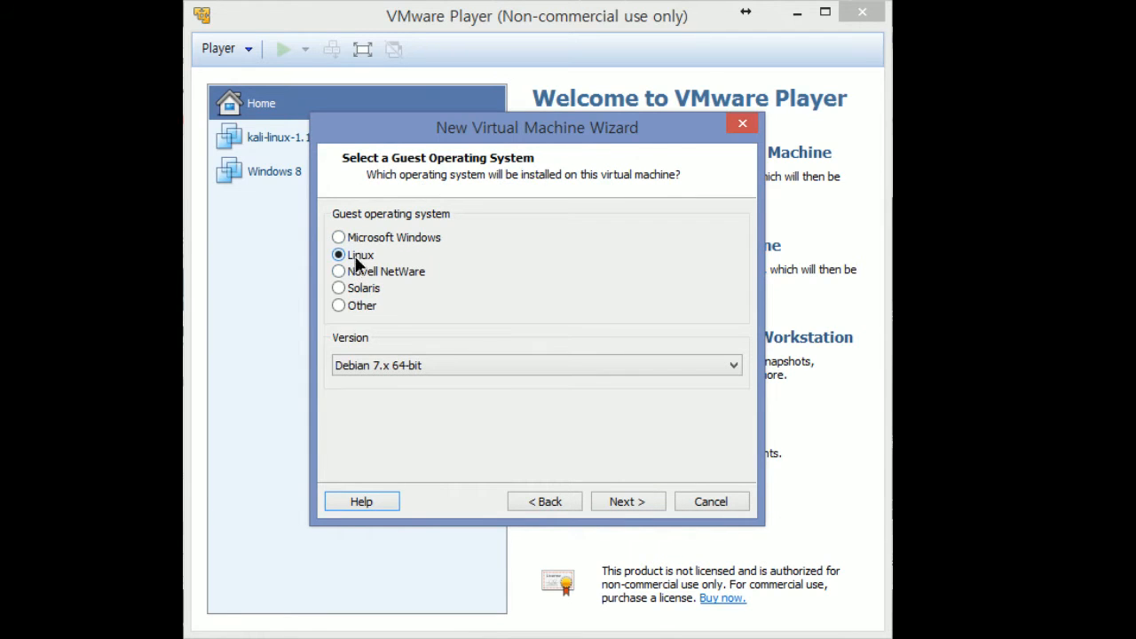
Pick Ubuntu 64-bit from the Linux Version dropdown, replacing Debian 7.x 64-bit
{"action": "left_click", "coordinate": [404, 365]}
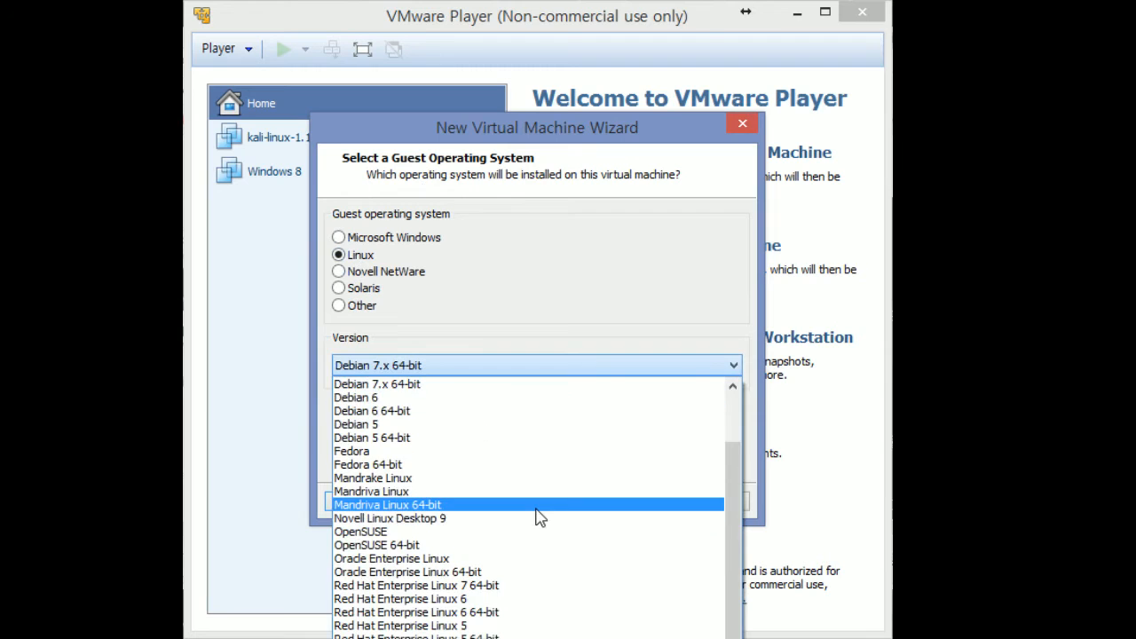
{"action": "scroll", "coordinate": [538, 515], "scroll_direction": "up", "scroll_amount": 3}
{"action": "scroll", "coordinate": [538, 517], "scroll_direction": "down", "scroll_amount": 8}
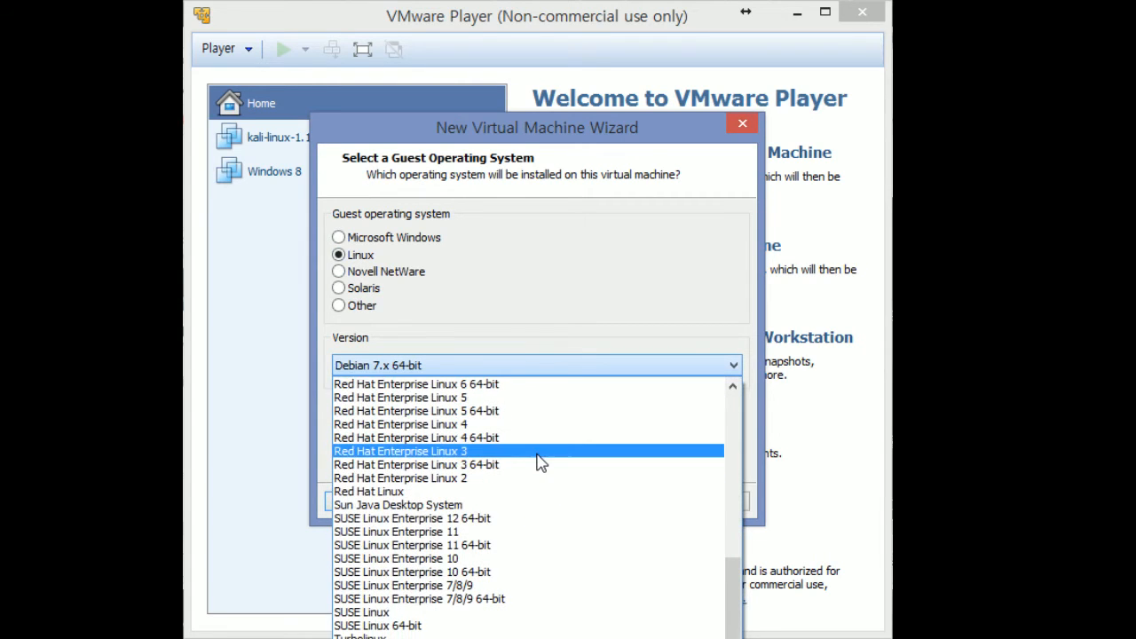
{"action": "left_click", "coordinate": [542, 127]}
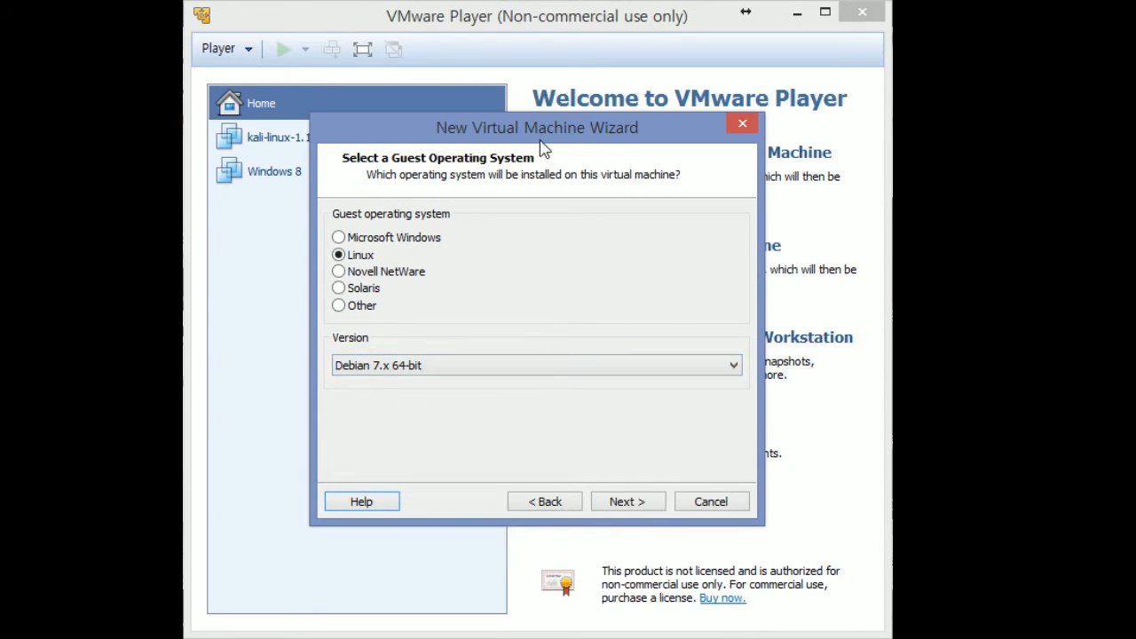
{"action": "left_click_drag", "start_coordinate": [540, 131], "coordinate": [561, 0]}
{"action": "left_click", "coordinate": [461, 188]}
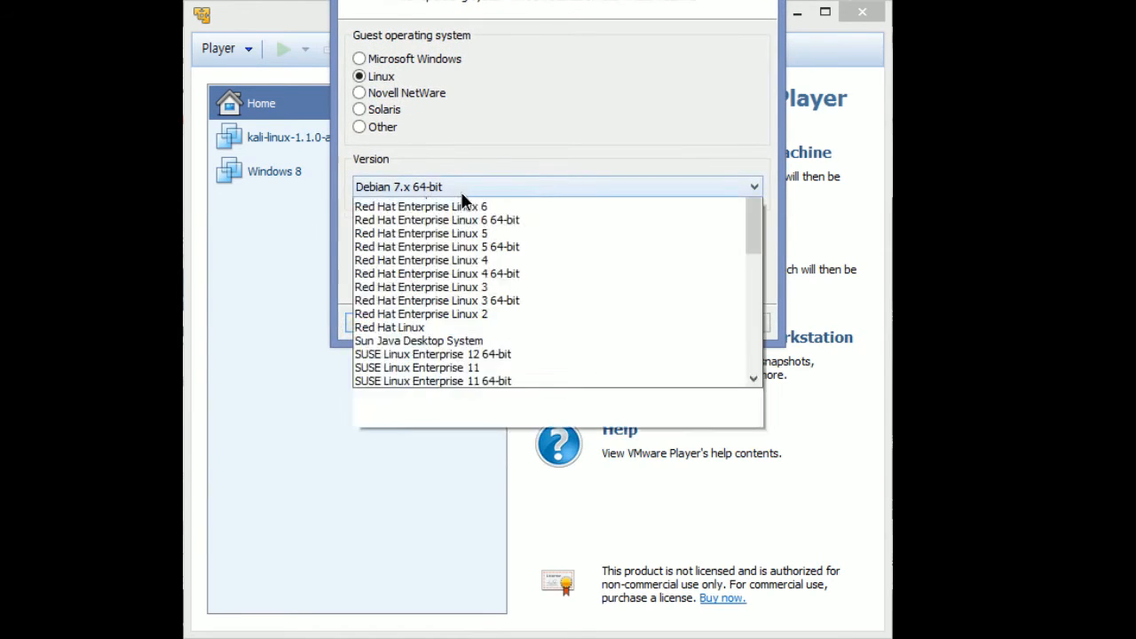
{"action": "scroll", "coordinate": [489, 404], "scroll_direction": "down", "scroll_amount": 1}
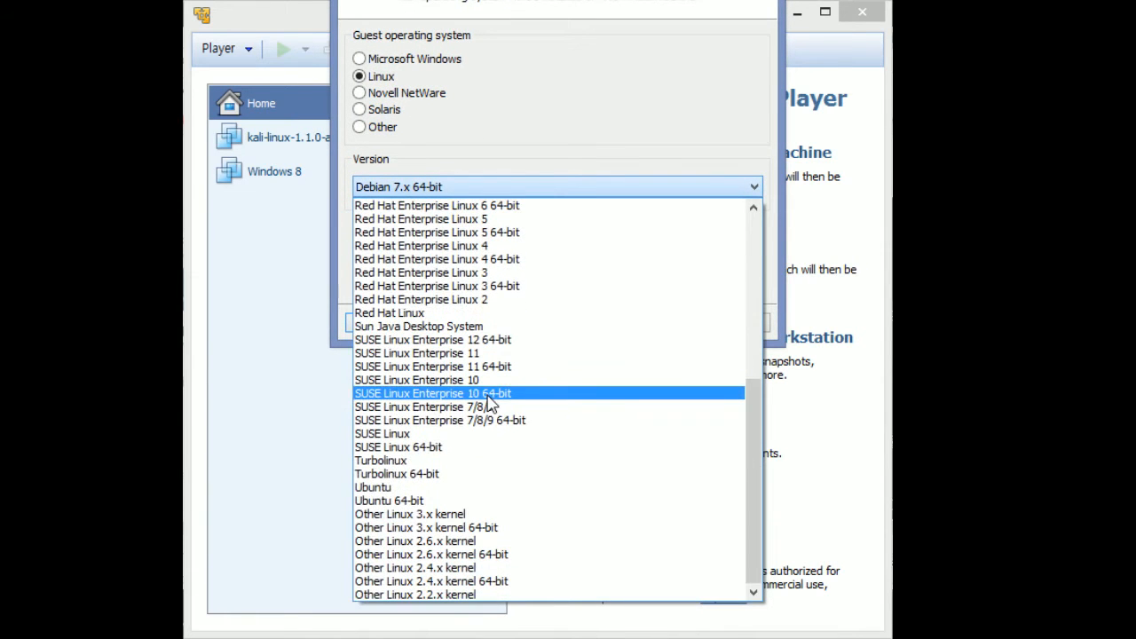
{"action": "left_click", "coordinate": [425, 502]}
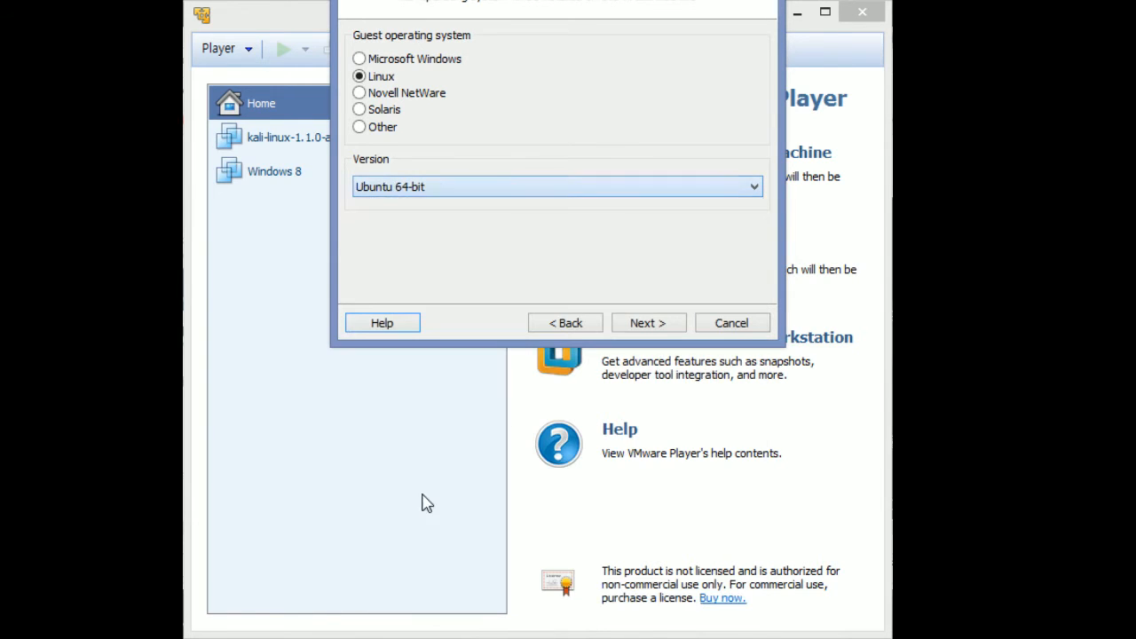
{"action": "left_click", "coordinate": [430, 194]}
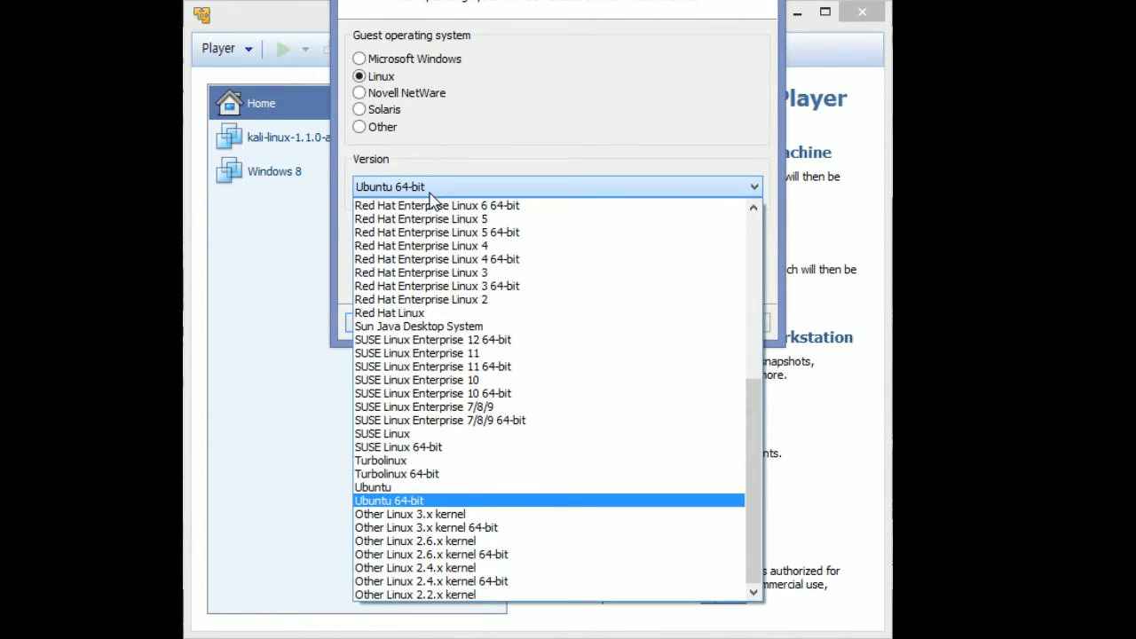
{"action": "left_click", "coordinate": [426, 502]}
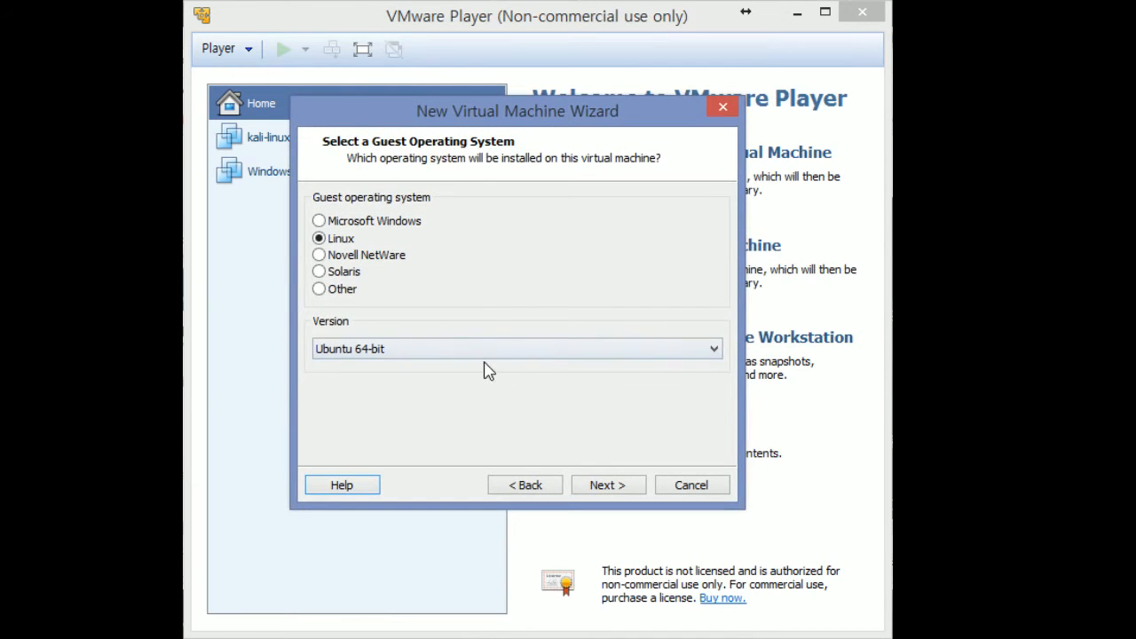
Reach the naming step and inspect the name 'Ubuntu 64-bit' and its D:\Documents\Virtual Machines location
{"action": "left_click", "coordinate": [608, 474]}
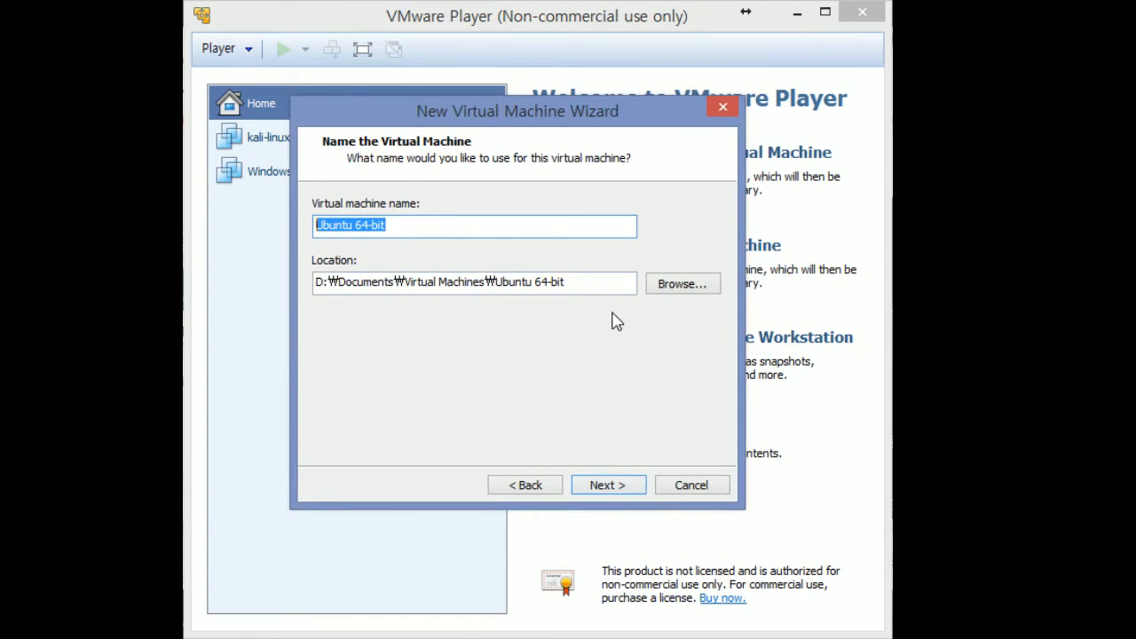
{"action": "left_click", "coordinate": [388, 225]}
{"action": "left_click_drag", "start_coordinate": [388, 225], "coordinate": [233, 227]}
{"action": "left_click_drag", "start_coordinate": [514, 113], "coordinate": [473, 167]}
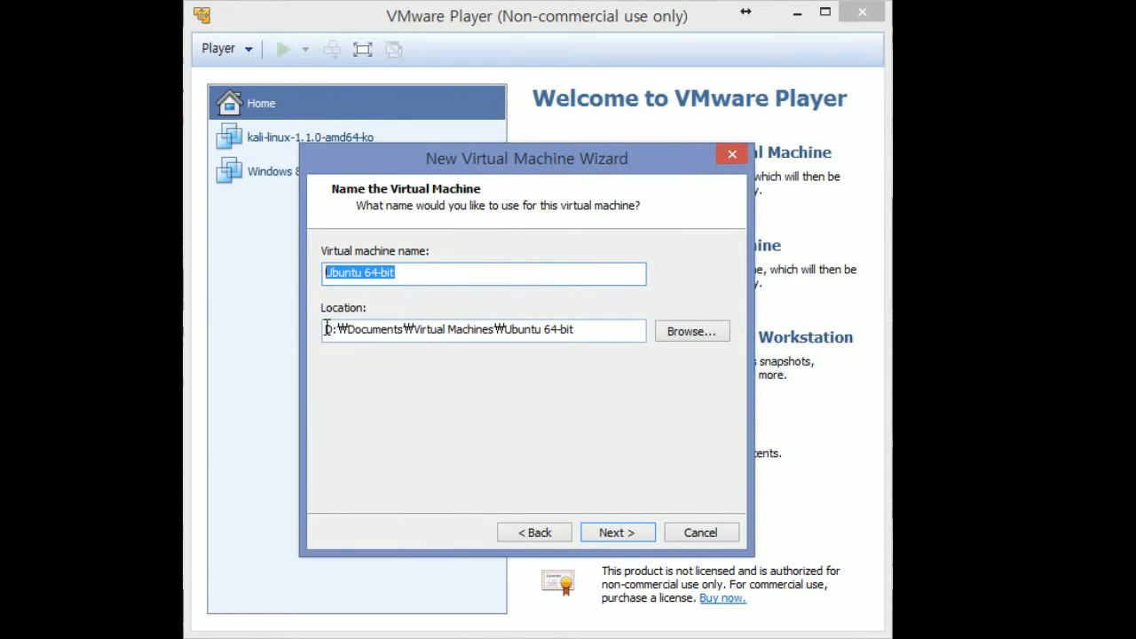
{"action": "left_click_drag", "start_coordinate": [327, 327], "coordinate": [302, 328]}
{"action": "left_click", "coordinate": [598, 329]}
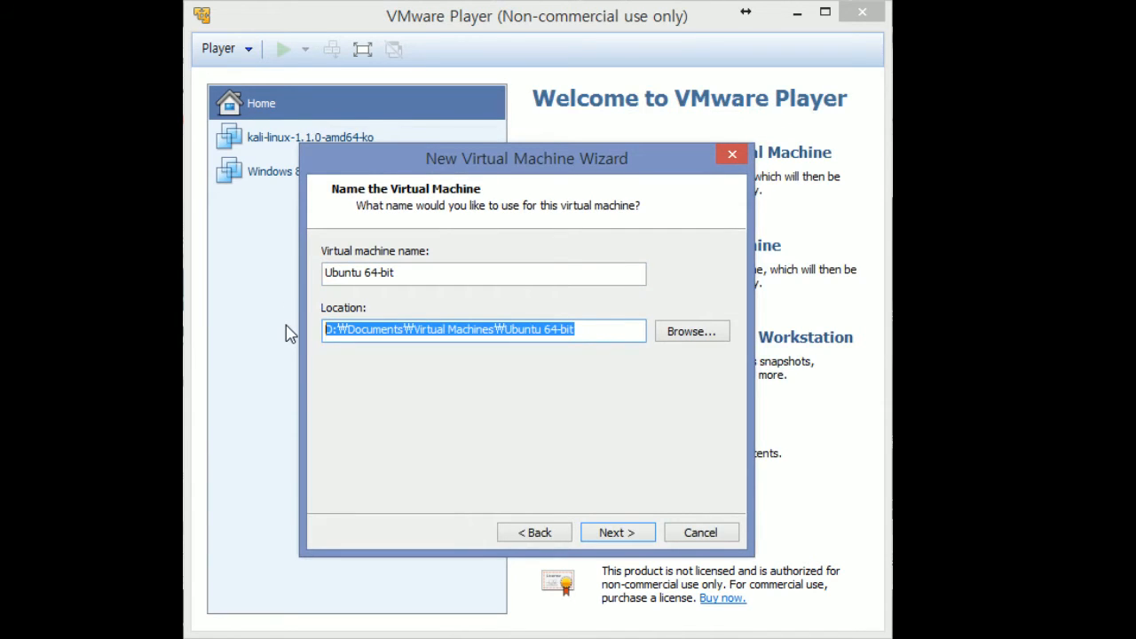
{"action": "left_click", "coordinate": [498, 328]}
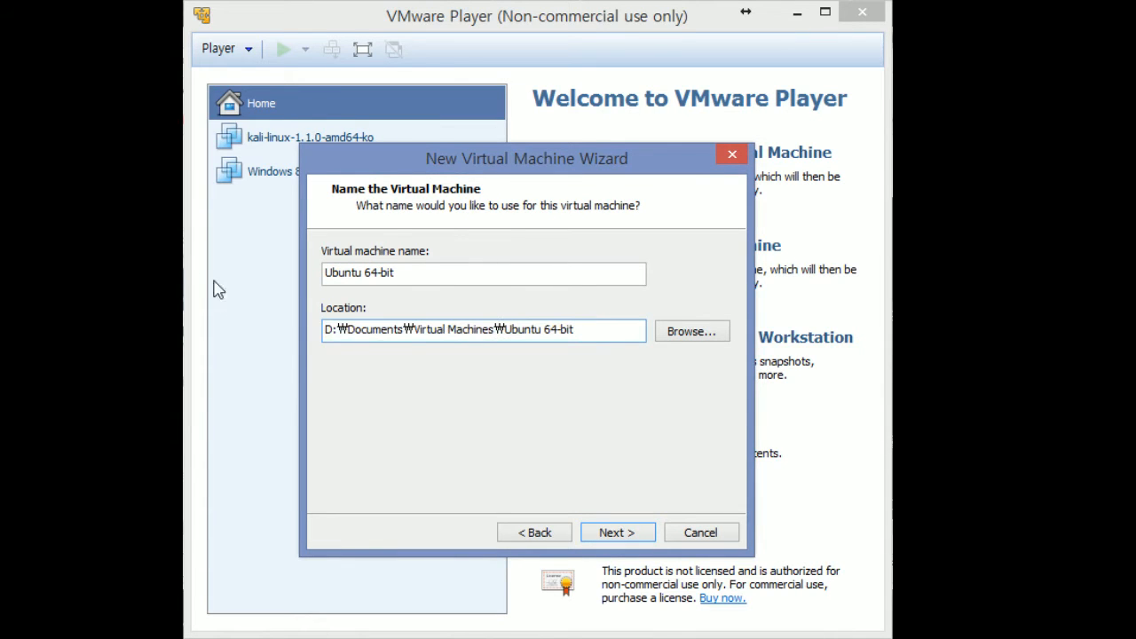
{"action": "key", "text": "super+e"}
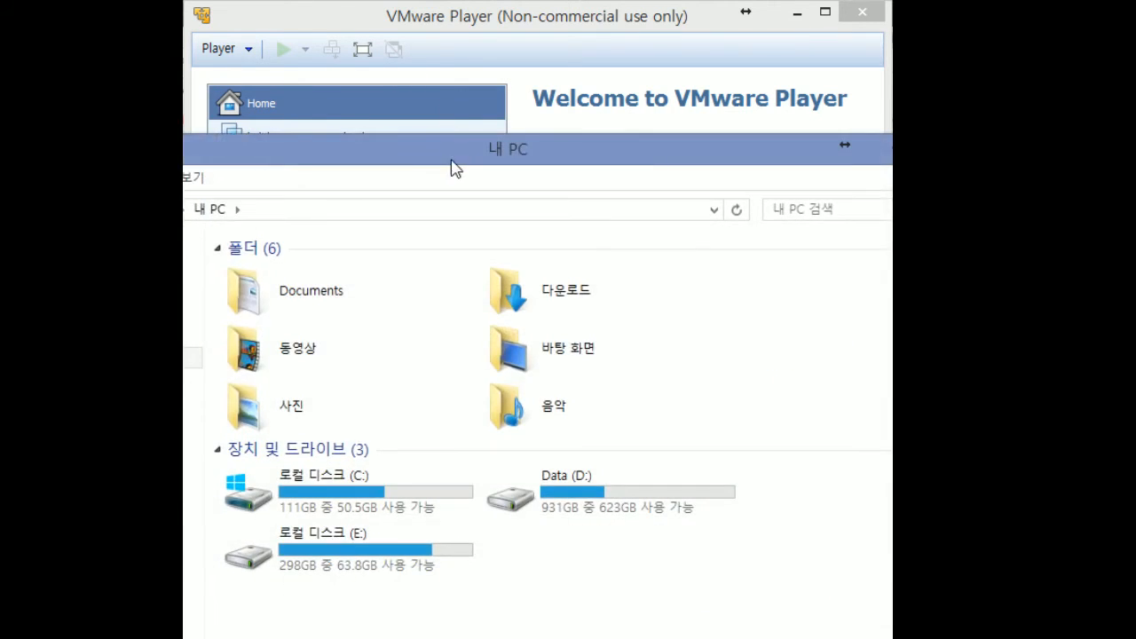
{"action": "left_click_drag", "start_coordinate": [452, 151], "coordinate": [577, 31]}
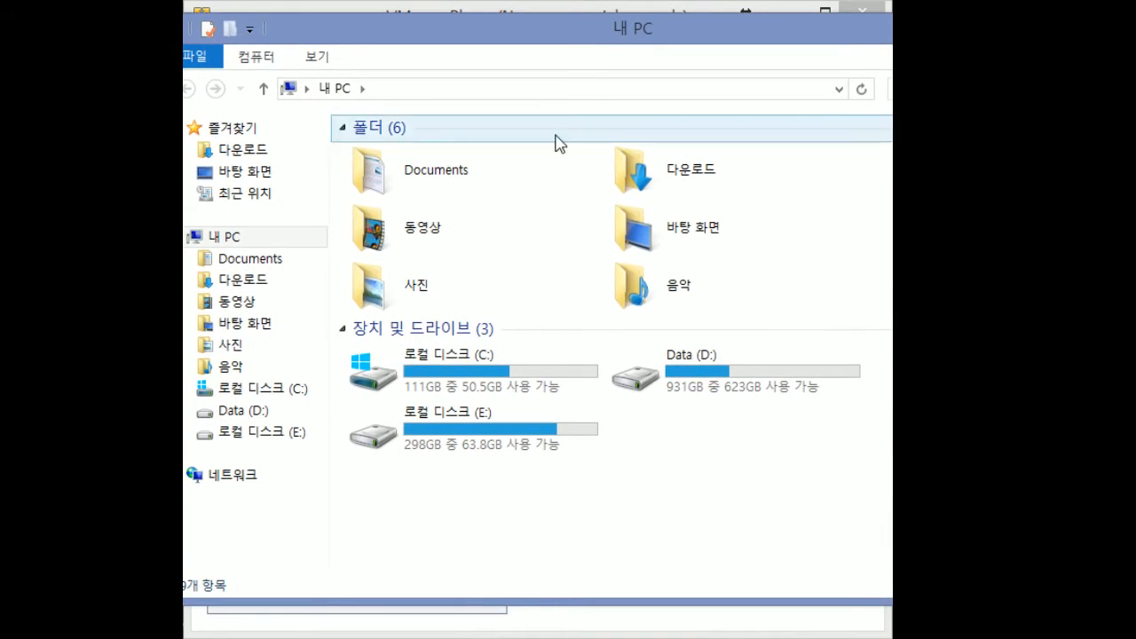
{"action": "left_click", "coordinate": [475, 378]}
{"action": "left_click", "coordinate": [710, 373]}
{"action": "left_click", "coordinate": [555, 444]}
{"action": "left_click", "coordinate": [548, 376]}
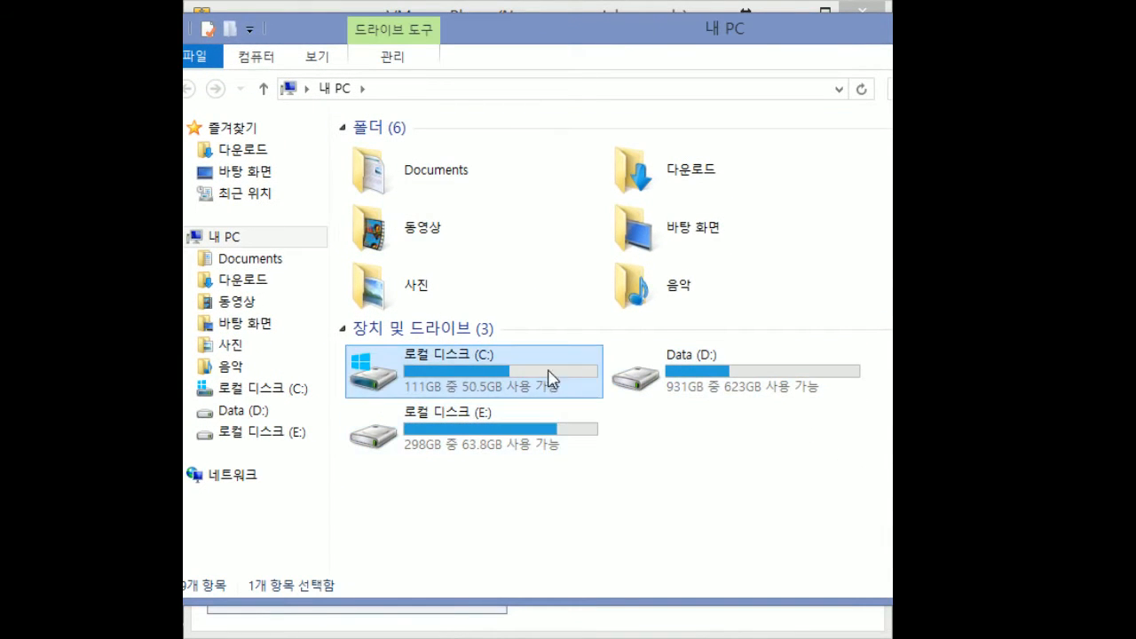
{"action": "left_click", "coordinate": [634, 396]}
{"action": "left_click", "coordinate": [574, 432]}
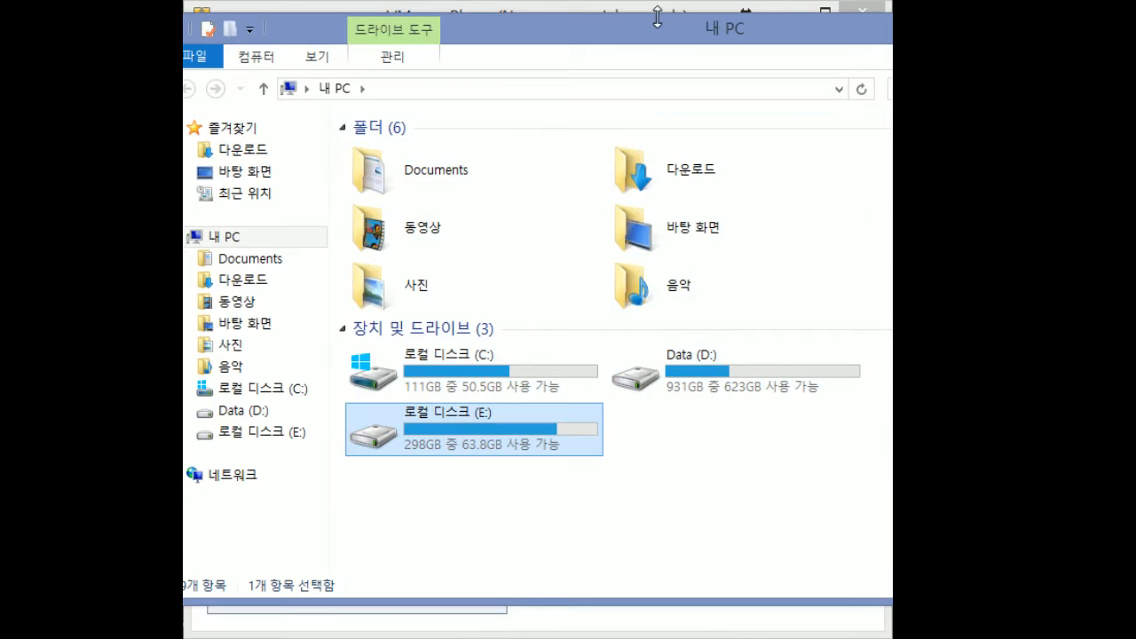
{"action": "left_click", "coordinate": [585, 377]}
{"action": "left_click", "coordinate": [711, 377]}
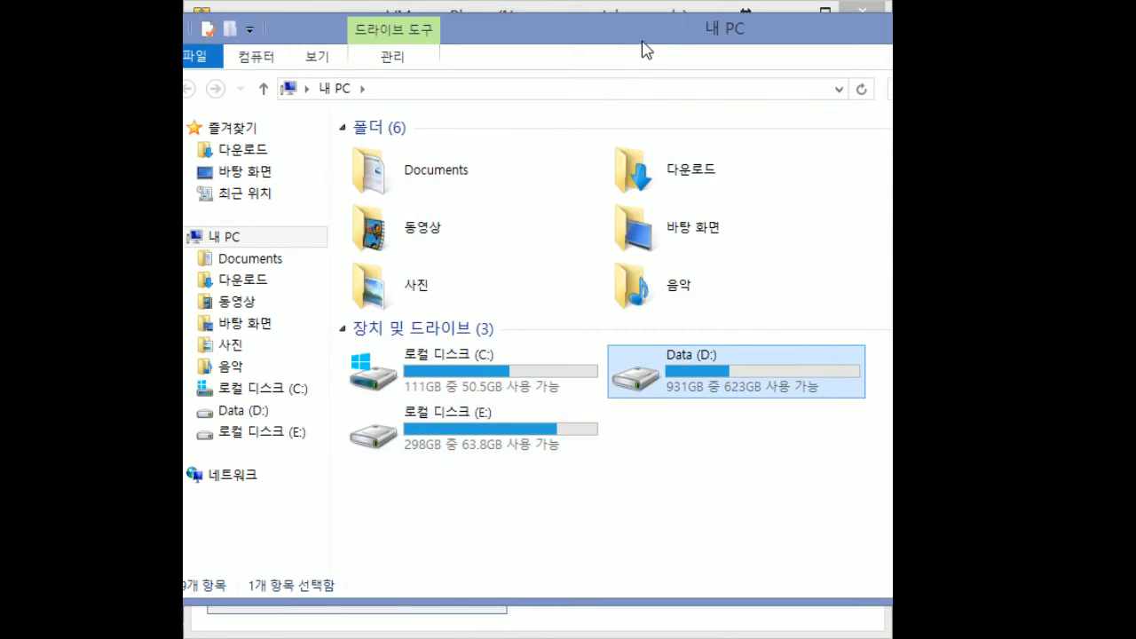
{"action": "left_click_drag", "start_coordinate": [647, 44], "coordinate": [586, 527]}
{"action": "left_click", "coordinate": [549, 232]}
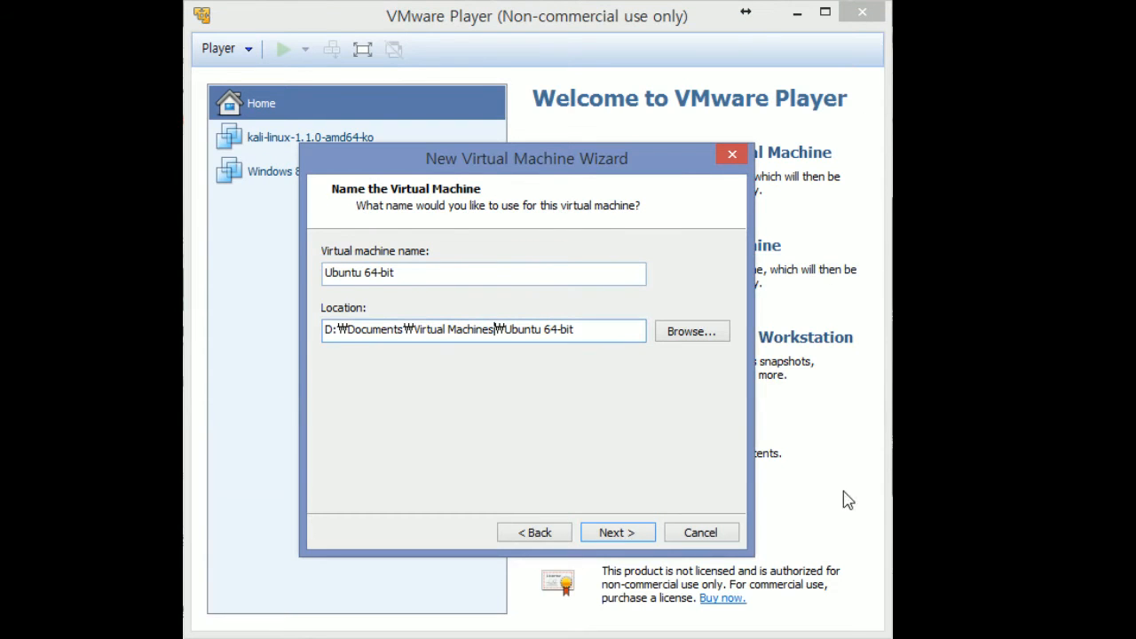
{"action": "key", "text": "alt+Tab"}
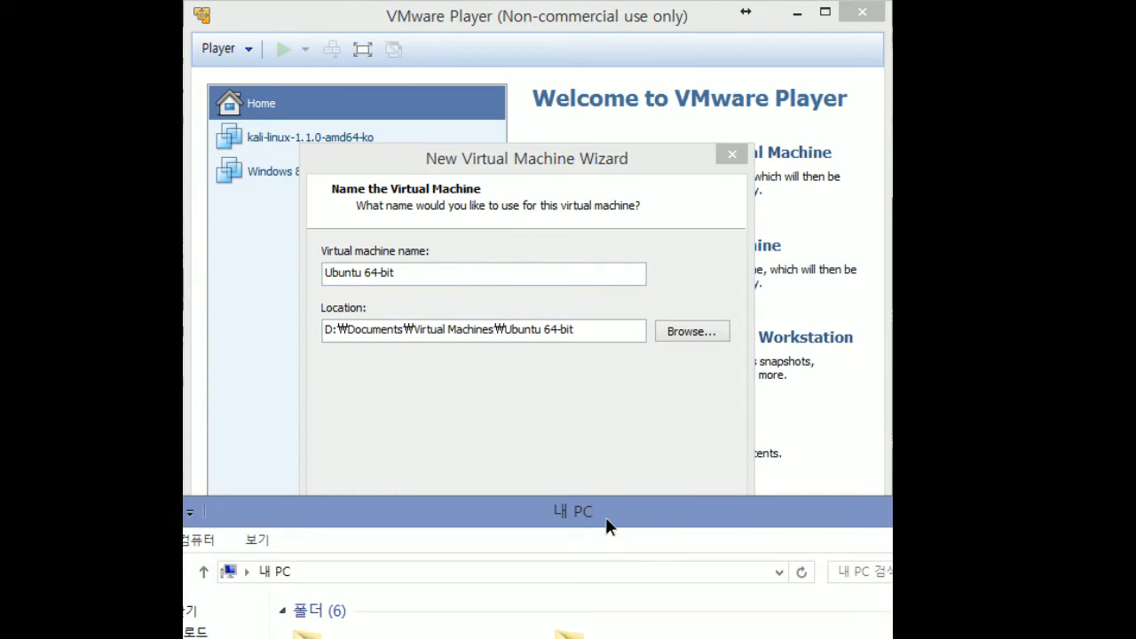
{"action": "left_click_drag", "start_coordinate": [606, 516], "coordinate": [594, 45]}
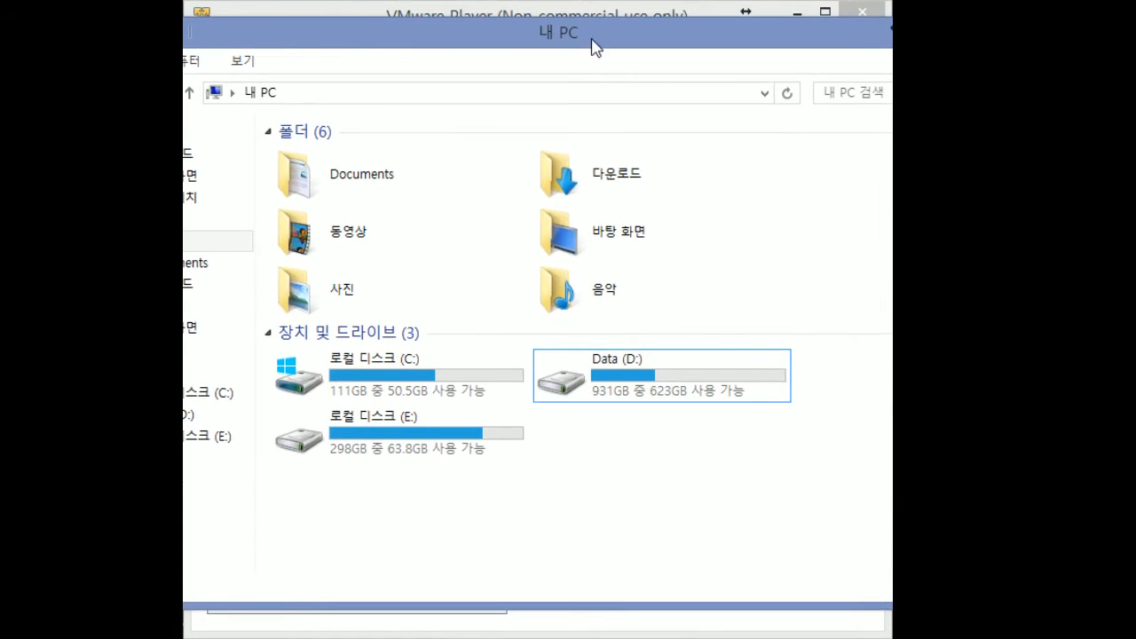
{"action": "left_click", "coordinate": [620, 388]}
{"action": "key", "text": "alt+Tab"}
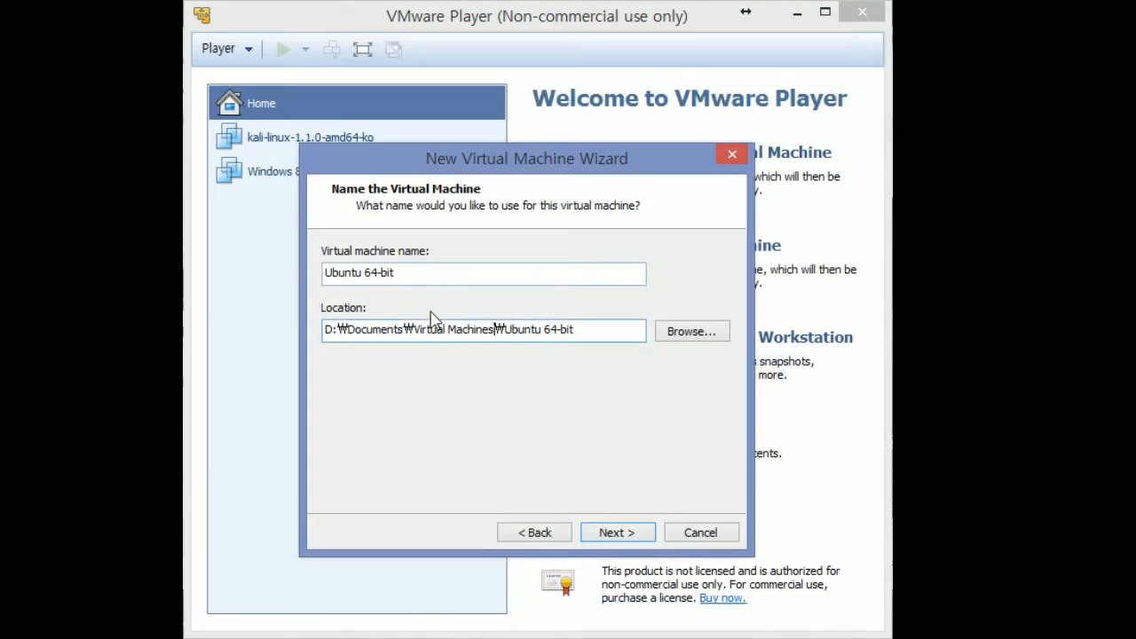
Replace D:\Documents with d: so the location reads d:\Virtual Machines\Ubuntu 64-bit
{"action": "left_click_drag", "start_coordinate": [407, 328], "coordinate": [324, 329]}
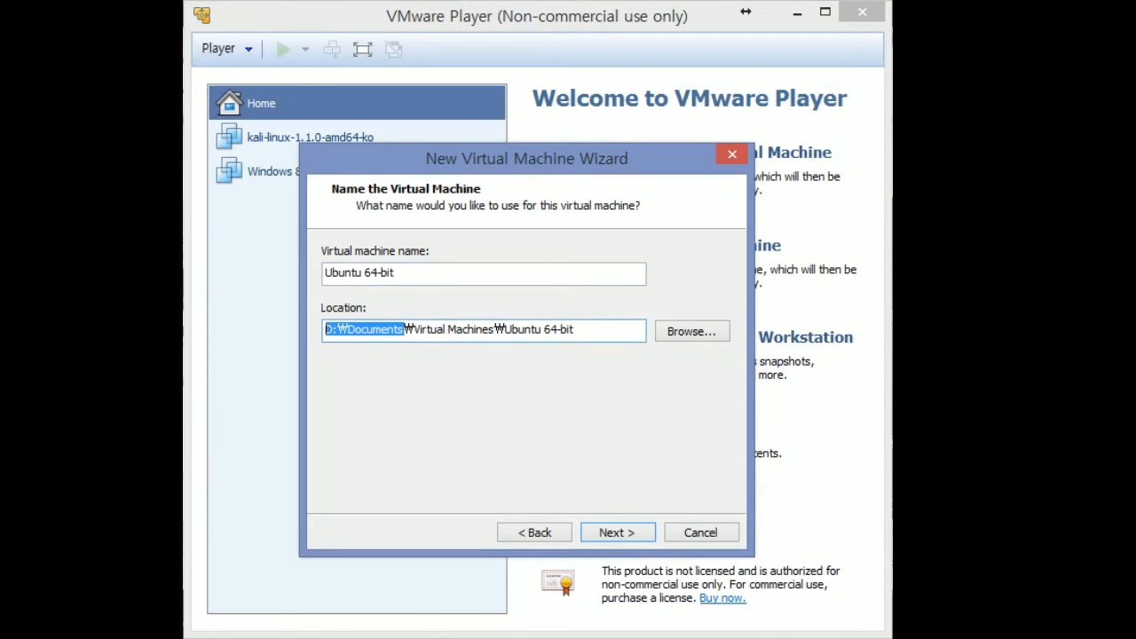
{"action": "type", "text": "d:\\"}
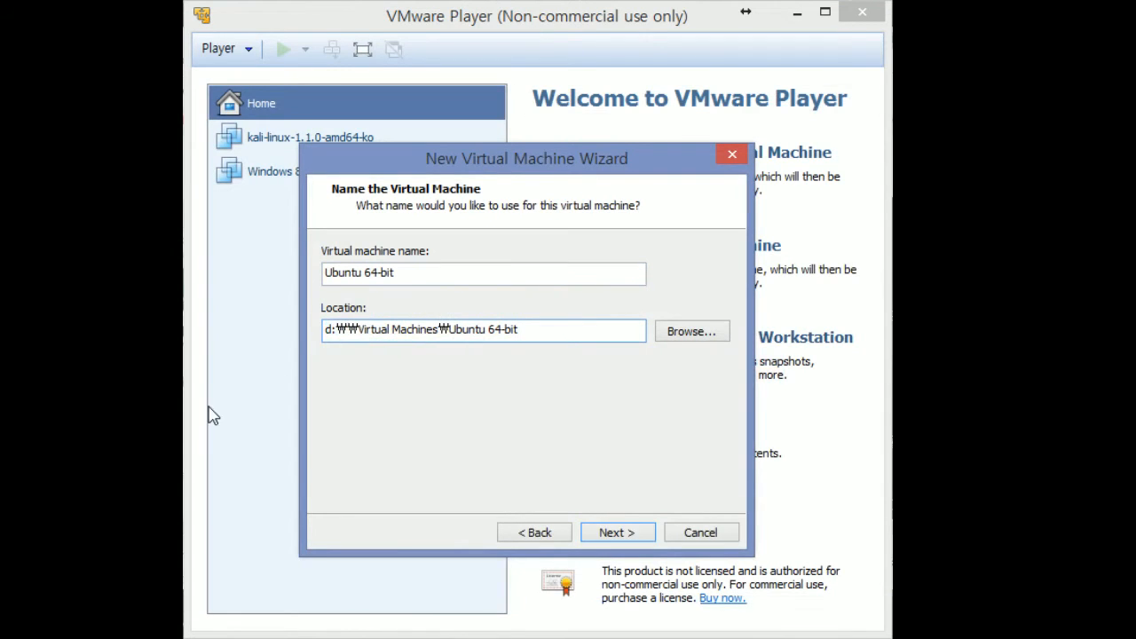
{"action": "key", "text": "BackSpace"}
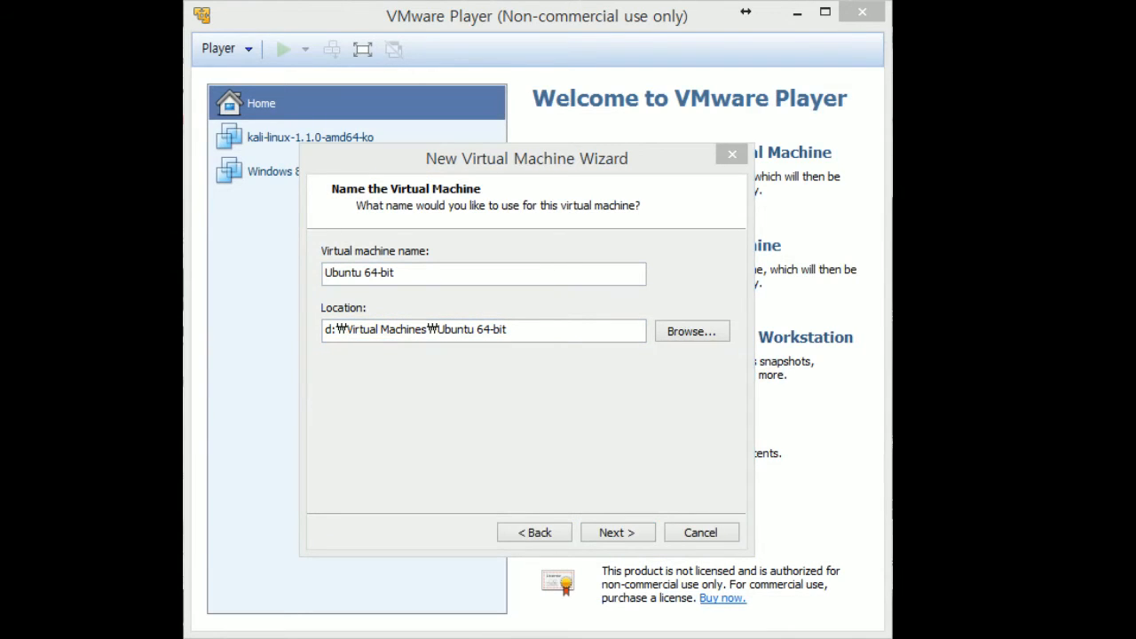
{"action": "left_click", "coordinate": [486, 398]}
{"action": "left_click_drag", "start_coordinate": [547, 335], "coordinate": [349, 368]}
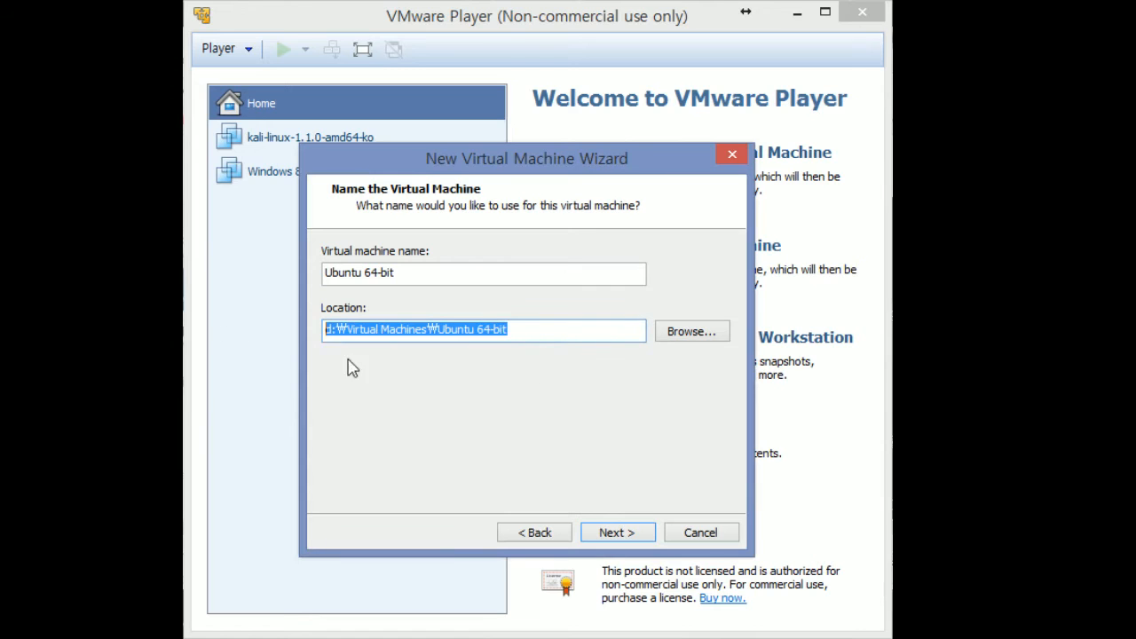
{"action": "left_click", "coordinate": [604, 531]}
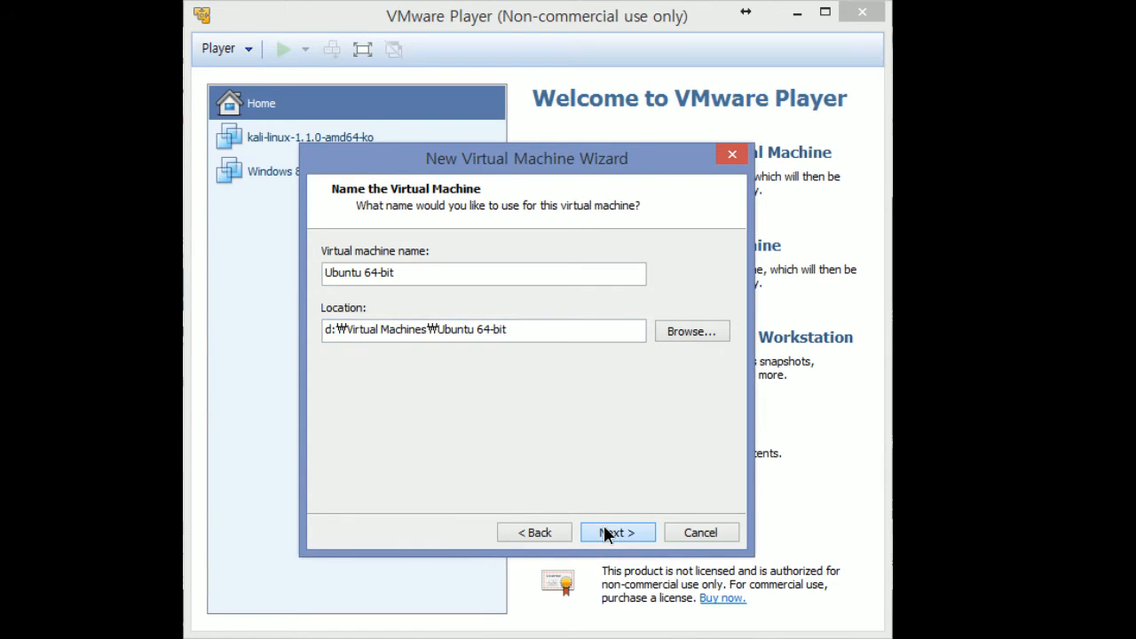
Keep the 20.0 GB disk size and store the virtual disk as a single file
{"action": "left_click", "coordinate": [604, 529]}
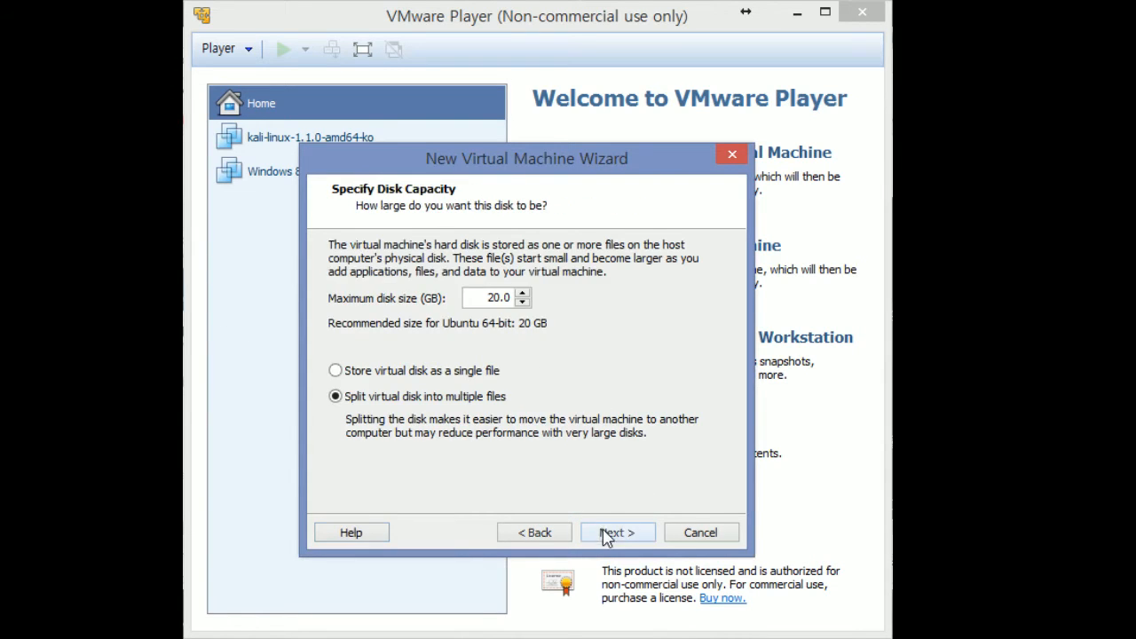
{"action": "double_click", "coordinate": [496, 297]}
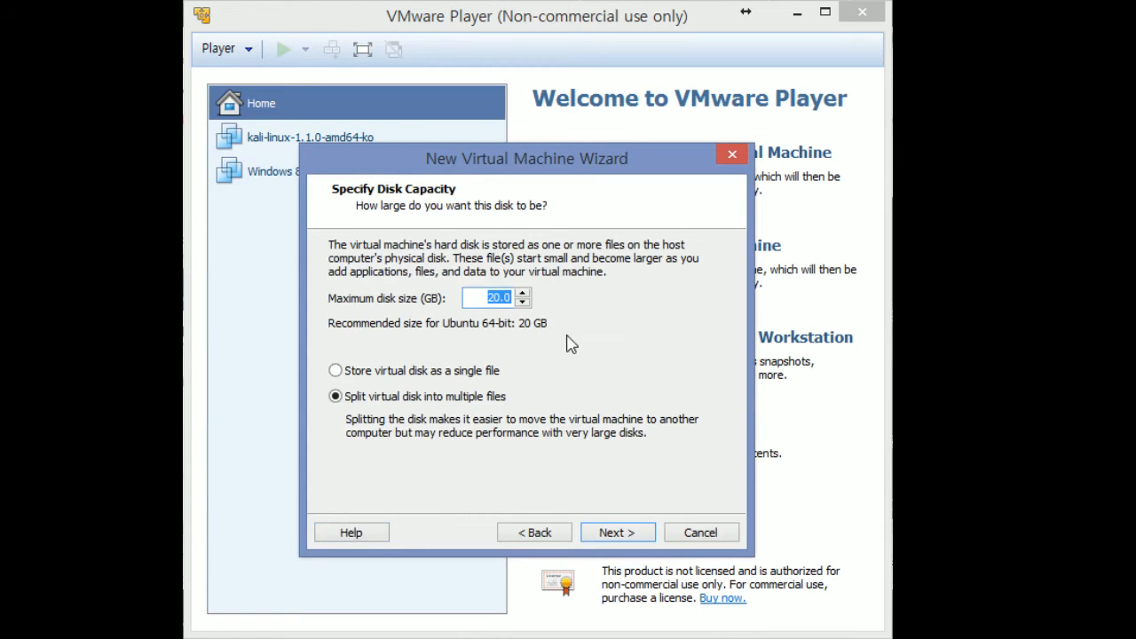
{"action": "left_click", "coordinate": [489, 299]}
{"action": "double_click", "coordinate": [488, 297]}
{"action": "left_click_drag", "start_coordinate": [490, 299], "coordinate": [582, 304]}
{"action": "left_click", "coordinate": [612, 364]}
Review the summary and create the Ubuntu 64-bit virtual machine
{"action": "left_click", "coordinate": [619, 536]}
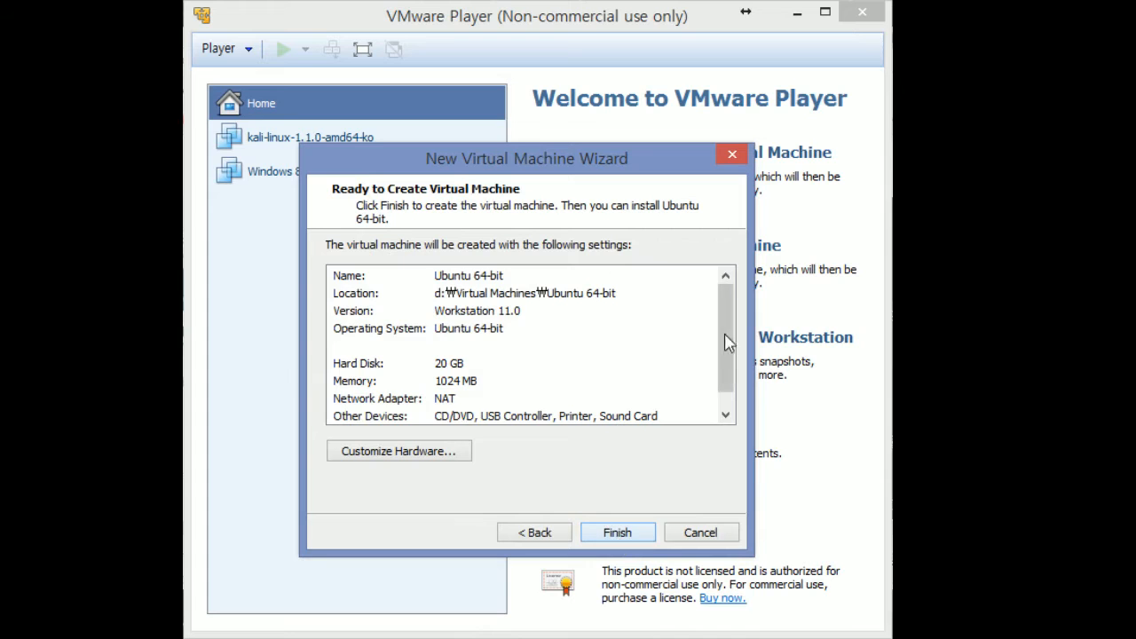
{"action": "mouse_move", "coordinate": [723, 318]}
{"action": "left_mouse_down"}
{"action": "mouse_move", "coordinate": [724, 259]}
{"action": "mouse_move", "coordinate": [720, 337]}
{"action": "mouse_move", "coordinate": [716, 300]}
{"action": "left_mouse_up"}
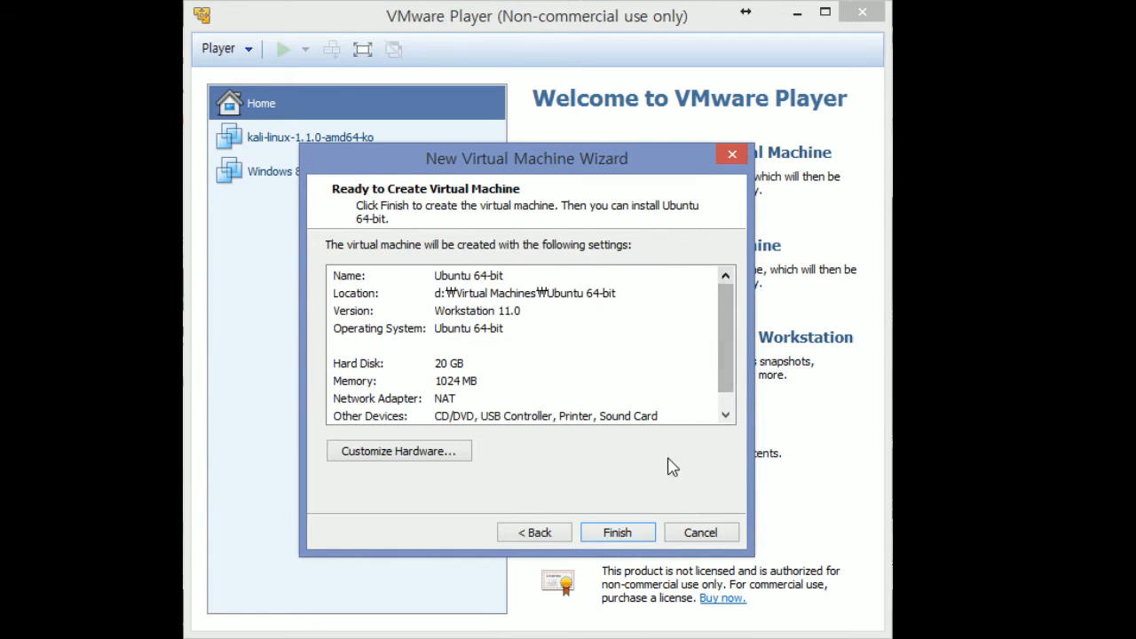
{"action": "left_click", "coordinate": [637, 537]}
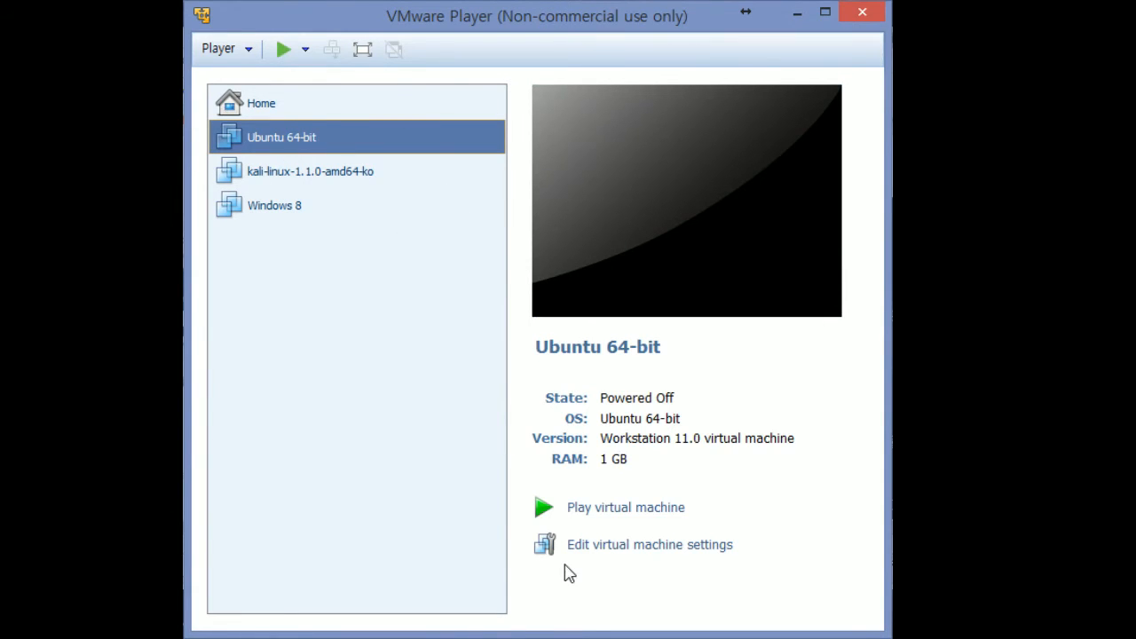
Open the Ubuntu VM's settings and, after trying 6336 and 13308 MB, return memory to 1024 MB
{"action": "left_click", "coordinate": [631, 548]}
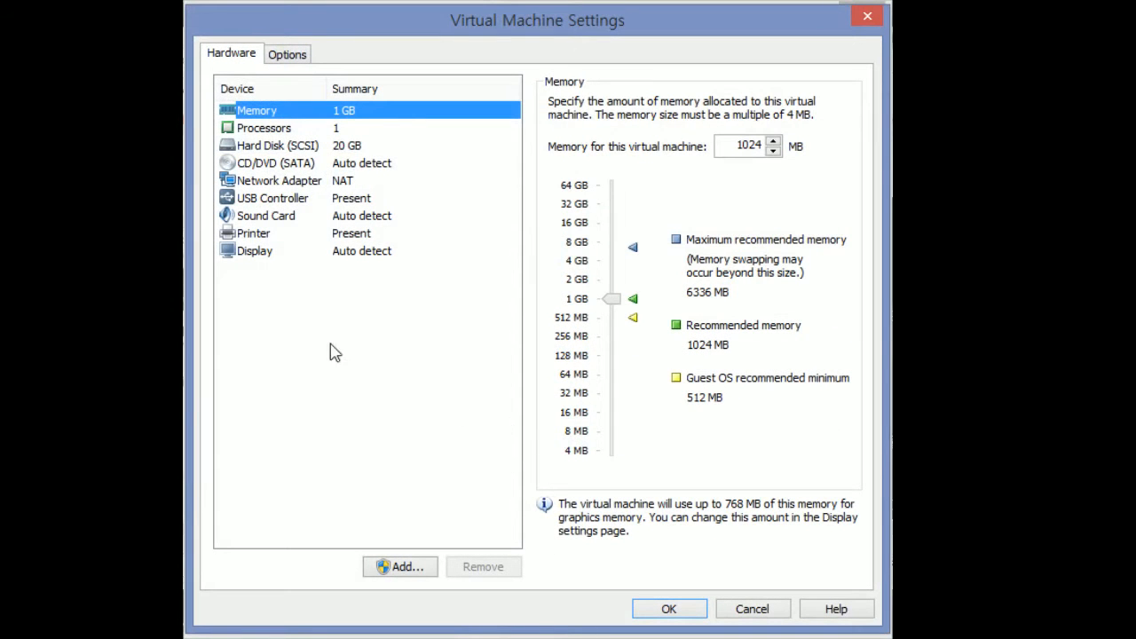
{"action": "left_click", "coordinate": [298, 128]}
{"action": "left_click", "coordinate": [307, 112]}
{"action": "left_click", "coordinate": [606, 296]}
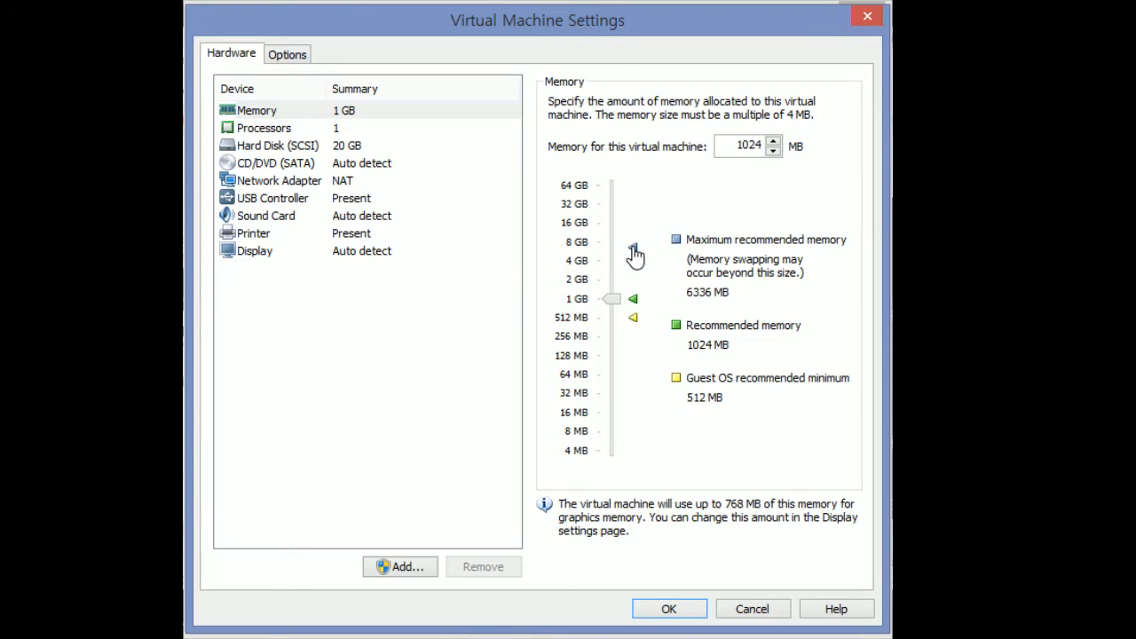
{"action": "left_click", "coordinate": [633, 252]}
{"action": "left_click_drag", "start_coordinate": [613, 248], "coordinate": [621, 290]}
{"action": "left_click_drag", "start_coordinate": [610, 279], "coordinate": [636, 307]}
{"action": "left_click", "coordinate": [270, 133]}
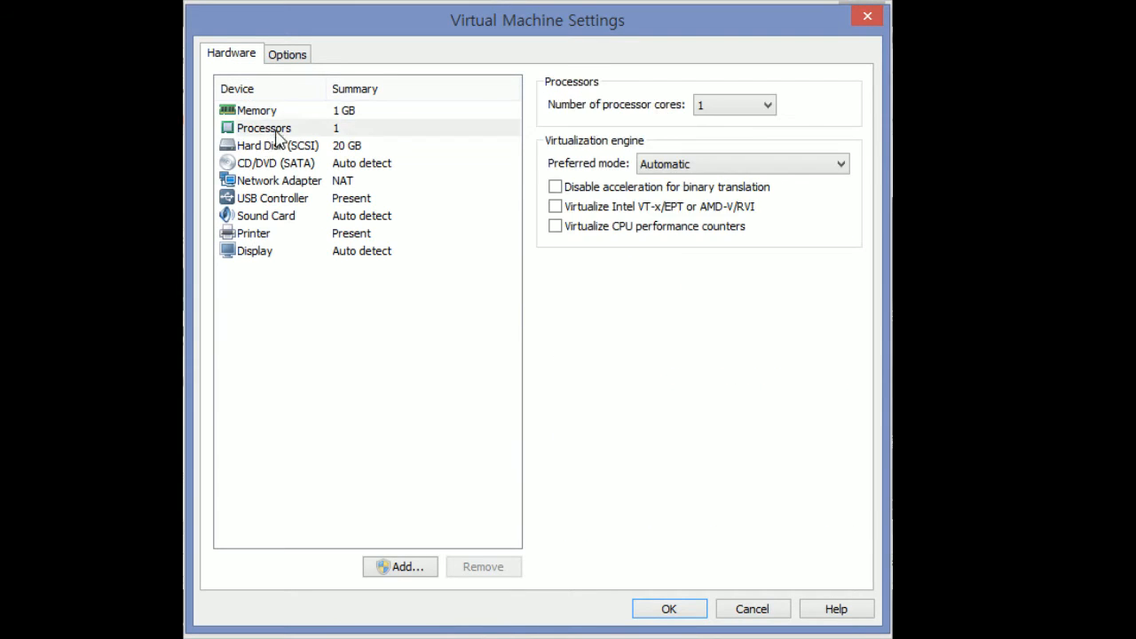
In Processors, choose 2 from the Number of processor cores list
{"action": "left_click", "coordinate": [290, 114]}
{"action": "left_click", "coordinate": [256, 130]}
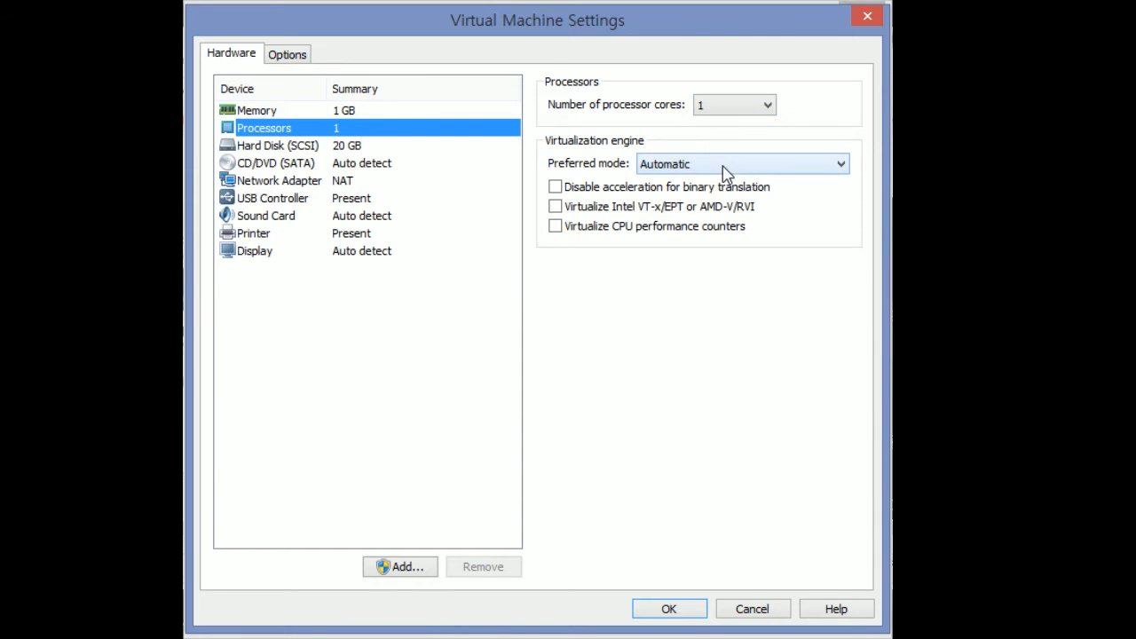
{"action": "left_click", "coordinate": [750, 106]}
{"action": "left_click", "coordinate": [750, 105]}
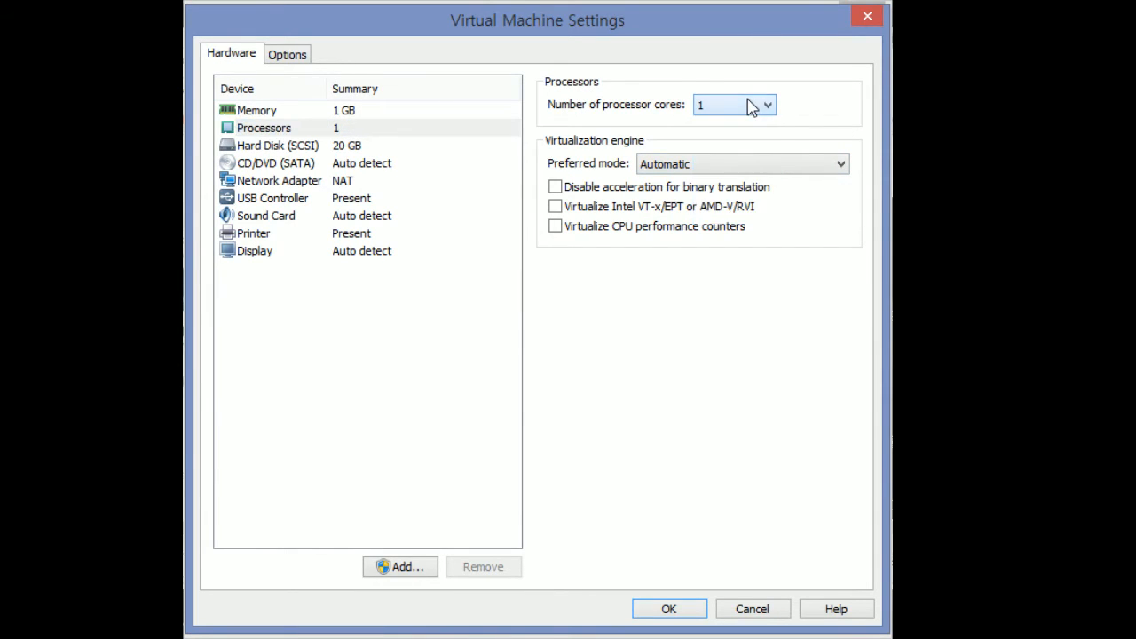
{"action": "left_click", "coordinate": [750, 106]}
{"action": "left_click", "coordinate": [750, 106]}
{"action": "left_click", "coordinate": [750, 106]}
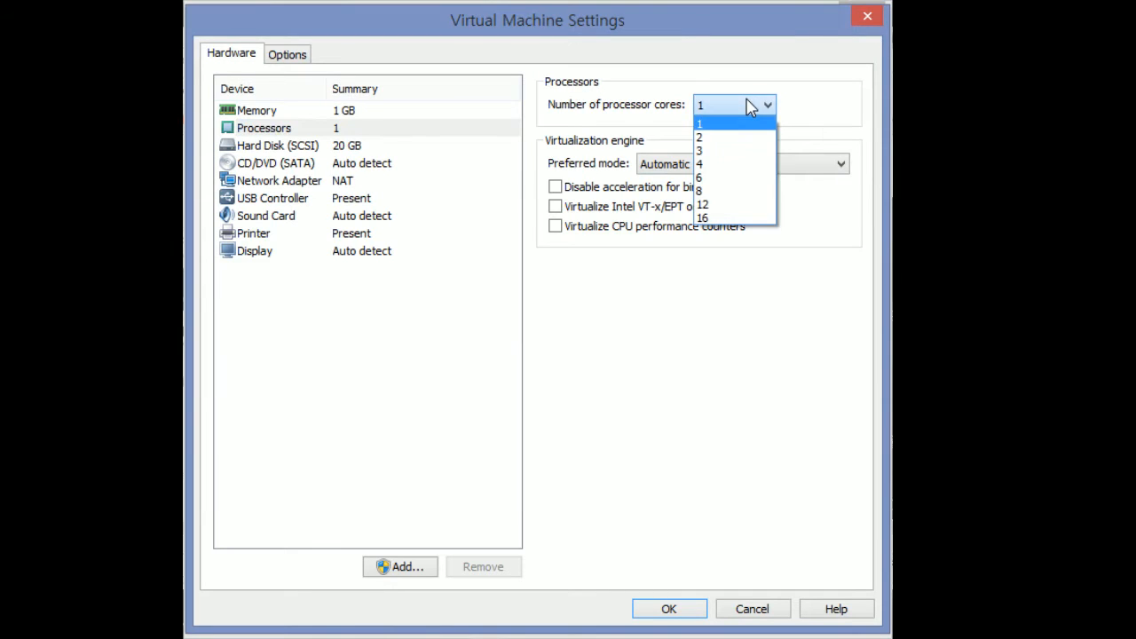
{"action": "left_click", "coordinate": [750, 106]}
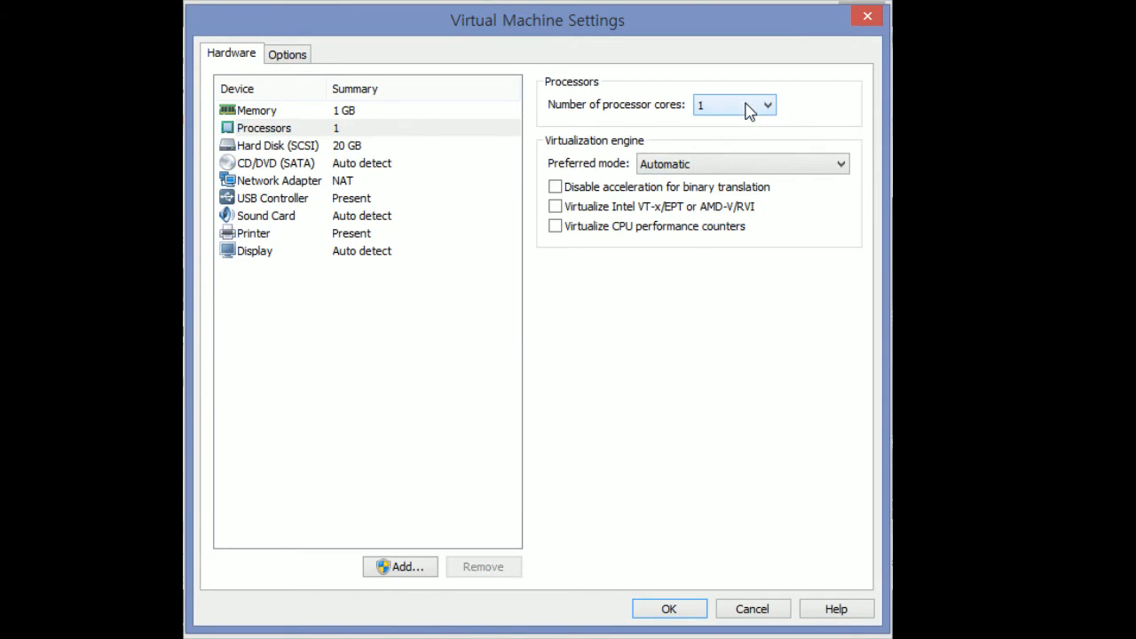
{"action": "left_click", "coordinate": [745, 105]}
{"action": "left_click", "coordinate": [744, 107]}
{"action": "left_click", "coordinate": [738, 107]}
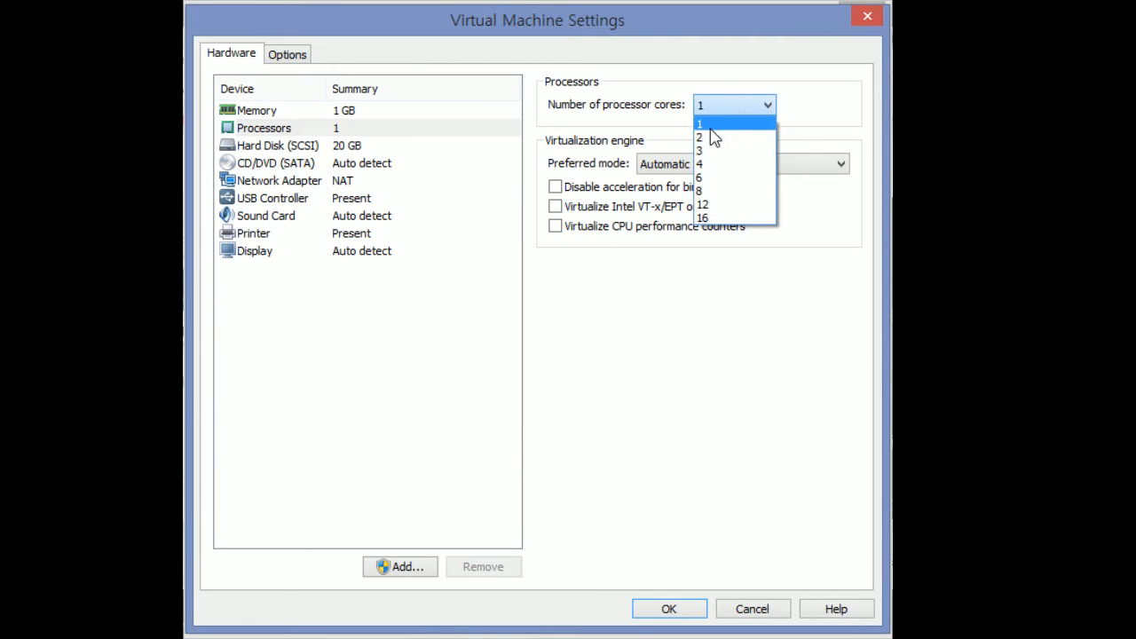
{"action": "left_click", "coordinate": [715, 139]}
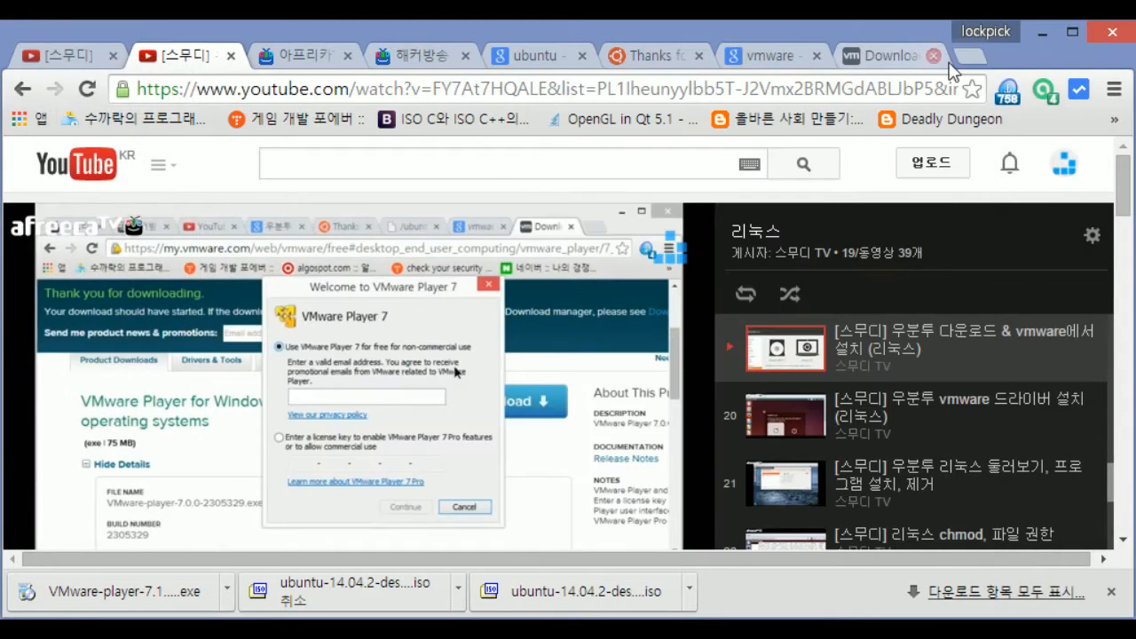
Search Google for 'bios vt-x' in a new Chrome tab and show the image results
{"action": "left_click", "coordinate": [970, 56]}
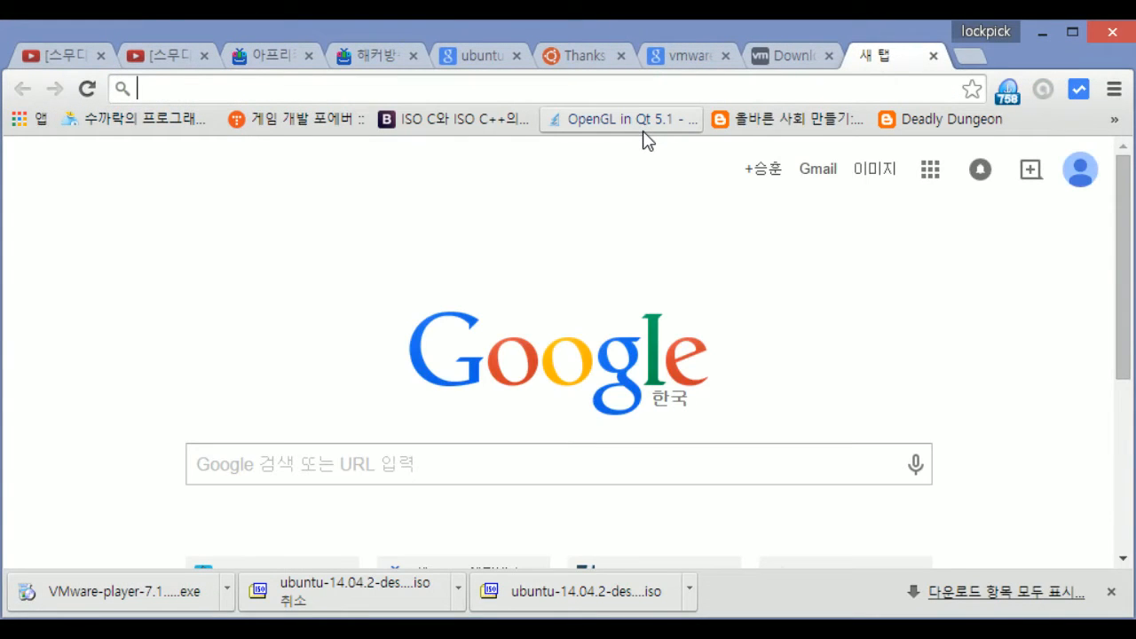
{"action": "type", "text": "BIOS"}
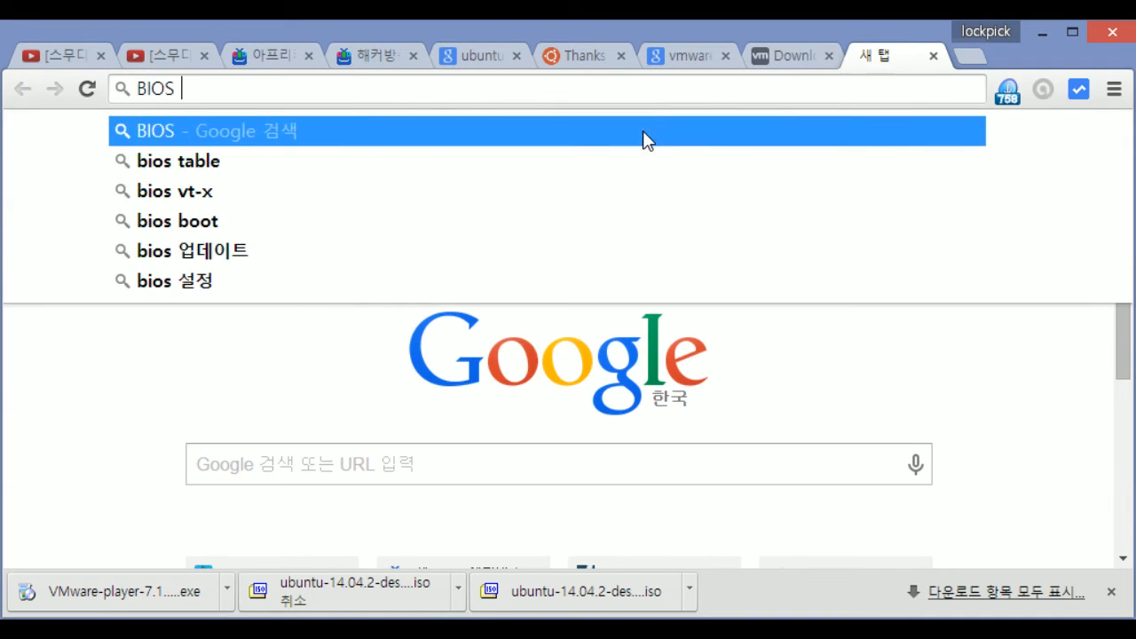
{"action": "key", "text": "Down"}
{"action": "key", "text": "Down"}
{"action": "key", "text": "Return"}
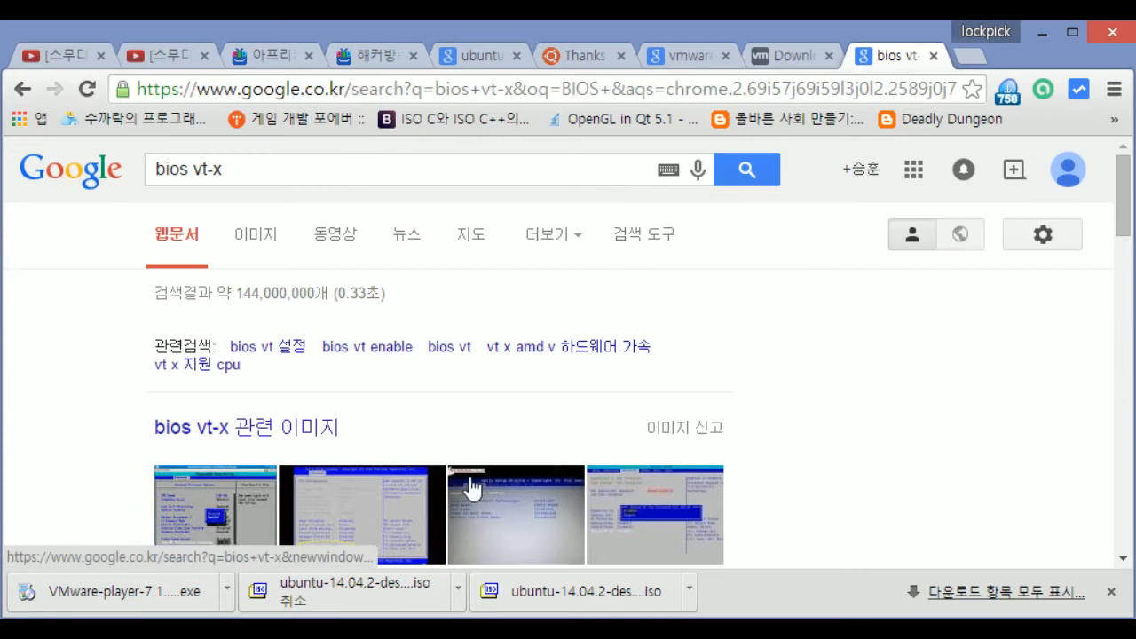
{"action": "scroll", "coordinate": [271, 381], "scroll_direction": "down", "scroll_amount": 2}
{"action": "scroll", "coordinate": [253, 270], "scroll_direction": "up", "scroll_amount": 2}
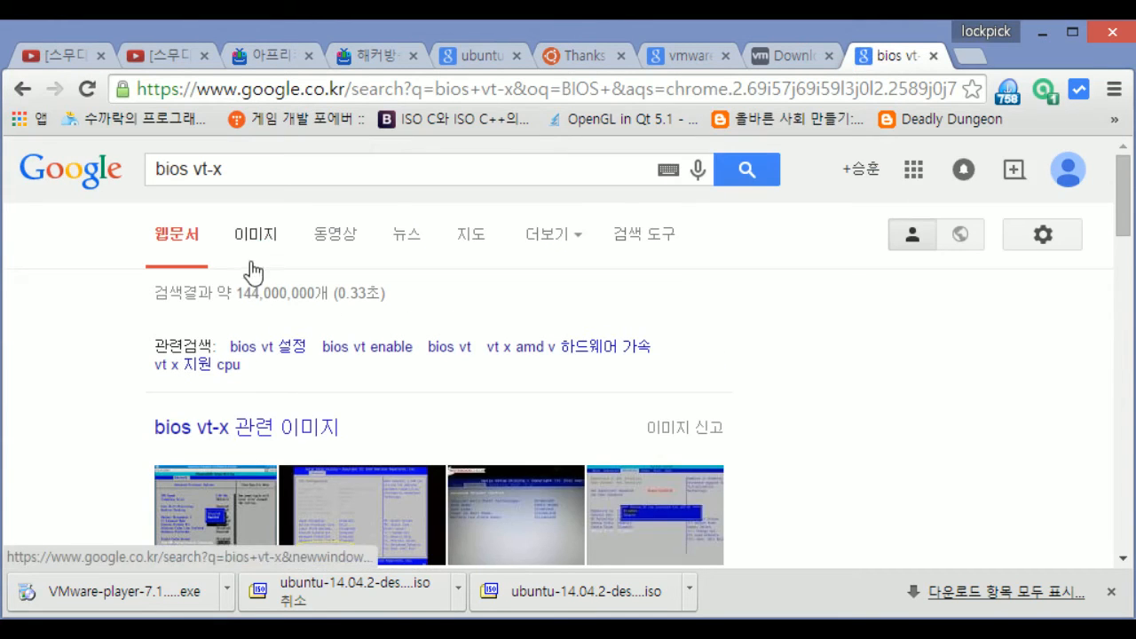
{"action": "left_click", "coordinate": [251, 264]}
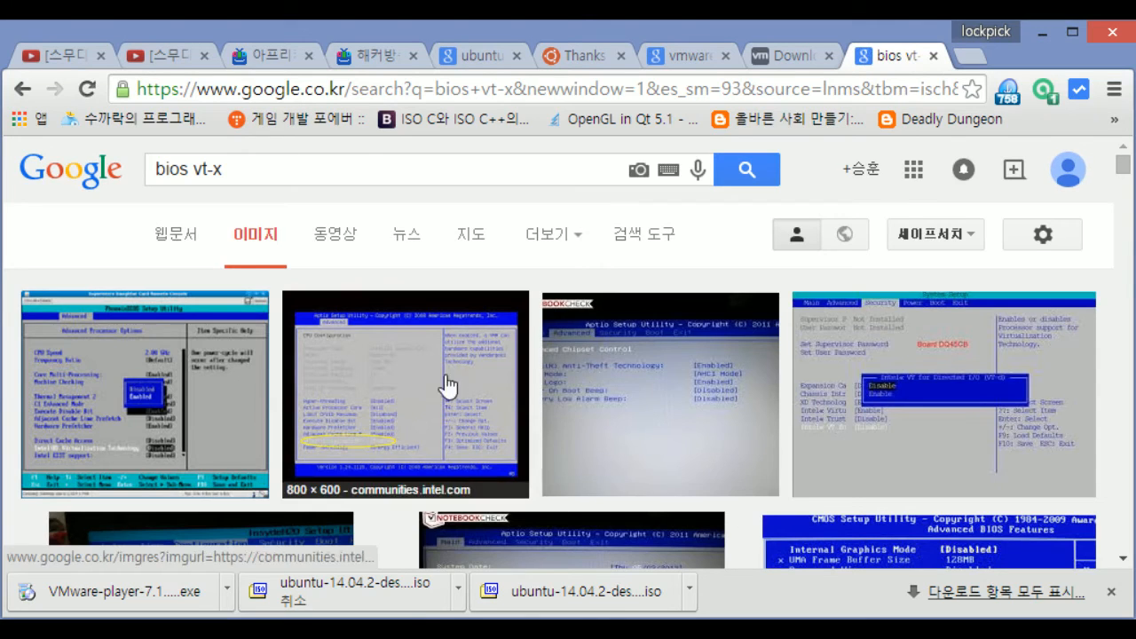
Preview several BIOS VT-x screenshots (Dell Studio, HP, superuser, thomas-krenn), then return to the VM settings
{"action": "scroll", "coordinate": [446, 387], "scroll_direction": "down", "scroll_amount": 6}
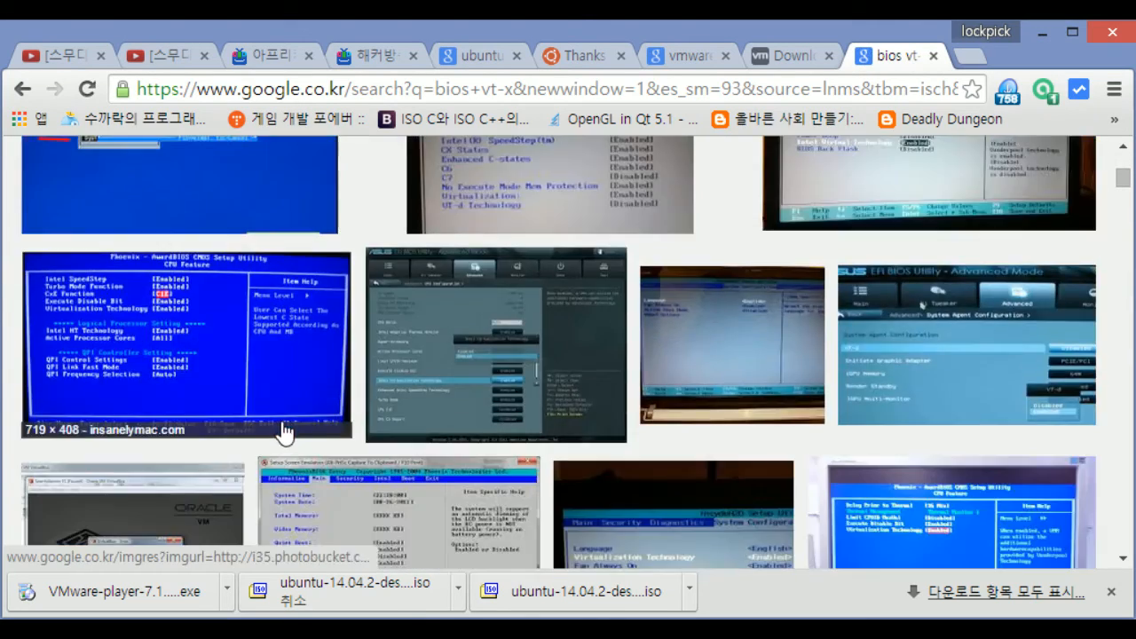
{"action": "scroll", "coordinate": [284, 433], "scroll_direction": "down", "scroll_amount": 10}
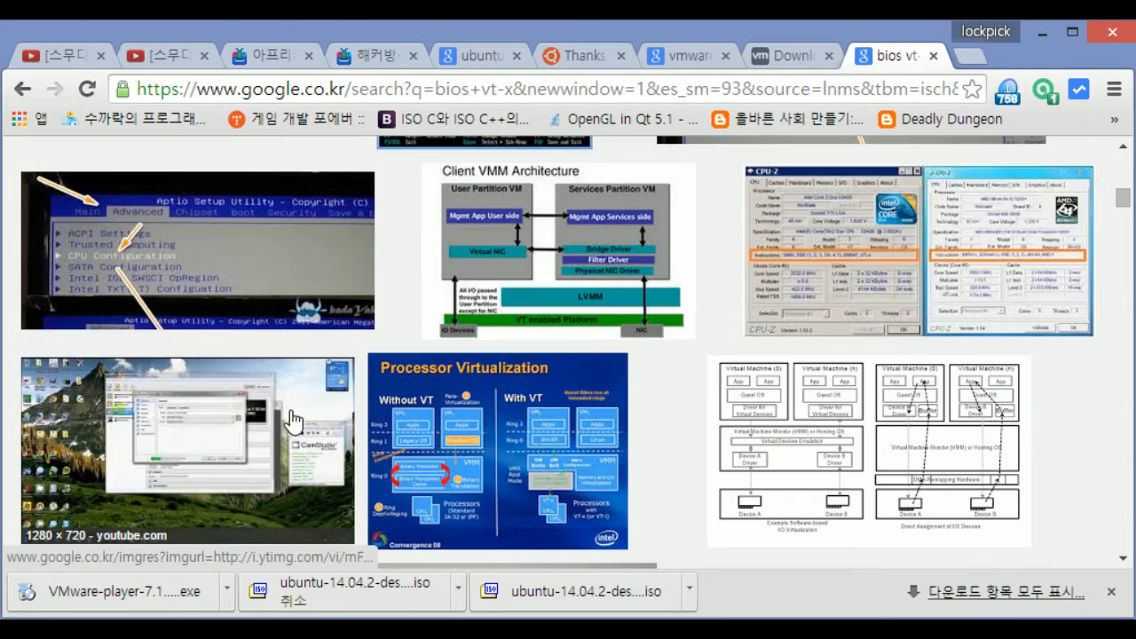
{"action": "scroll", "coordinate": [293, 424], "scroll_direction": "down", "scroll_amount": 10}
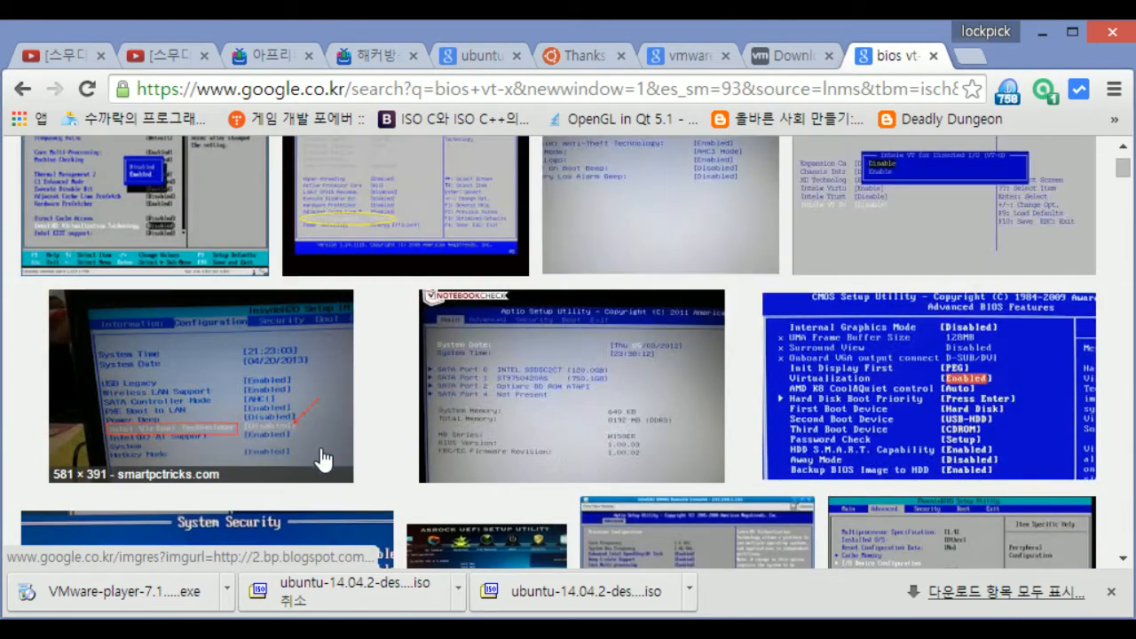
{"action": "scroll", "coordinate": [319, 459], "scroll_direction": "down", "scroll_amount": 3}
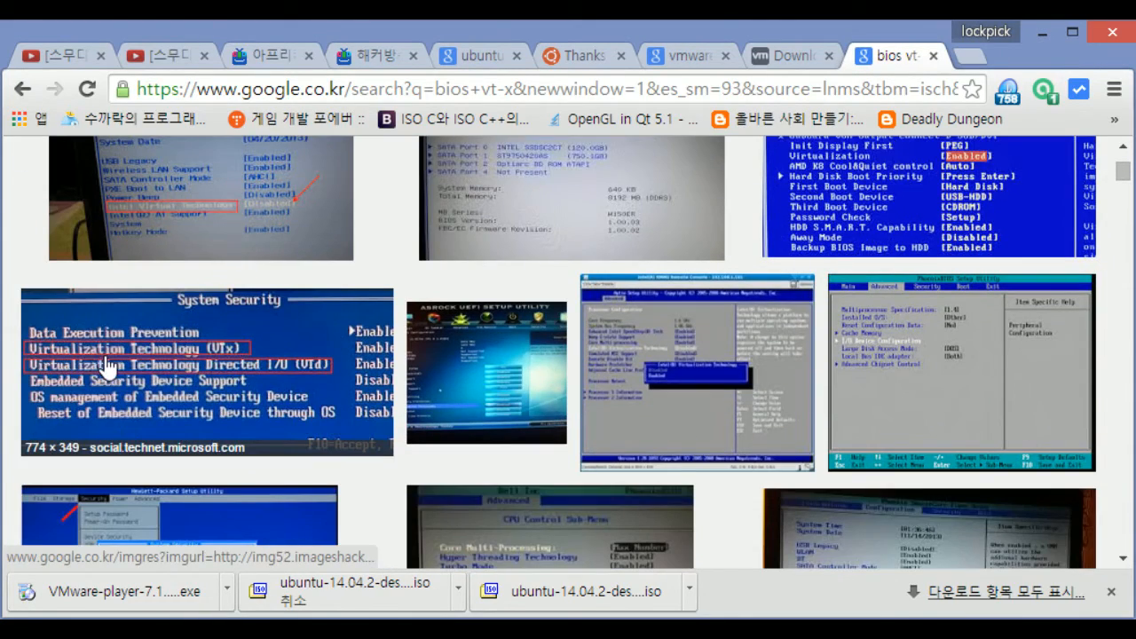
{"action": "scroll", "coordinate": [228, 419], "scroll_direction": "up", "scroll_amount": 5}
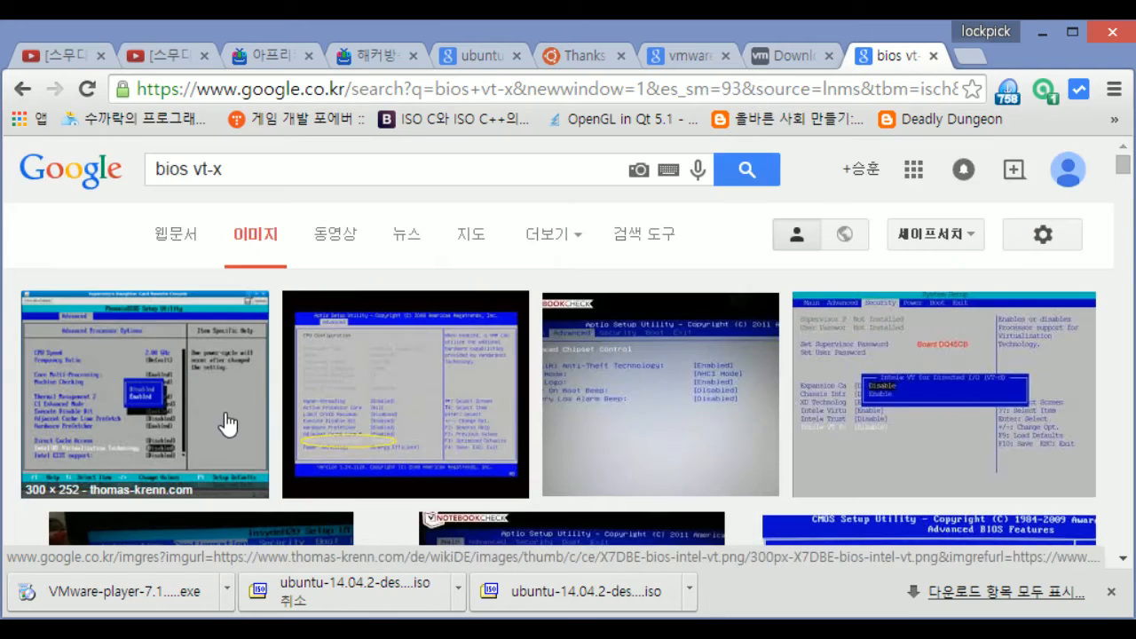
{"action": "scroll", "coordinate": [241, 426], "scroll_direction": "down", "scroll_amount": 10}
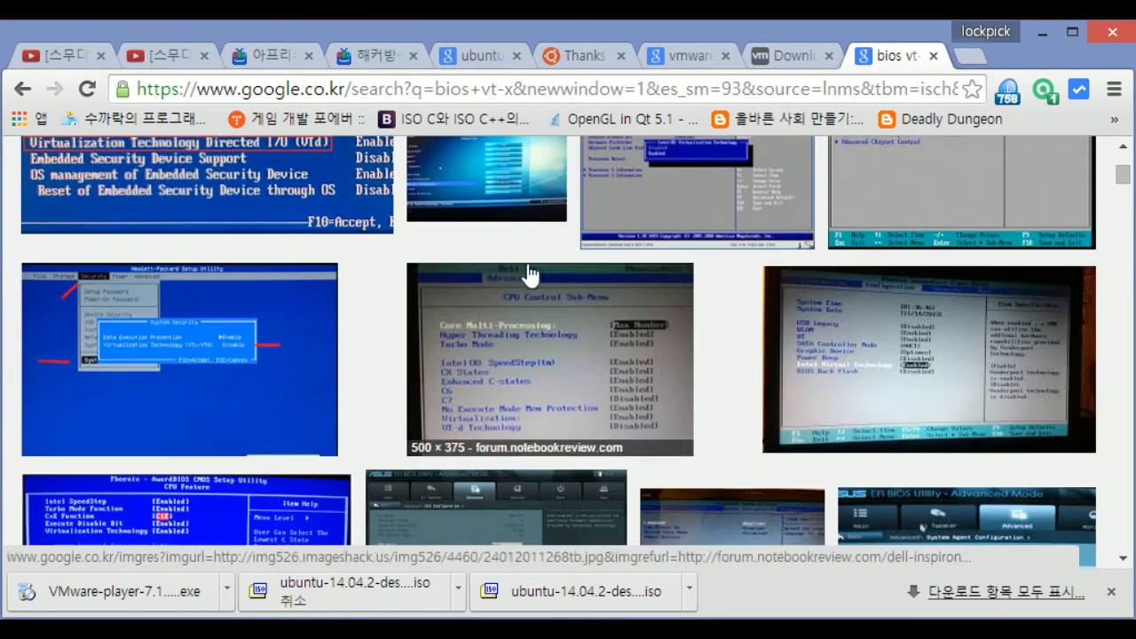
{"action": "left_click", "coordinate": [850, 311]}
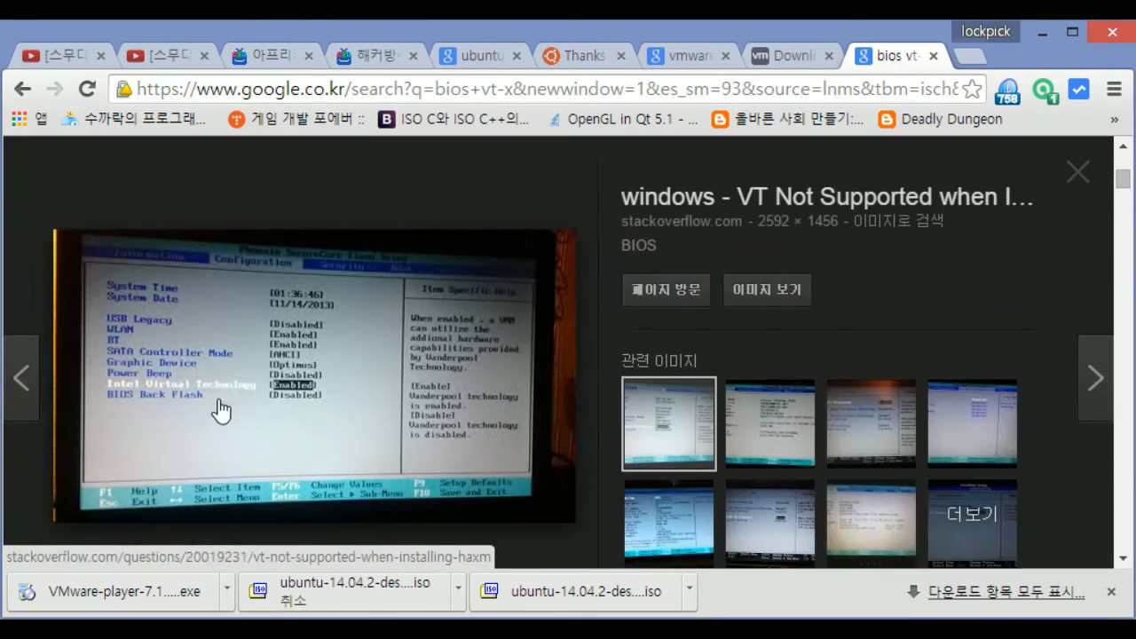
{"action": "scroll", "coordinate": [786, 293], "scroll_direction": "up", "scroll_amount": 2}
{"action": "left_click", "coordinate": [612, 288]}
{"action": "scroll", "coordinate": [313, 272], "scroll_direction": "up", "scroll_amount": 3}
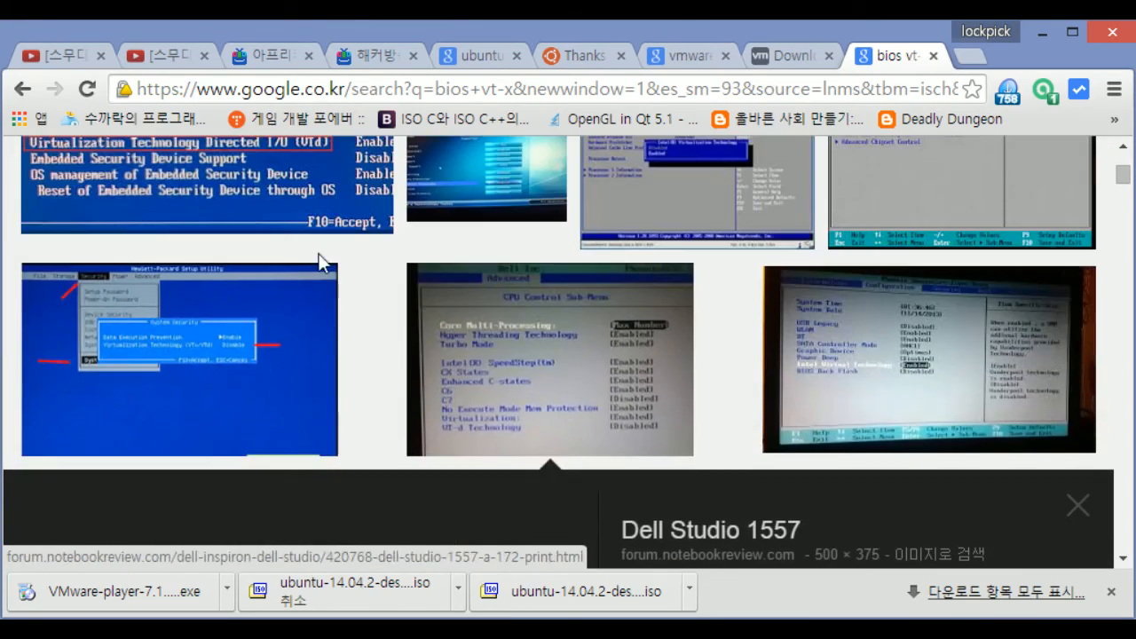
{"action": "left_click", "coordinate": [276, 336]}
{"action": "scroll", "coordinate": [273, 303], "scroll_direction": "up", "scroll_amount": 5}
{"action": "left_click", "coordinate": [274, 302]}
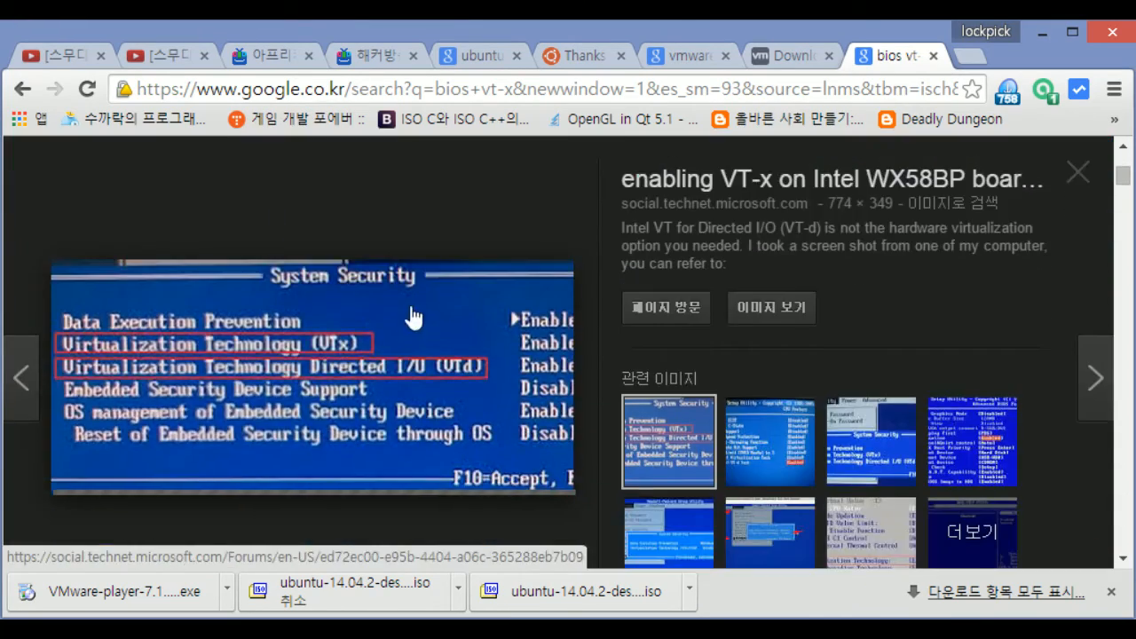
{"action": "scroll", "coordinate": [414, 317], "scroll_direction": "up", "scroll_amount": 6}
{"action": "left_click", "coordinate": [573, 328]}
{"action": "scroll", "coordinate": [573, 327], "scroll_direction": "up", "scroll_amount": 7}
{"action": "left_click", "coordinate": [600, 326]}
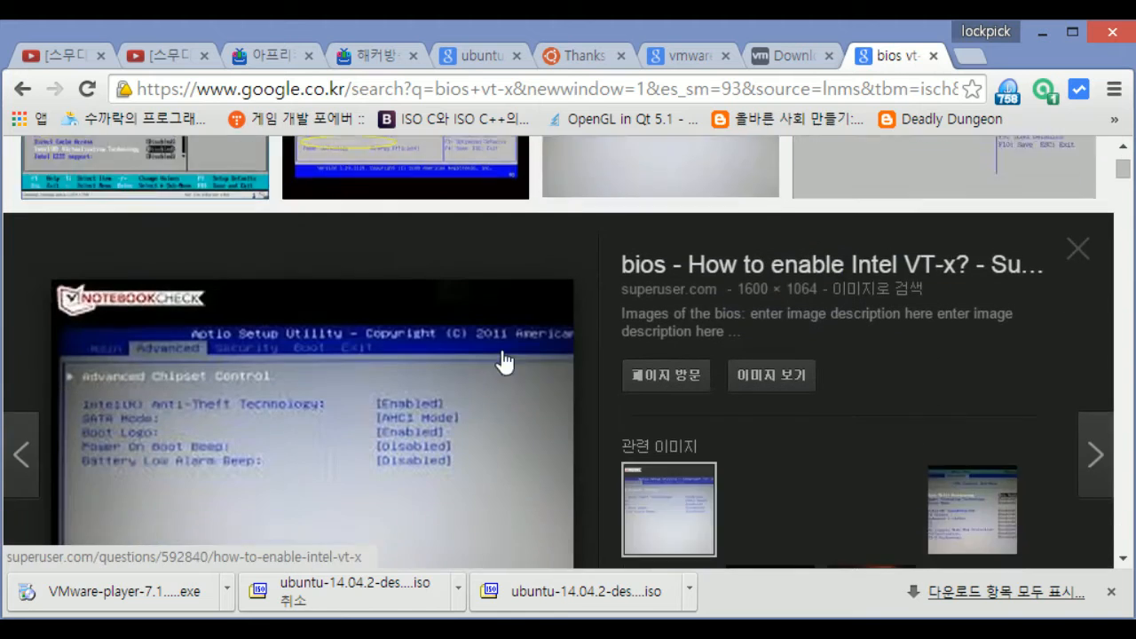
{"action": "scroll", "coordinate": [502, 355], "scroll_direction": "up", "scroll_amount": 2}
{"action": "left_click", "coordinate": [423, 252]}
{"action": "scroll", "coordinate": [156, 258], "scroll_direction": "up", "scroll_amount": 4}
{"action": "left_click", "coordinate": [216, 328]}
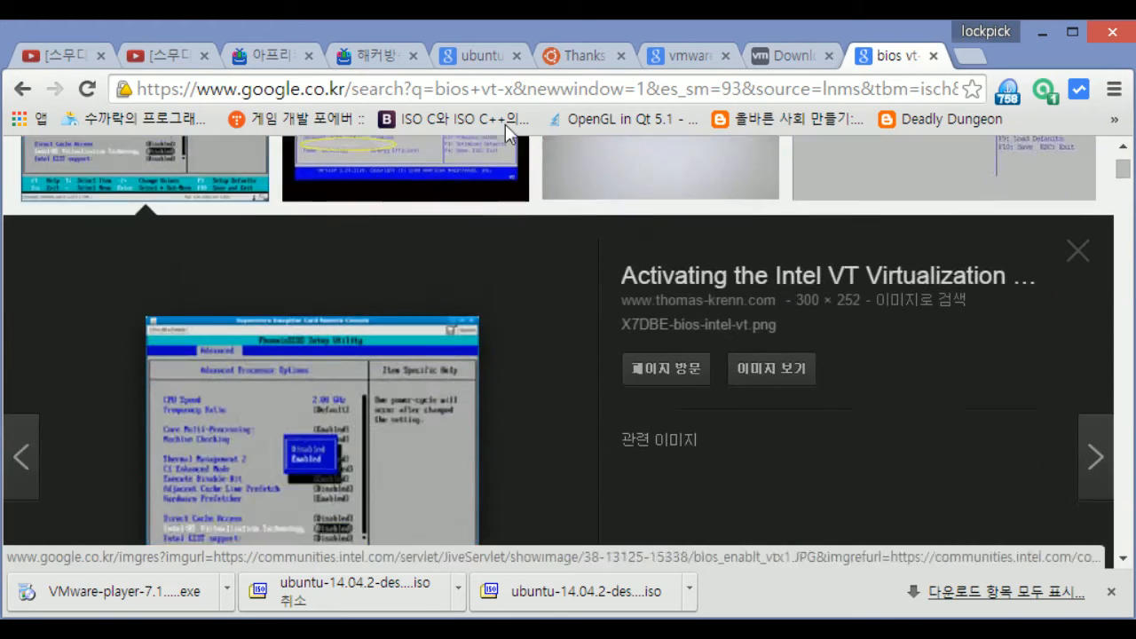
{"action": "left_click", "coordinate": [855, 10]}
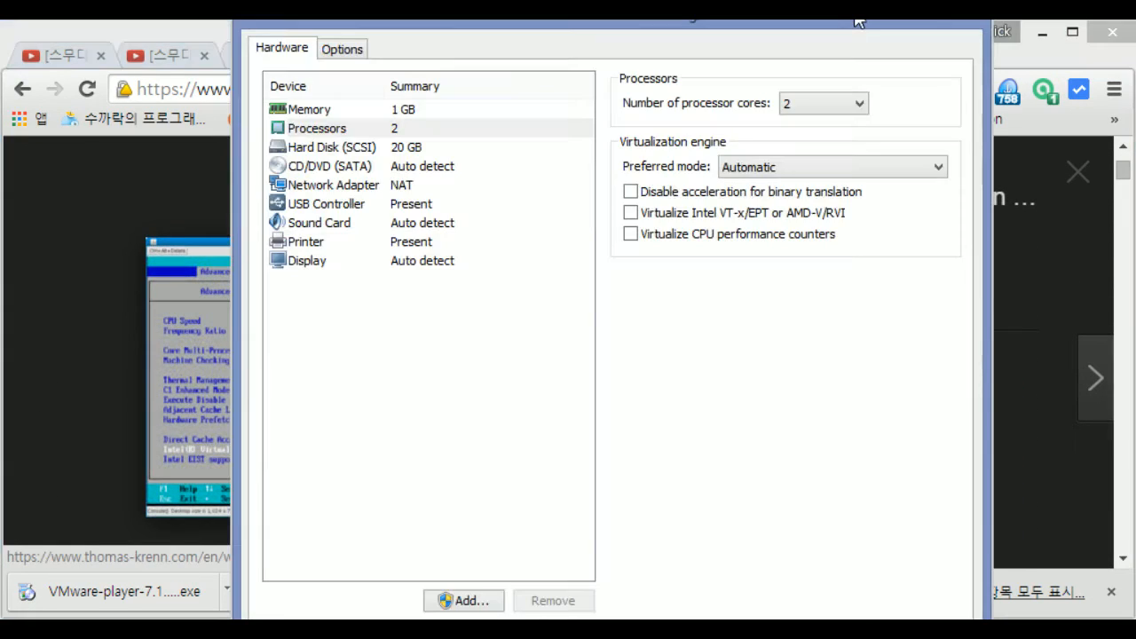
Try Binary translation as the virtualization engine mode, then set it back to Automatic
{"action": "left_click", "coordinate": [803, 160]}
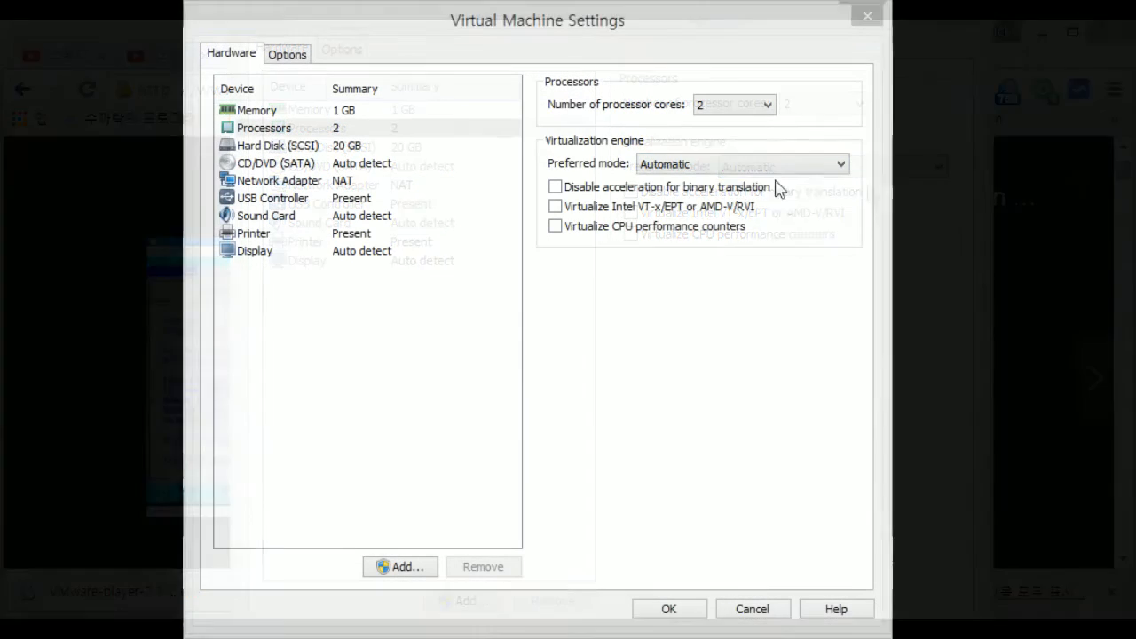
{"action": "left_click", "coordinate": [777, 170]}
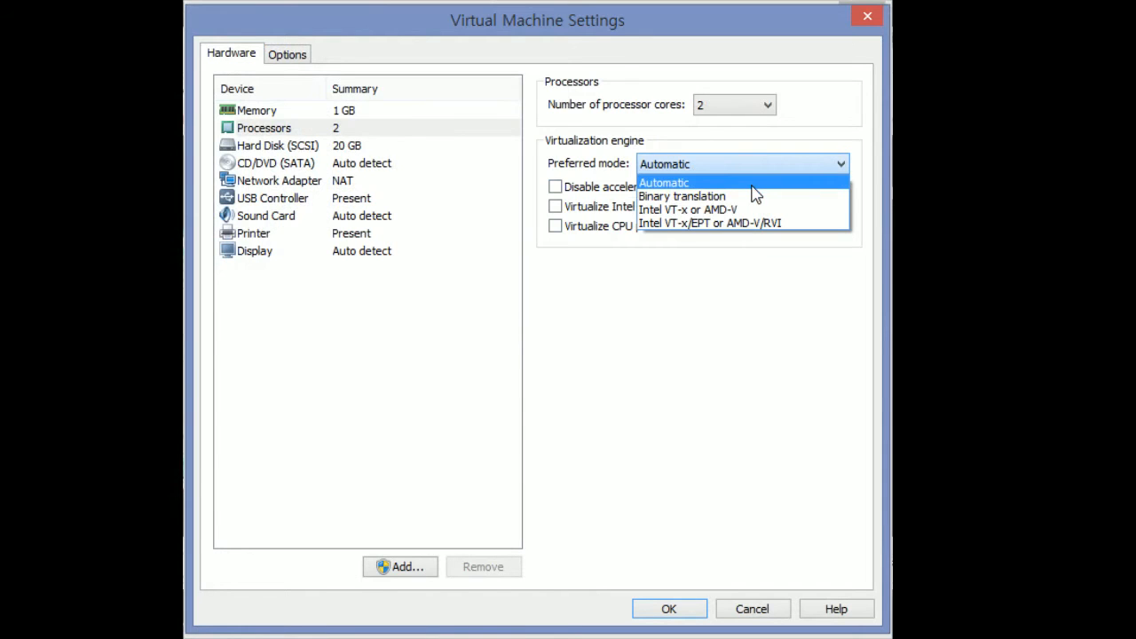
{"action": "left_click", "coordinate": [756, 197]}
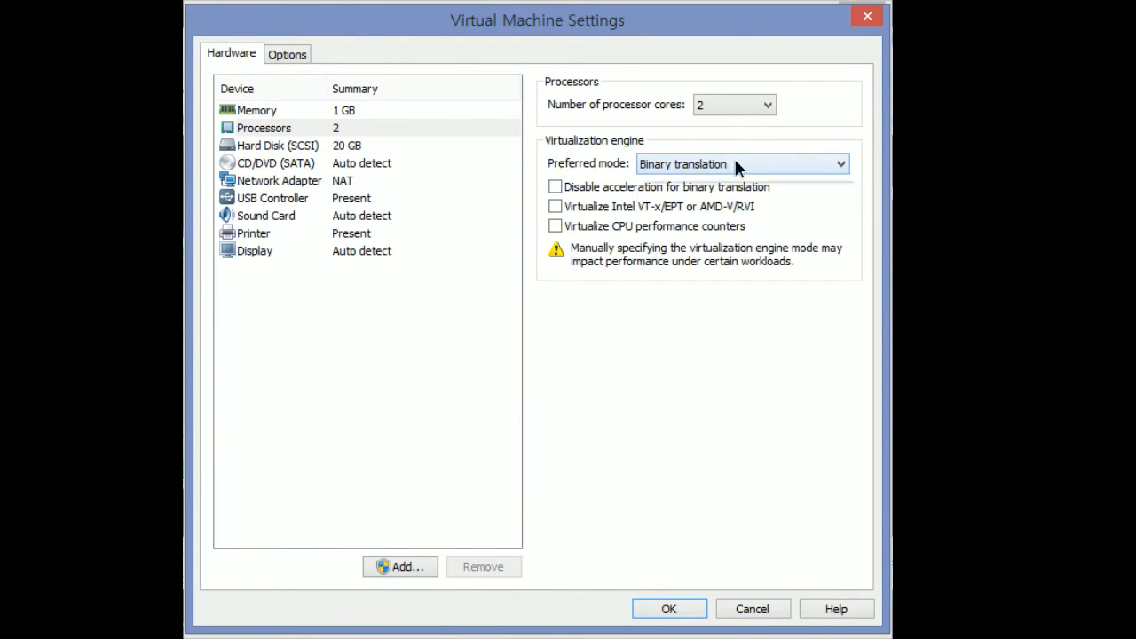
{"action": "left_click", "coordinate": [734, 165]}
{"action": "left_click", "coordinate": [724, 182]}
{"action": "left_click", "coordinate": [732, 167]}
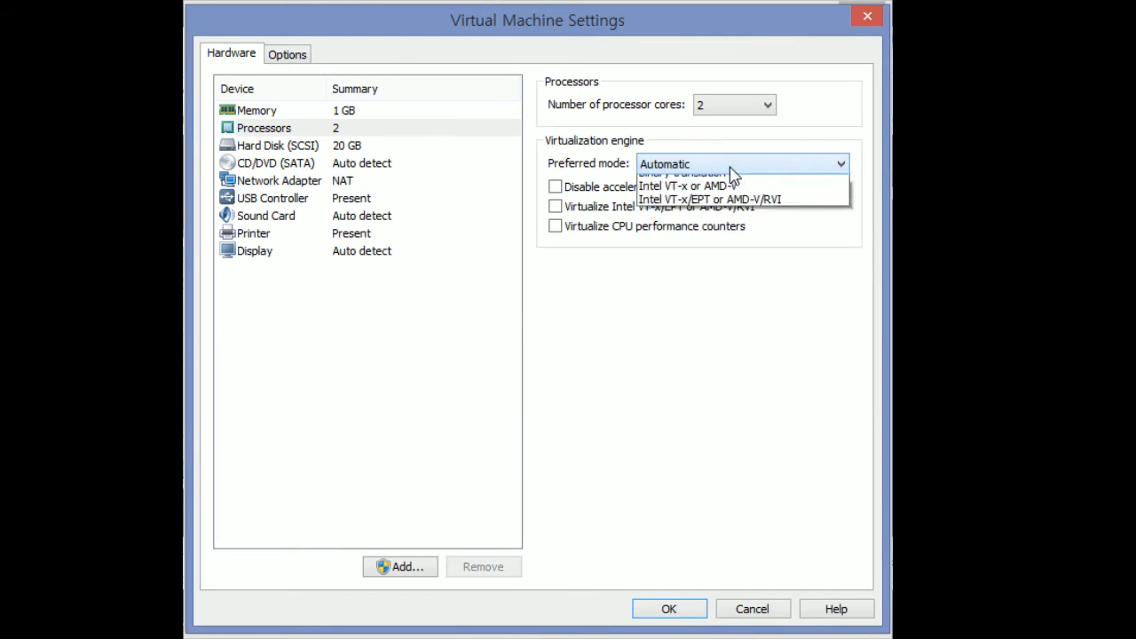
{"action": "left_click", "coordinate": [730, 166]}
{"action": "left_click", "coordinate": [730, 166]}
{"action": "left_click", "coordinate": [730, 166]}
{"action": "left_click", "coordinate": [729, 166]}
{"action": "left_click", "coordinate": [730, 166]}
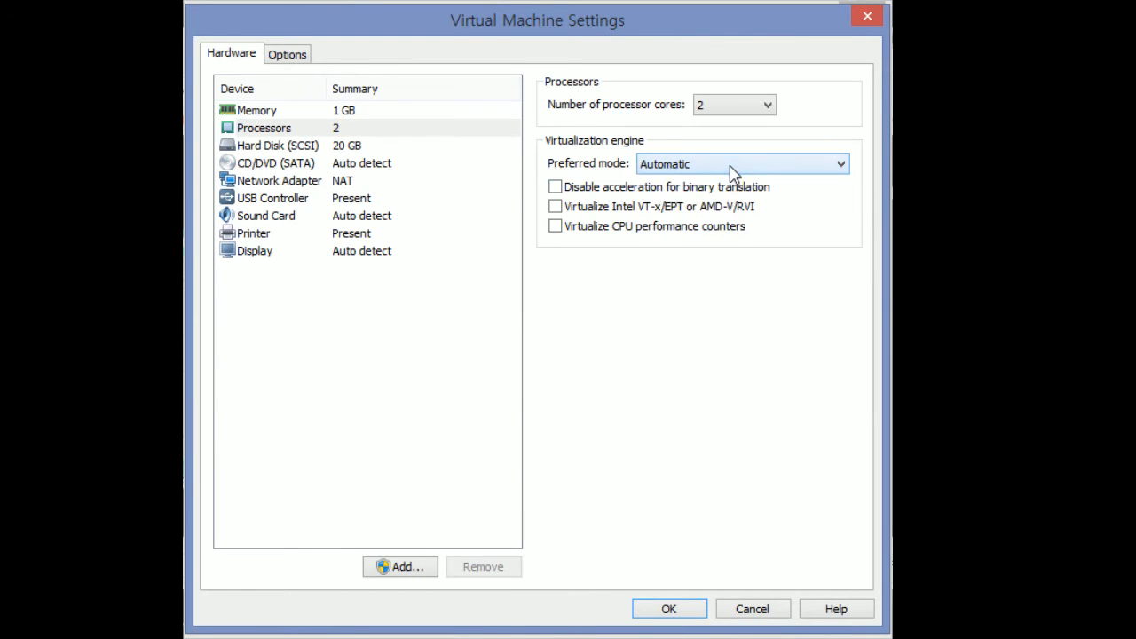
Look through the hard disk, network, display, printer and sound settings, ending on CD/DVD (SATA)
{"action": "left_click", "coordinate": [371, 145]}
{"action": "left_click", "coordinate": [373, 181]}
{"action": "left_click", "coordinate": [369, 251]}
{"action": "left_click", "coordinate": [372, 234]}
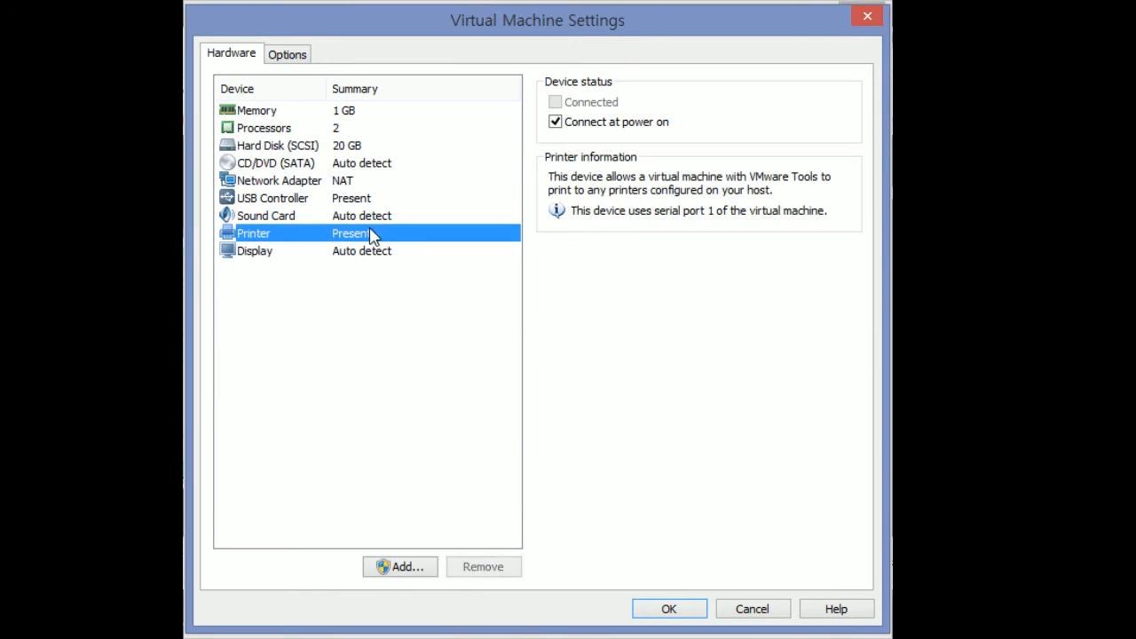
{"action": "left_click", "coordinate": [372, 213]}
{"action": "left_click", "coordinate": [348, 164]}
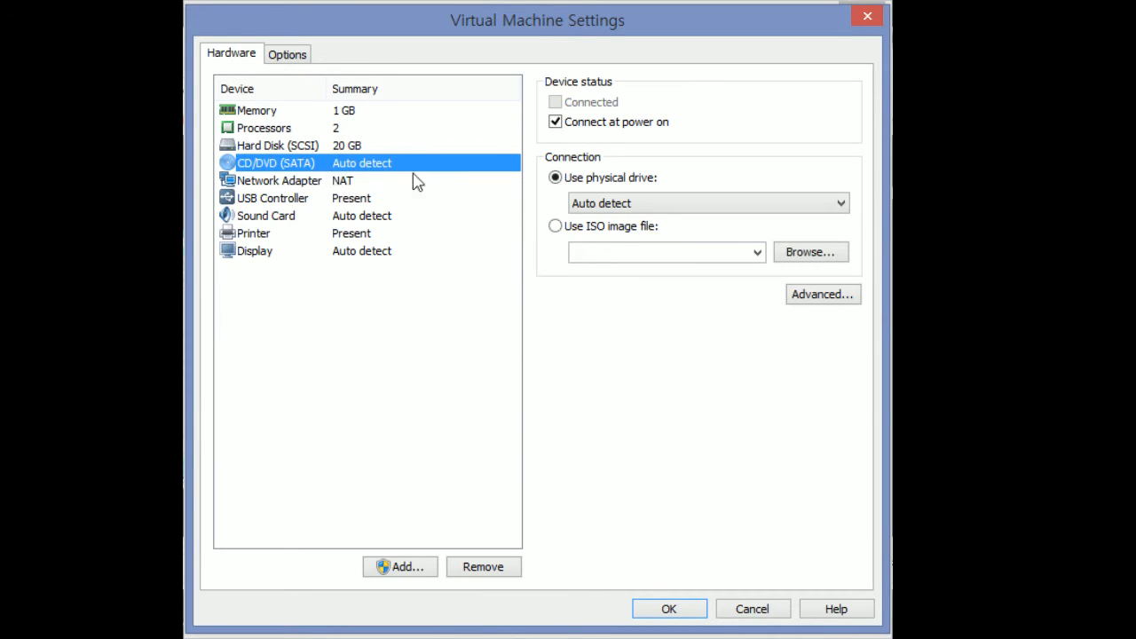
Switch the CD/DVD to Use ISO image file and load ubuntu-14.04.2-desktop-amd64.iso from 다운로드
{"action": "left_click", "coordinate": [554, 226]}
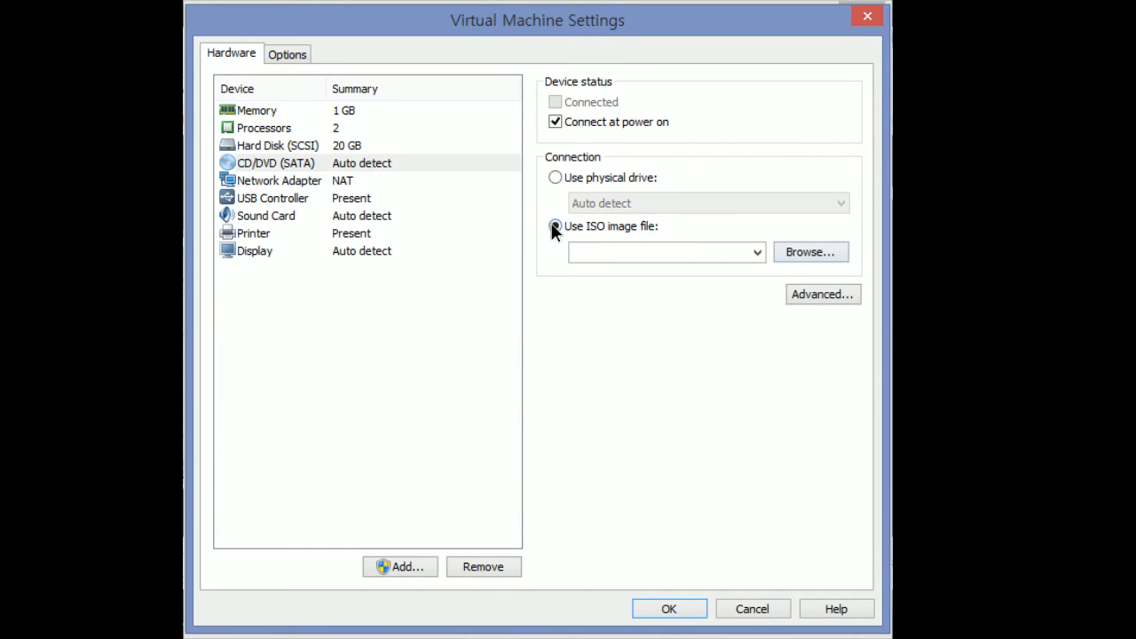
{"action": "left_click", "coordinate": [810, 253]}
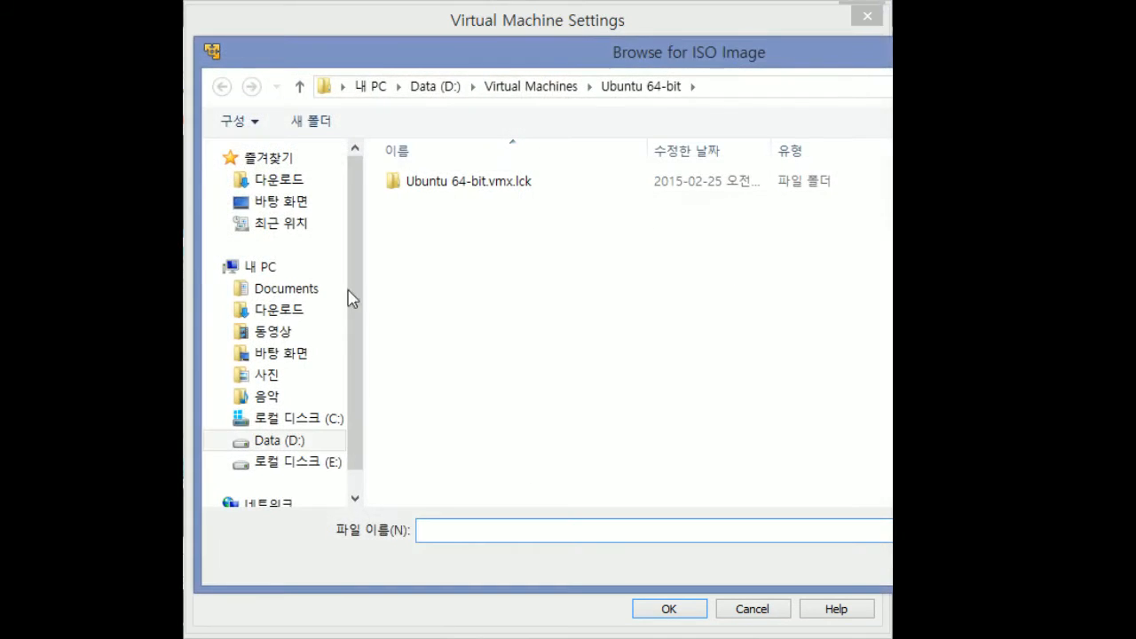
{"action": "left_click", "coordinate": [293, 310]}
{"action": "left_click", "coordinate": [535, 291]}
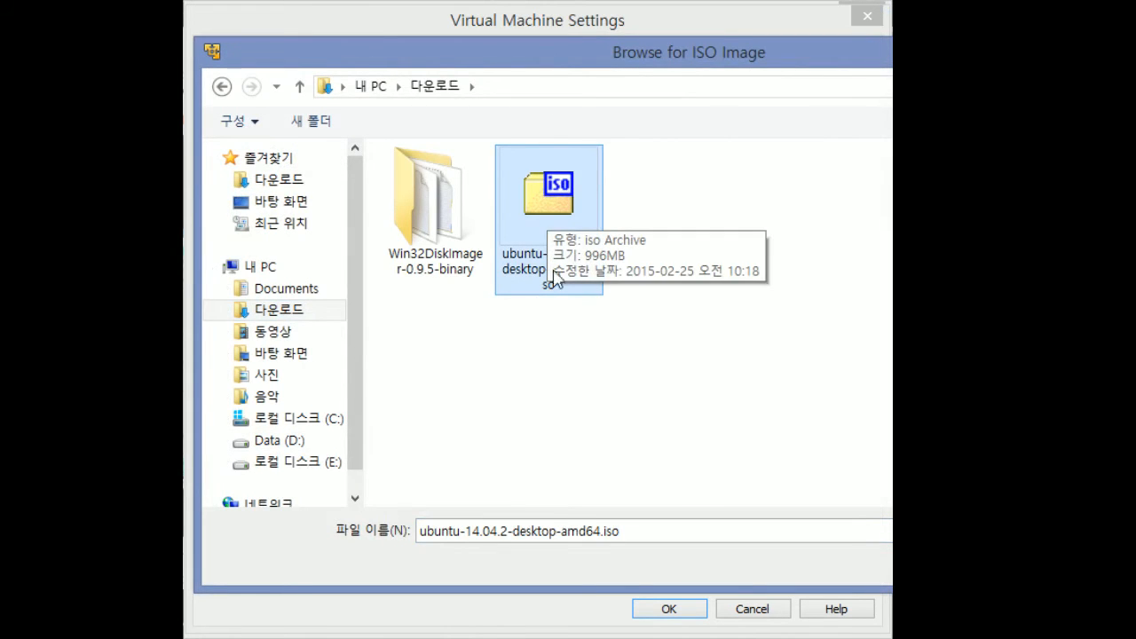
{"action": "double_click", "coordinate": [557, 203]}
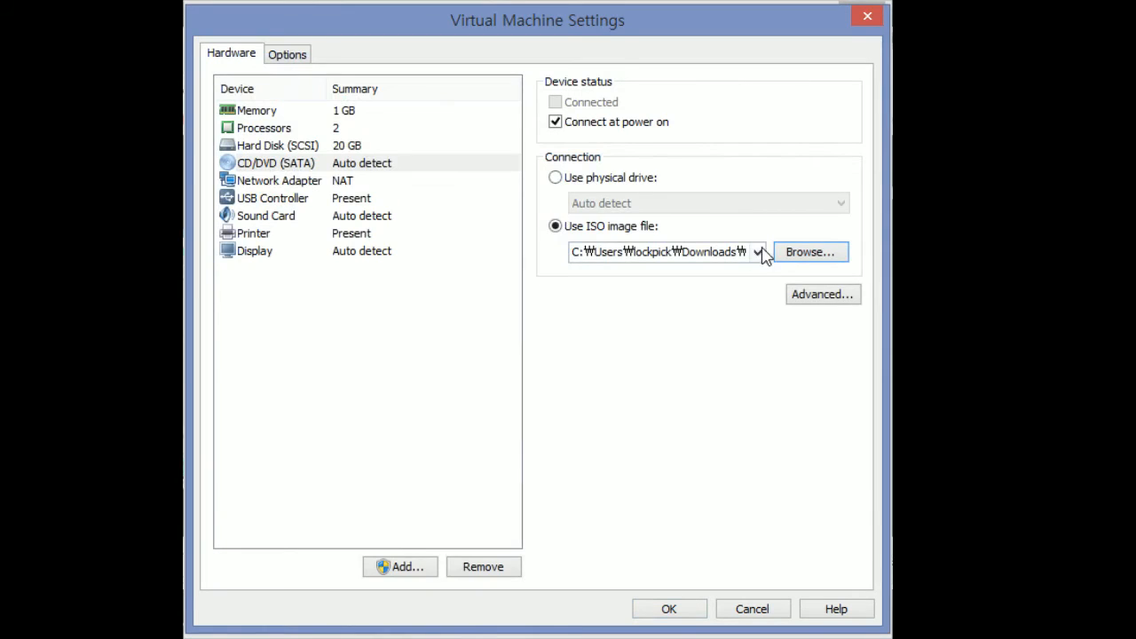
Reconfirm ubuntu-14.04.2-desktop-amd64.iso as the drive image and save the settings with OK
{"action": "left_click", "coordinate": [780, 251]}
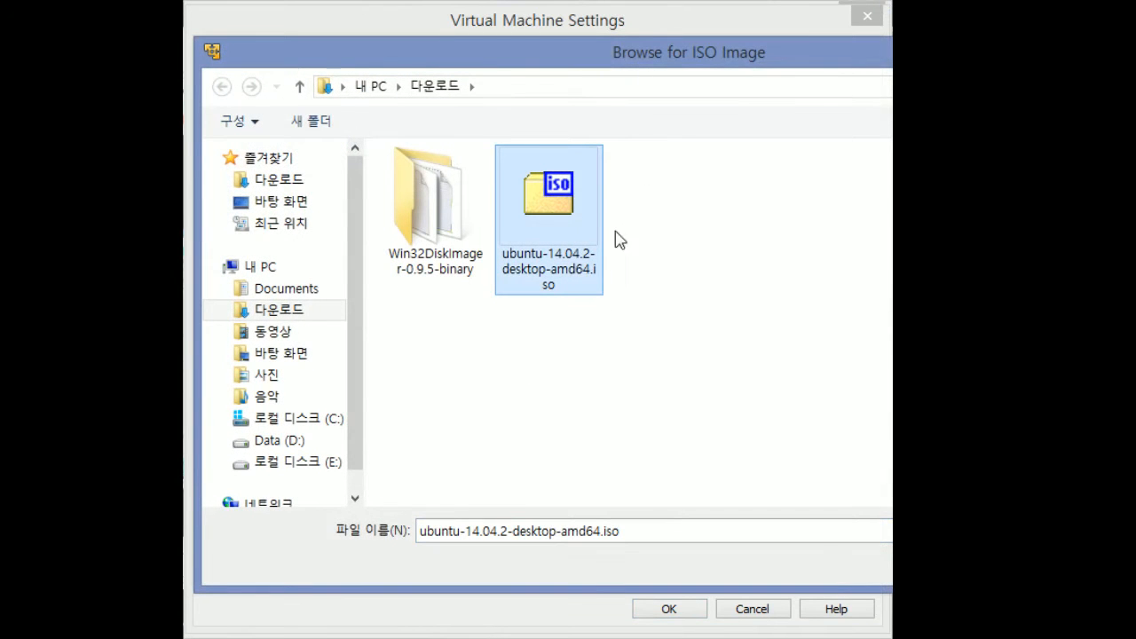
{"action": "left_click", "coordinate": [693, 360]}
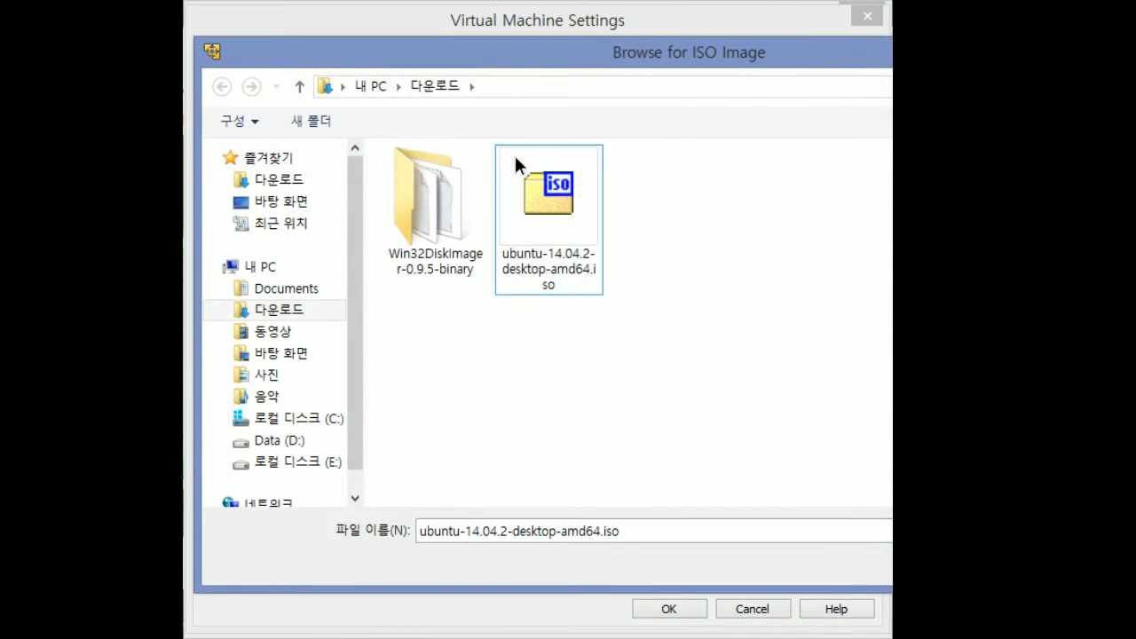
{"action": "left_click", "coordinate": [597, 237]}
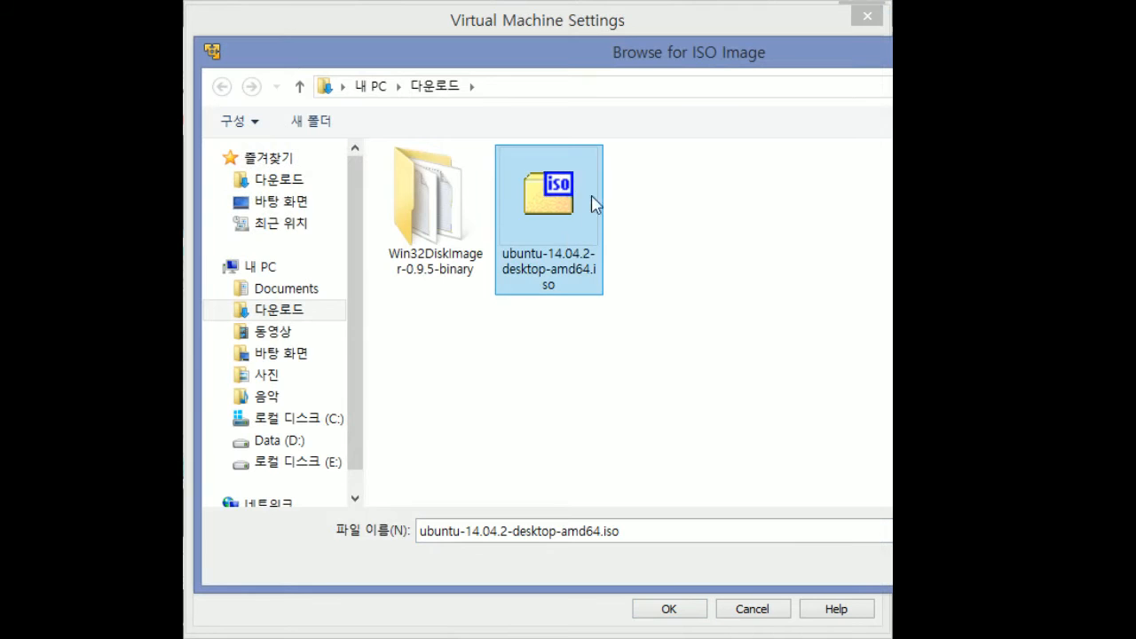
{"action": "left_click", "coordinate": [523, 296]}
{"action": "left_click", "coordinate": [585, 289]}
{"action": "left_click", "coordinate": [753, 290]}
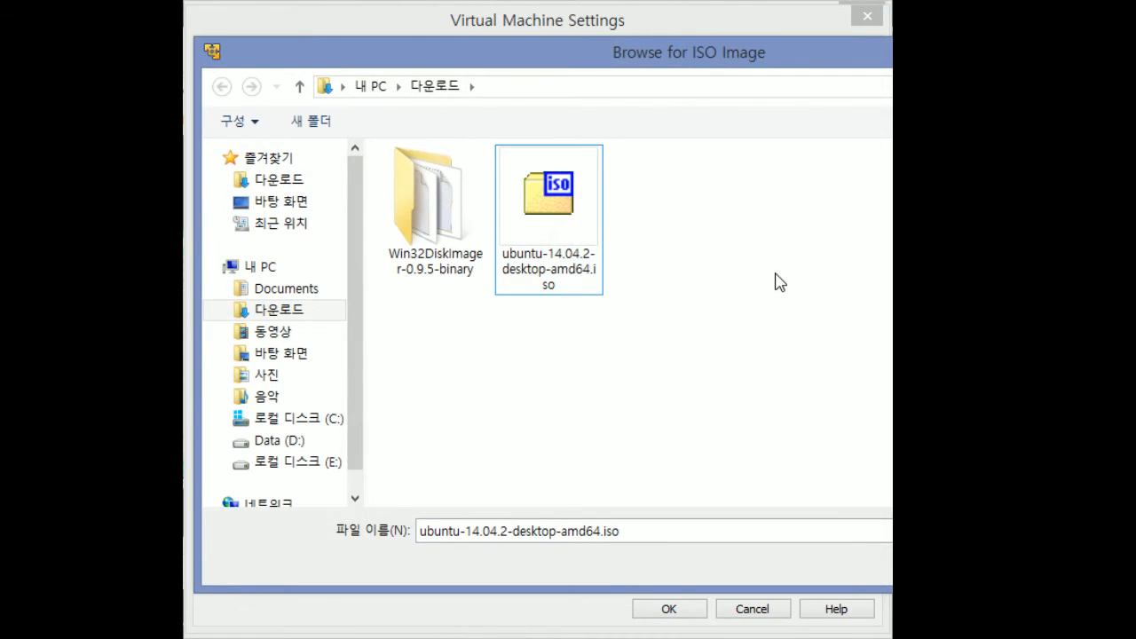
{"action": "left_click", "coordinate": [586, 246]}
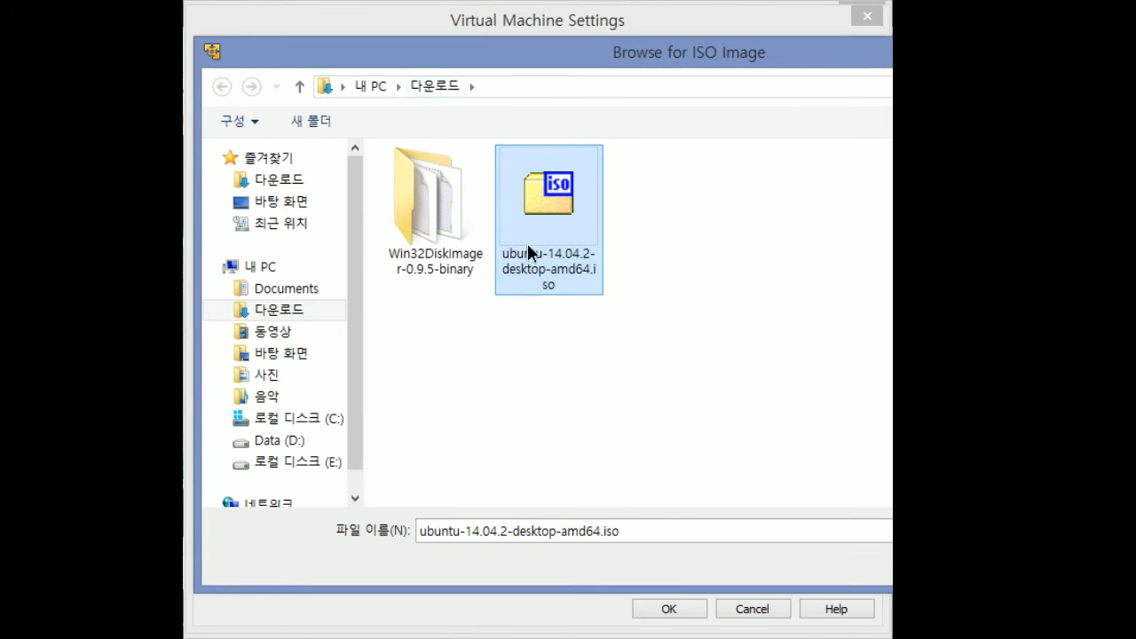
{"action": "double_click", "coordinate": [540, 262]}
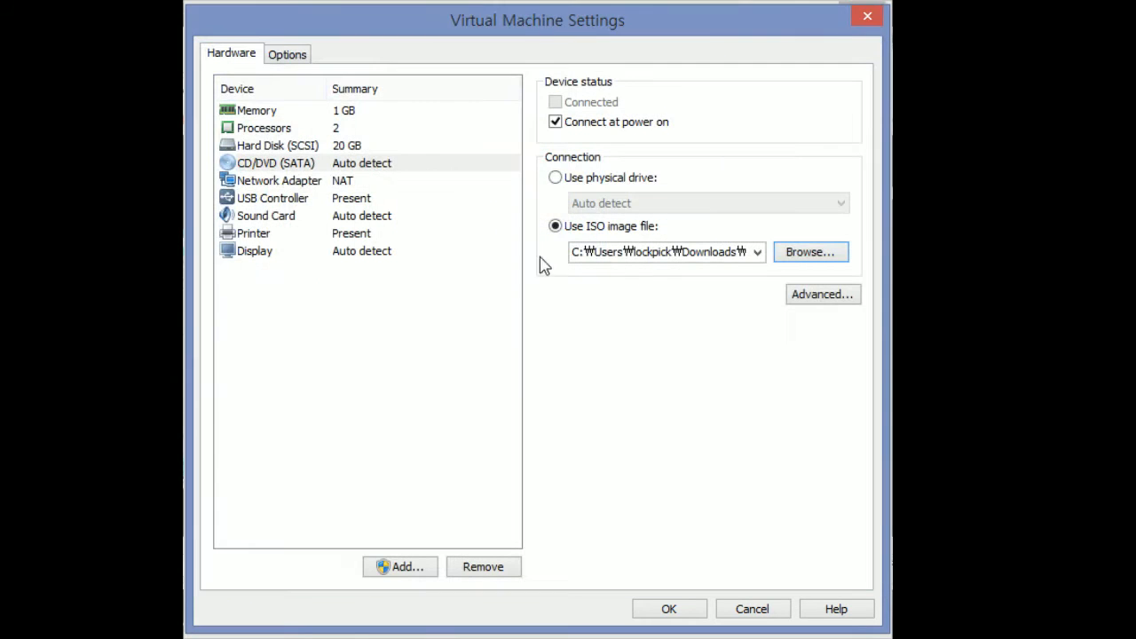
{"action": "left_click", "coordinate": [668, 609]}
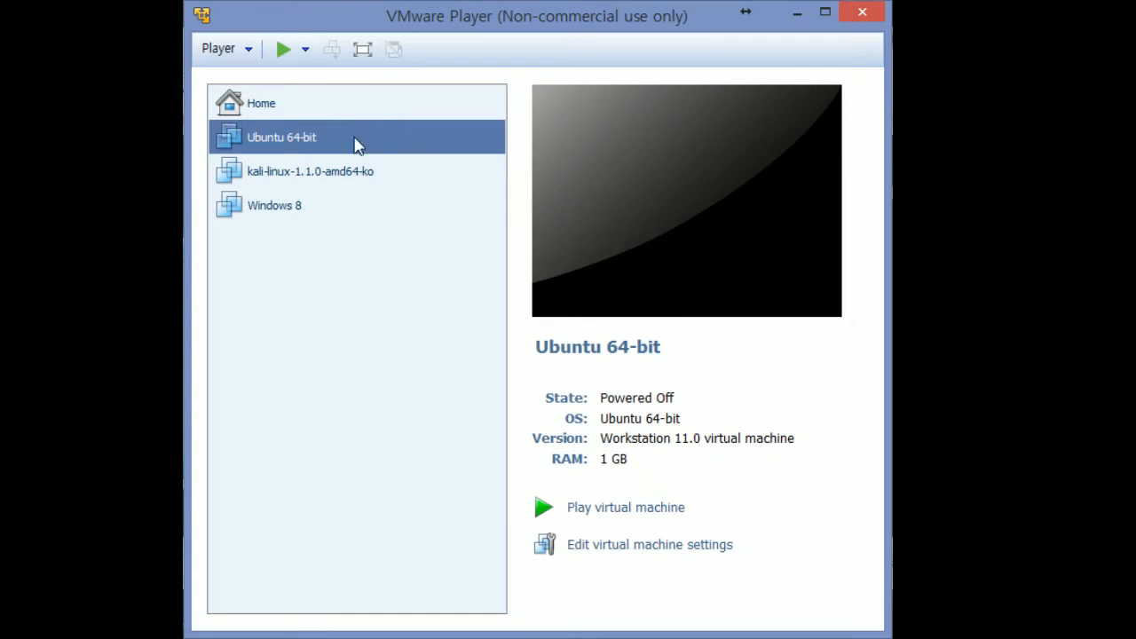
Power on the Ubuntu 64-bit VM and dismiss the Removable Devices notice
{"action": "left_click", "coordinate": [641, 515]}
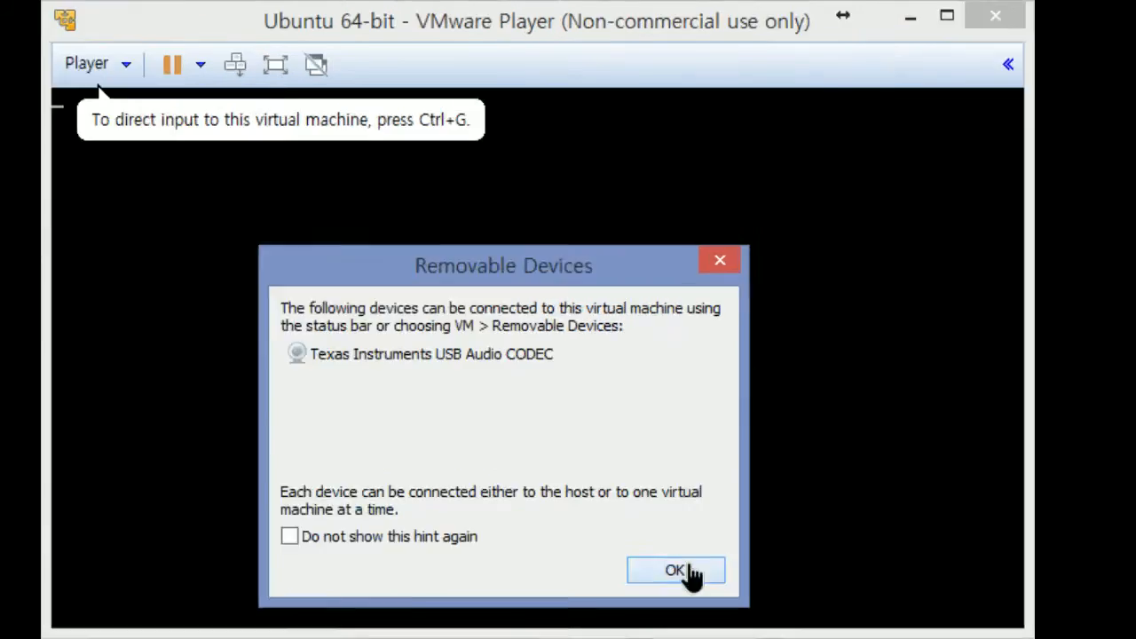
{"action": "left_click", "coordinate": [689, 568]}
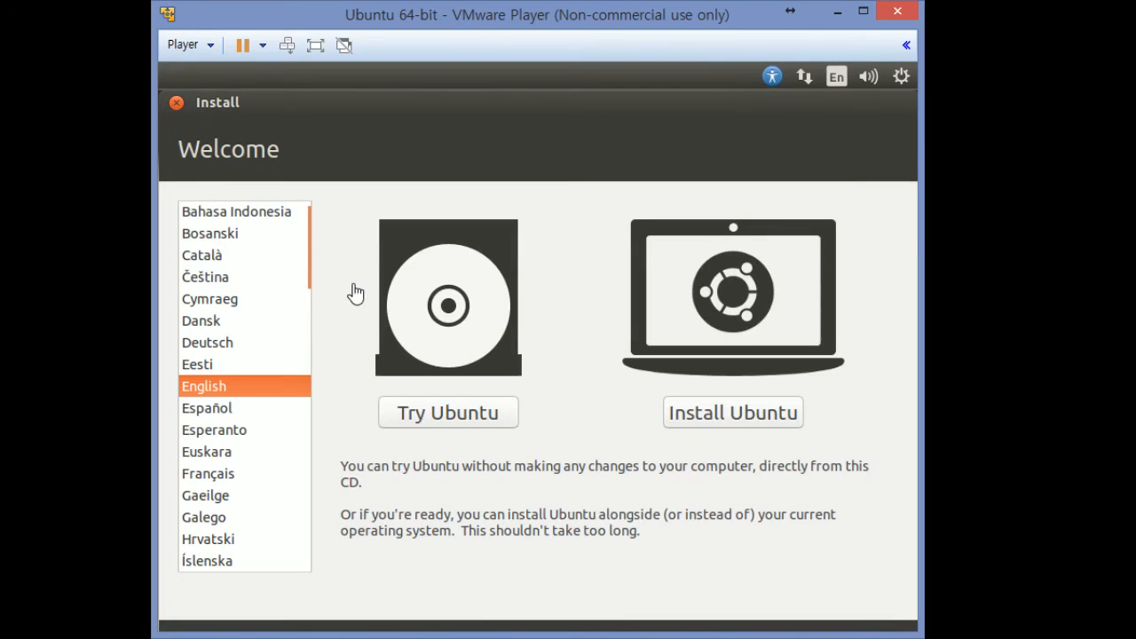
Choose 한국어 as the installer language and start Ubuntu 설치
{"action": "left_click", "coordinate": [386, 158]}
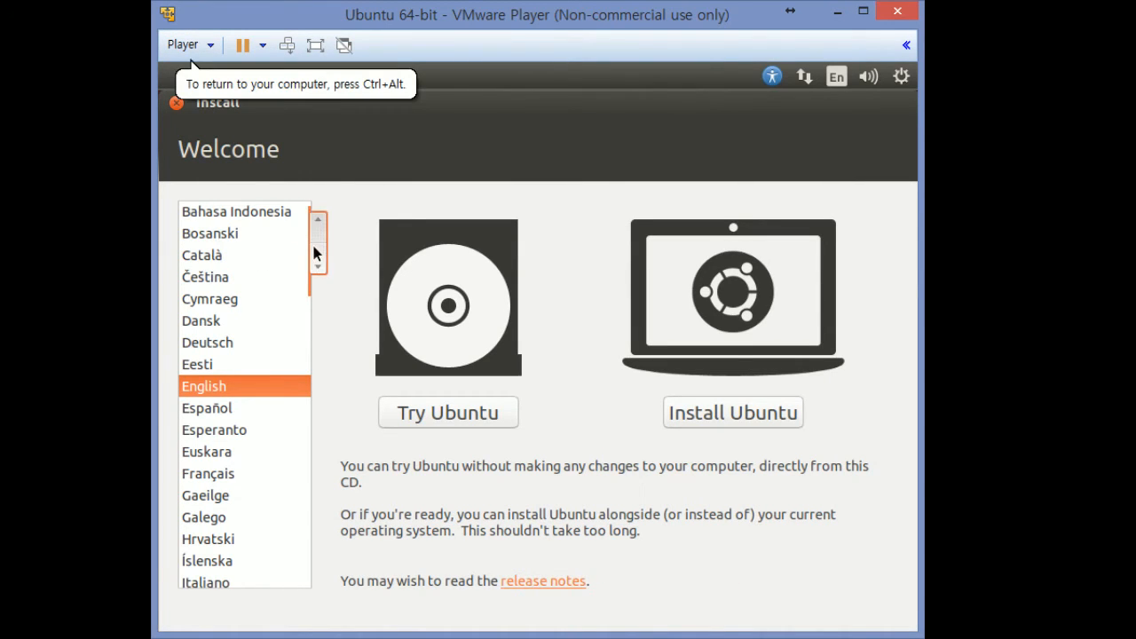
{"action": "scroll", "coordinate": [315, 266], "scroll_direction": "down", "scroll_amount": 2}
{"action": "scroll", "coordinate": [319, 240], "scroll_direction": "up", "scroll_amount": 3}
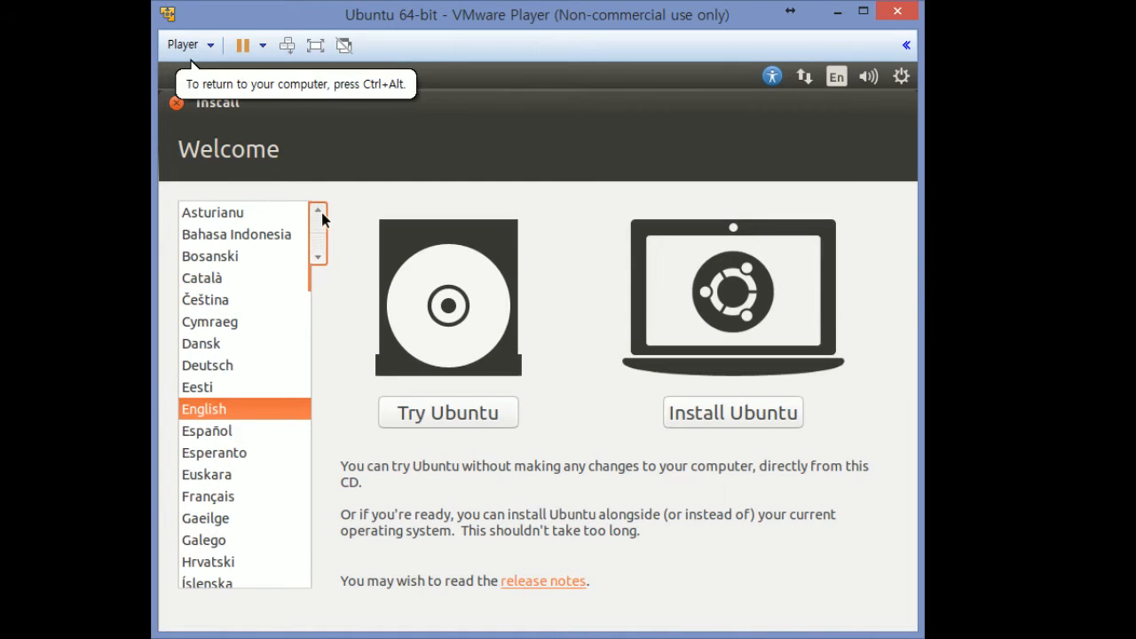
{"action": "left_click_drag", "start_coordinate": [322, 223], "coordinate": [271, 530]}
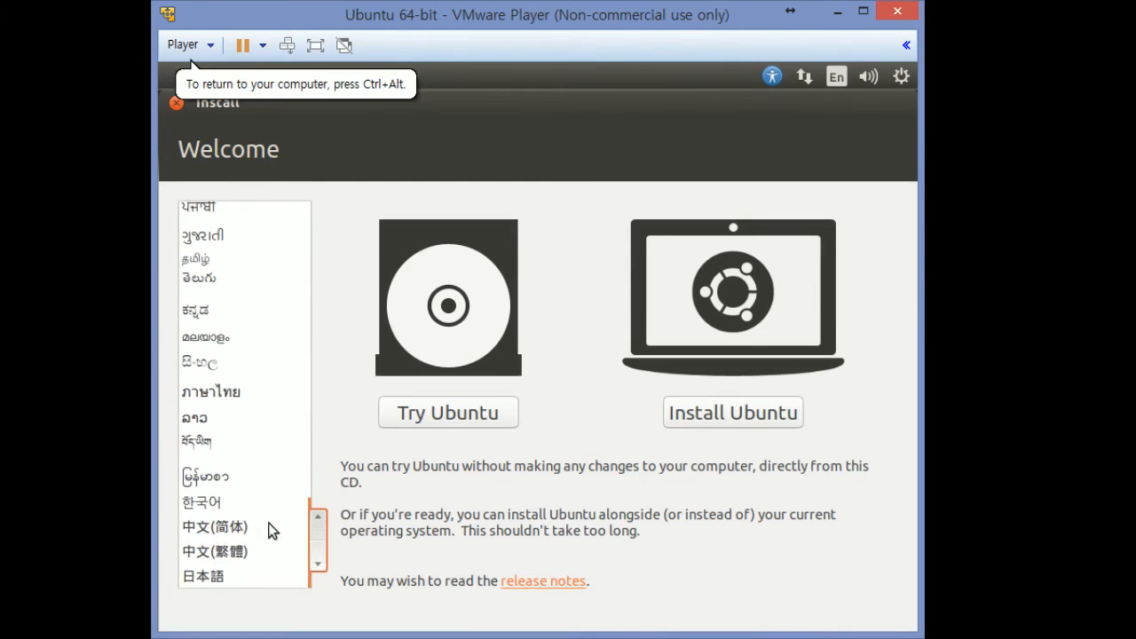
{"action": "left_click", "coordinate": [271, 508]}
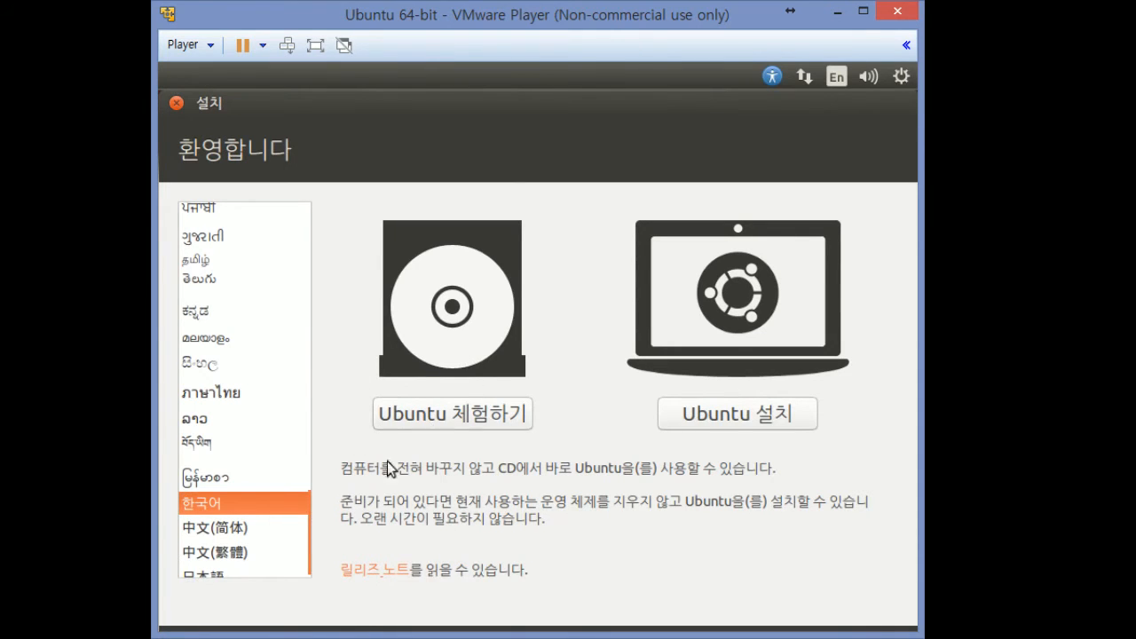
{"action": "left_click", "coordinate": [714, 418]}
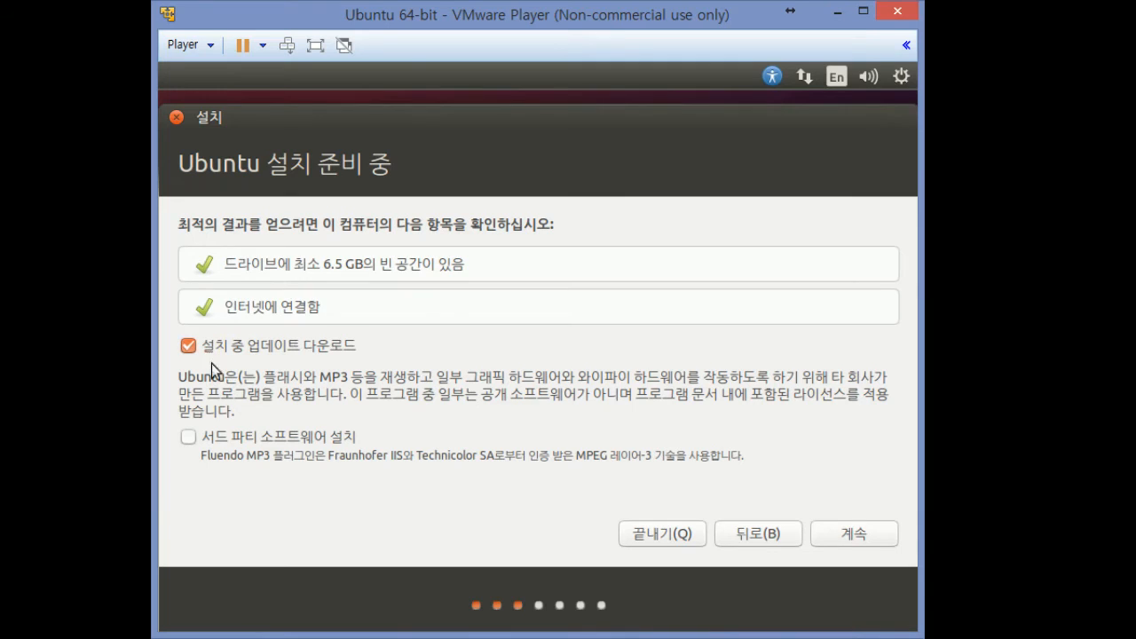
Check 서드 파티 소프트웨어 설치 and continue with 계속
{"action": "left_click", "coordinate": [243, 438]}
{"action": "left_click", "coordinate": [258, 446]}
{"action": "left_click", "coordinate": [258, 450]}
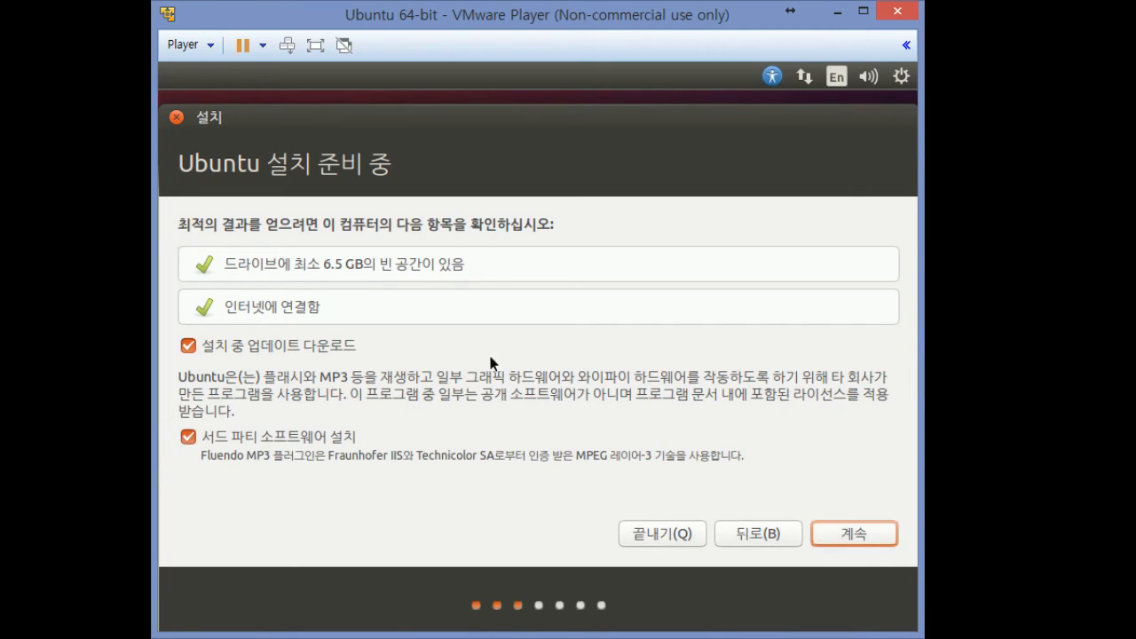
{"action": "left_click", "coordinate": [188, 437]}
{"action": "left_click", "coordinate": [190, 436]}
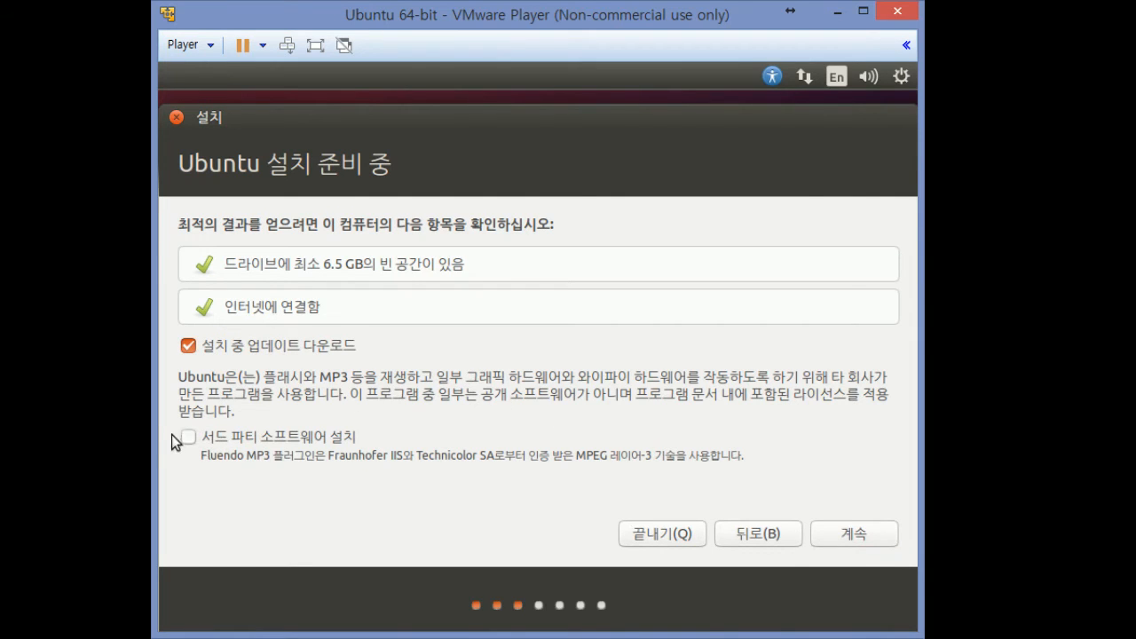
{"action": "left_click", "coordinate": [188, 437]}
{"action": "left_click", "coordinate": [858, 533]}
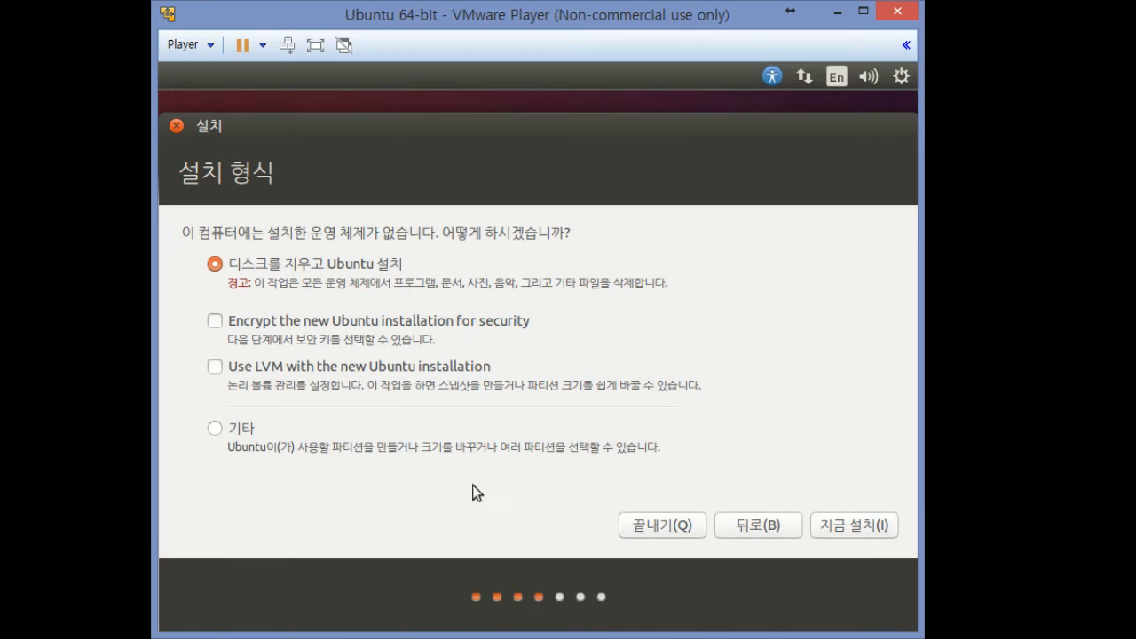
Keep 디스크를 지우고 Ubuntu 설치, start 지금 설치 and confirm writing changes to disk
{"action": "left_click", "coordinate": [872, 529]}
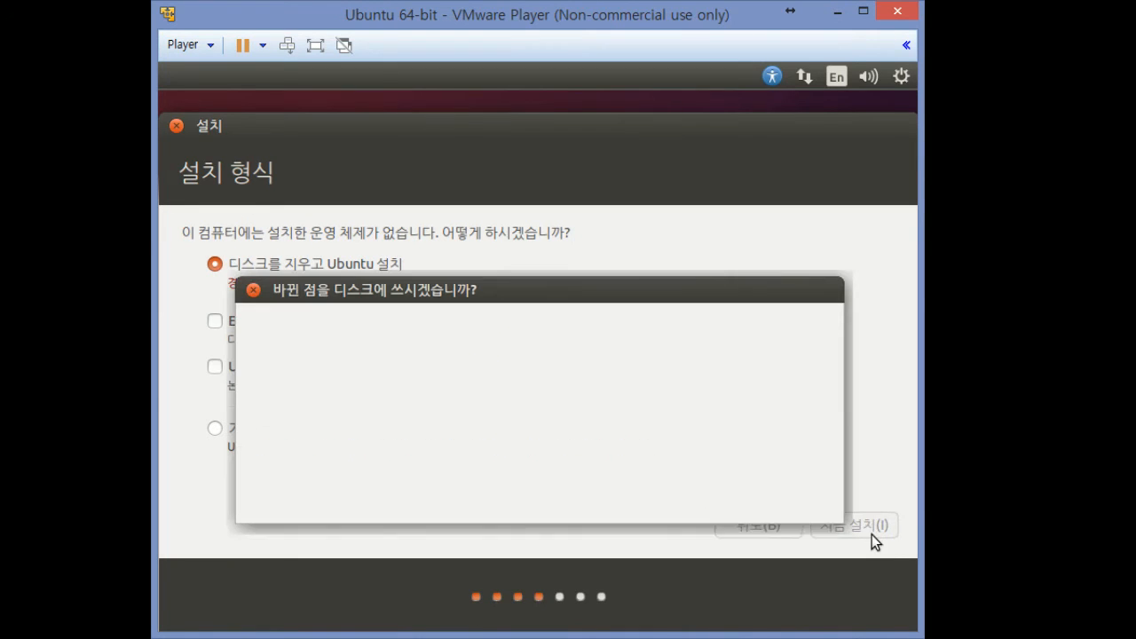
{"action": "left_click", "coordinate": [793, 497]}
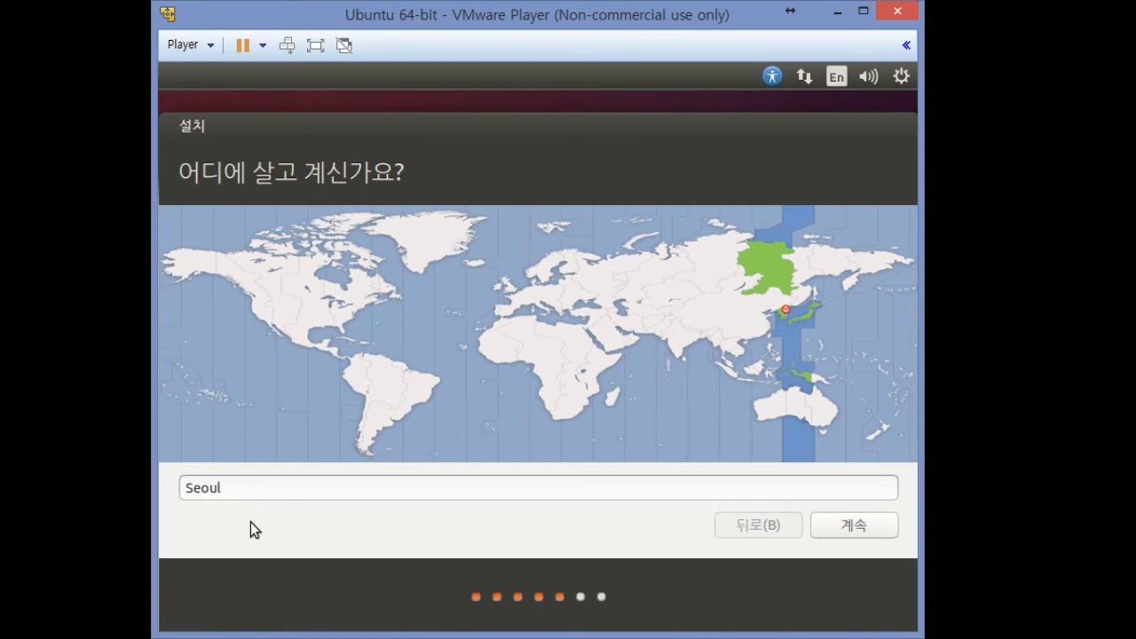
Accept the Pyongyang time zone and 한국어 keyboard layout, then focus the 이름 field
{"action": "left_click", "coordinate": [786, 306]}
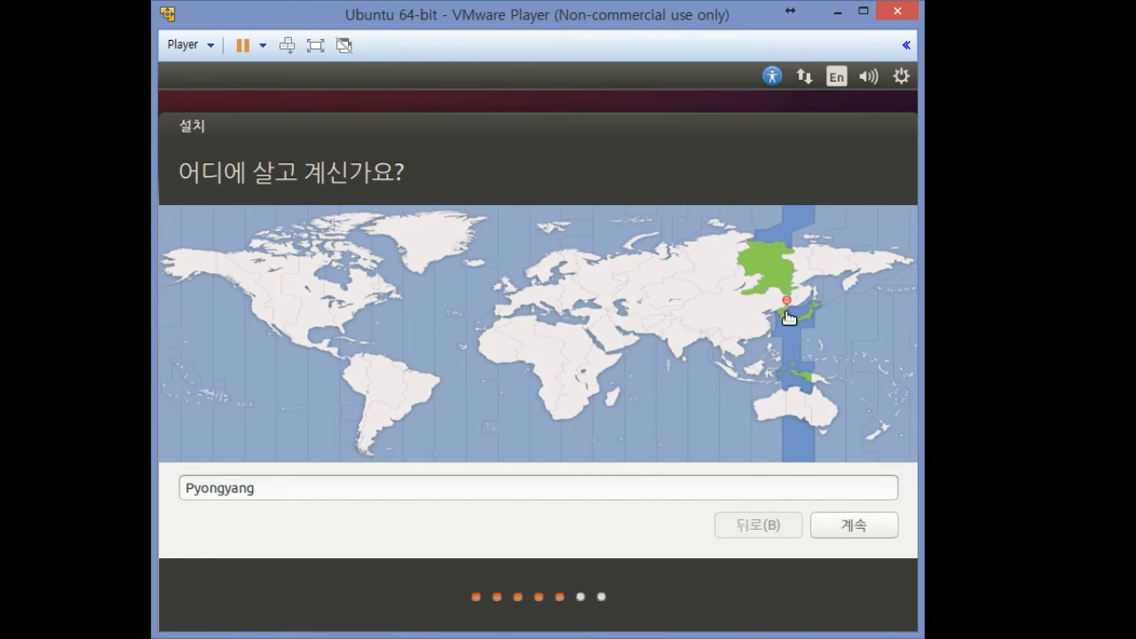
{"action": "left_click", "coordinate": [855, 528]}
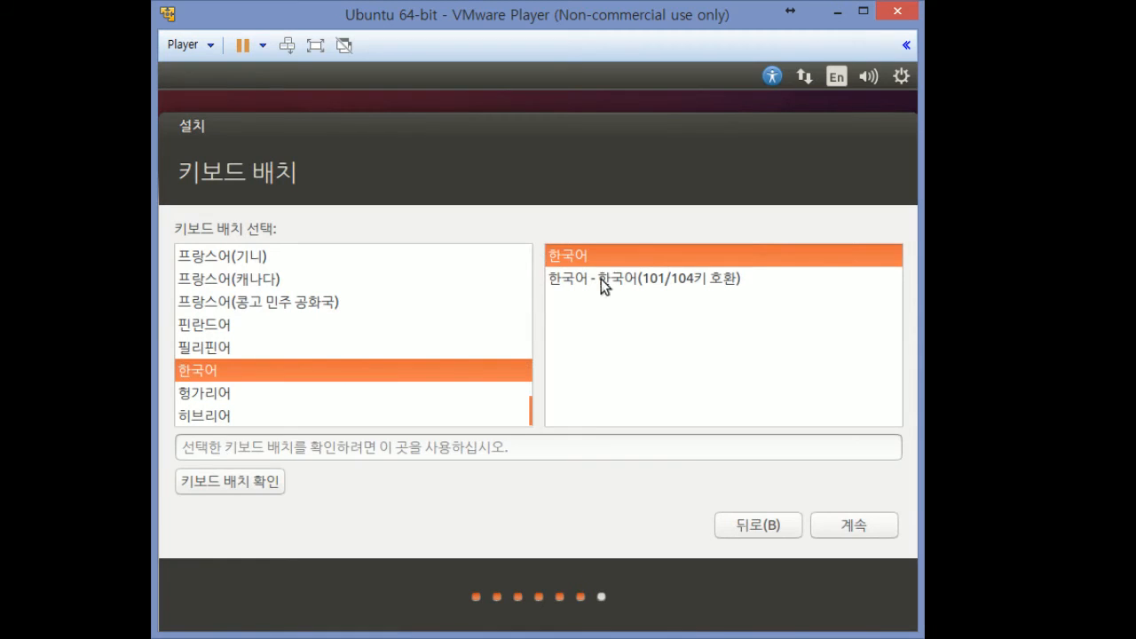
{"action": "left_click", "coordinate": [854, 529]}
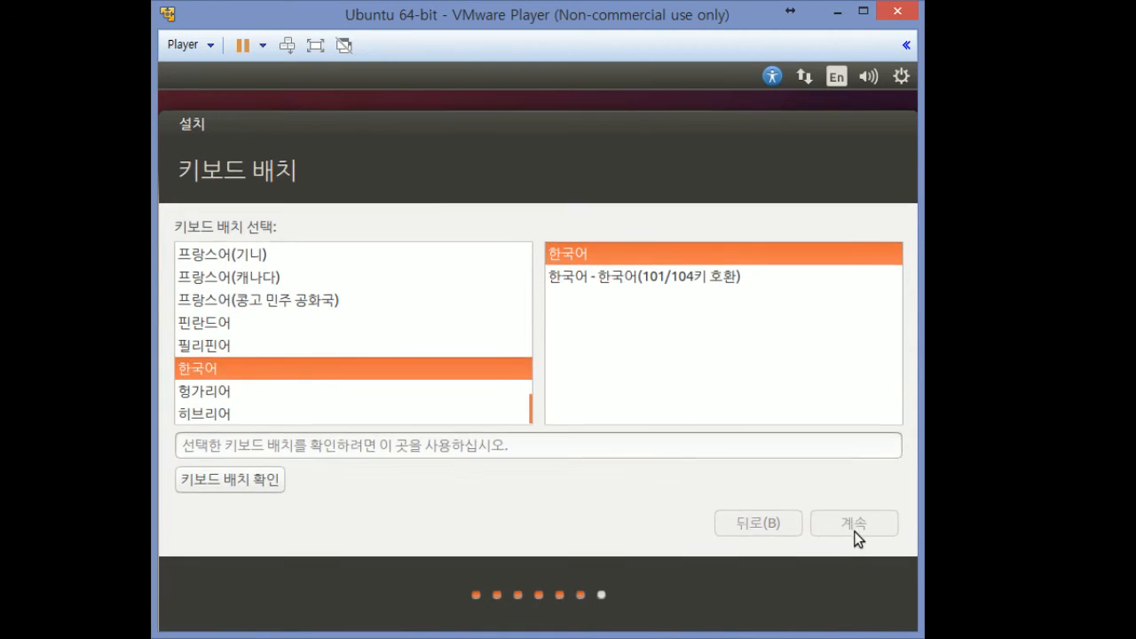
{"action": "left_click", "coordinate": [728, 528]}
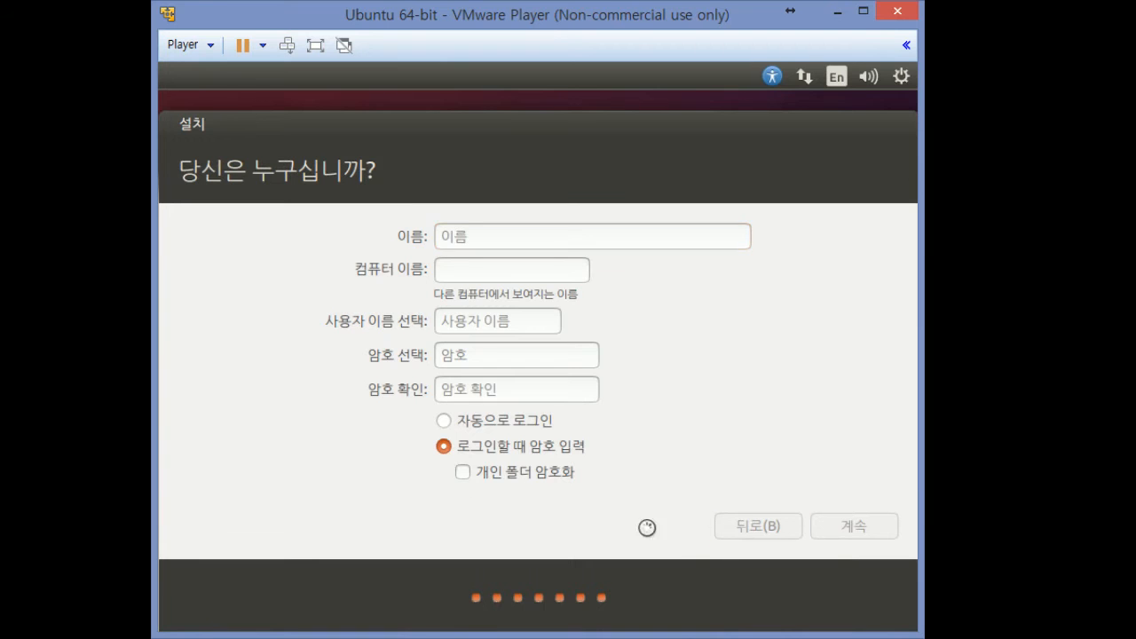
{"action": "left_click", "coordinate": [260, 484]}
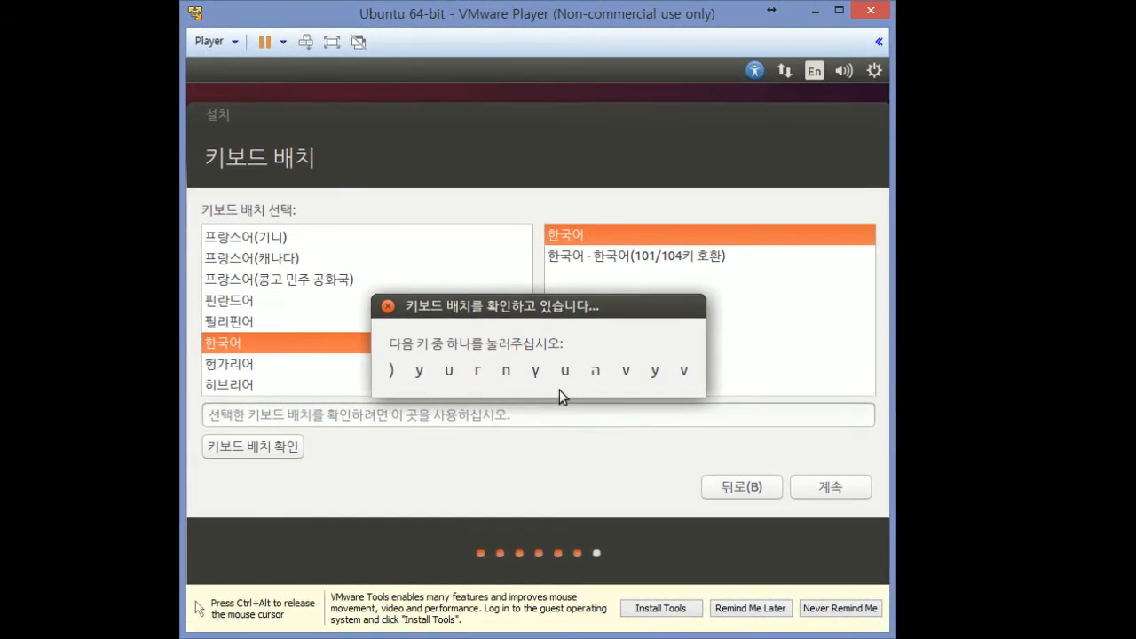
{"action": "left_click", "coordinate": [388, 306]}
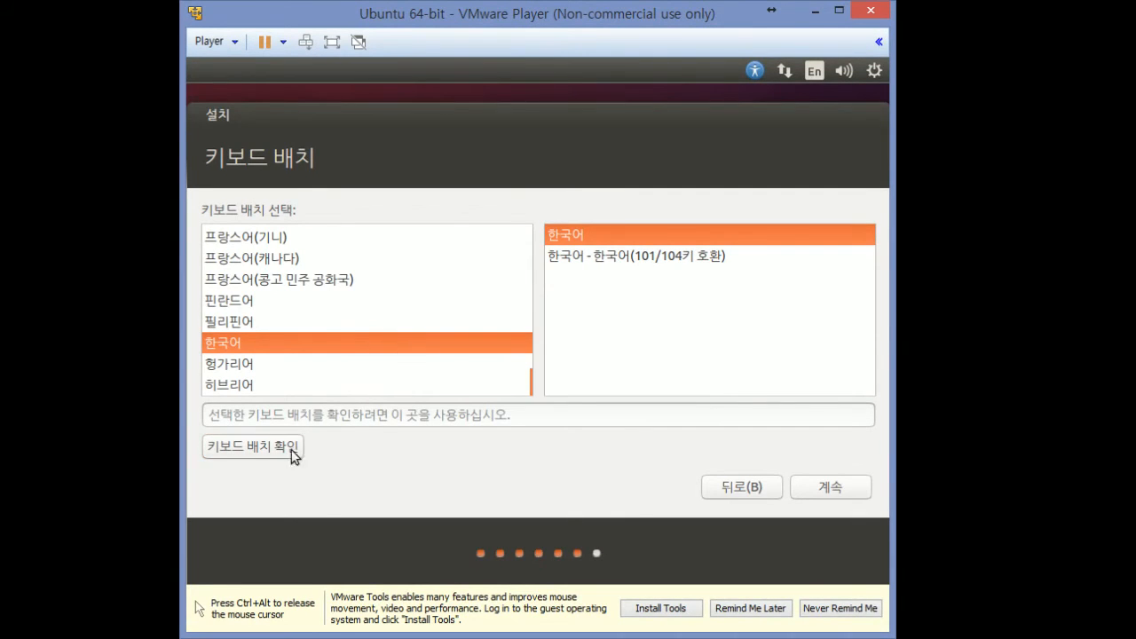
{"action": "left_click", "coordinate": [828, 491]}
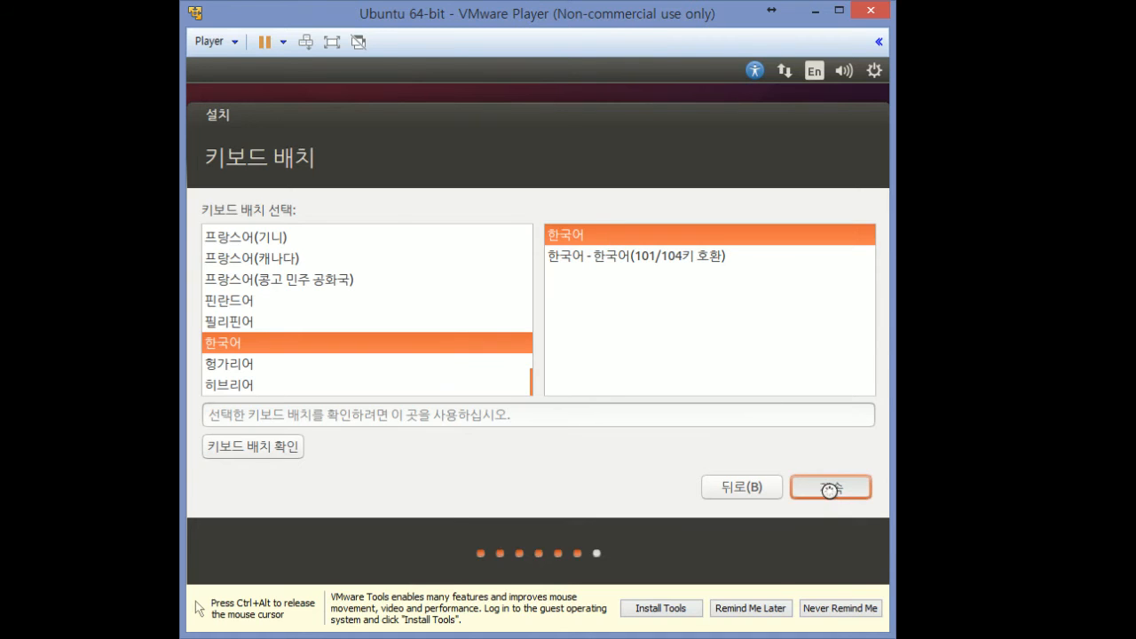
{"action": "left_click", "coordinate": [569, 271]}
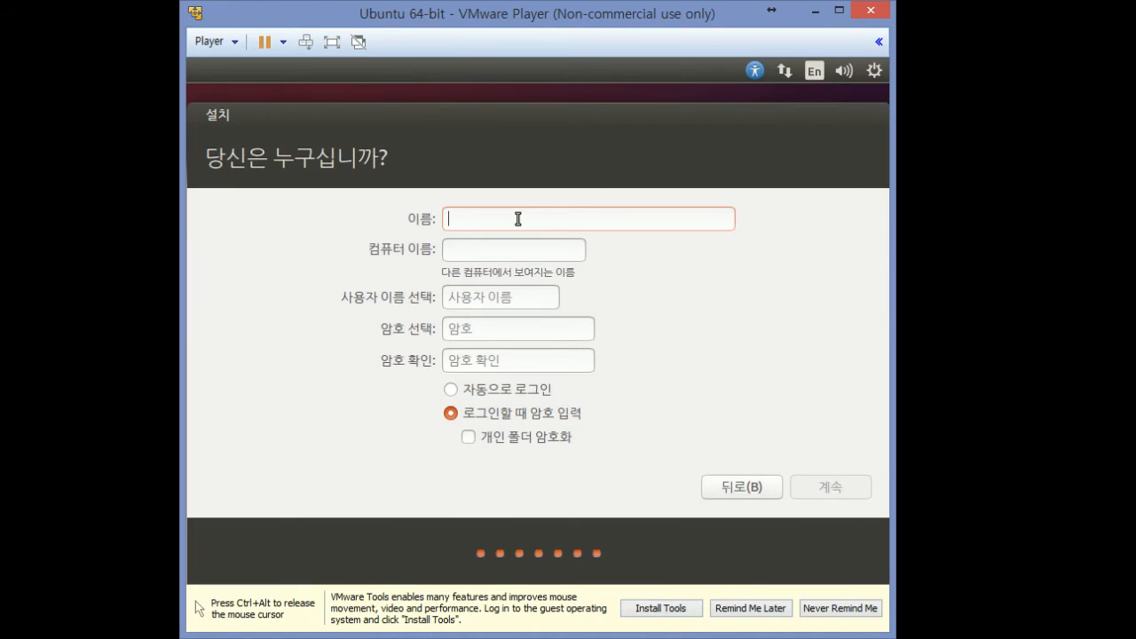
Enter the name 'lockpick', keep the auto-filled names, and enter and confirm the account password
{"action": "type", "text": "lockpi"}
{"action": "key", "text": "BackSpace"}
{"action": "key", "text": "BackSpace"}
{"action": "key", "text": "BackSpace"}
{"action": "key", "text": "BackSpace"}
{"action": "key", "text": "BackSpace"}
{"action": "key", "text": "BackSpace"}
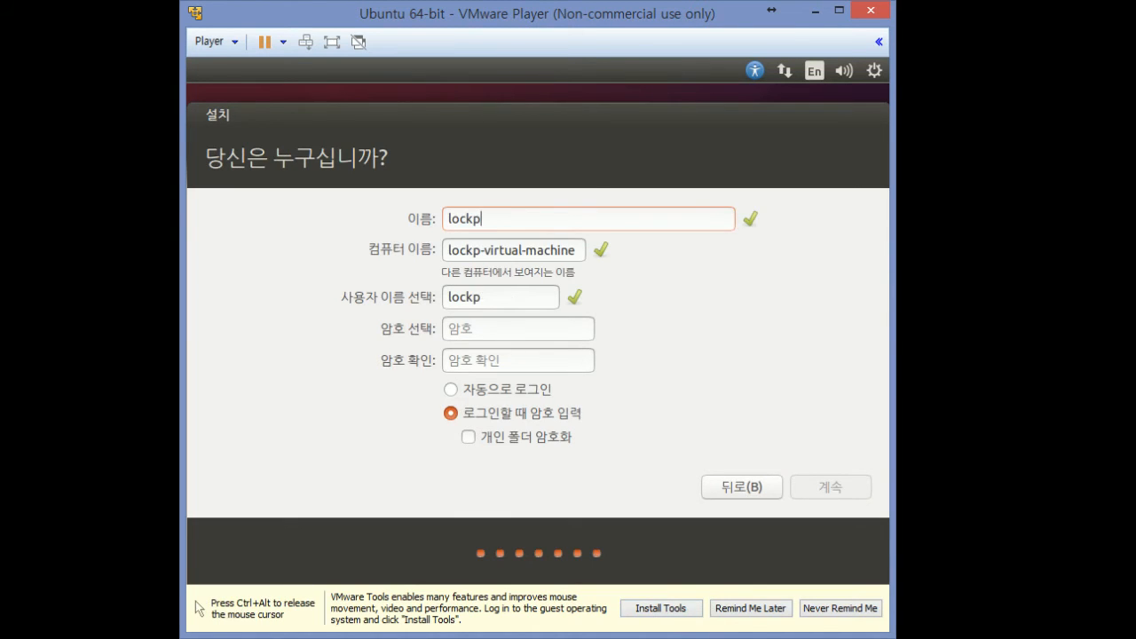
{"action": "type", "text": "lockpick"}
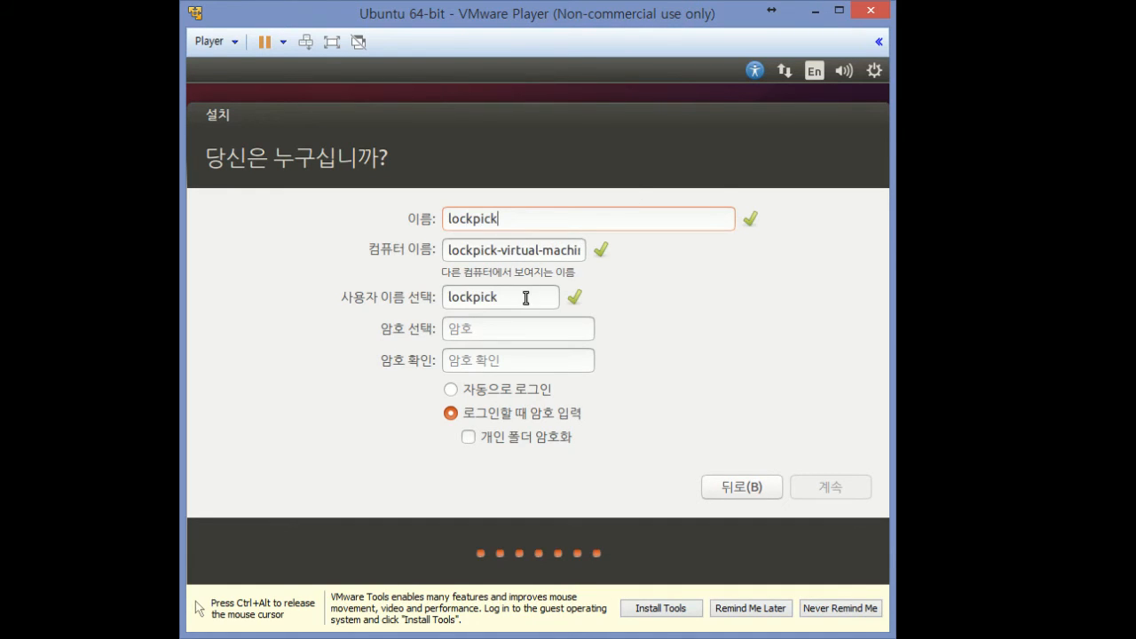
{"action": "left_click_drag", "start_coordinate": [526, 298], "coordinate": [401, 249]}
{"action": "left_click", "coordinate": [471, 328]}
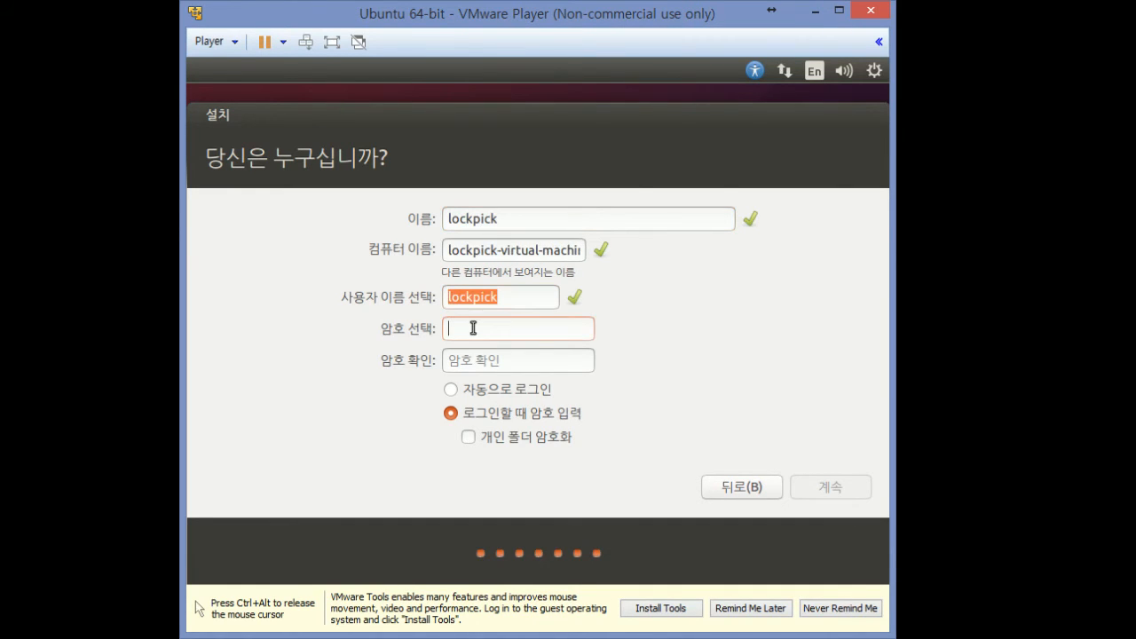
{"action": "type", "text": "123456789"}
{"action": "key", "text": "Tab"}
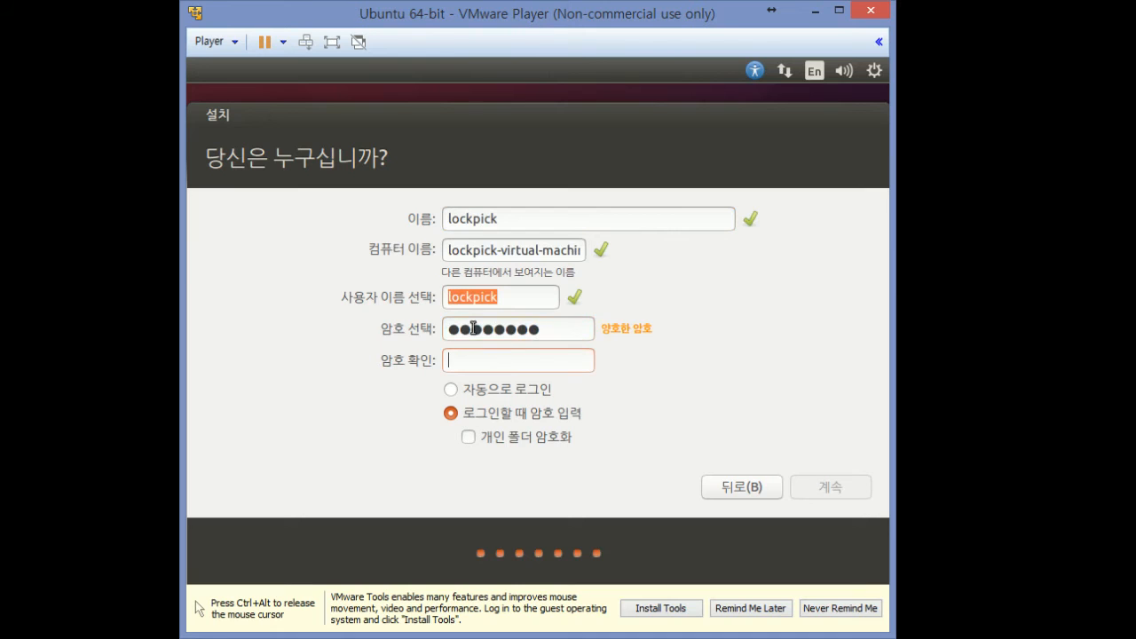
{"action": "type", "text": "12345678"}
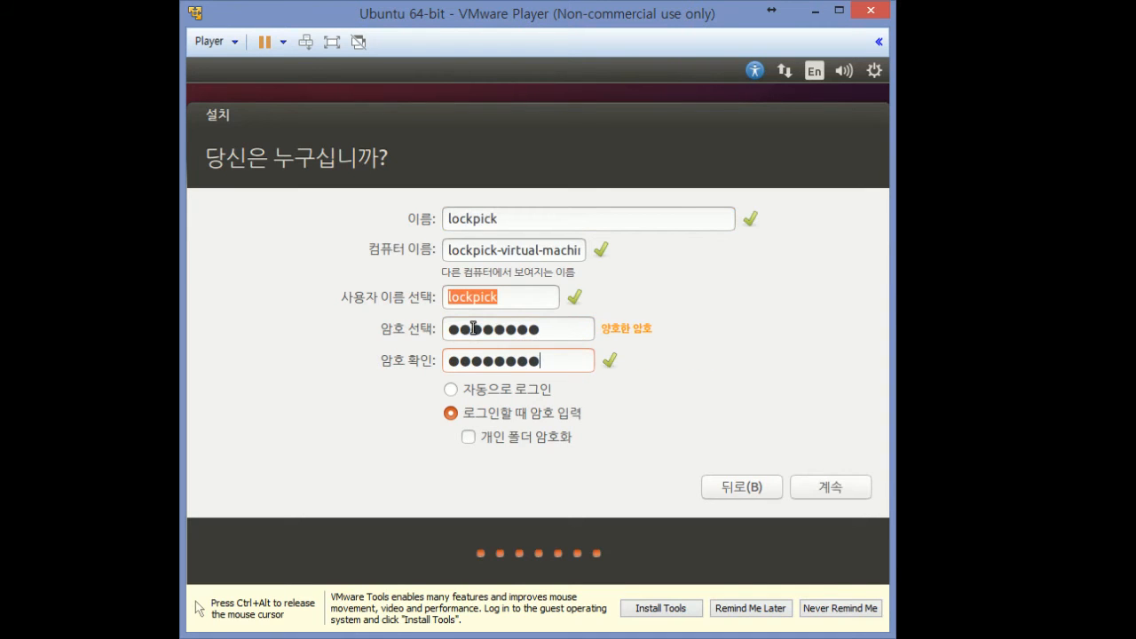
Require the password at login (로그인할 때 암호 입력) and continue with the installation
{"action": "left_click", "coordinate": [451, 390]}
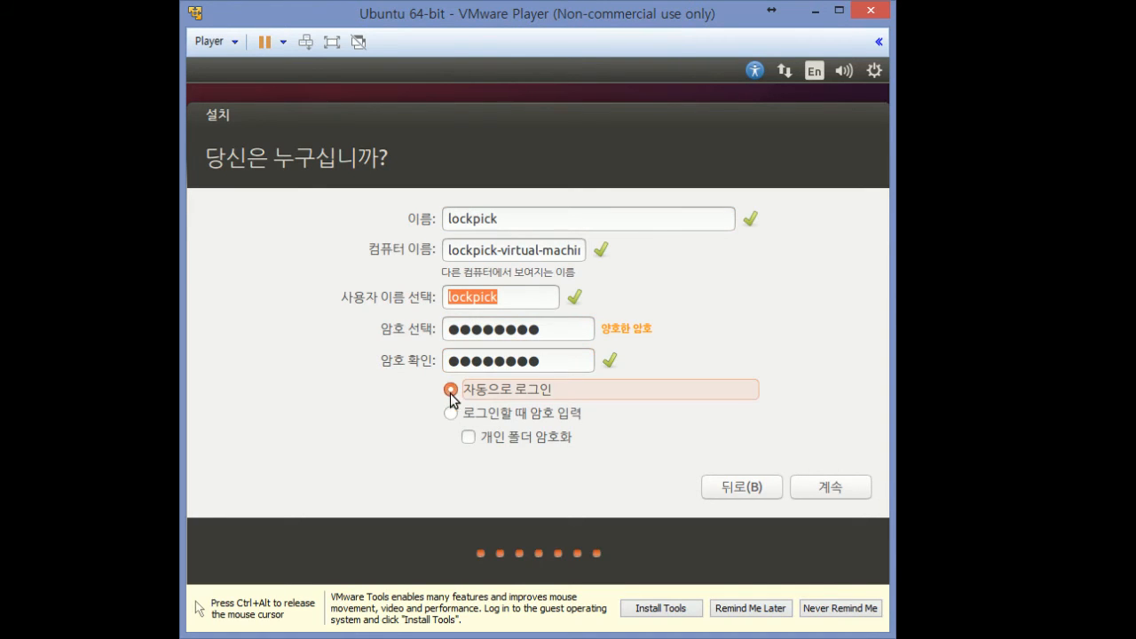
{"action": "left_click", "coordinate": [466, 414]}
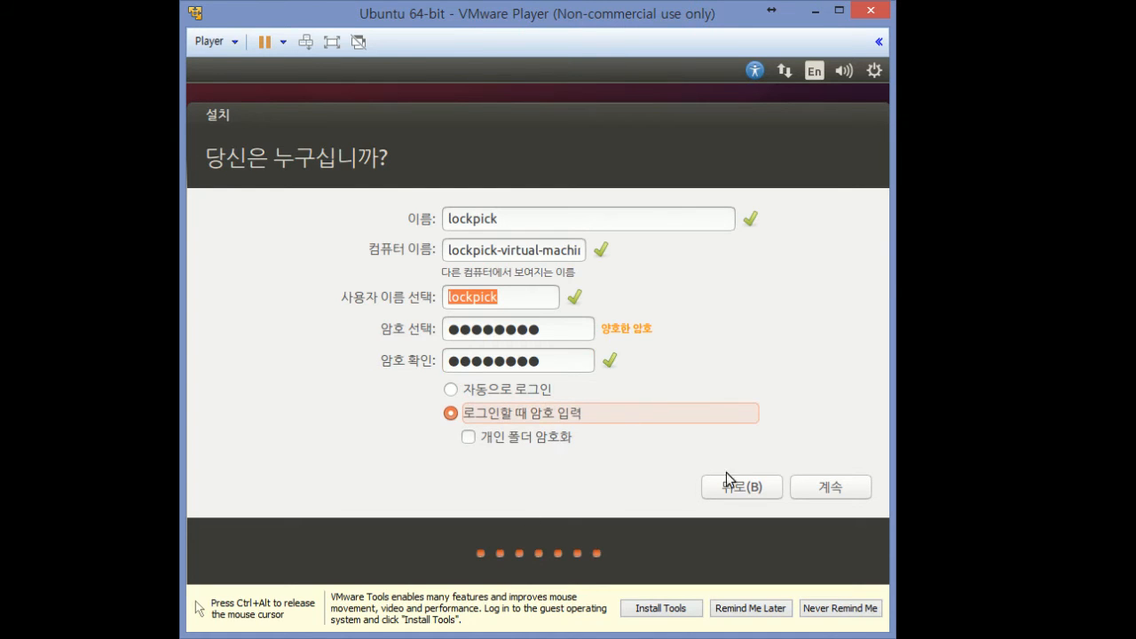
{"action": "left_click", "coordinate": [818, 485]}
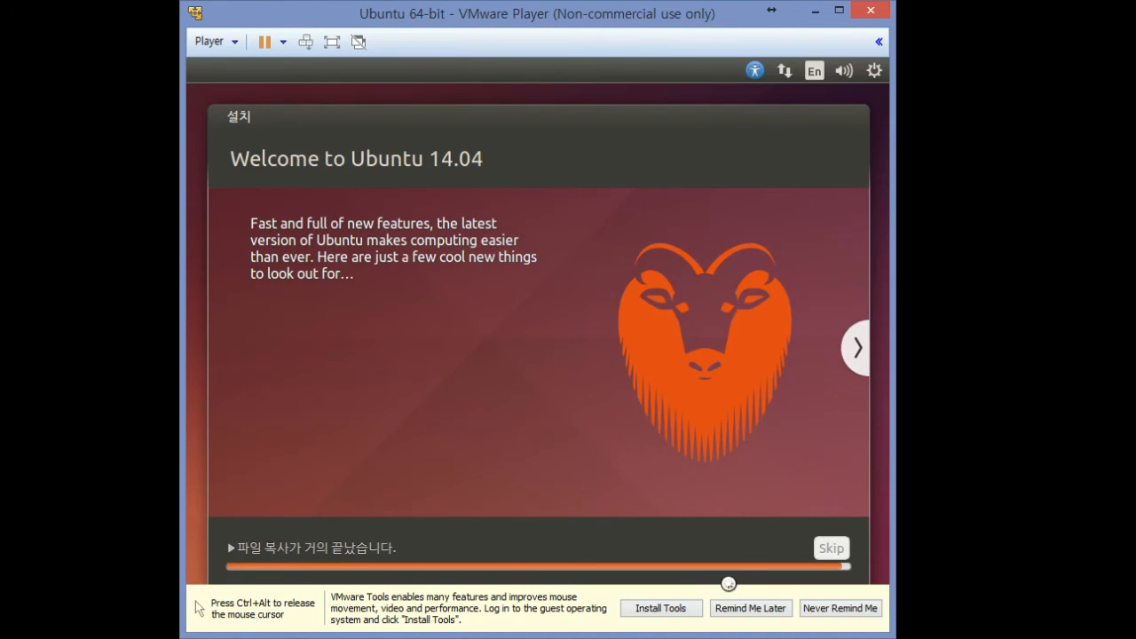
Advance the installer slideshow through the software, music, photos, web and office slides
{"action": "left_click", "coordinate": [857, 343]}
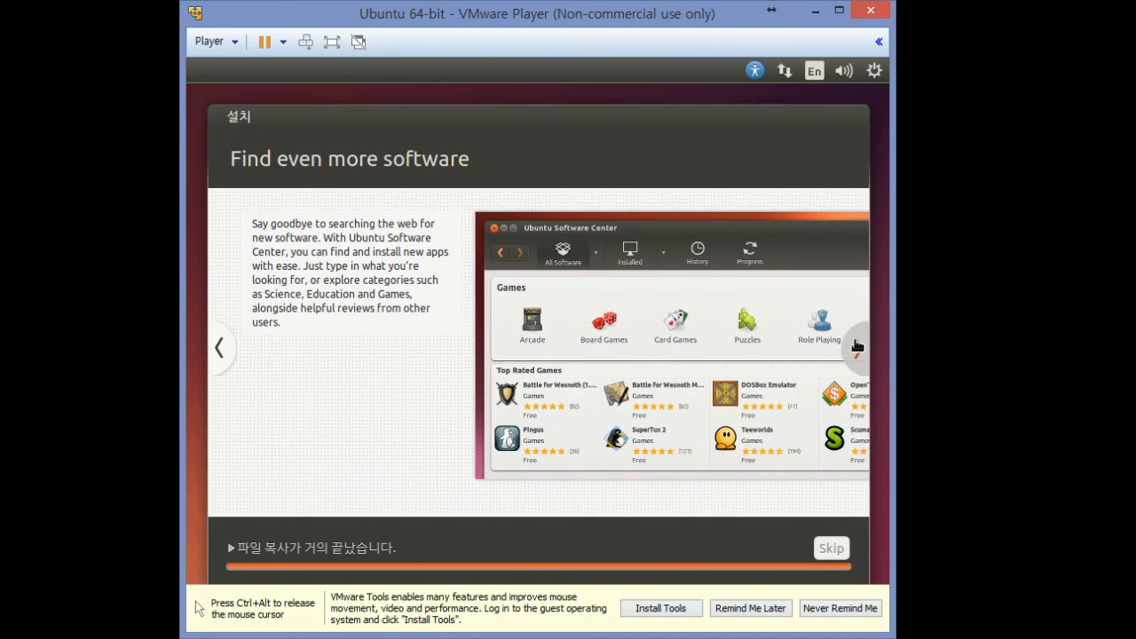
{"action": "left_click", "coordinate": [857, 347]}
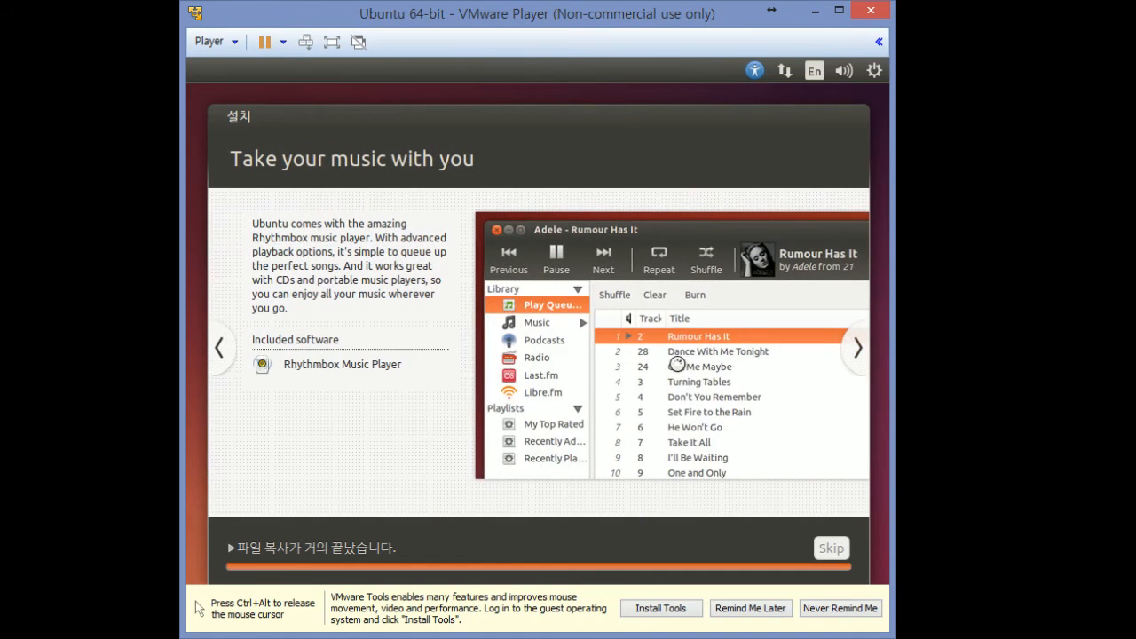
{"action": "left_click", "coordinate": [855, 349]}
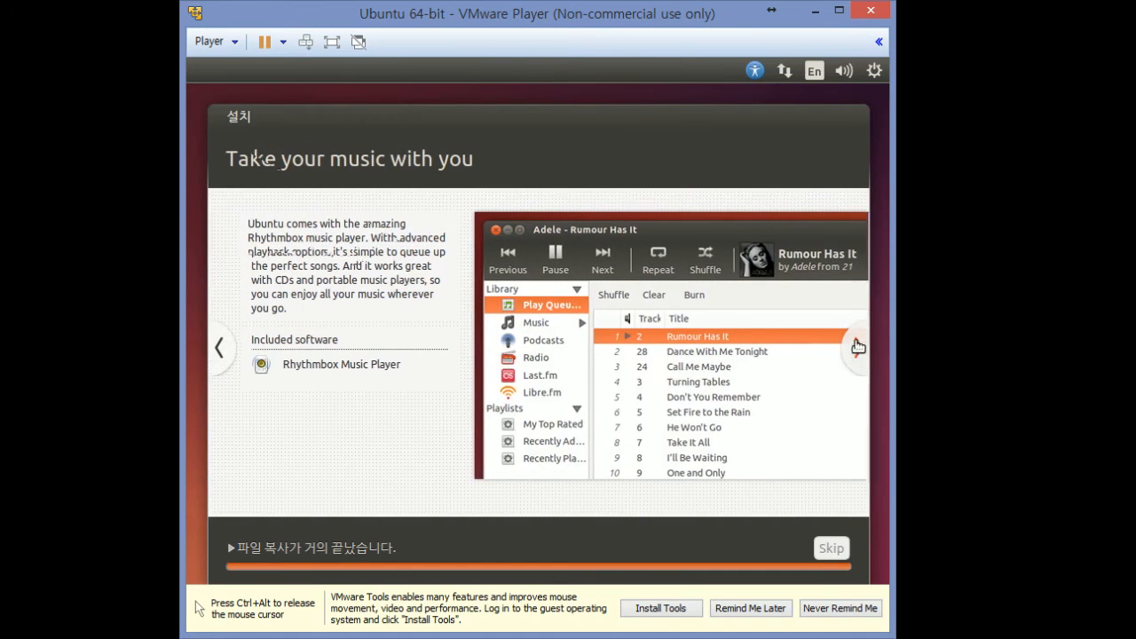
{"action": "left_click", "coordinate": [857, 349]}
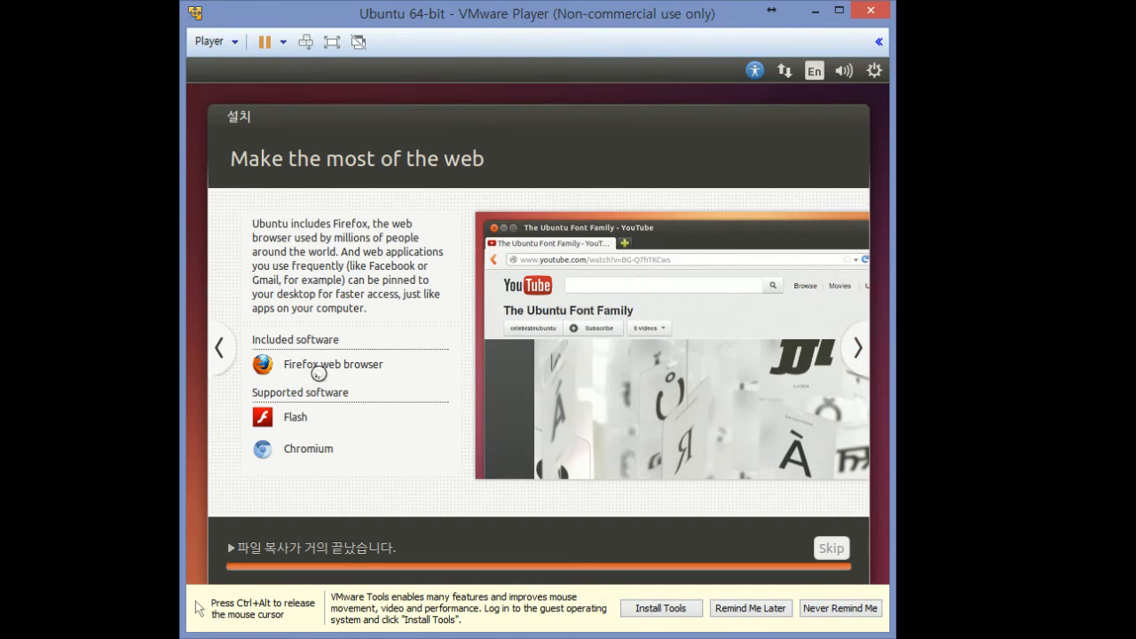
{"action": "left_click", "coordinate": [859, 347]}
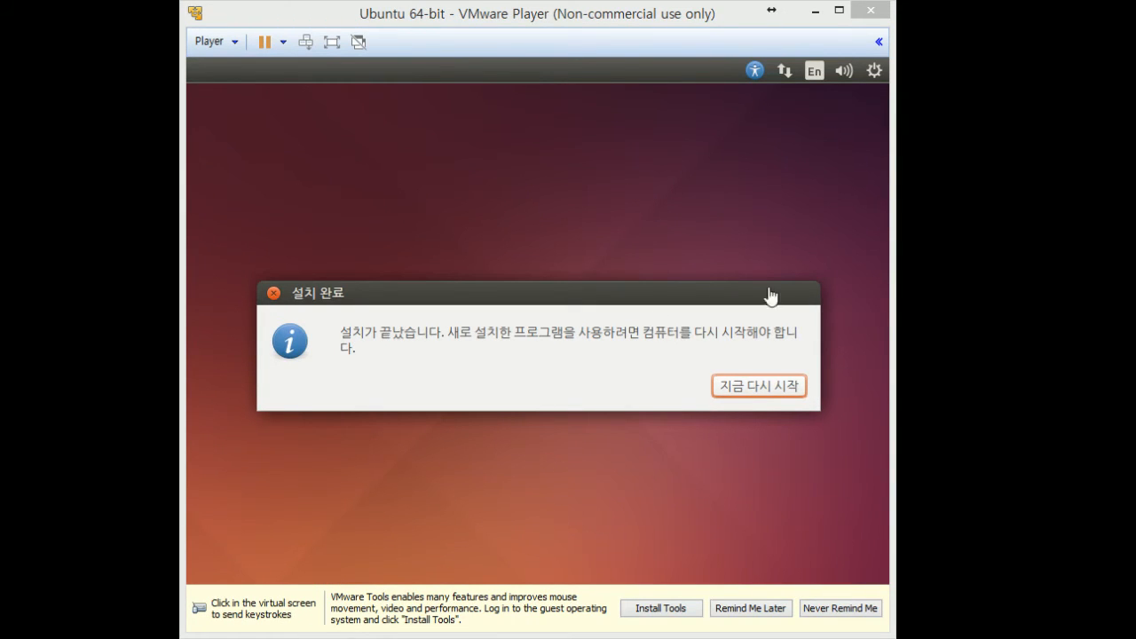
Choose 지금 다시 시작 in the 설치 완료 dialog to restart the VM
{"action": "left_click", "coordinate": [751, 386]}
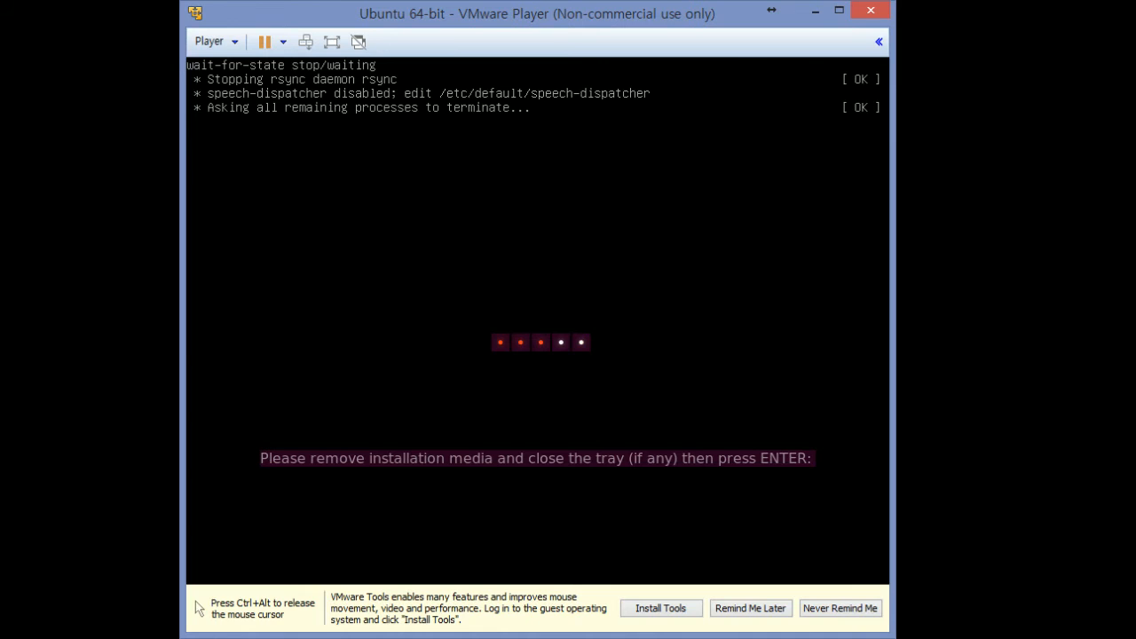
Check the VM's CD/DVD under Removable Devices, then return to the VM and press Enter
{"action": "key", "text": "ctrl+alt"}
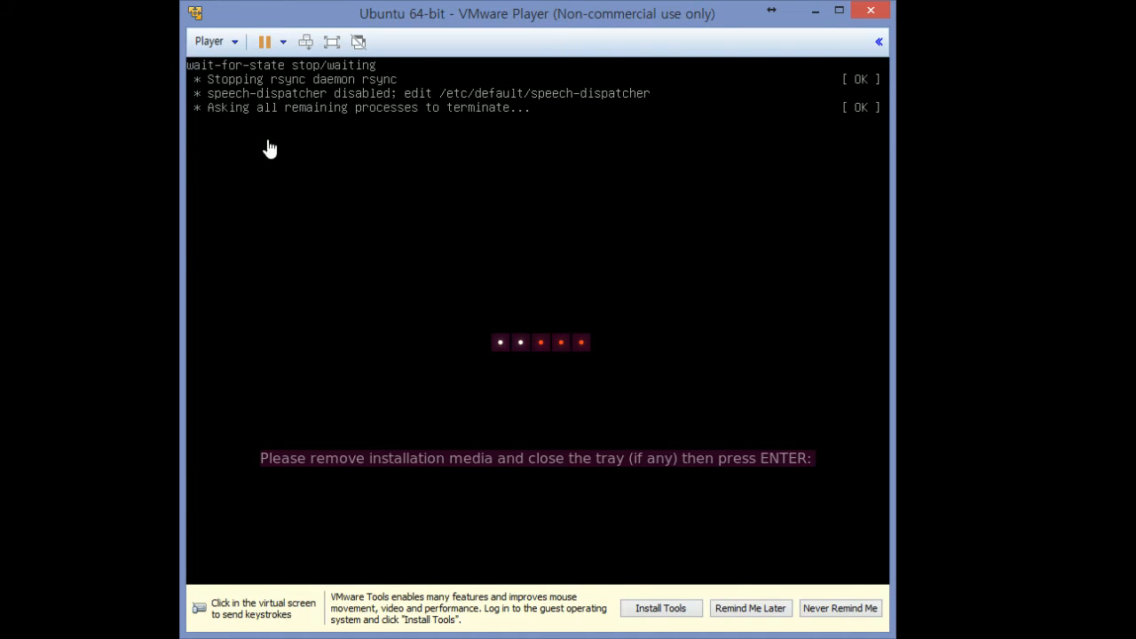
{"action": "left_click", "coordinate": [218, 47]}
{"action": "mouse_move", "coordinate": [289, 114]}
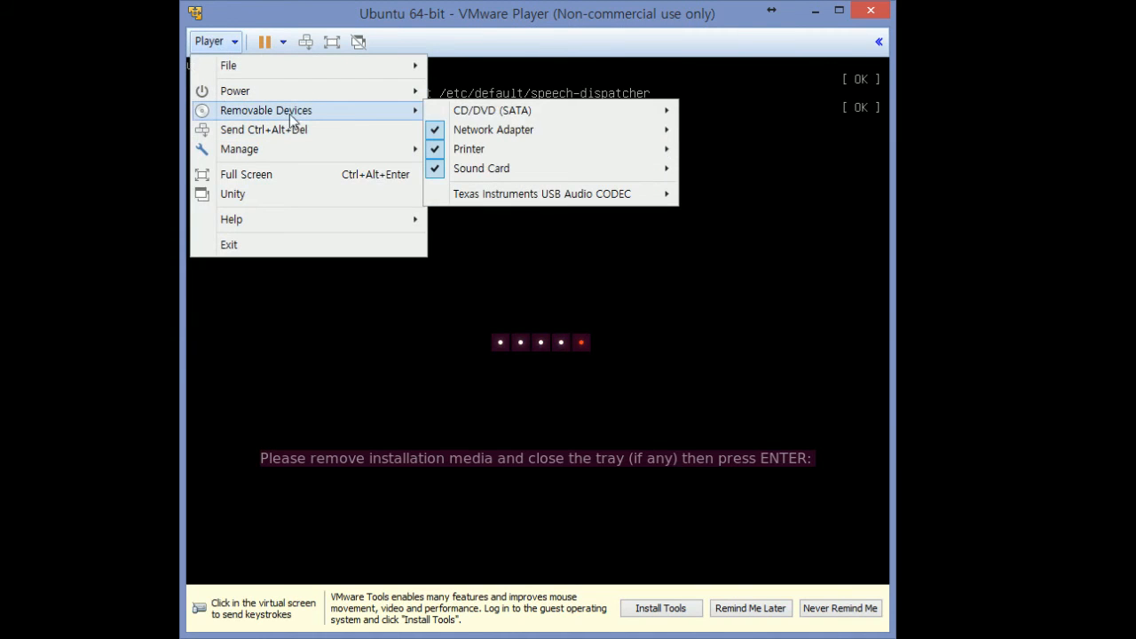
{"action": "left_click", "coordinate": [536, 33]}
{"action": "left_click", "coordinate": [538, 187]}
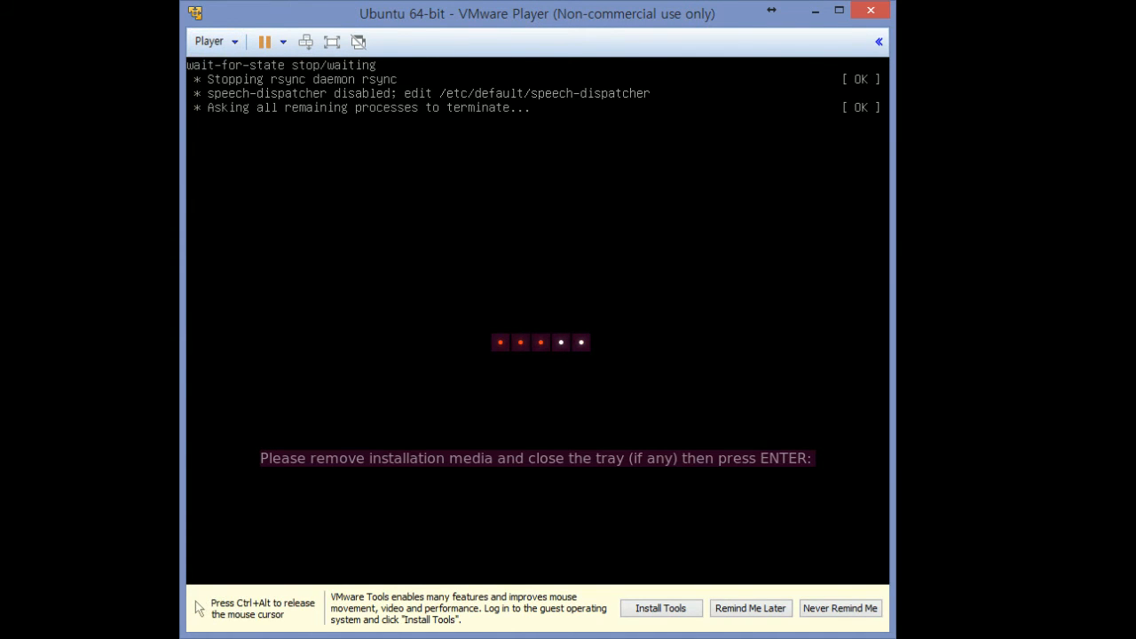
{"action": "key", "text": "Return"}
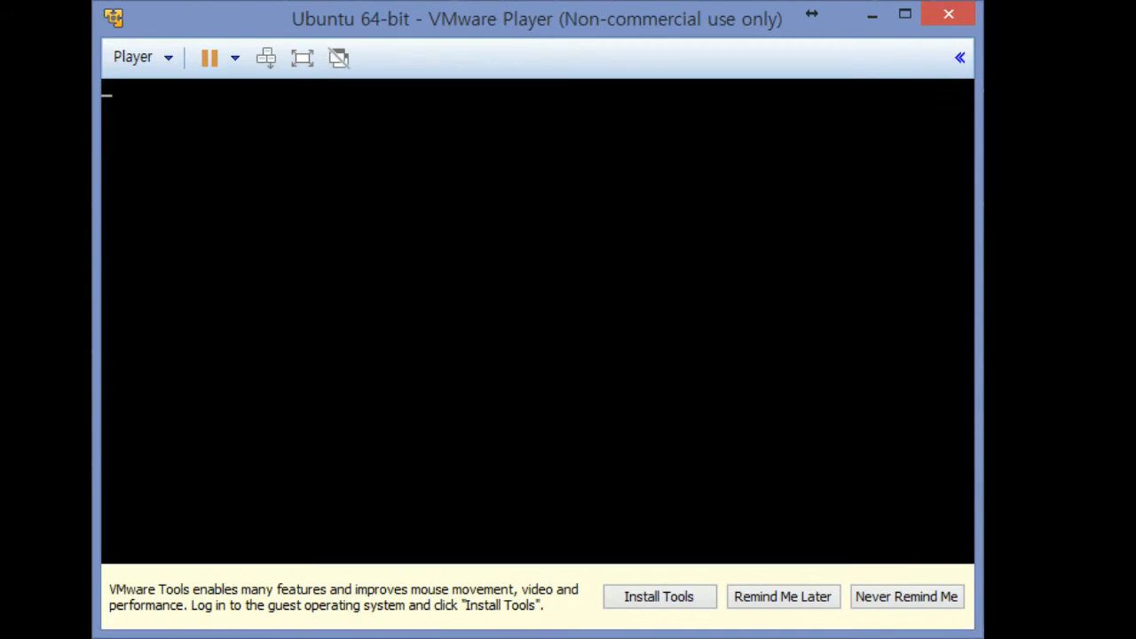
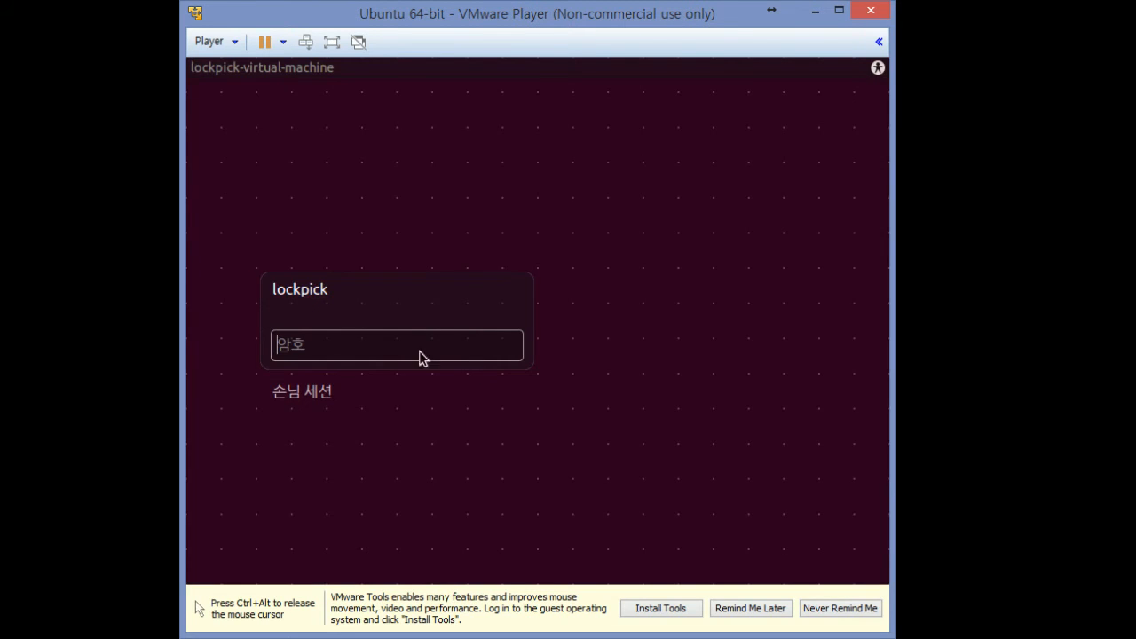
Log in to the Ubuntu guest with the account password, then release the mouse to the host
{"action": "type", "text": "••••••••"}
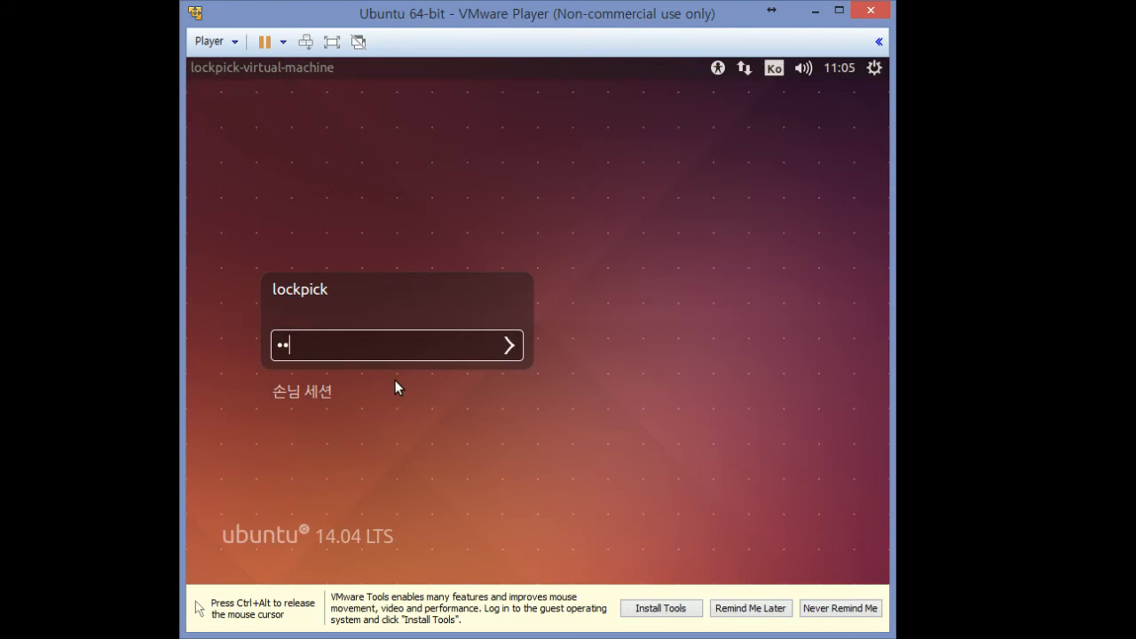
{"action": "key", "text": "Return"}
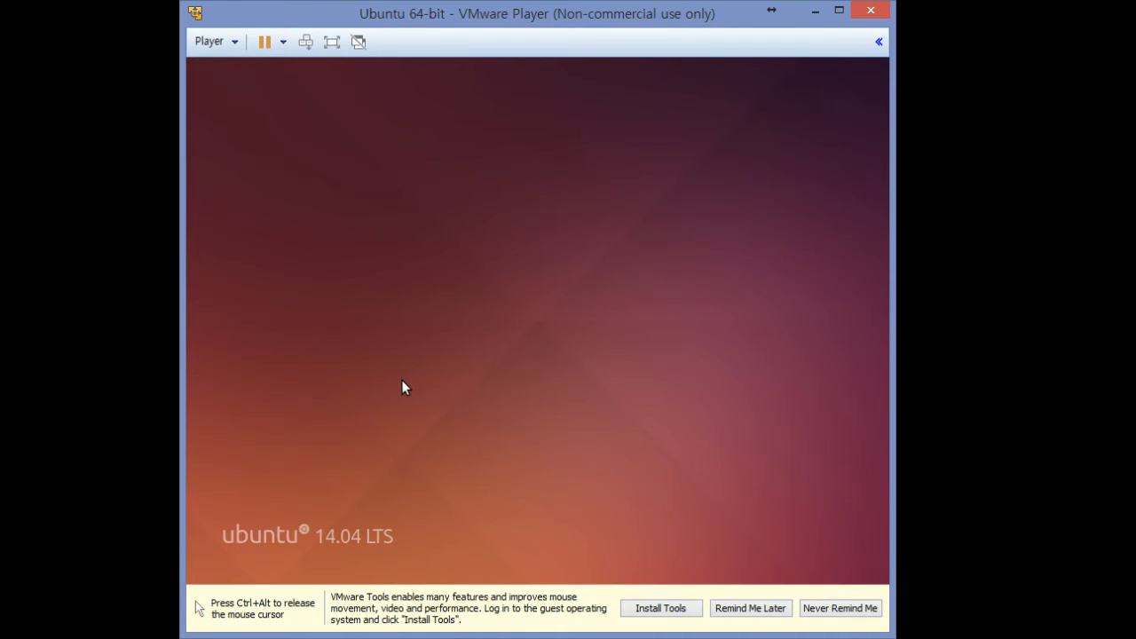
{"action": "key", "text": "ctrl+alt"}
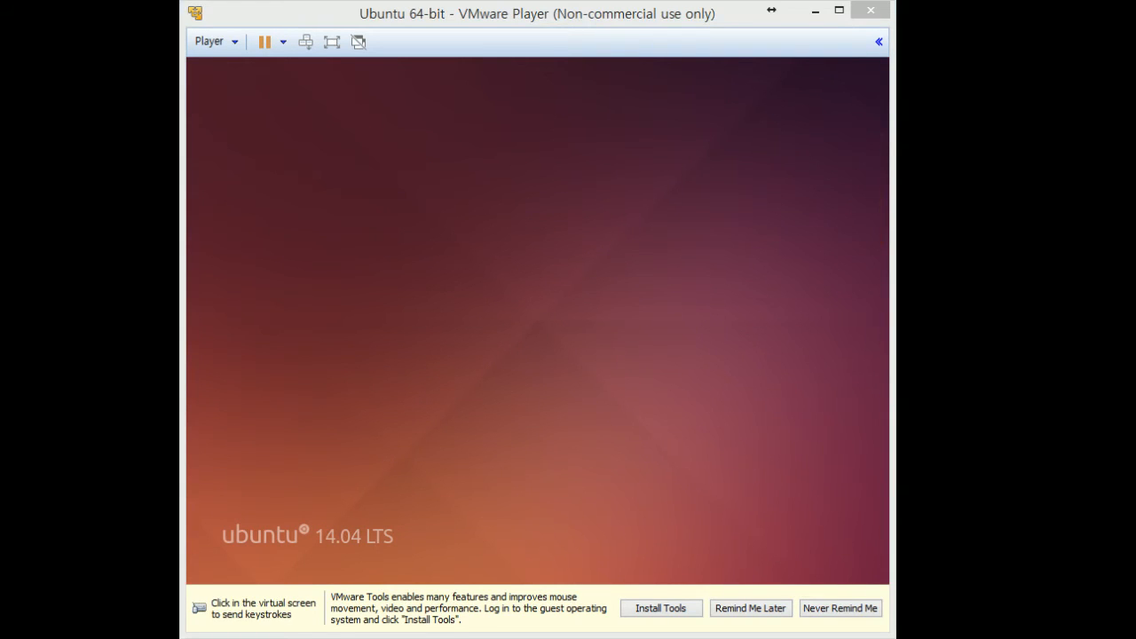
Check the input-method indicator menu and choose the Hangul input method
{"action": "left_click", "coordinate": [381, 221]}
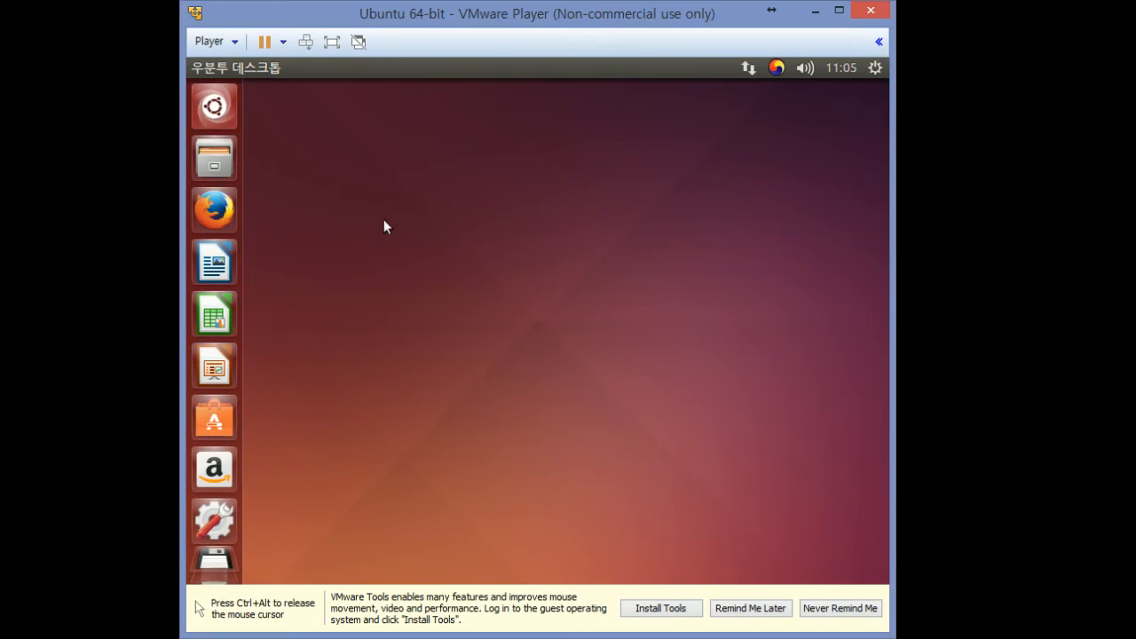
{"action": "left_click", "coordinate": [776, 69]}
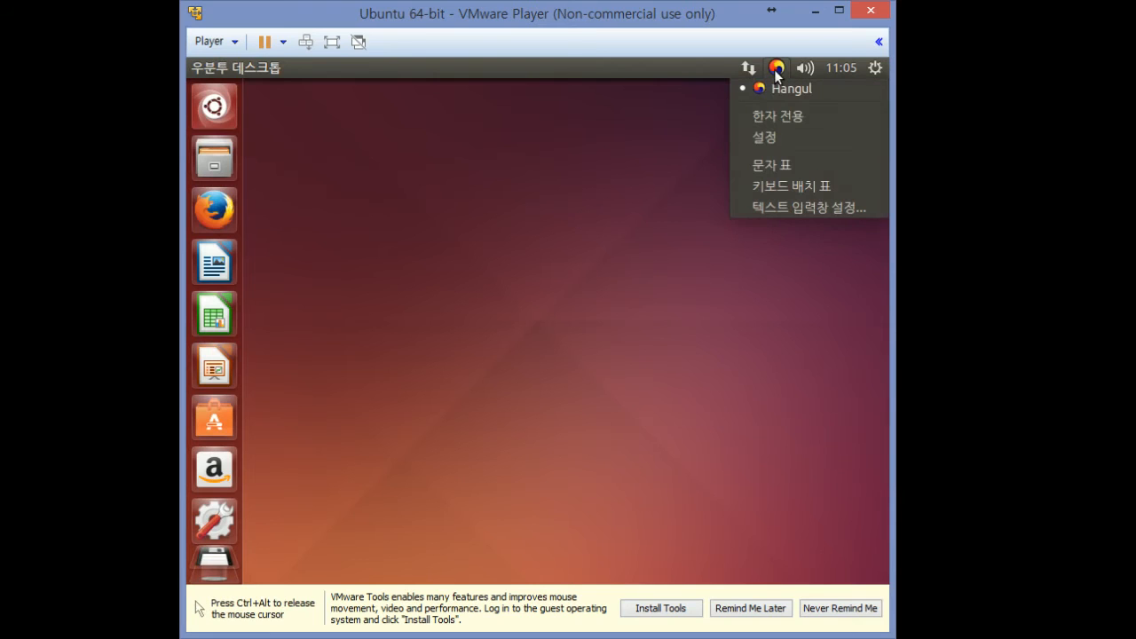
{"action": "left_click", "coordinate": [777, 69]}
{"action": "left_click", "coordinate": [777, 69]}
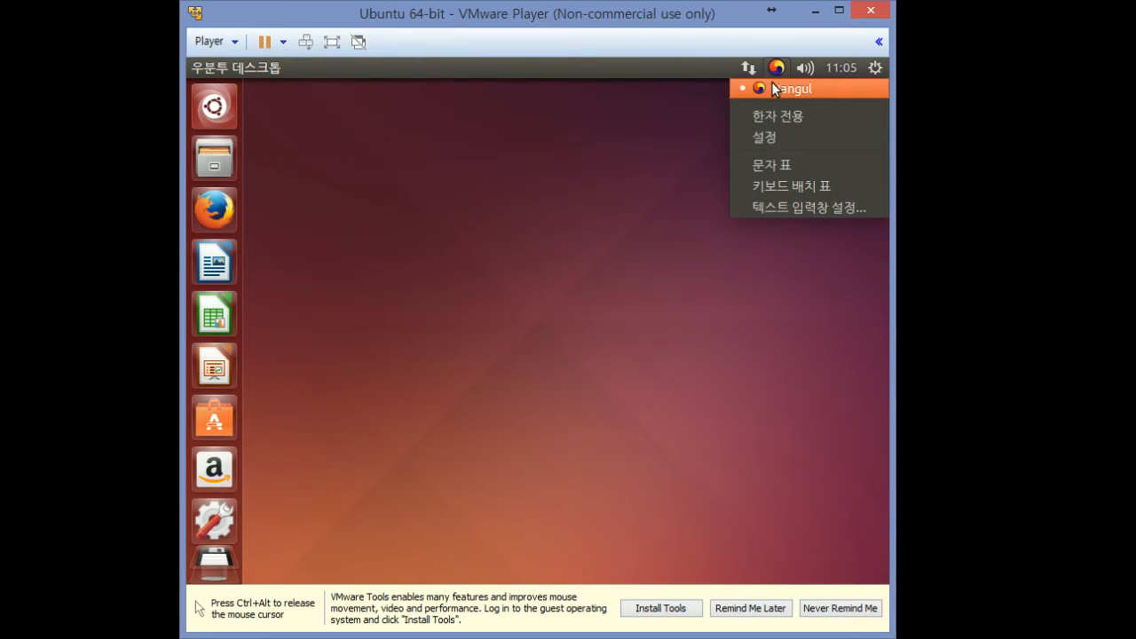
{"action": "left_click", "coordinate": [776, 70]}
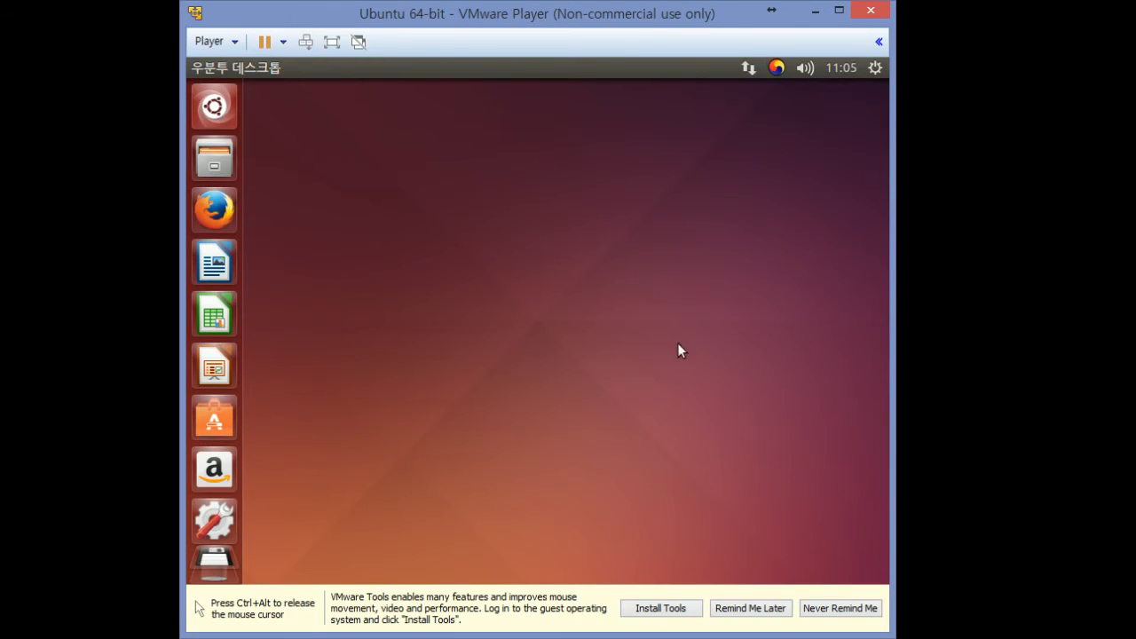
Mount the VMware Tools installer disc via Install Tools, then close its file window
{"action": "left_click", "coordinate": [667, 609]}
{"action": "left_click", "coordinate": [667, 546]}
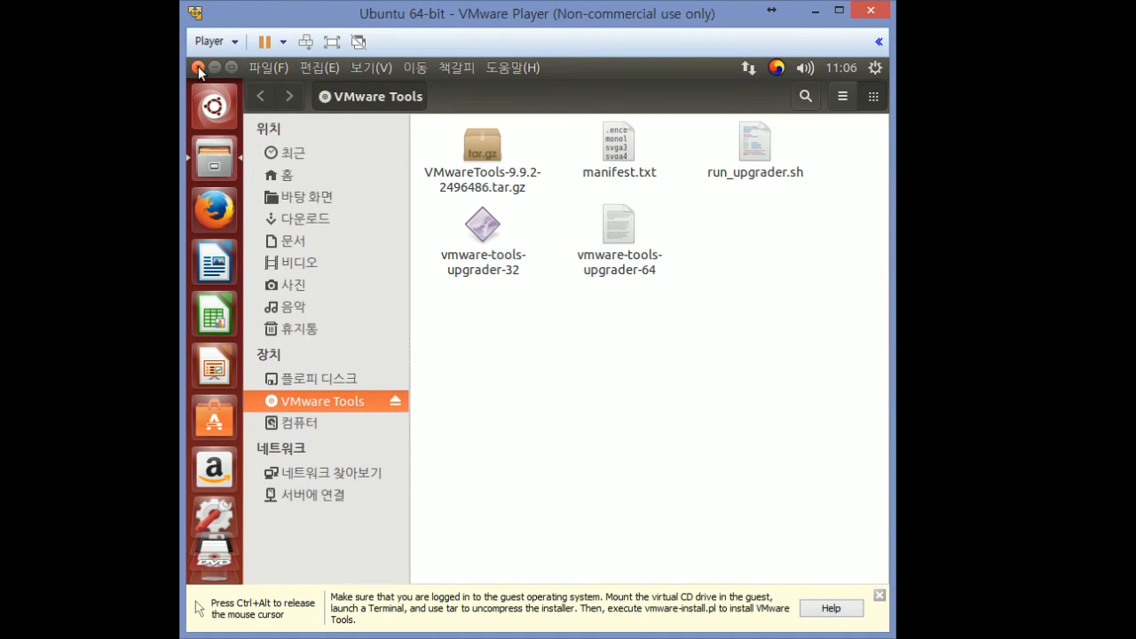
{"action": "left_click", "coordinate": [198, 68]}
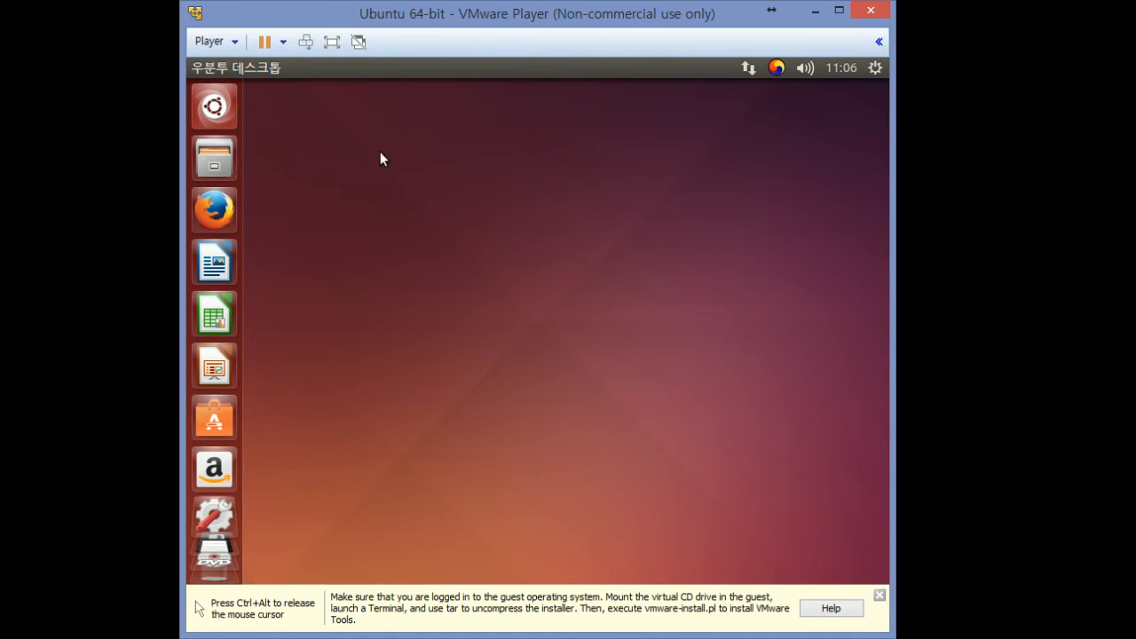
Search the Dash for 터미널 and launch Terminal
{"action": "left_click", "coordinate": [217, 116]}
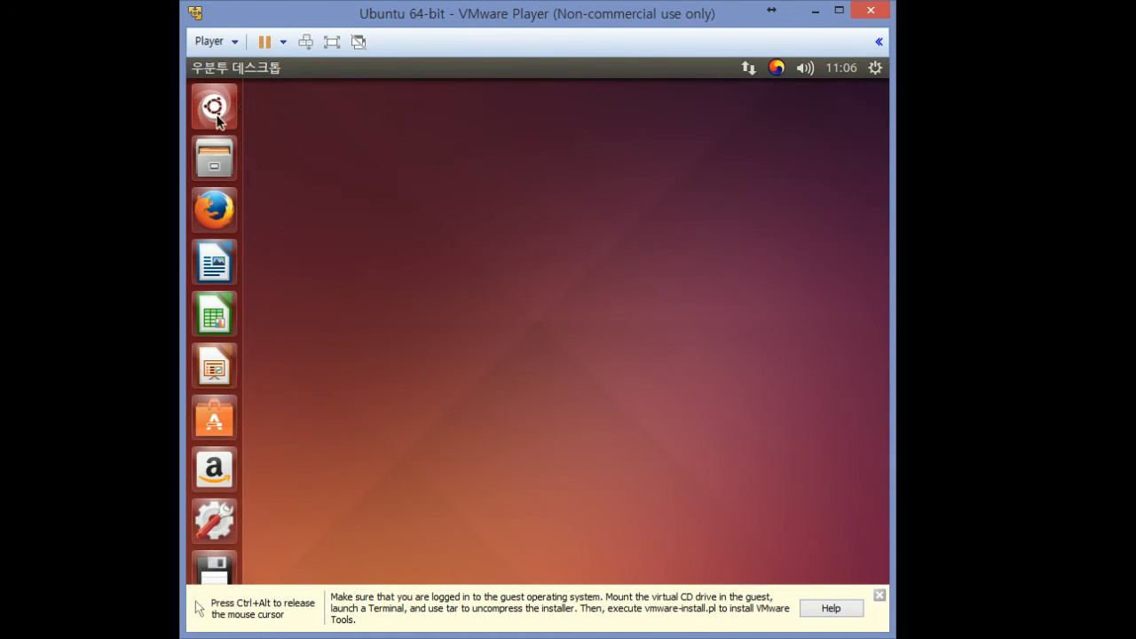
{"action": "left_click", "coordinate": [218, 115]}
{"action": "left_click", "coordinate": [228, 116]}
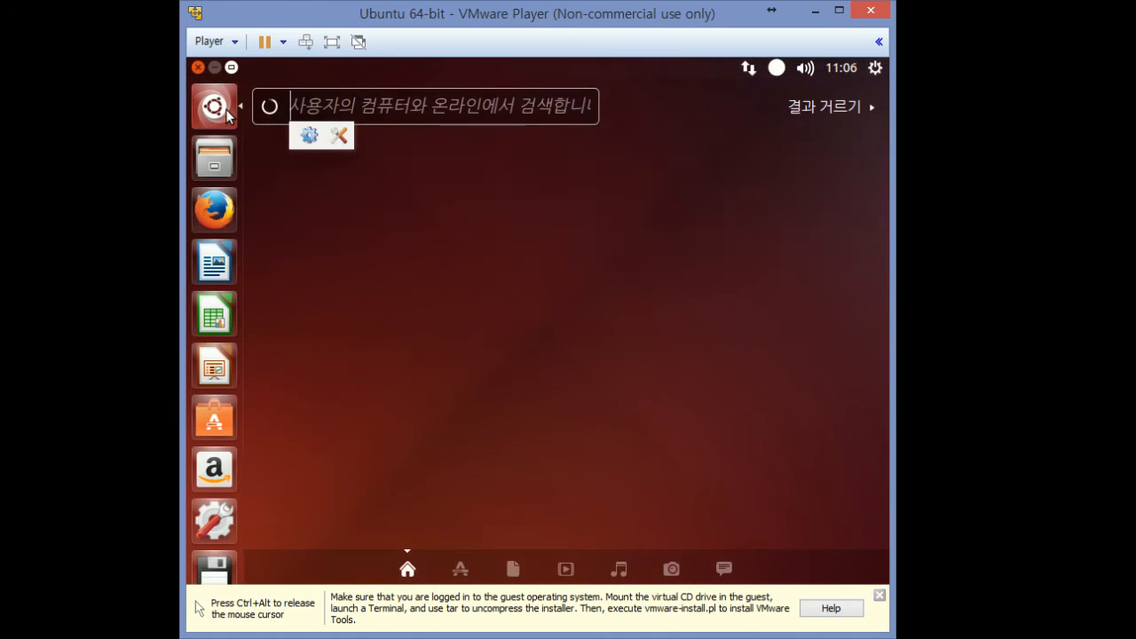
{"action": "left_click", "coordinate": [346, 119]}
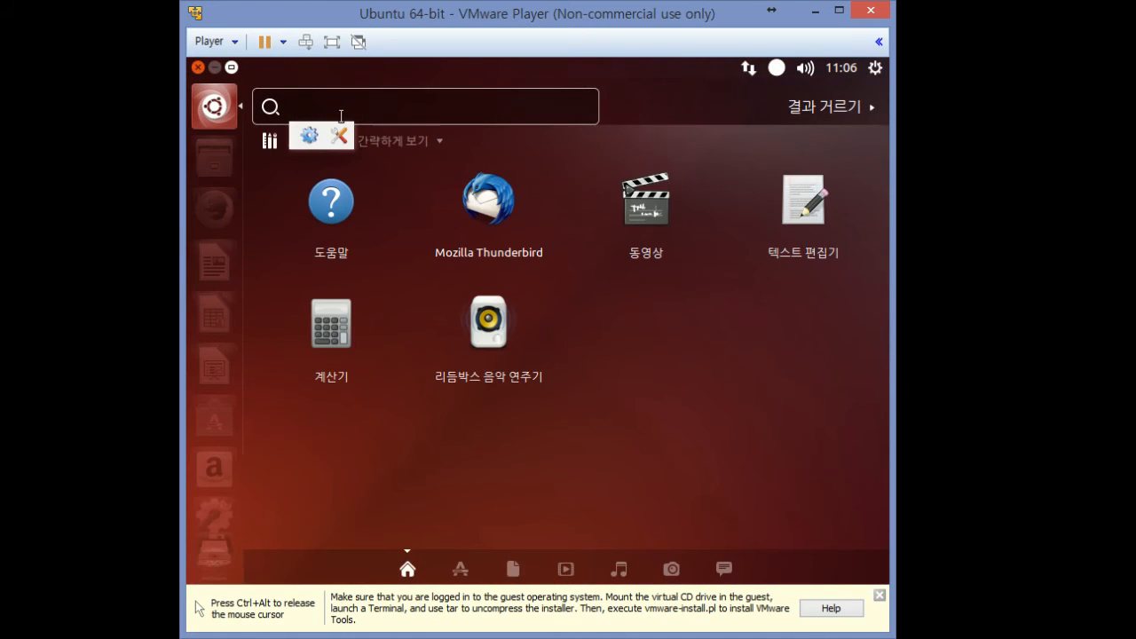
{"action": "type", "text": "터미널"}
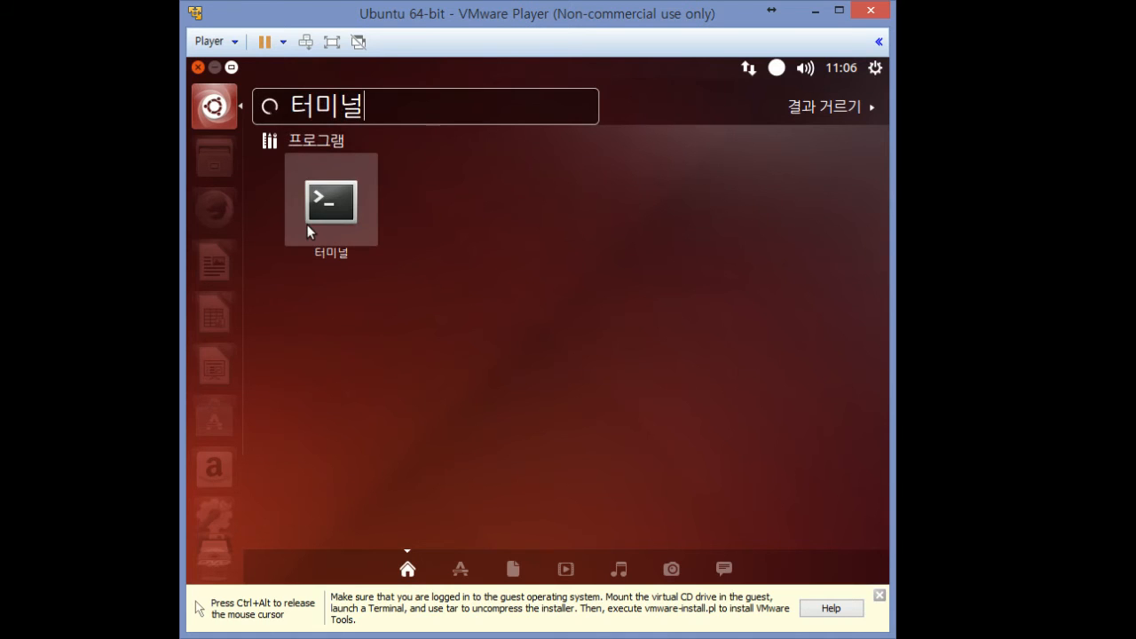
{"action": "left_click", "coordinate": [307, 225]}
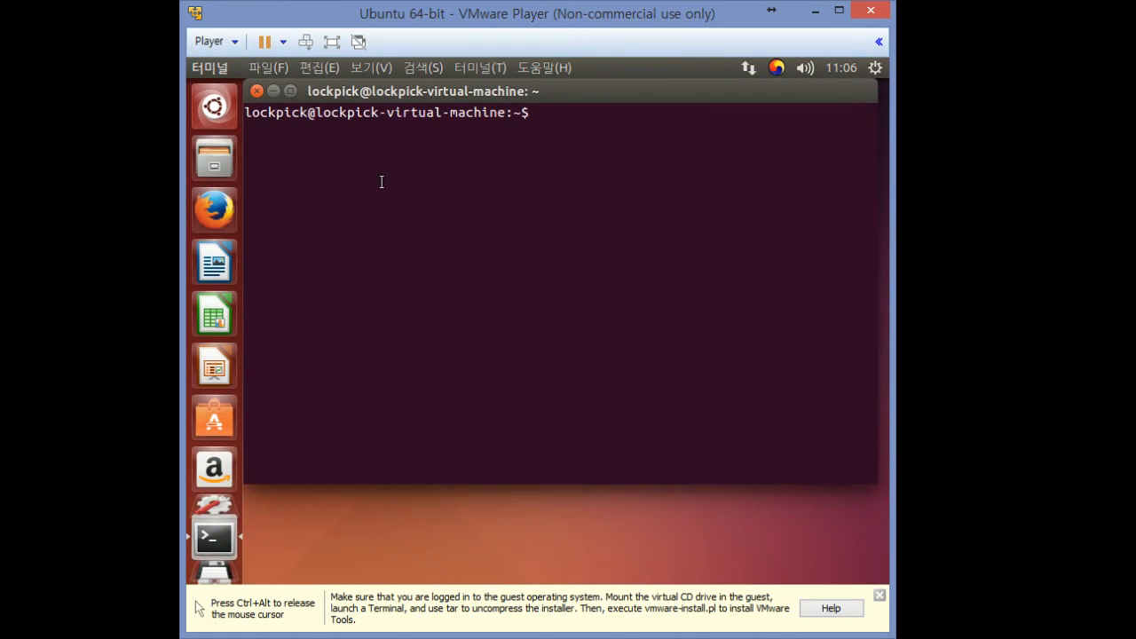
Erase the stray Korean characters typed at the terminal prompt and refocus the terminal
{"action": "type", "text": "ㅎㅎㅎㅎㅎㅎ"}
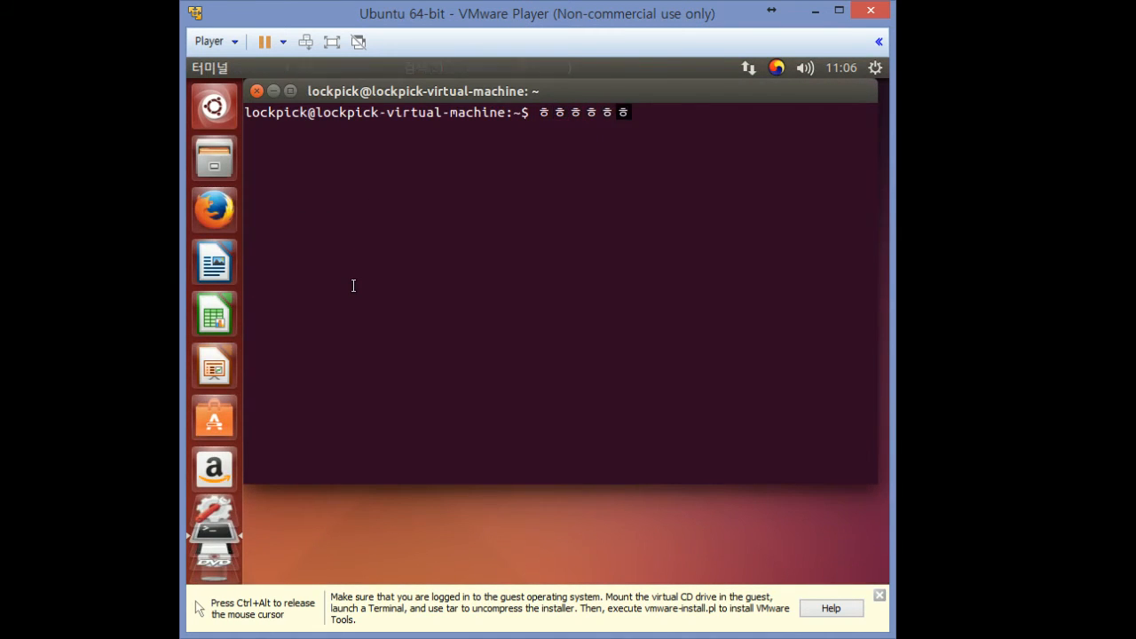
{"action": "type", "text": "ㅎㅎㅎㅎ ㅇㅇㅇㅇ"}
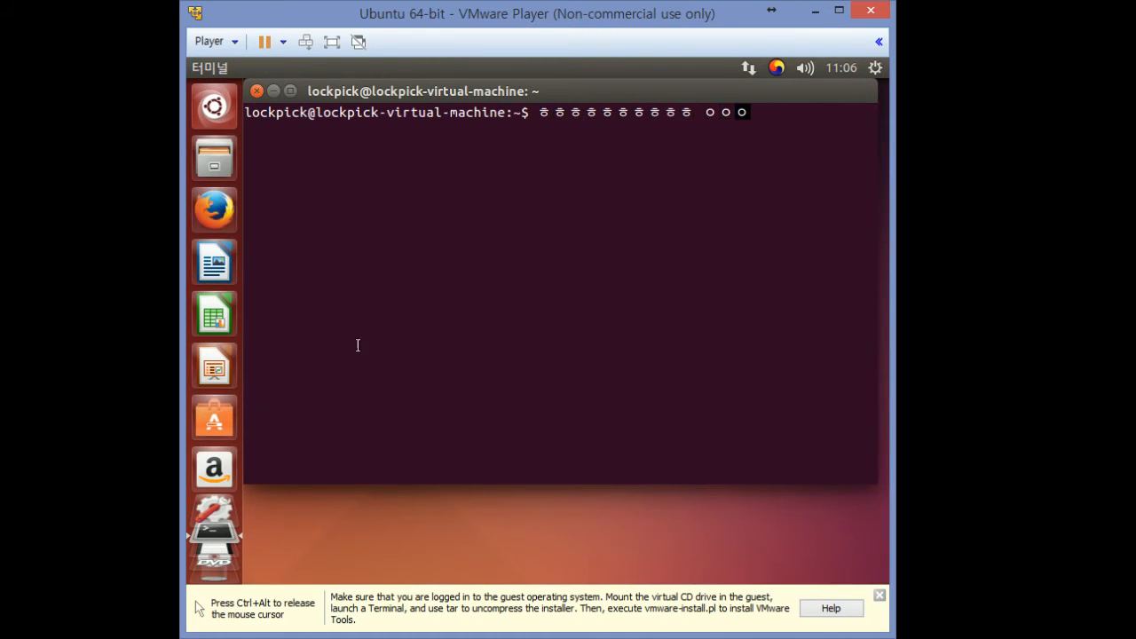
{"action": "key", "text": "BackSpace"}
{"action": "key", "text": "BackSpace"}
{"action": "key", "text": "BackSpace"}
{"action": "key", "text": "BackSpace"}
{"action": "key", "text": "BackSpace"}
{"action": "key", "text": "BackSpace"}
{"action": "key", "text": "BackSpace"}
{"action": "key", "text": "BackSpace"}
{"action": "key", "text": "BackSpace"}
{"action": "key", "text": "BackSpace"}
{"action": "key", "text": "BackSpace"}
{"action": "key", "text": "BackSpace"}
{"action": "key", "text": "BackSpace"}
{"action": "key", "text": "BackSpace"}
{"action": "key", "text": "BackSpace"}
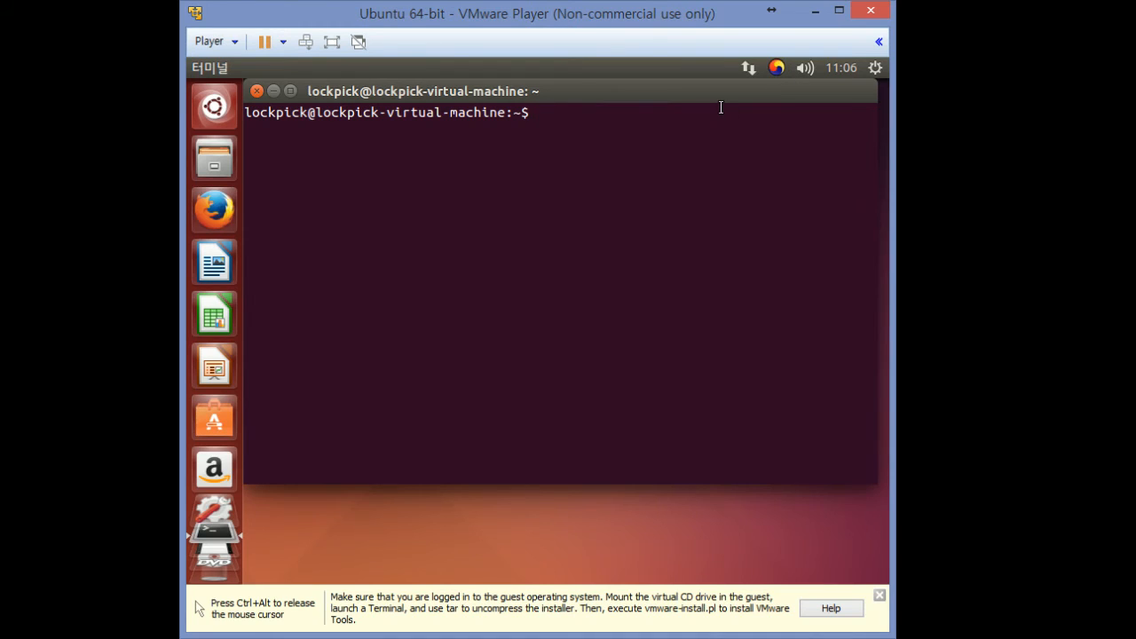
{"action": "type", "text": "ㅎㅎㅎㅎㅎㅎㅎㅎ"}
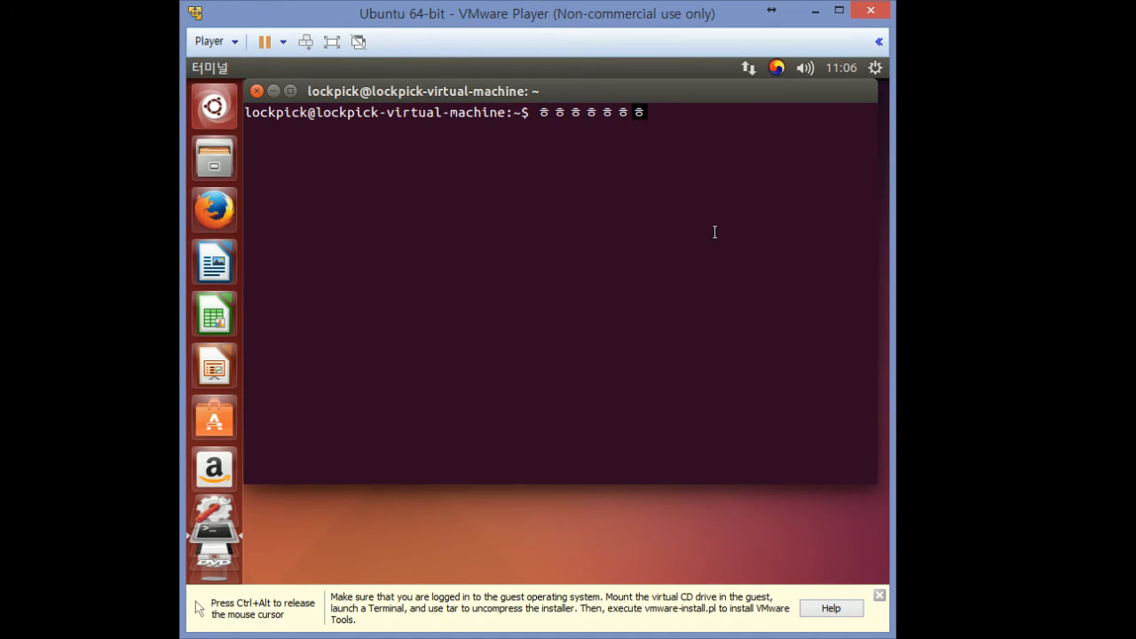
{"action": "key", "text": "BackSpace"}
{"action": "key", "text": "BackSpace"}
{"action": "key", "text": "BackSpace"}
{"action": "key", "text": "BackSpace"}
{"action": "key", "text": "BackSpace"}
{"action": "key", "text": "BackSpace"}
{"action": "key", "text": "BackSpace"}
{"action": "key", "text": "BackSpace"}
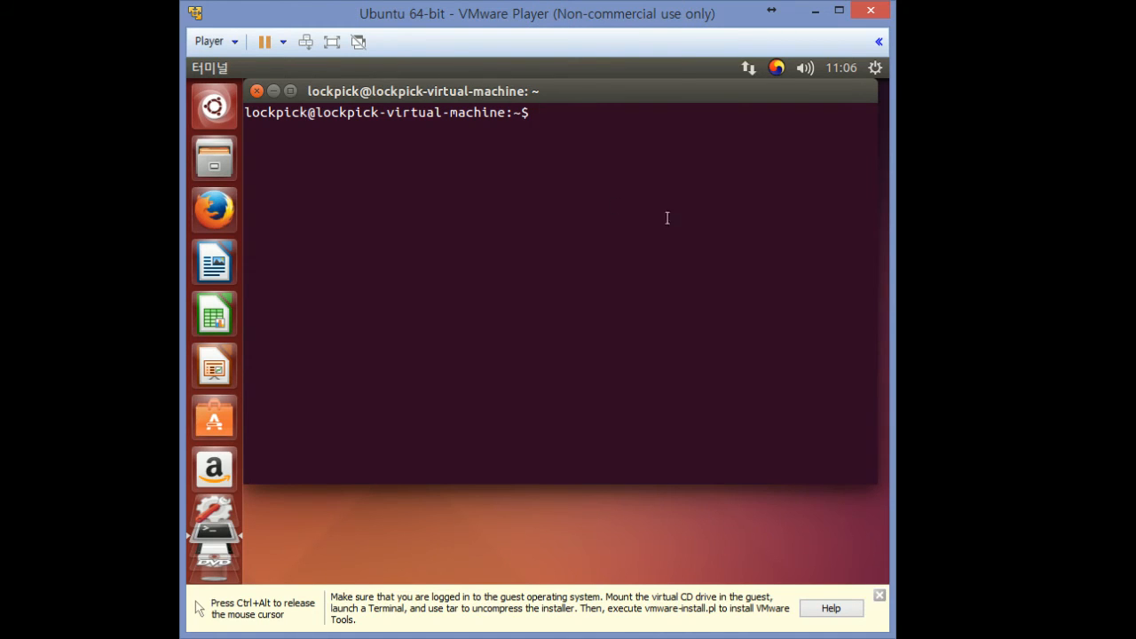
{"action": "left_click", "coordinate": [318, 512]}
{"action": "left_click", "coordinate": [348, 249]}
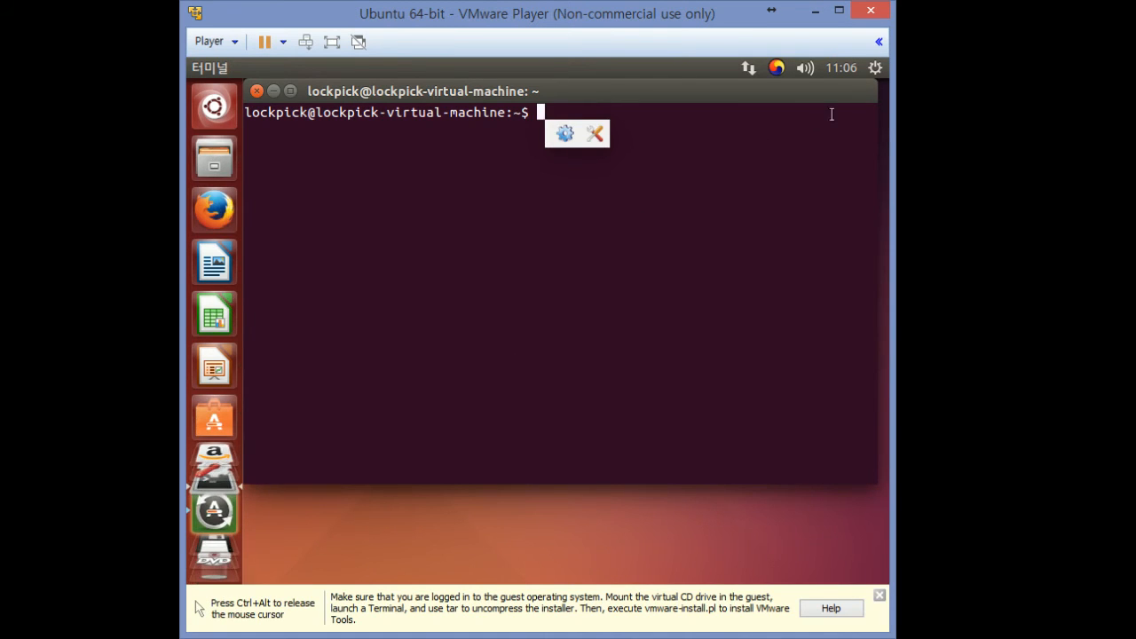
Open and close the Ubuntu system menu without choosing anything
{"action": "left_click", "coordinate": [875, 67]}
{"action": "left_click", "coordinate": [875, 68]}
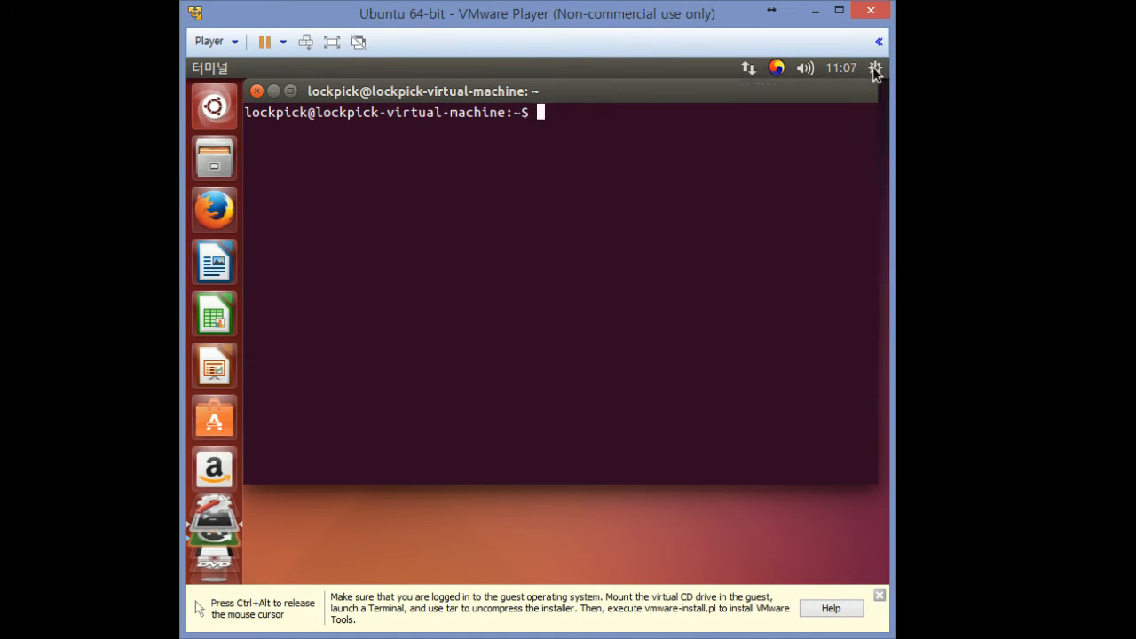
{"action": "left_click", "coordinate": [875, 68]}
{"action": "left_click", "coordinate": [875, 68]}
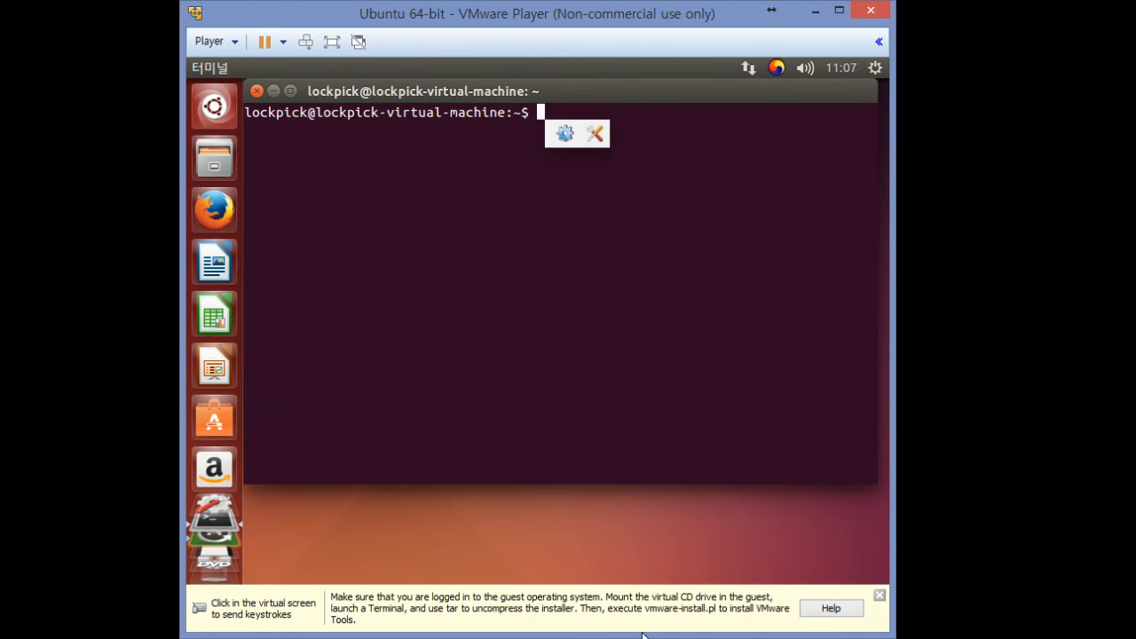
Open System Settings from the system menu and make the VM window taller
{"action": "left_click_drag", "start_coordinate": [640, 634], "coordinate": [643, 406]}
{"action": "left_click", "coordinate": [1014, 125]}
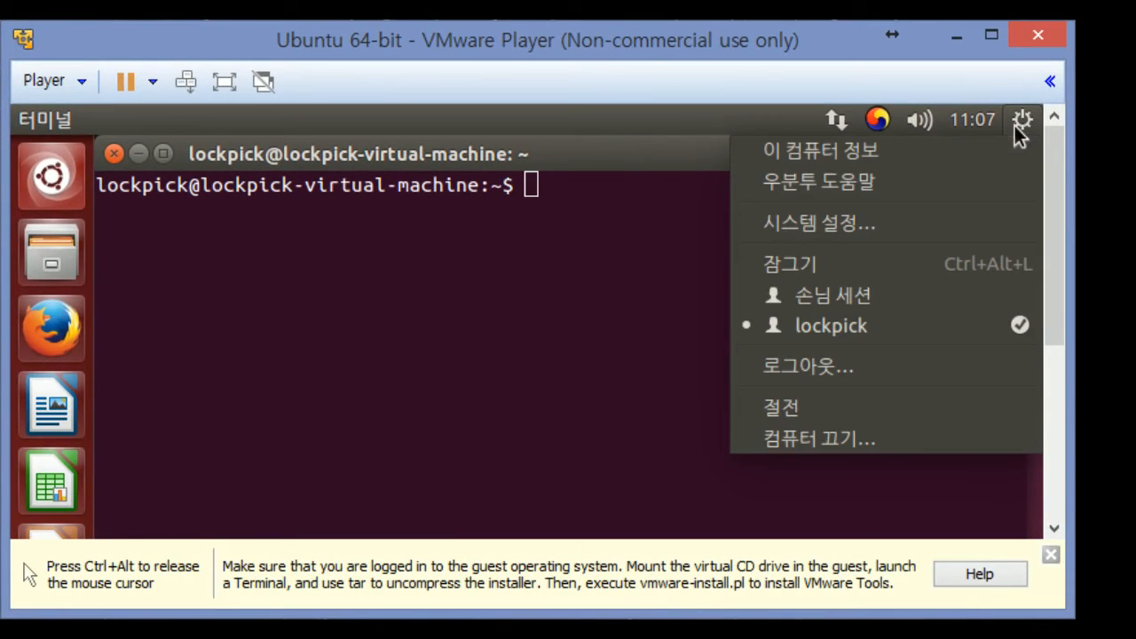
{"action": "left_click", "coordinate": [896, 226]}
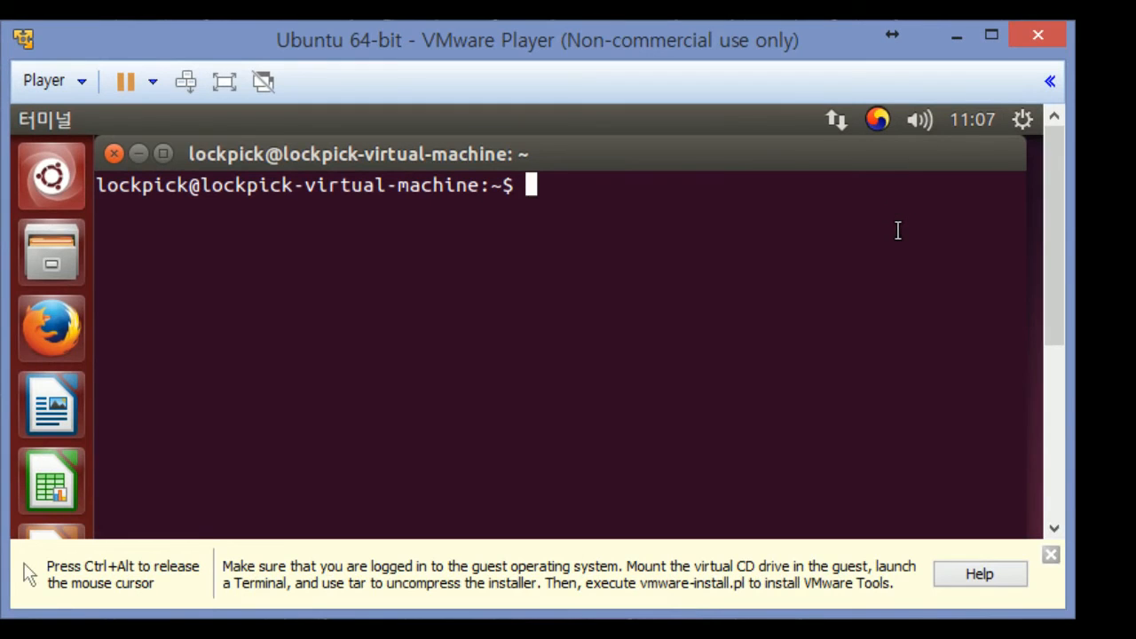
{"action": "key", "text": "ctrl+alt"}
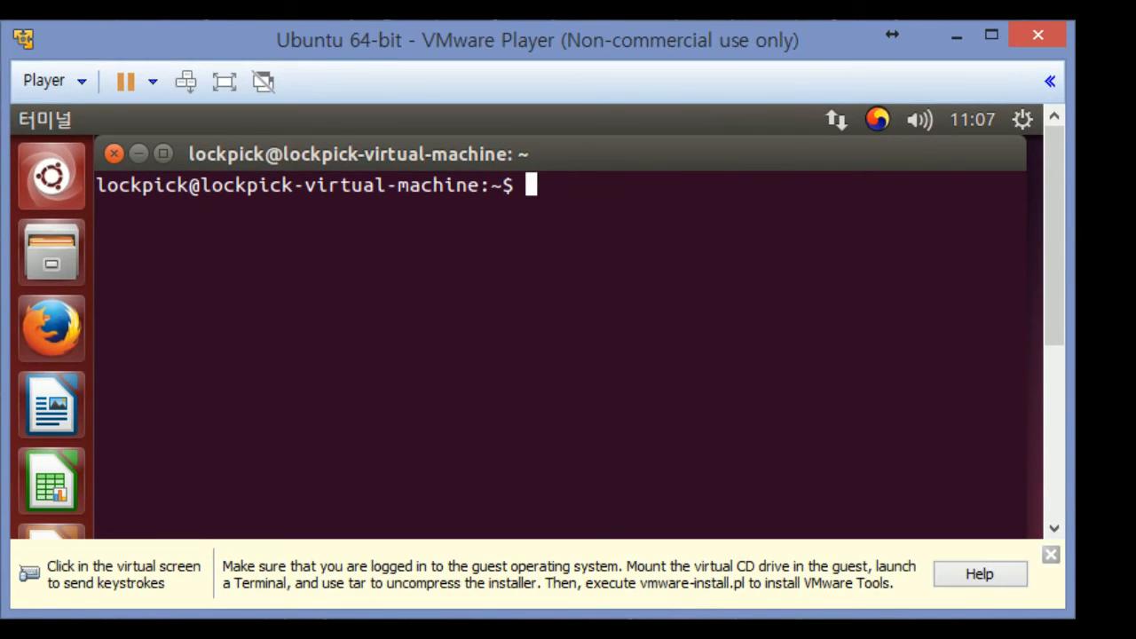
{"action": "left_click_drag", "start_coordinate": [833, 610], "coordinate": [708, 638]}
{"action": "left_click", "coordinate": [943, 324]}
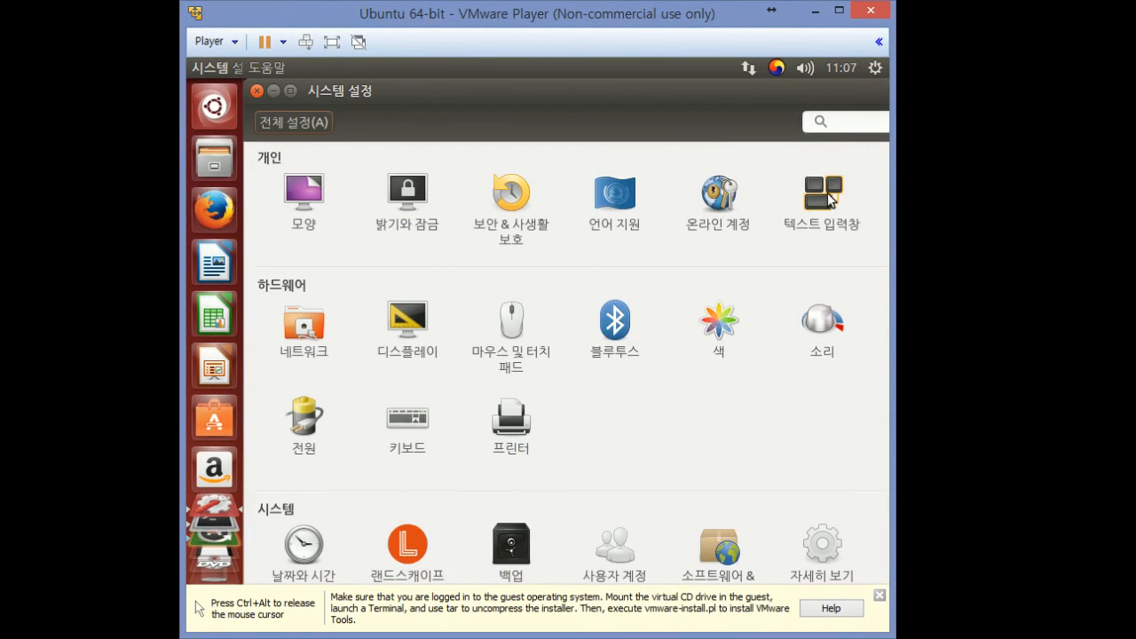
{"action": "key", "text": "ctrl+alt"}
{"action": "left_click_drag", "start_coordinate": [572, 634], "coordinate": [577, 577]}
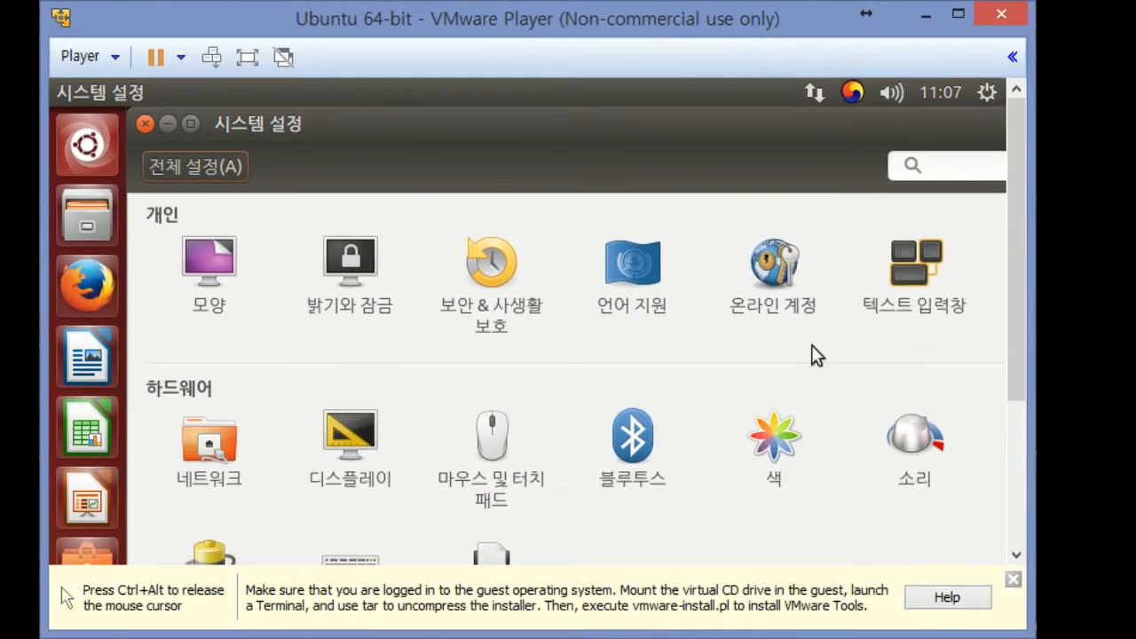
In Text Entry settings, try assigning Shift+Space to the 다음 소스로 전환 shortcut
{"action": "left_click", "coordinate": [825, 213]}
{"action": "left_click", "coordinate": [881, 265]}
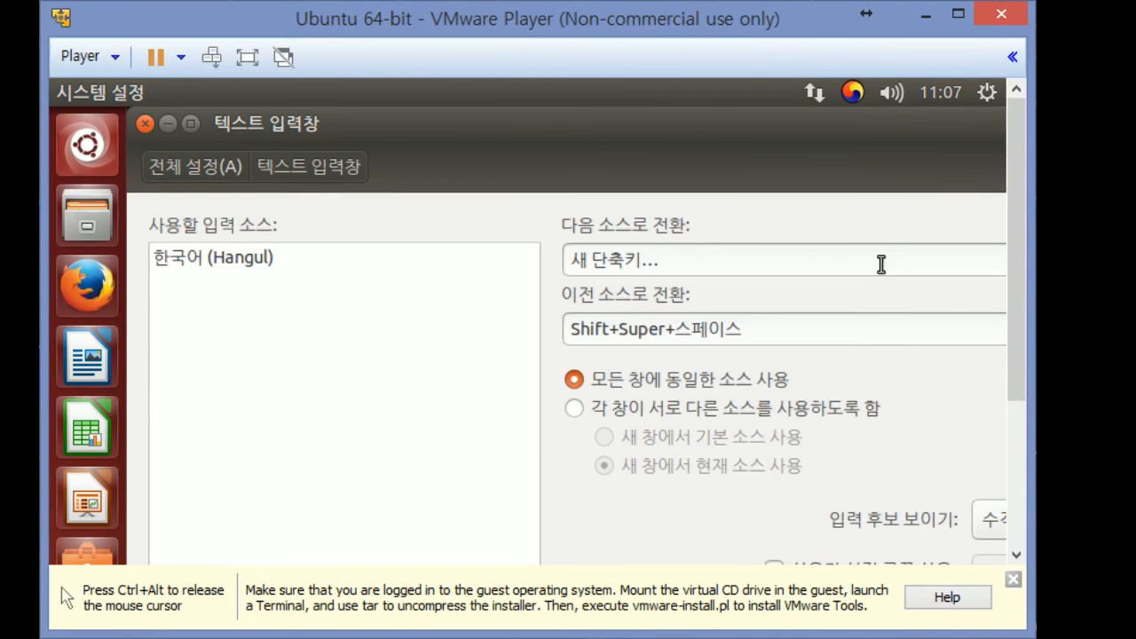
{"action": "left_click", "coordinate": [825, 264]}
{"action": "left_click", "coordinate": [797, 265]}
{"action": "left_click", "coordinate": [797, 265]}
{"action": "left_click", "coordinate": [797, 264]}
{"action": "left_click", "coordinate": [797, 264]}
{"action": "left_click", "coordinate": [797, 265]}
{"action": "left_click", "coordinate": [797, 265]}
{"action": "left_click", "coordinate": [797, 264]}
{"action": "left_click", "coordinate": [797, 264]}
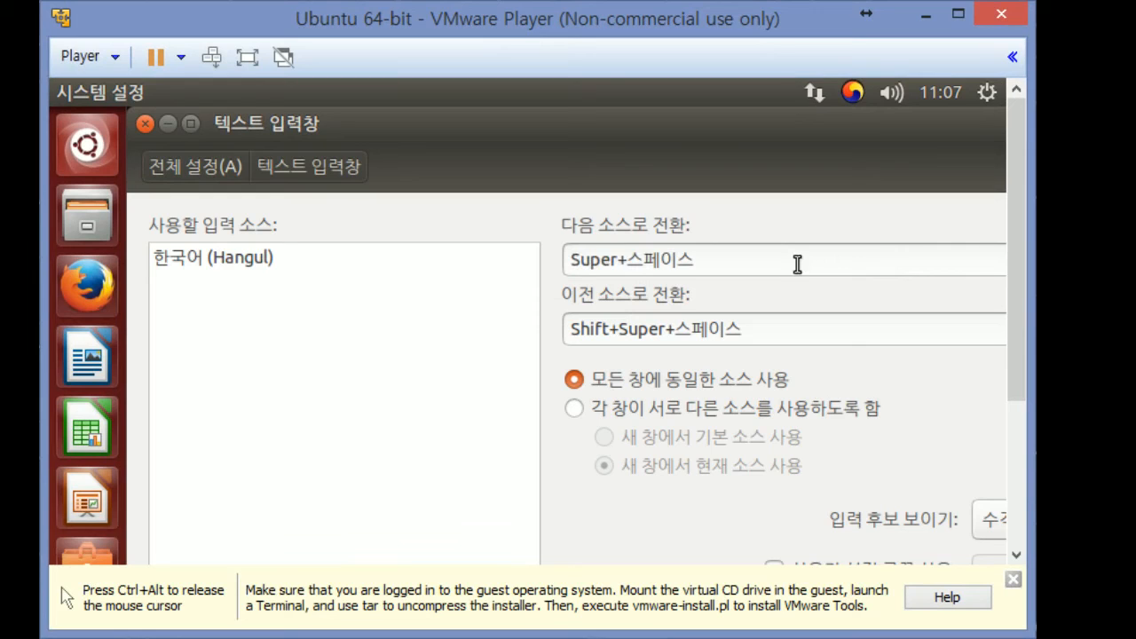
{"action": "left_click", "coordinate": [675, 266]}
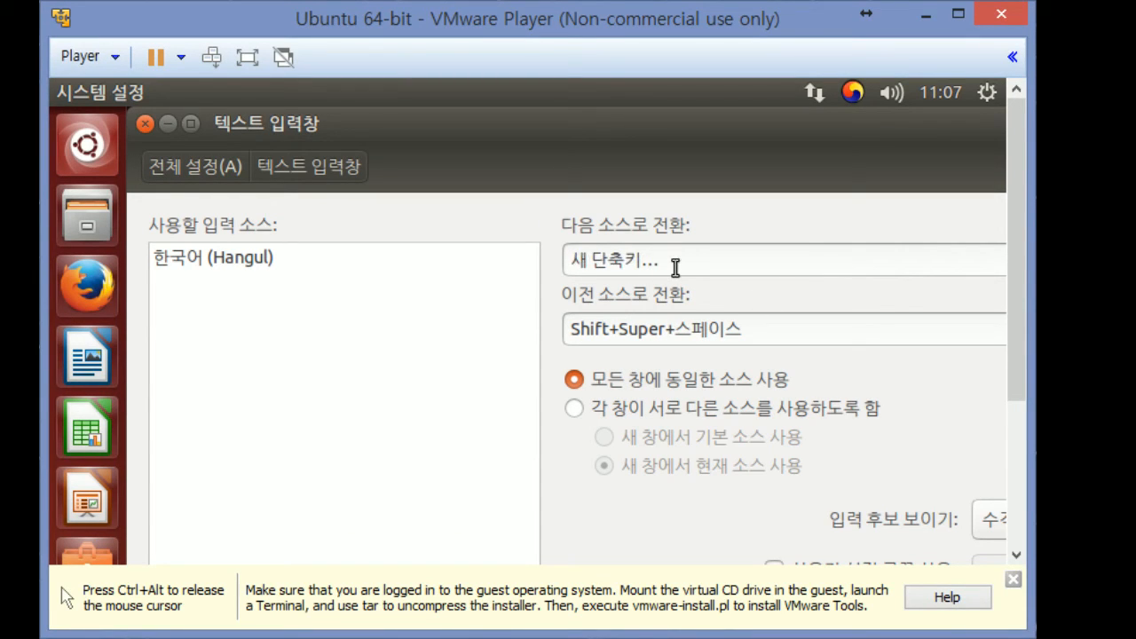
{"action": "key", "text": "shift+space"}
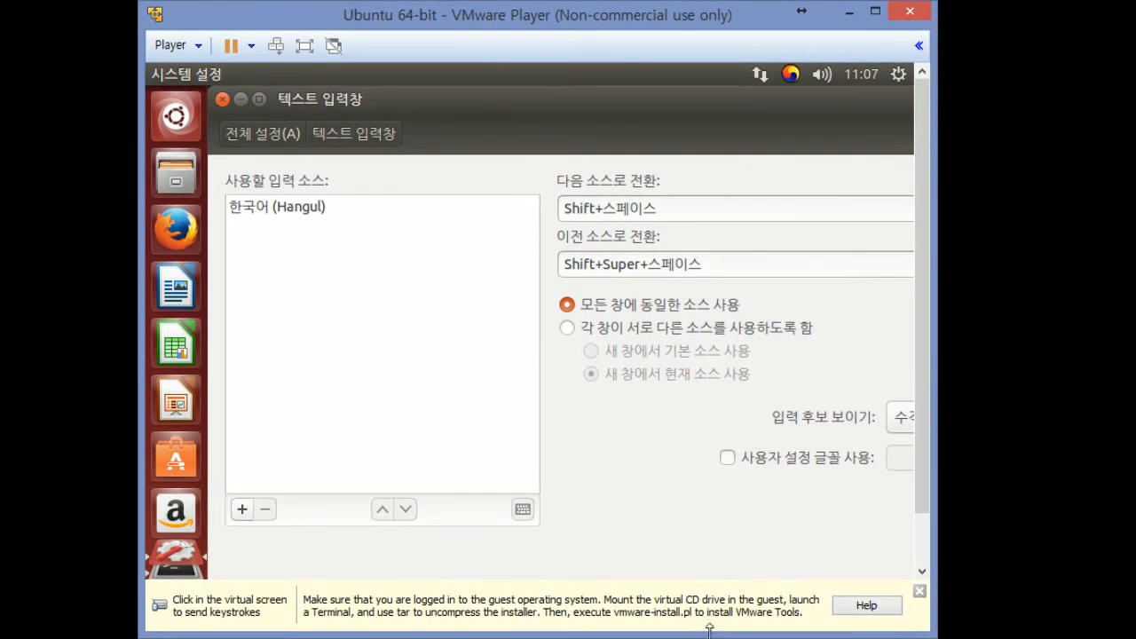
Record Shift+Space as the next-source shortcut again, then close the Text Entry window
{"action": "left_click", "coordinate": [687, 198]}
{"action": "left_click", "coordinate": [686, 205]}
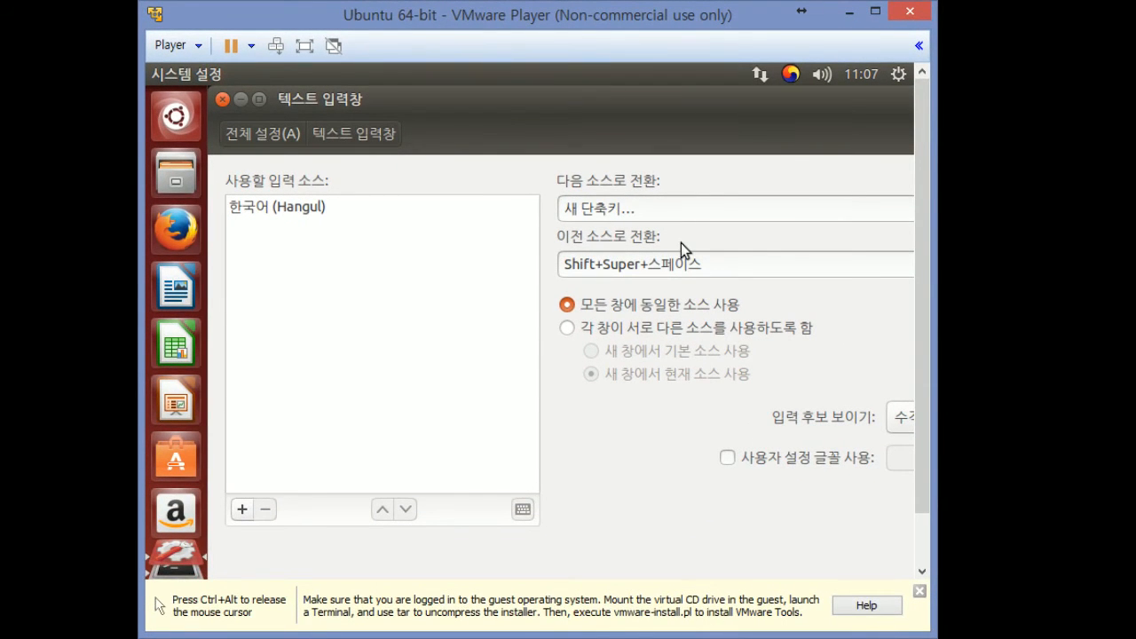
{"action": "key", "text": "shift+space"}
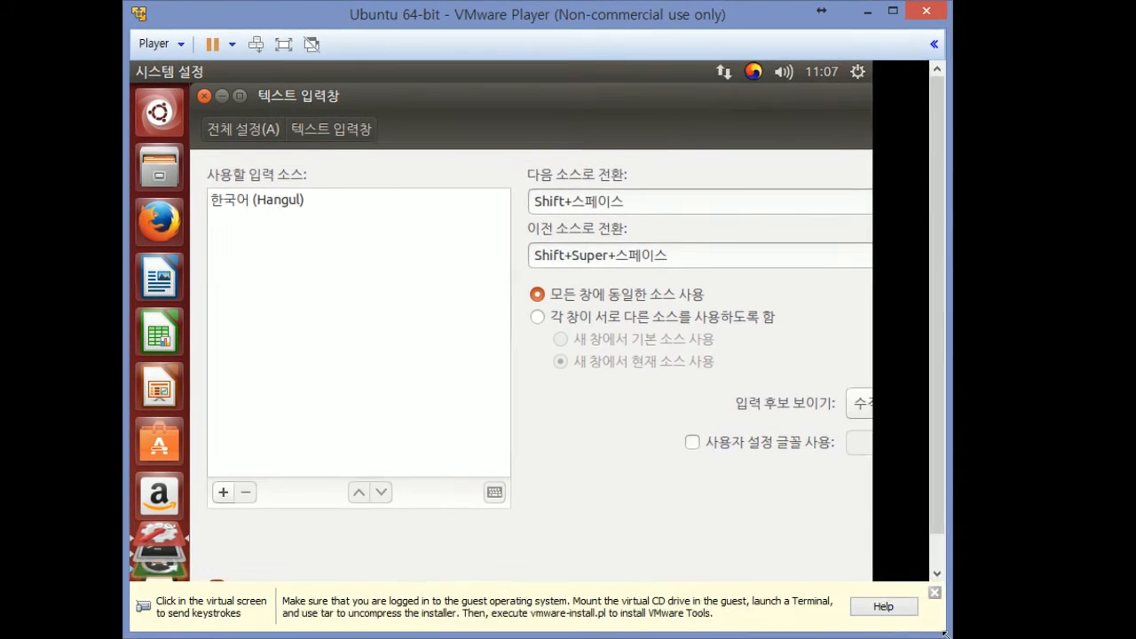
{"action": "left_click", "coordinate": [651, 351]}
{"action": "key", "text": "ctrl+alt"}
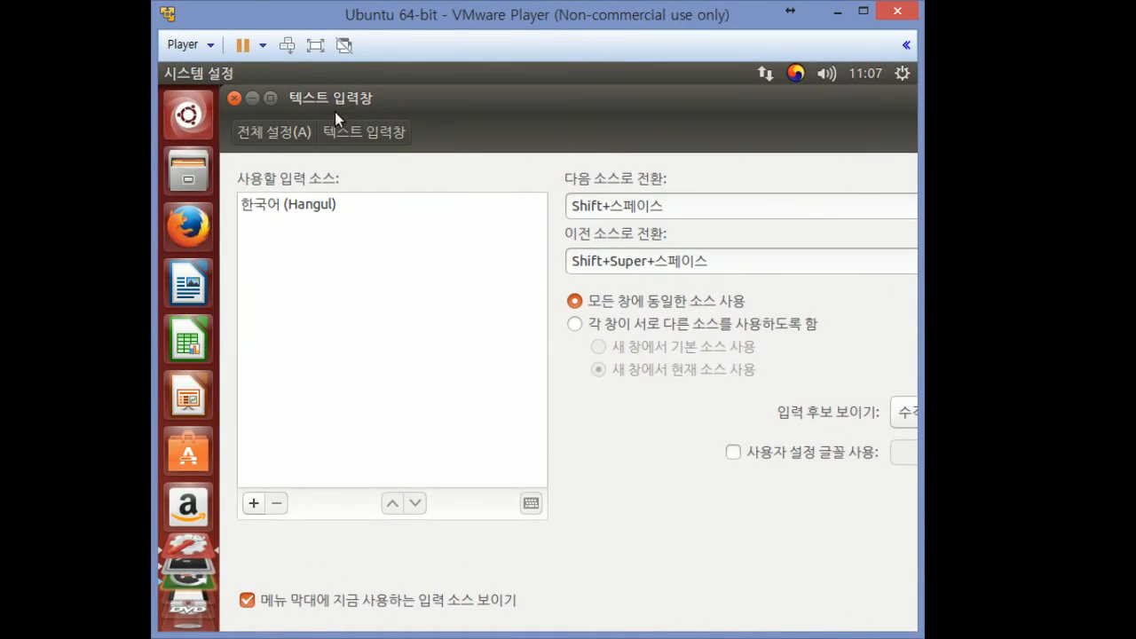
{"action": "mouse_move", "coordinate": [370, 101]}
{"action": "left_mouse_down"}
{"action": "mouse_move", "coordinate": [196, 100]}
{"action": "mouse_move", "coordinate": [467, 100]}
{"action": "mouse_move", "coordinate": [367, 100]}
{"action": "left_mouse_up"}
{"action": "left_click", "coordinate": [235, 99]}
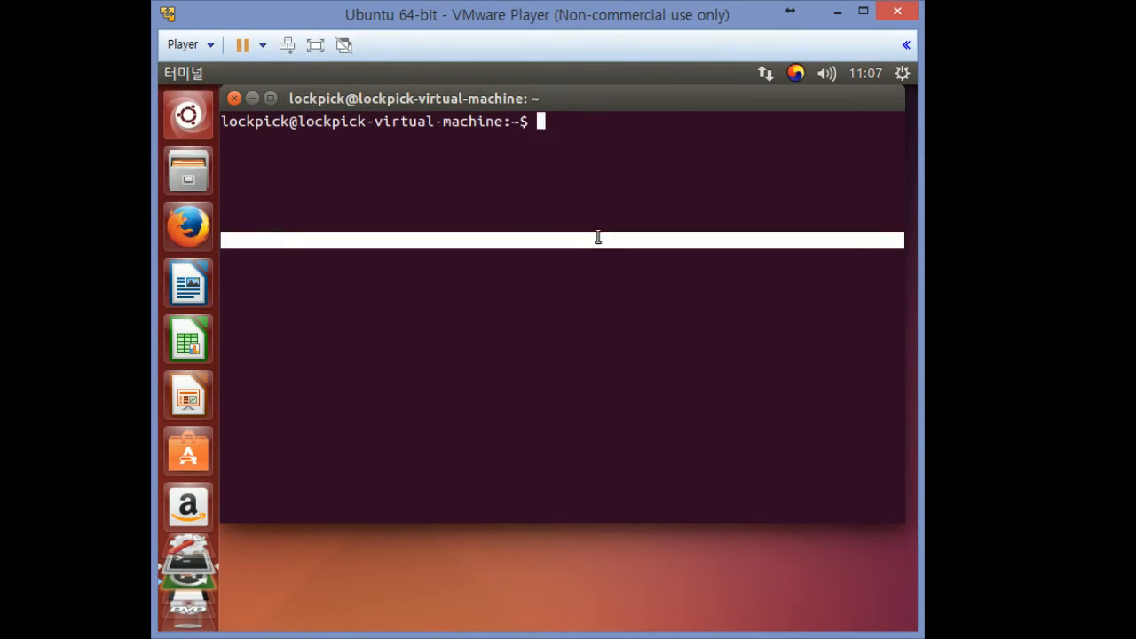
Clear stray Korean characters and open Text Entry from System Settings
{"action": "type", "text": "ㅇㅇㅇㅇㅇㄷㅇㅇㅇ"}
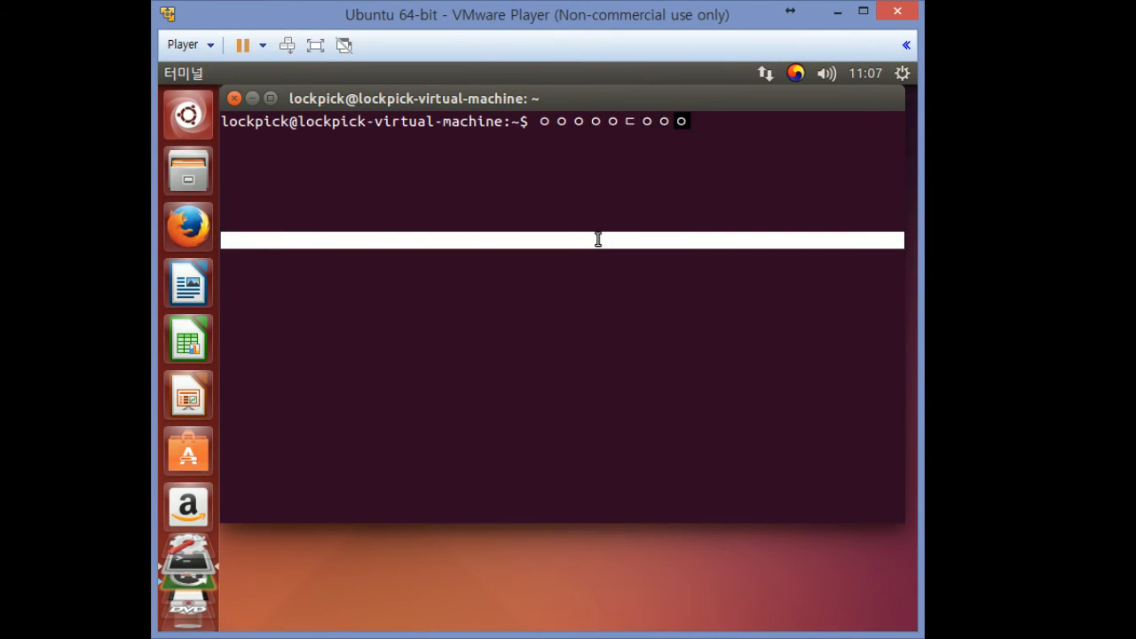
{"action": "key", "text": "BackSpace"}
{"action": "key", "text": "BackSpace"}
{"action": "key", "text": "BackSpace"}
{"action": "key", "text": "BackSpace"}
{"action": "key", "text": "BackSpace"}
{"action": "key", "text": "BackSpace"}
{"action": "key", "text": "BackSpace"}
{"action": "key", "text": "BackSpace"}
{"action": "key", "text": "BackSpace"}
{"action": "left_click", "coordinate": [902, 77]}
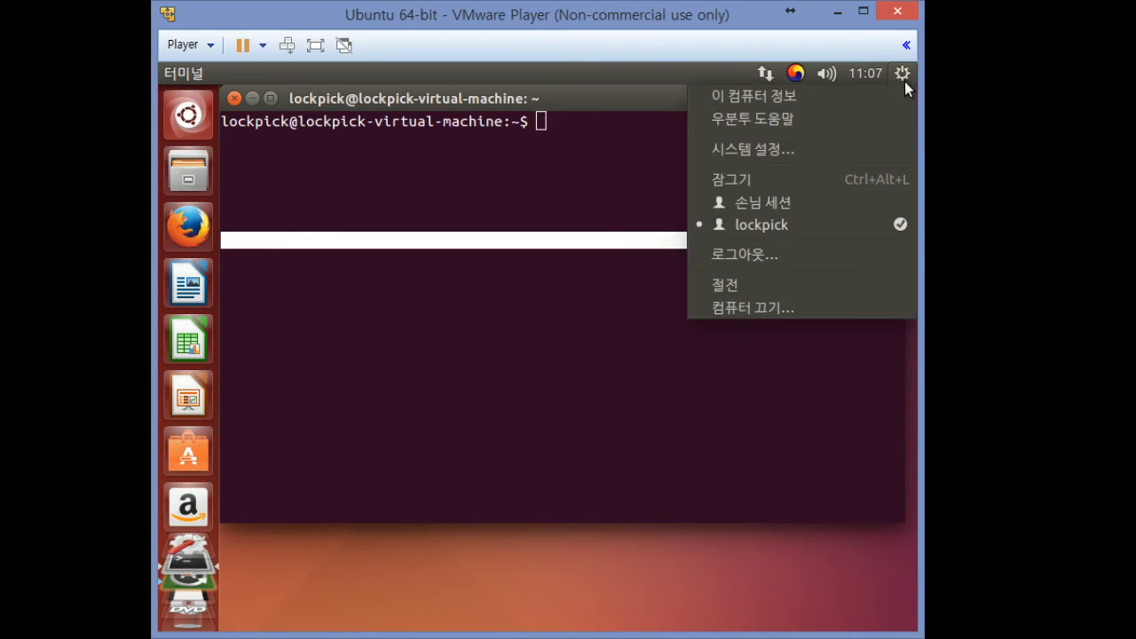
{"action": "left_click", "coordinate": [820, 146]}
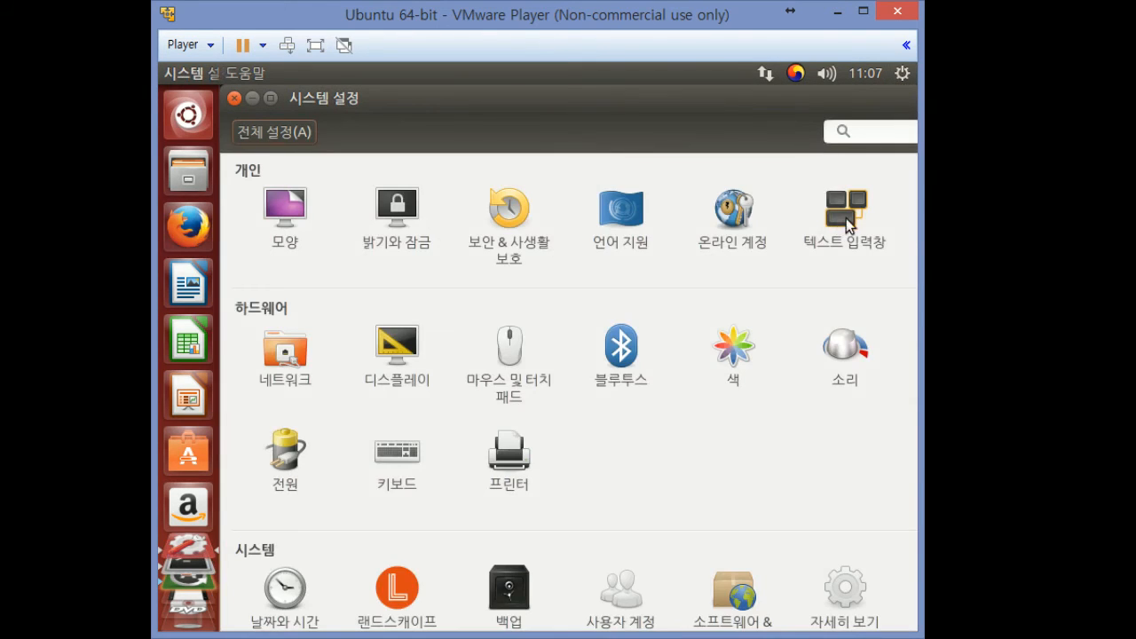
{"action": "left_click", "coordinate": [846, 218]}
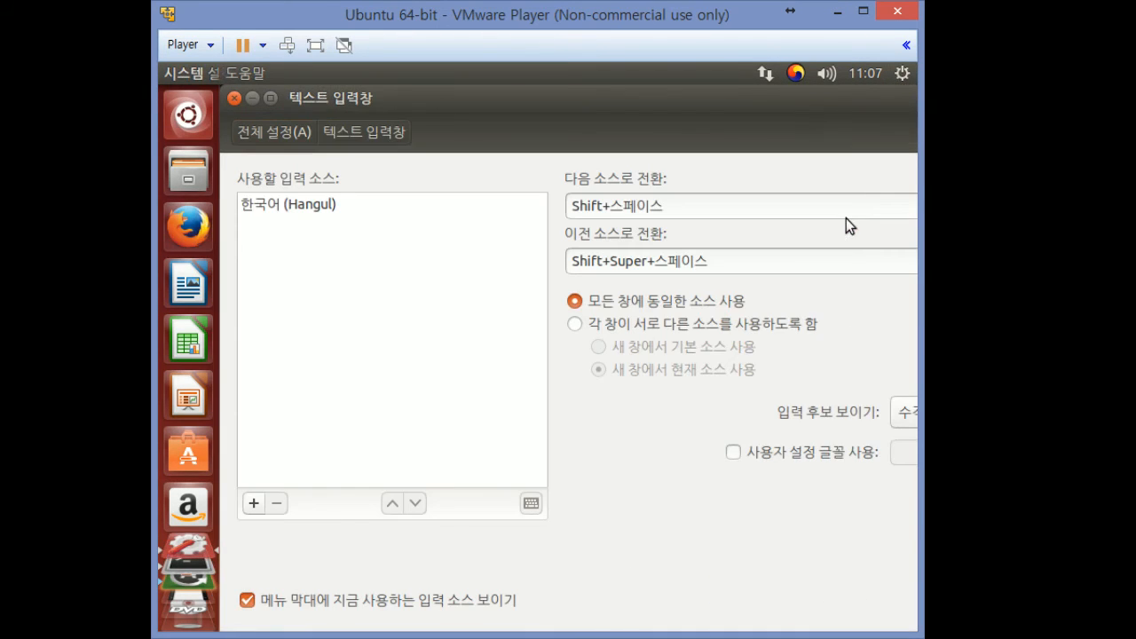
Add 영어 (미국) as an input source, then close the Text Entry window
{"action": "left_click", "coordinate": [254, 503]}
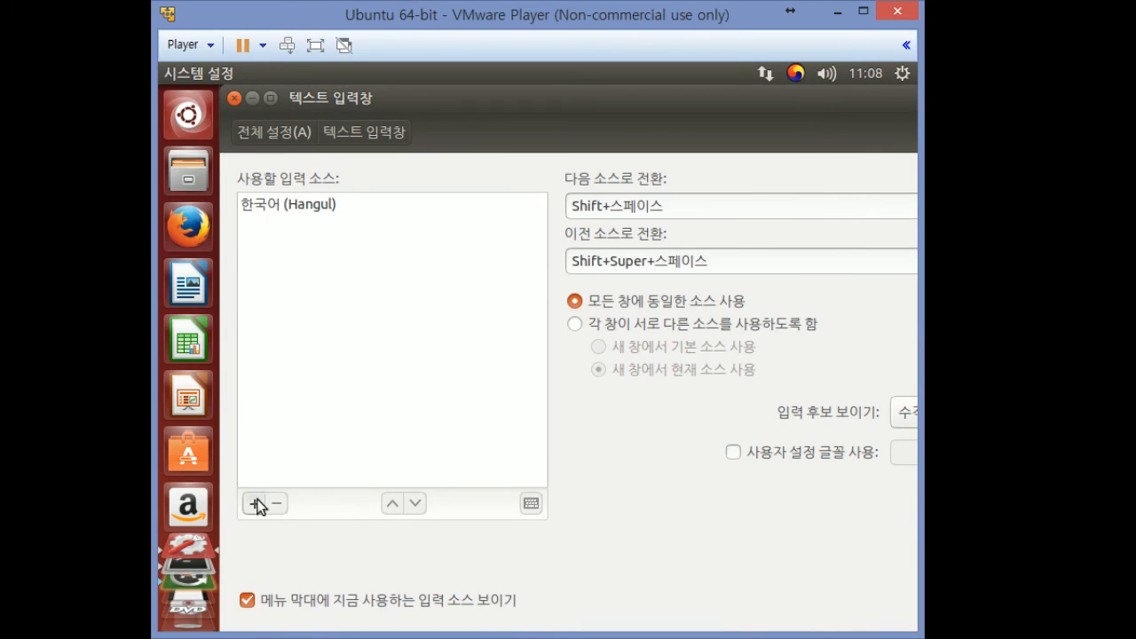
{"action": "scroll", "coordinate": [619, 381], "scroll_direction": "down", "scroll_amount": 15}
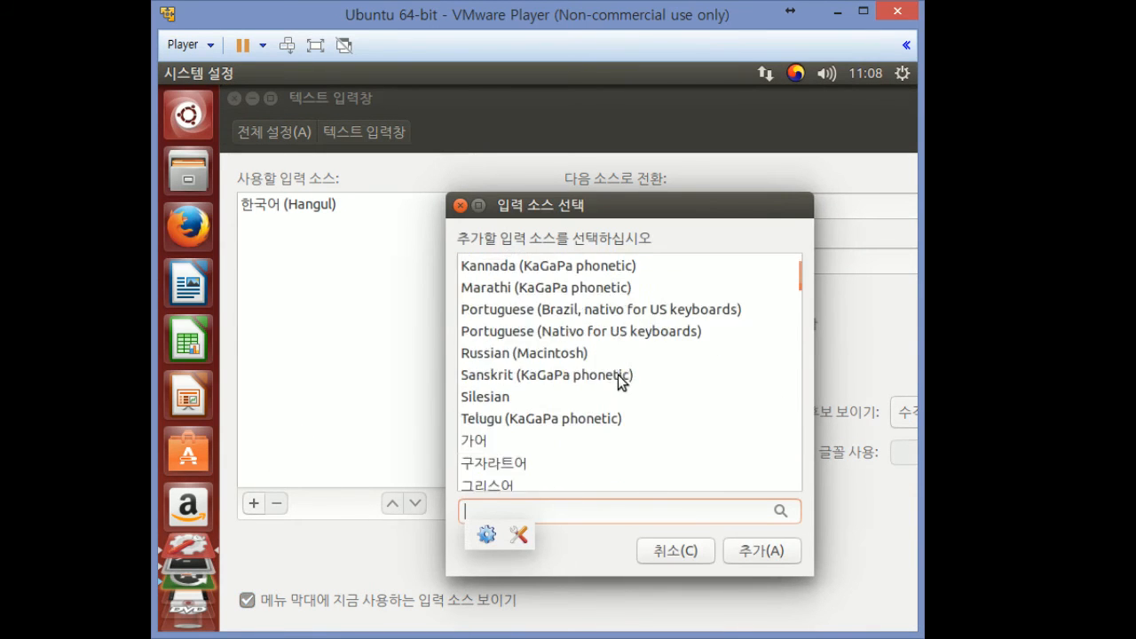
{"action": "scroll", "coordinate": [618, 380], "scroll_direction": "down", "scroll_amount": 15}
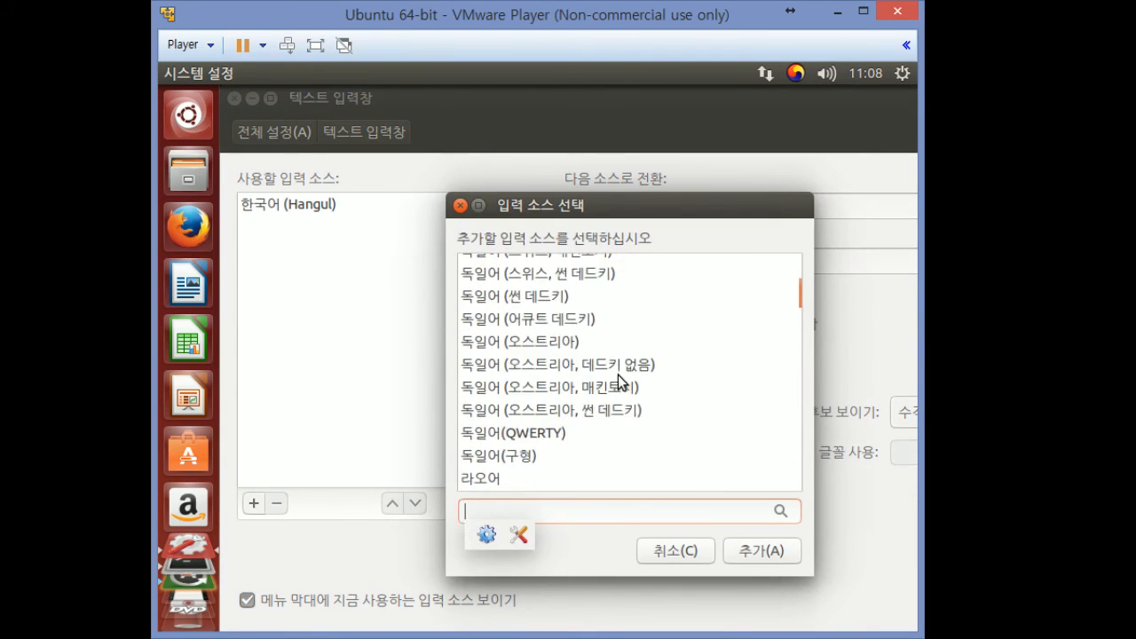
{"action": "scroll", "coordinate": [617, 375], "scroll_direction": "down", "scroll_amount": 15}
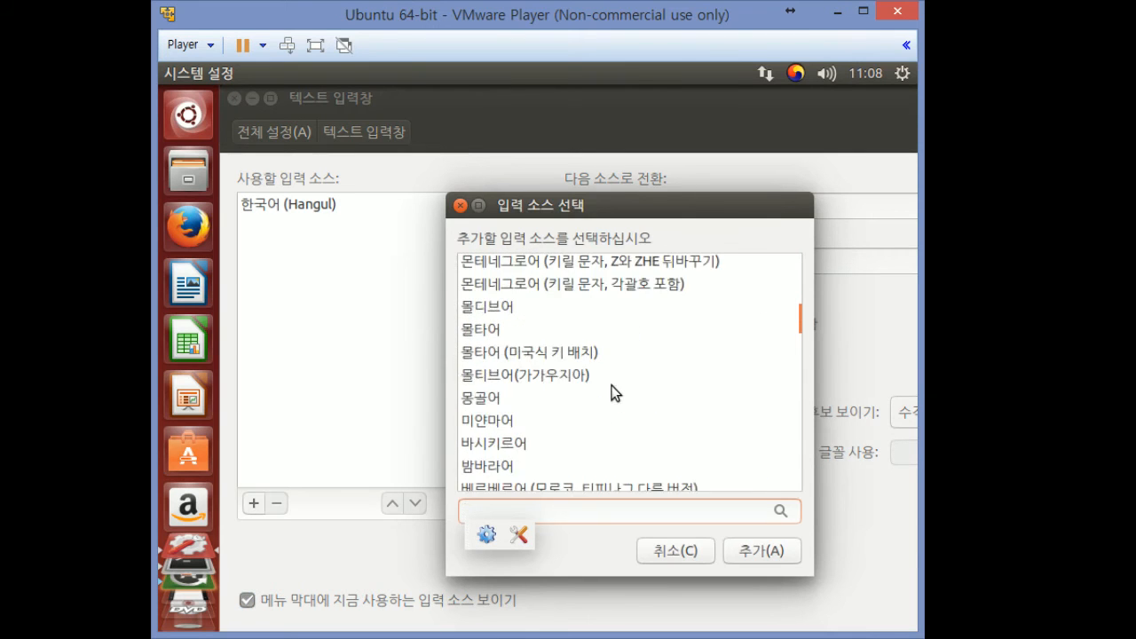
{"action": "left_click_drag", "start_coordinate": [798, 321], "coordinate": [811, 371]}
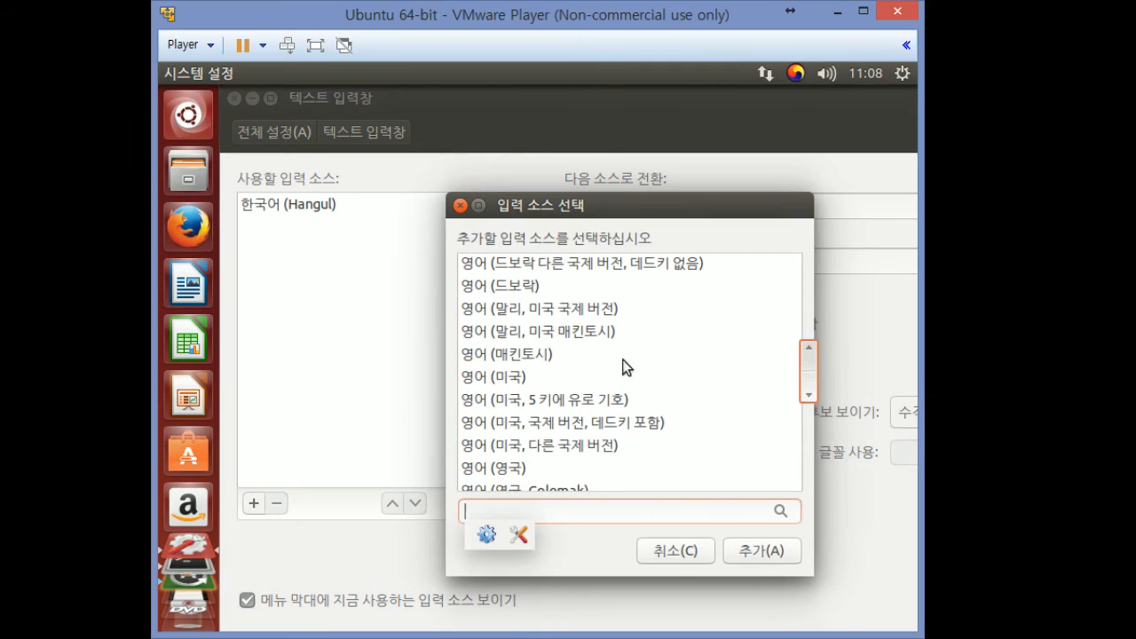
{"action": "left_click", "coordinate": [554, 378]}
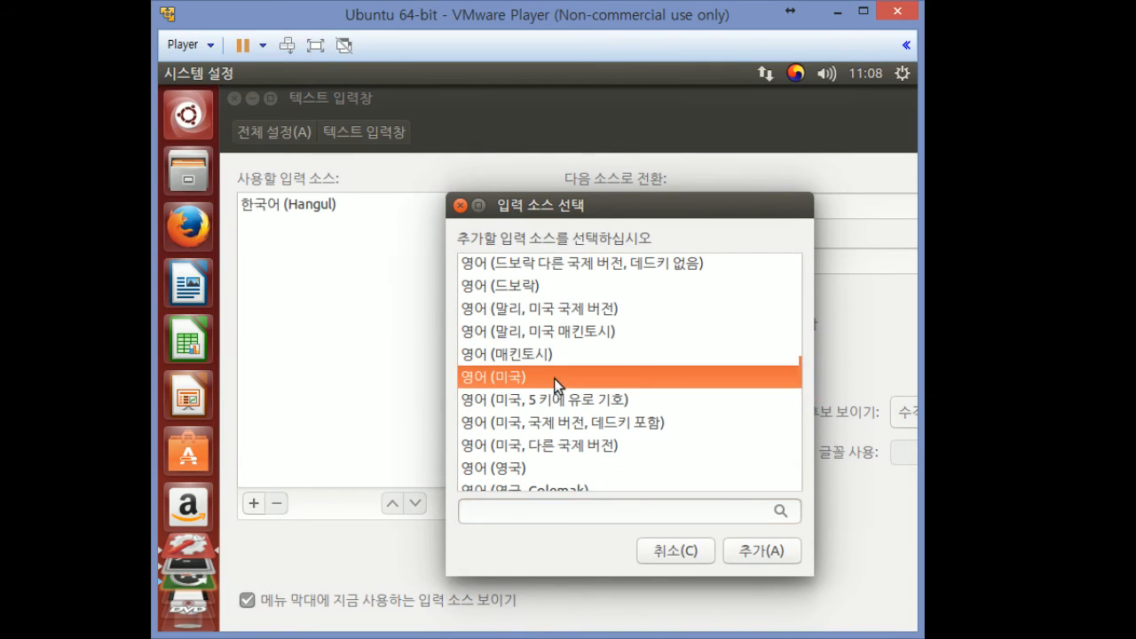
{"action": "scroll", "coordinate": [554, 378], "scroll_direction": "up", "scroll_amount": 2}
{"action": "double_click", "coordinate": [524, 451]}
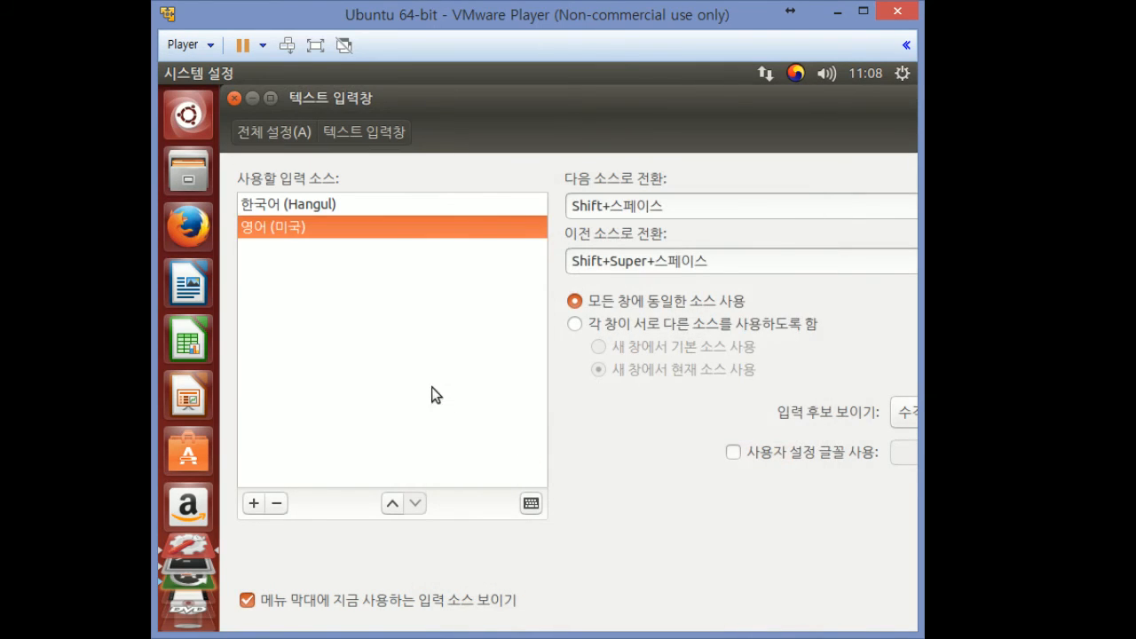
{"action": "left_click", "coordinate": [235, 98]}
Switch the input source to English (US) and test typing at the prompt
{"action": "left_click", "coordinate": [804, 70]}
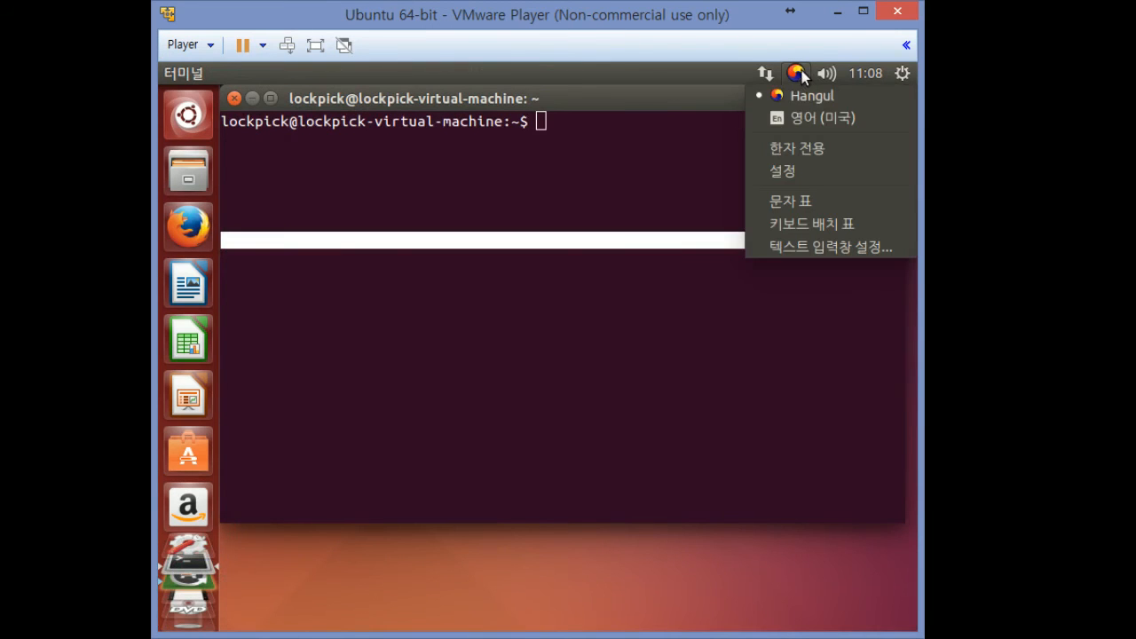
{"action": "left_click", "coordinate": [706, 177]}
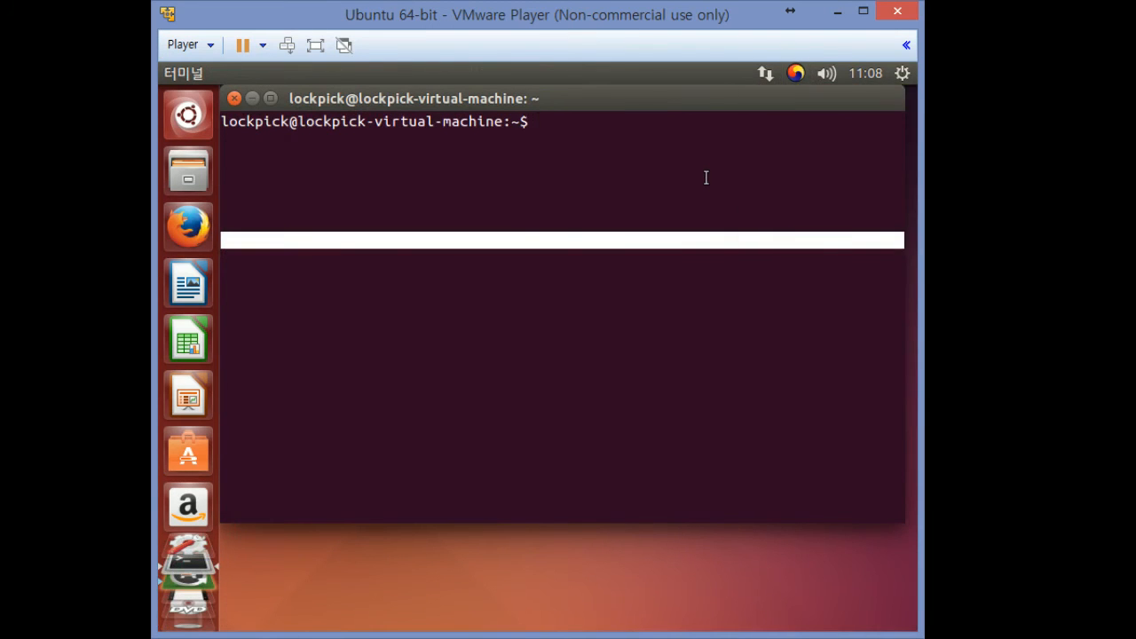
{"action": "type", "text": "ㅇㅇㅇ"}
{"action": "key", "text": "super+space"}
{"action": "type", "text": "ffff"}
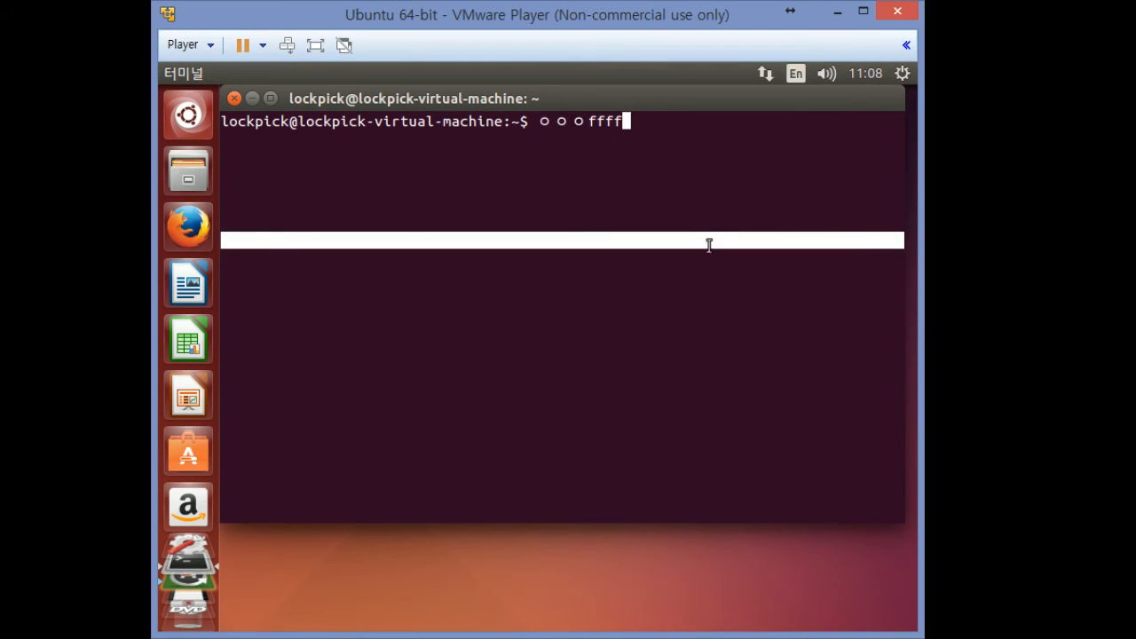
{"action": "type", "text": "ffdfdfsdfdsfsdf"}
{"action": "key", "text": "BackSpace"}
{"action": "key", "text": "BackSpace"}
{"action": "key", "text": "BackSpace"}
{"action": "key", "text": "BackSpace"}
{"action": "key", "text": "BackSpace"}
{"action": "key", "text": "BackSpace"}
{"action": "key", "text": "BackSpace"}
{"action": "key", "text": "BackSpace"}
{"action": "key", "text": "BackSpace"}
{"action": "key", "text": "BackSpace"}
{"action": "key", "text": "BackSpace"}
{"action": "key", "text": "BackSpace"}
{"action": "key", "text": "BackSpace"}
{"action": "key", "text": "BackSpace"}
{"action": "key", "text": "BackSpace"}
{"action": "key", "text": "BackSpace"}
{"action": "key", "text": "BackSpace"}
{"action": "key", "text": "BackSpace"}
{"action": "key", "text": "BackSpace"}
{"action": "key", "text": "BackSpace"}
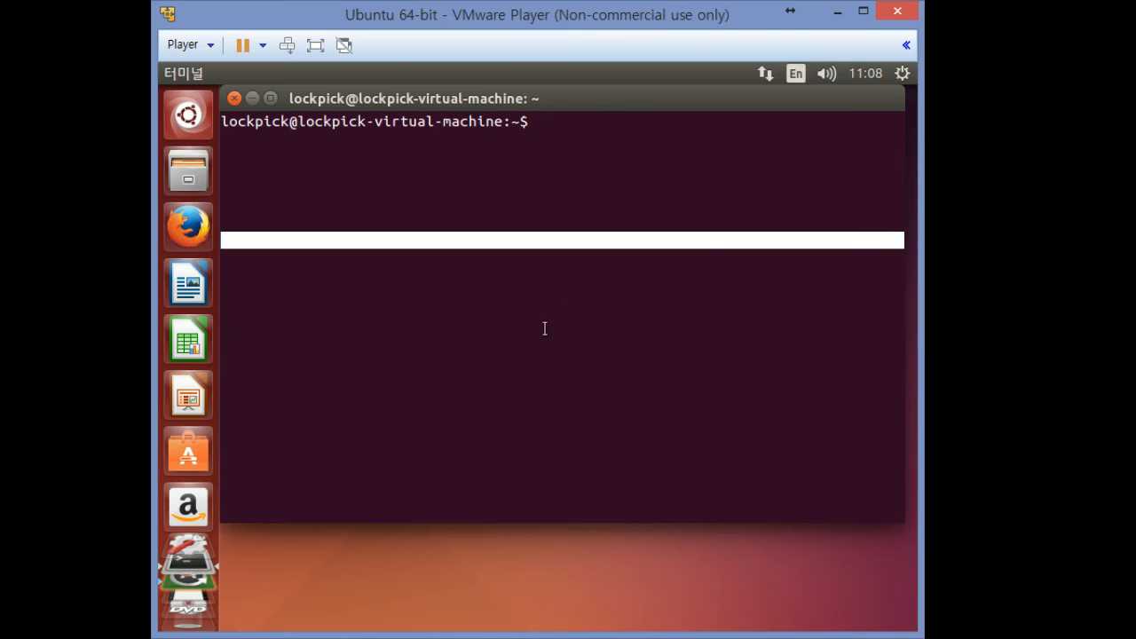
Close the terminal, pin Terminal to the launcher from the Dash, and launch it
{"action": "left_click", "coordinate": [235, 99]}
{"action": "left_click", "coordinate": [209, 113]}
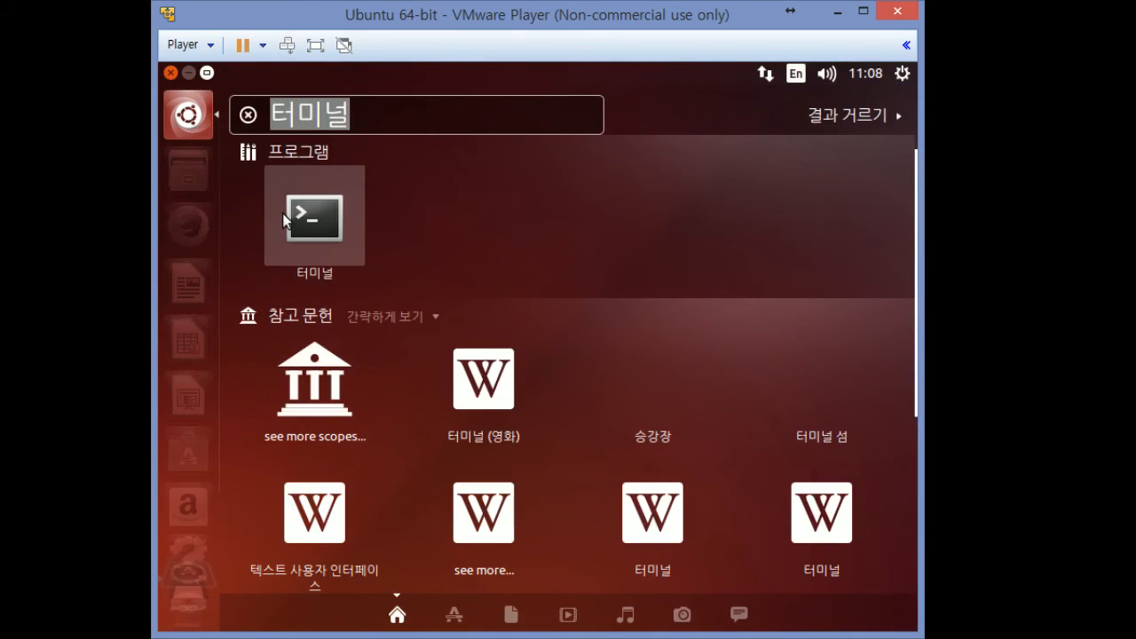
{"action": "left_click_drag", "start_coordinate": [282, 213], "coordinate": [190, 174]}
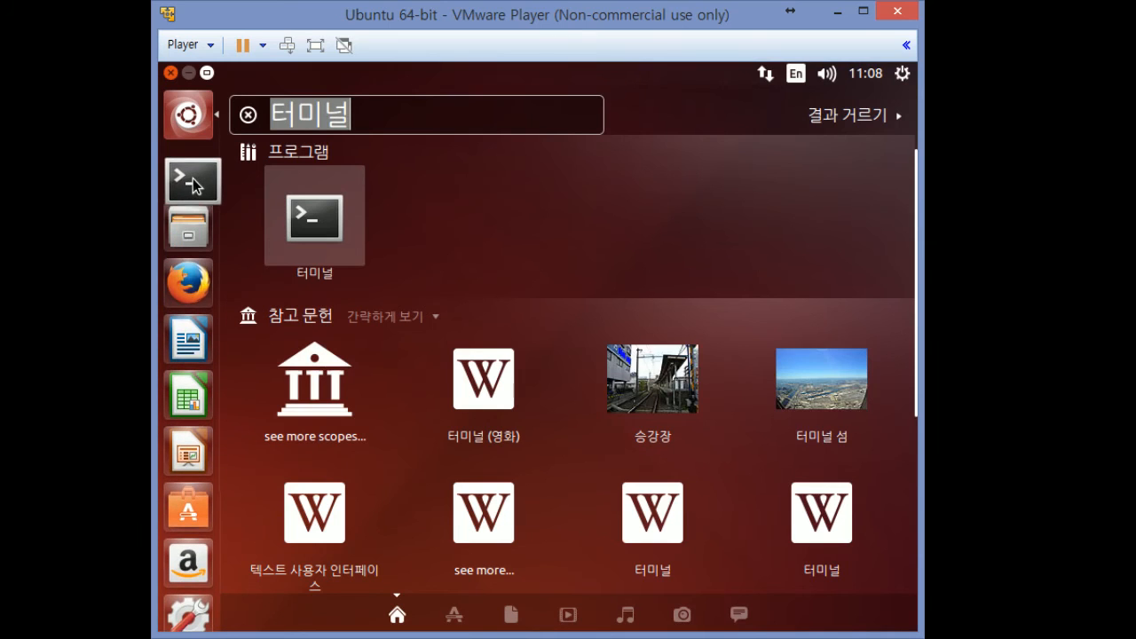
{"action": "left_click", "coordinate": [190, 174]}
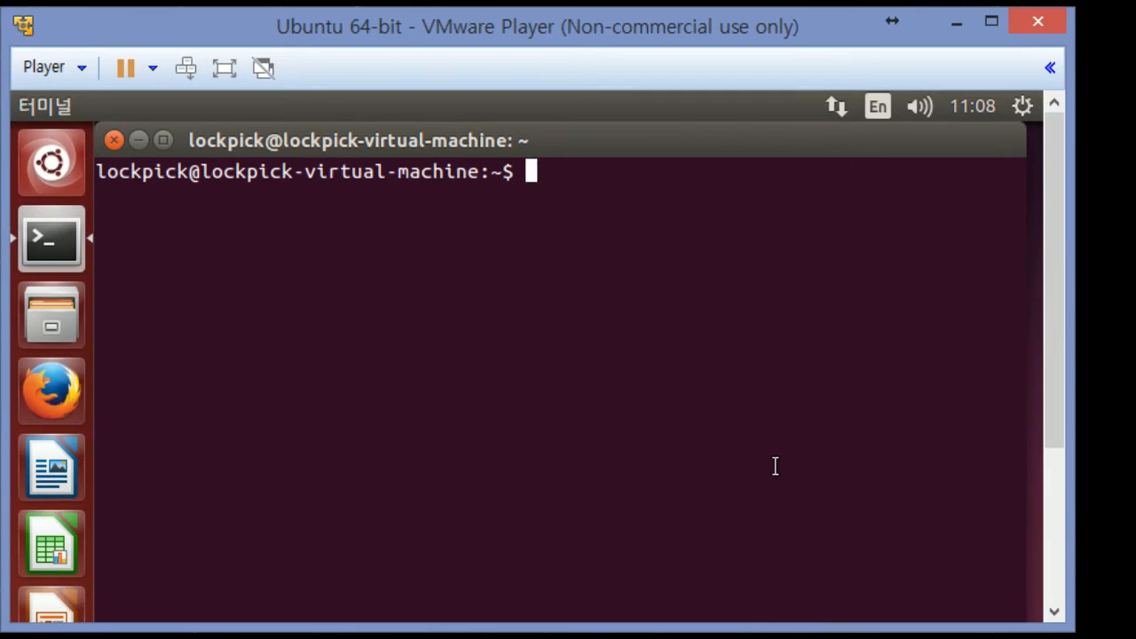
Run apt-get update without sudo
{"action": "type", "text": "apt-"}
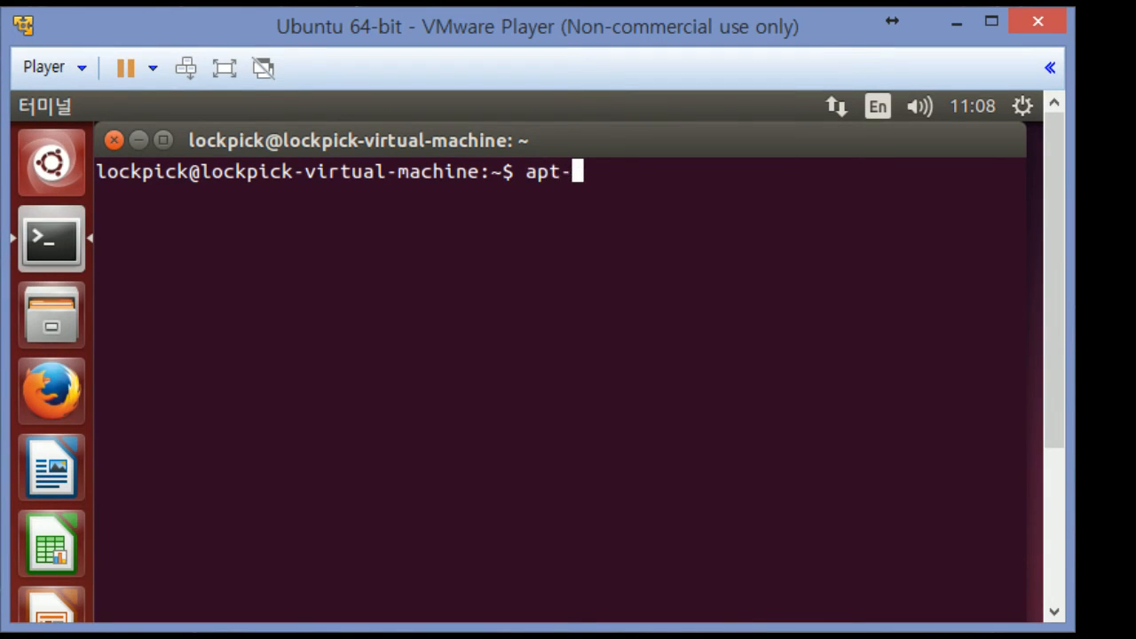
{"action": "type", "text": "get"}
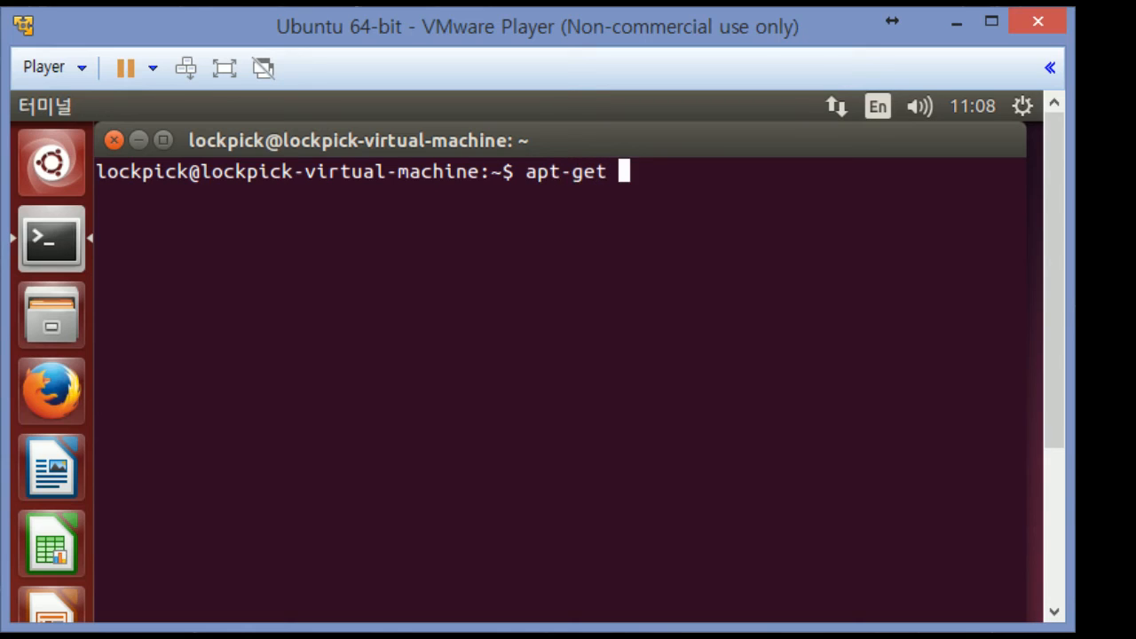
{"action": "type", "text": "update"}
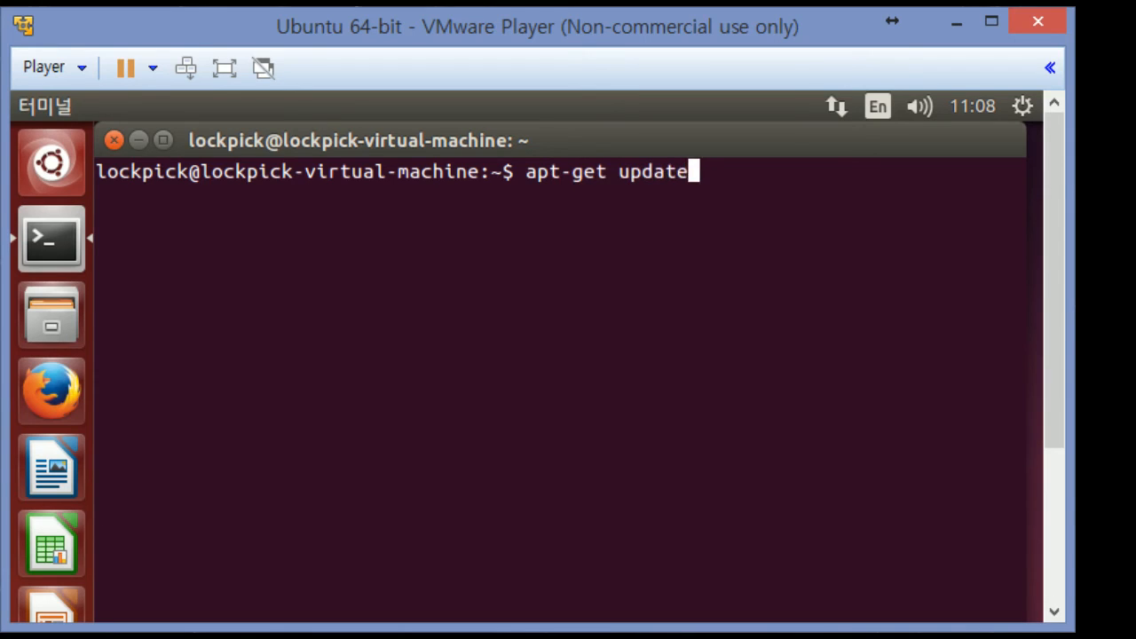
{"action": "key", "text": "Return"}
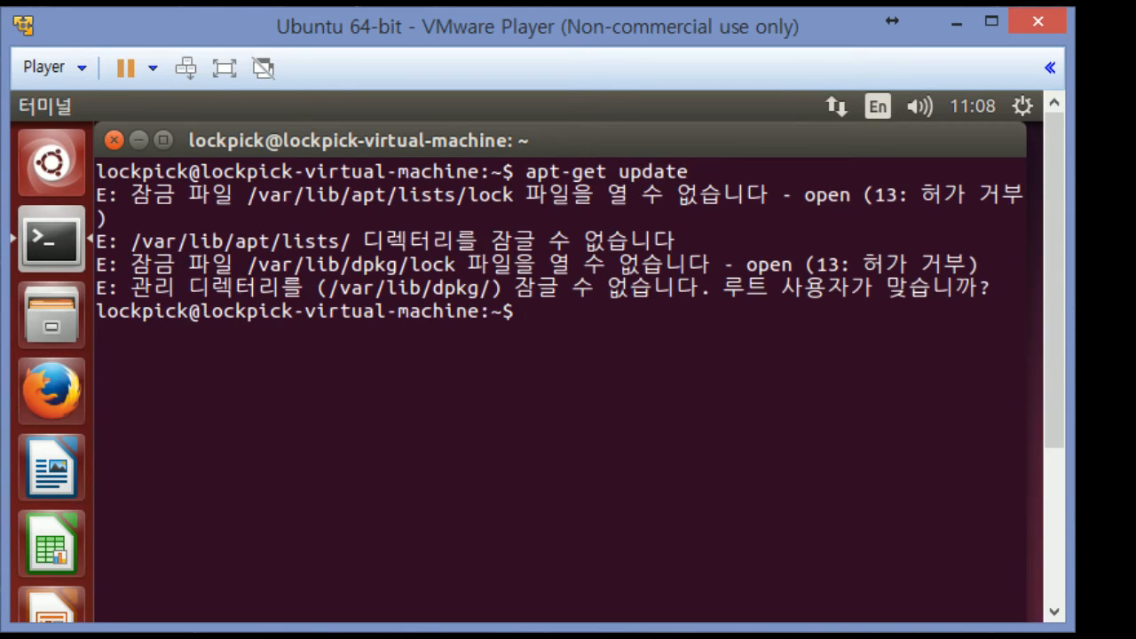
Recall the command, prefix it with sudo, run it and enter the account password
{"action": "key", "text": "Up"}
{"action": "key", "text": "Down"}
{"action": "key", "text": "Up"}
{"action": "key", "text": "Left"}
{"action": "key", "text": "Left"}
{"action": "key", "text": "Left"}
{"action": "key", "text": "Left"}
{"action": "key", "text": "Left"}
{"action": "key", "text": "Left"}
{"action": "key", "text": "Left"}
{"action": "key", "text": "Left"}
{"action": "key", "text": "Left"}
{"action": "key", "text": "Left"}
{"action": "key", "text": "Left"}
{"action": "key", "text": "Left"}
{"action": "key", "text": "Left"}
{"action": "key", "text": "Left"}
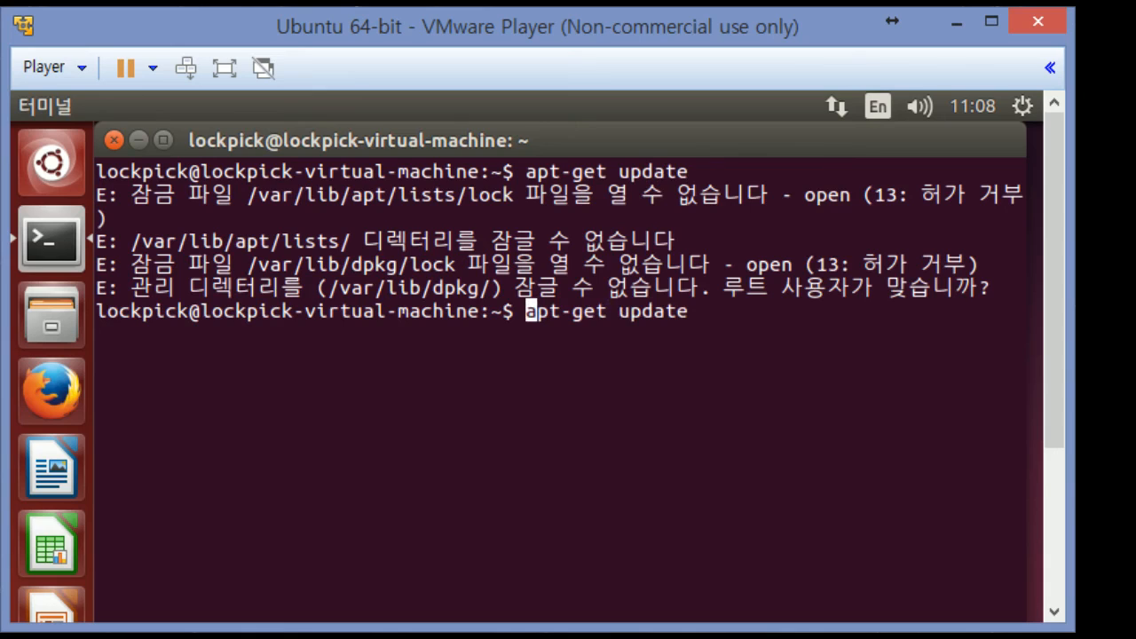
{"action": "type", "text": "sudo"}
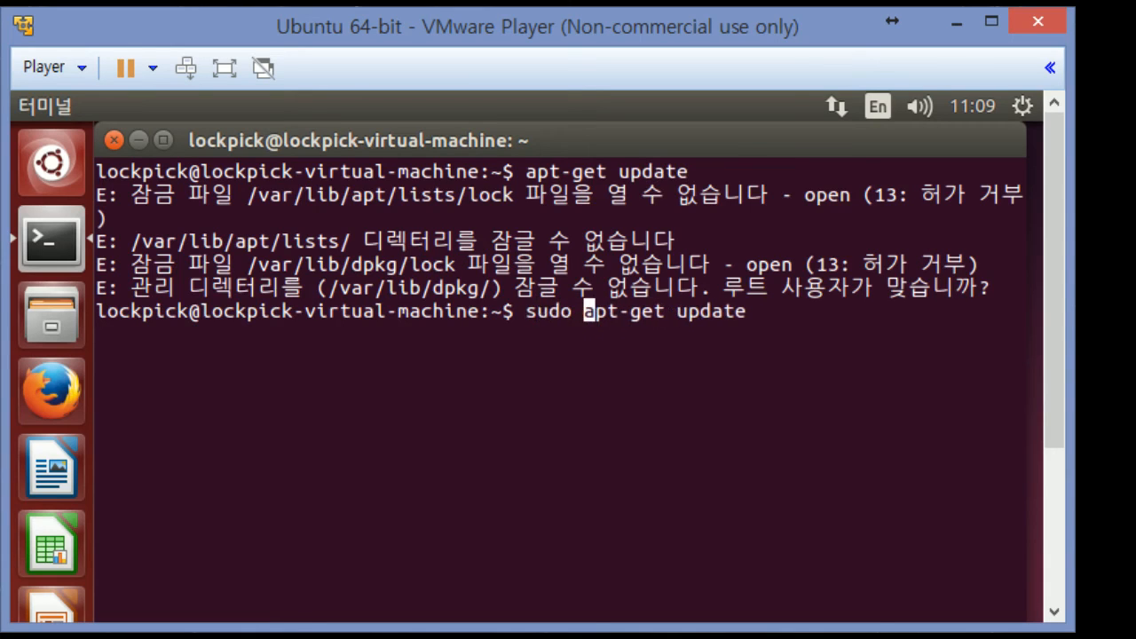
{"action": "key", "text": "Left"}
{"action": "key", "text": "Left"}
{"action": "key", "text": "Left"}
{"action": "key", "text": "Left"}
{"action": "key", "text": "Left"}
{"action": "key", "text": "Right"}
{"action": "key", "text": "Right"}
{"action": "key", "text": "Right"}
{"action": "key", "text": "Right"}
{"action": "key", "text": "Right"}
{"action": "key", "text": "Right"}
{"action": "key", "text": "Right"}
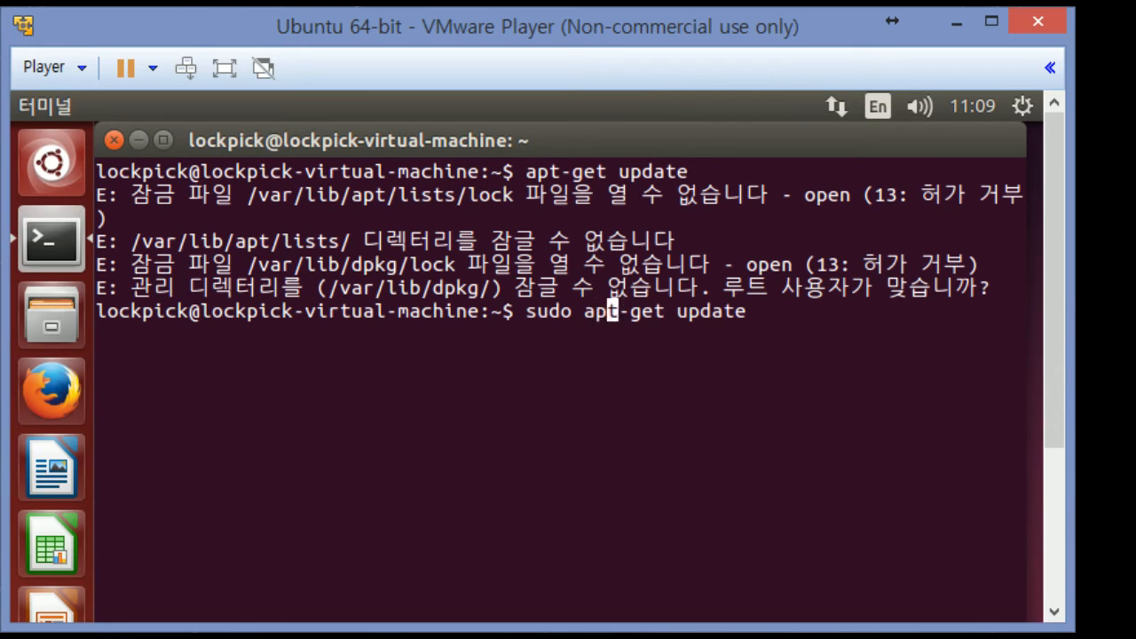
{"action": "key", "text": "Right"}
{"action": "key", "text": "Right"}
{"action": "key", "text": "Right"}
{"action": "key", "text": "Right"}
{"action": "key", "text": "Right"}
{"action": "key", "text": "Right"}
{"action": "key", "text": "Right"}
{"action": "key", "text": "Right"}
{"action": "key", "text": "Right"}
{"action": "key", "text": "Right"}
{"action": "key", "text": "Right"}
{"action": "key", "text": "Right"}
{"action": "key", "text": "Return"}
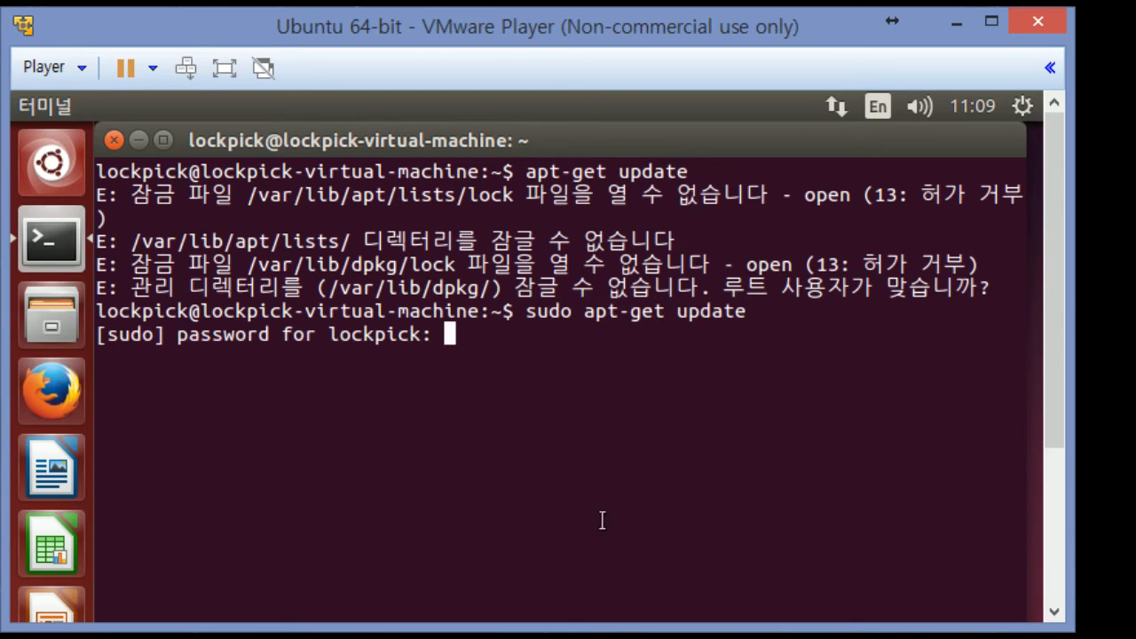
{"action": "left_click_drag", "start_coordinate": [329, 335], "coordinate": [426, 334]}
{"action": "left_click", "coordinate": [440, 333]}
{"action": "key", "text": "Return"}
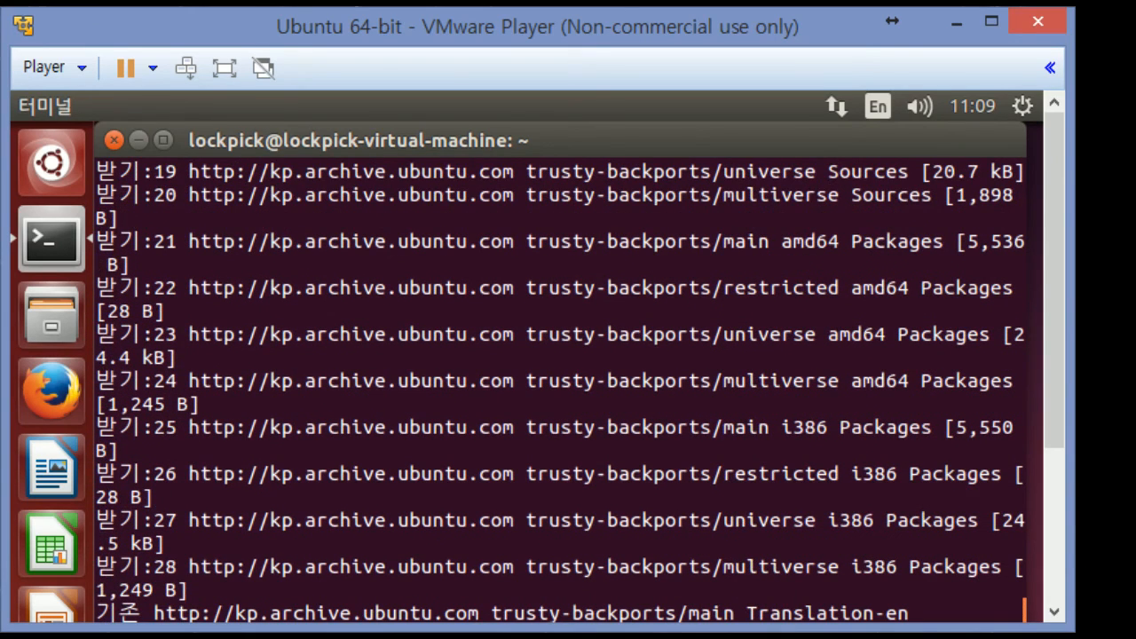
Scroll through the sudo apt-get update output until it finishes, then shrink the terminal
{"action": "scroll", "coordinate": [532, 389], "scroll_direction": "up", "scroll_amount": 15}
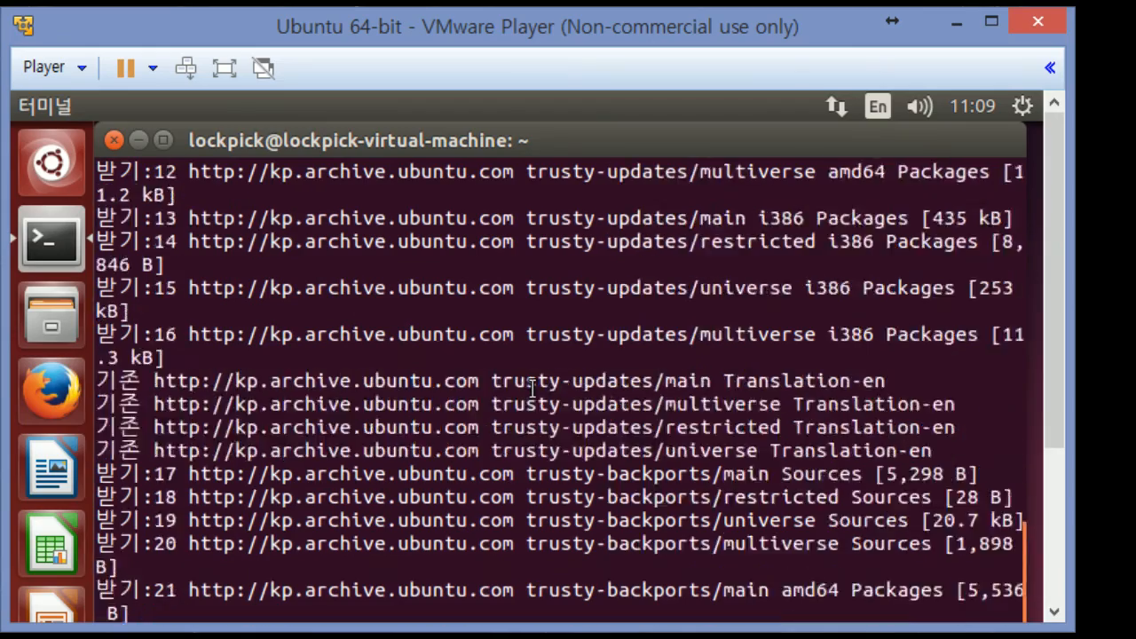
{"action": "scroll", "coordinate": [520, 398], "scroll_direction": "up", "scroll_amount": 3}
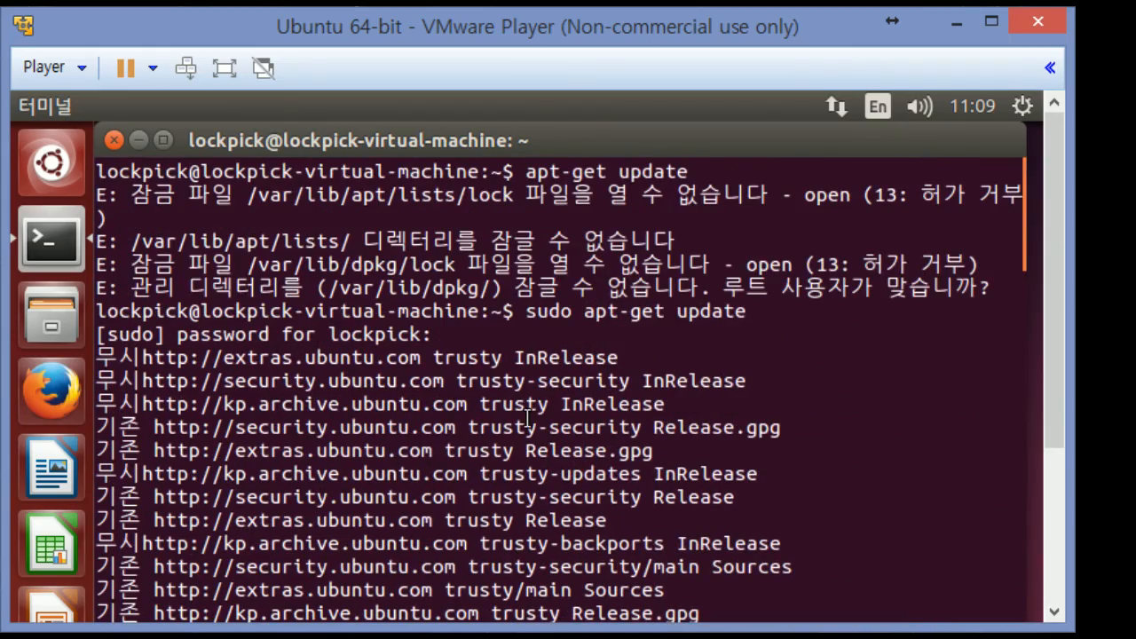
{"action": "scroll", "coordinate": [414, 502], "scroll_direction": "down", "scroll_amount": 15}
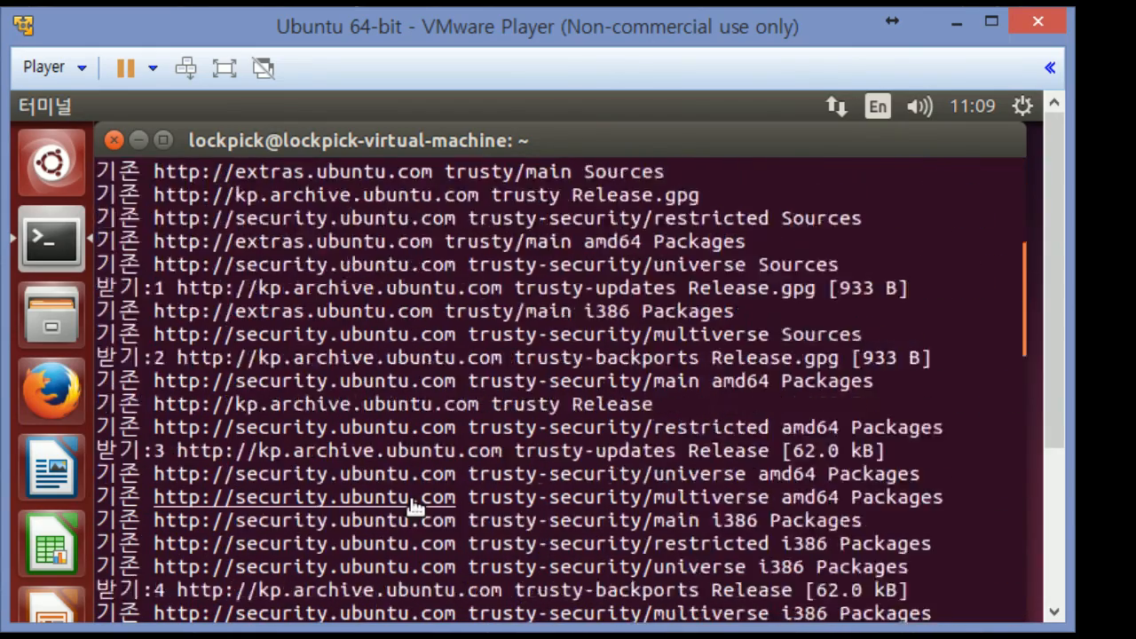
{"action": "scroll", "coordinate": [413, 505], "scroll_direction": "down", "scroll_amount": 10}
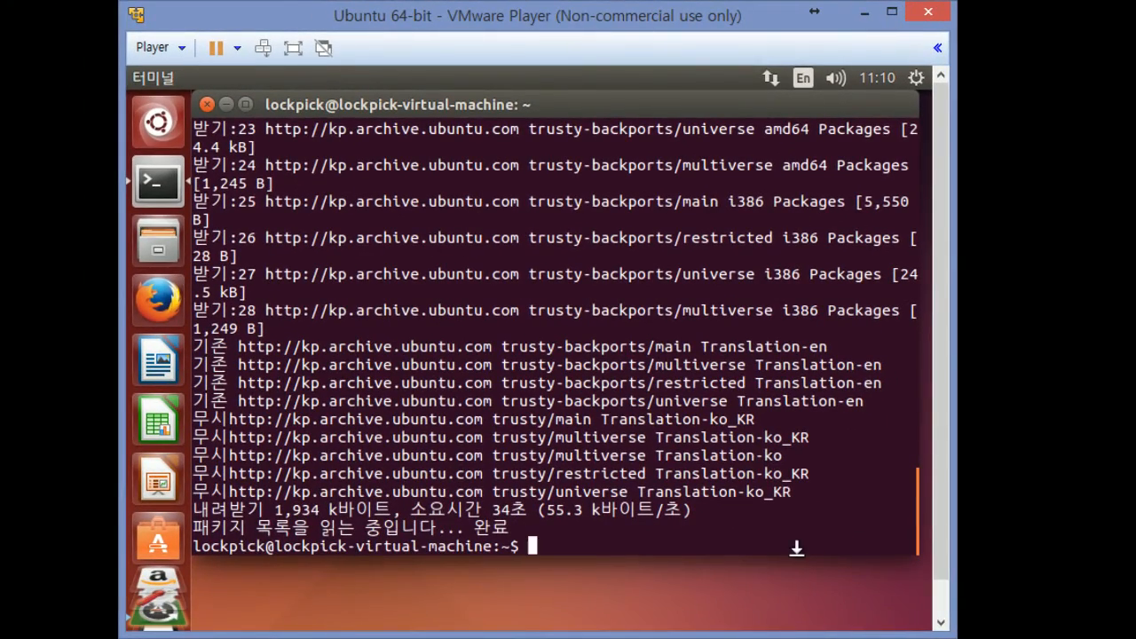
{"action": "left_click_drag", "start_coordinate": [796, 549], "coordinate": [814, 424]}
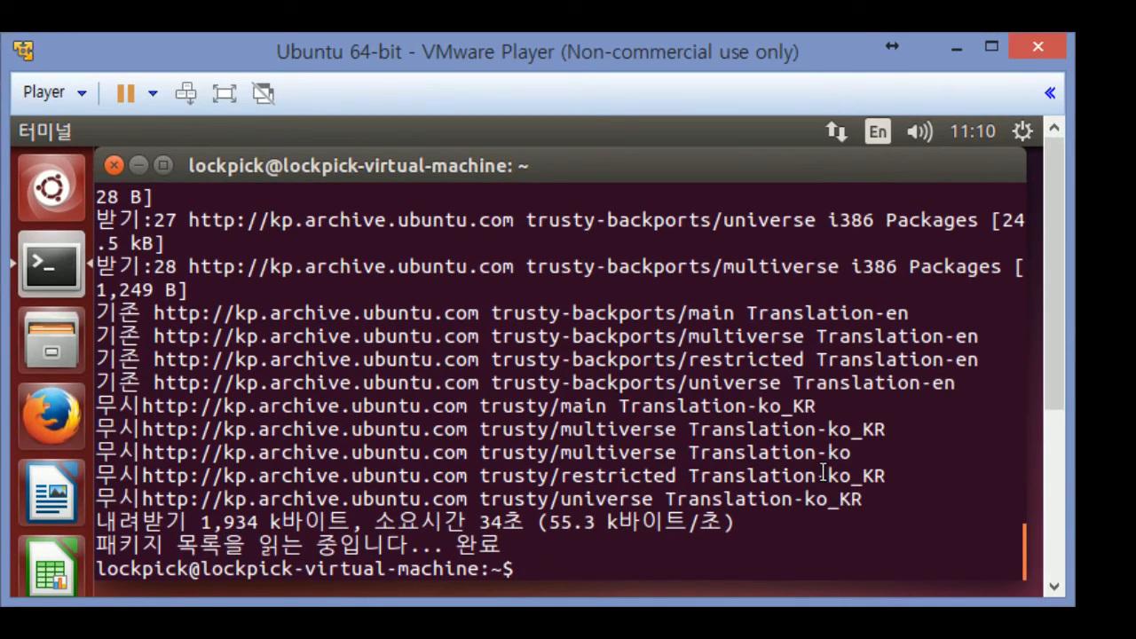
Run sudo apt-get upgrade in the terminal
{"action": "type", "text": "sudo a"}
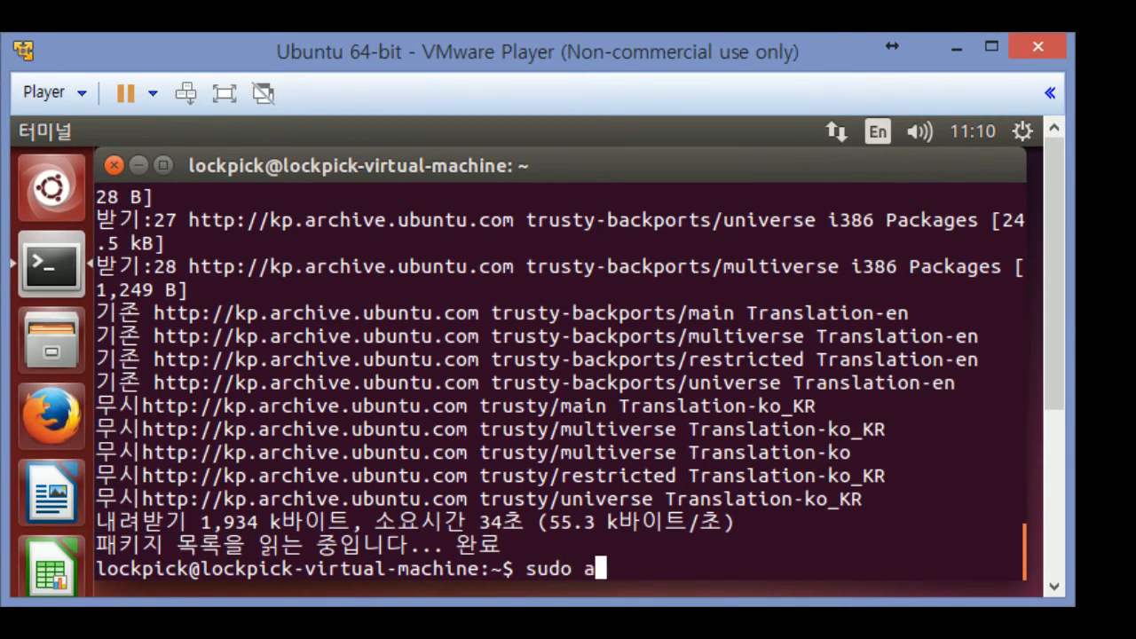
{"action": "type", "text": "pt-"}
{"action": "key", "text": "BackSpace"}
{"action": "key", "text": "BackSpace"}
{"action": "type", "text": "t-get "}
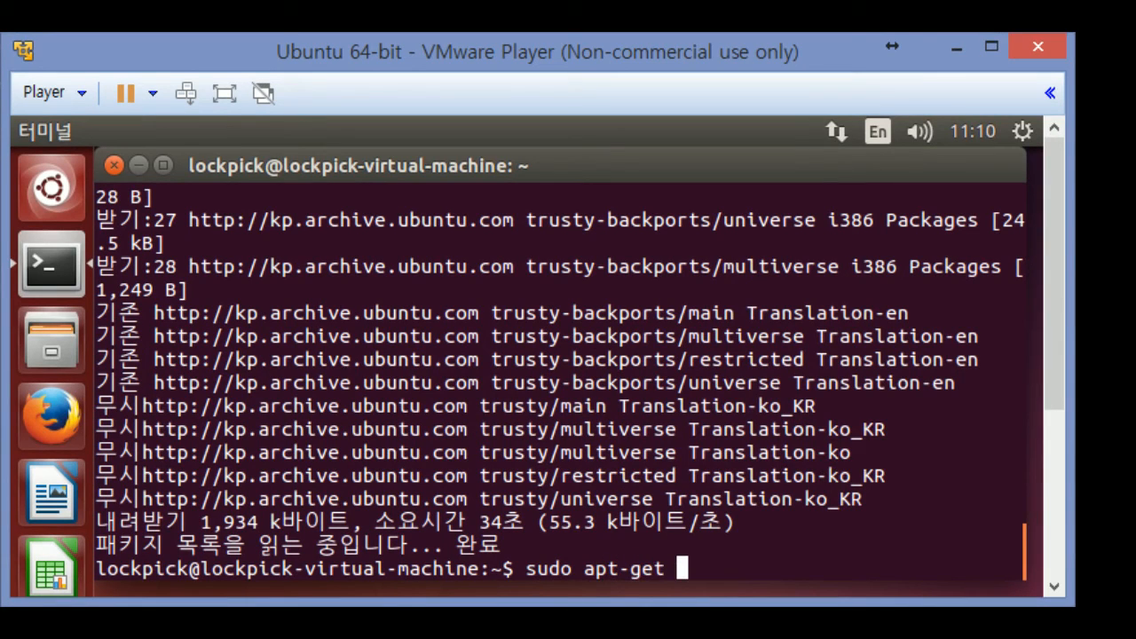
{"action": "type", "text": "upgrade"}
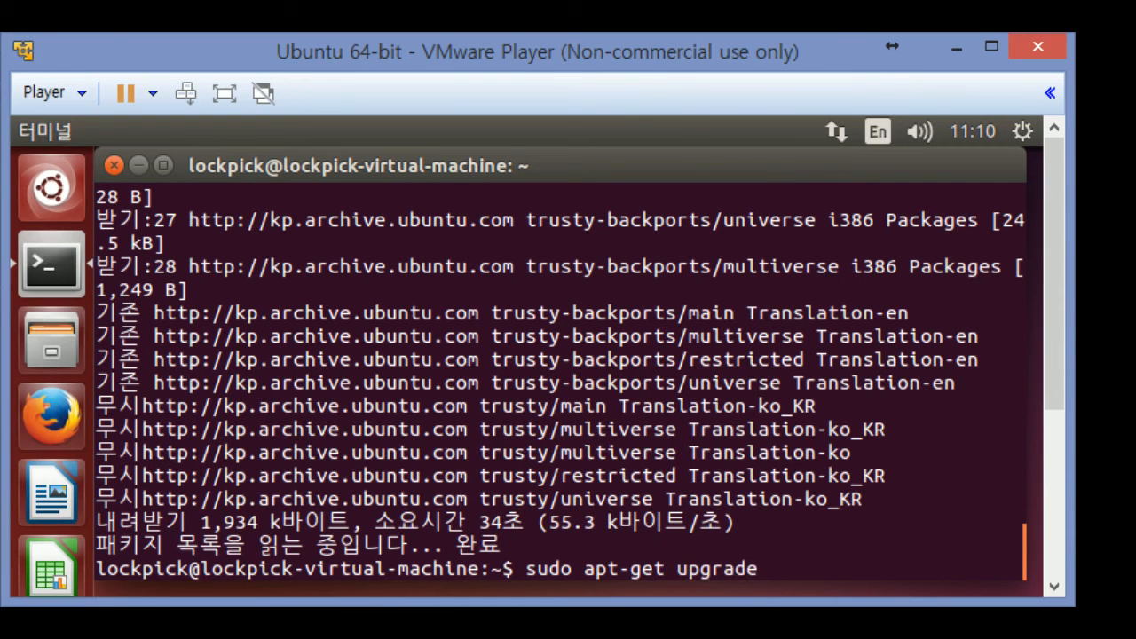
{"action": "key", "text": "Return"}
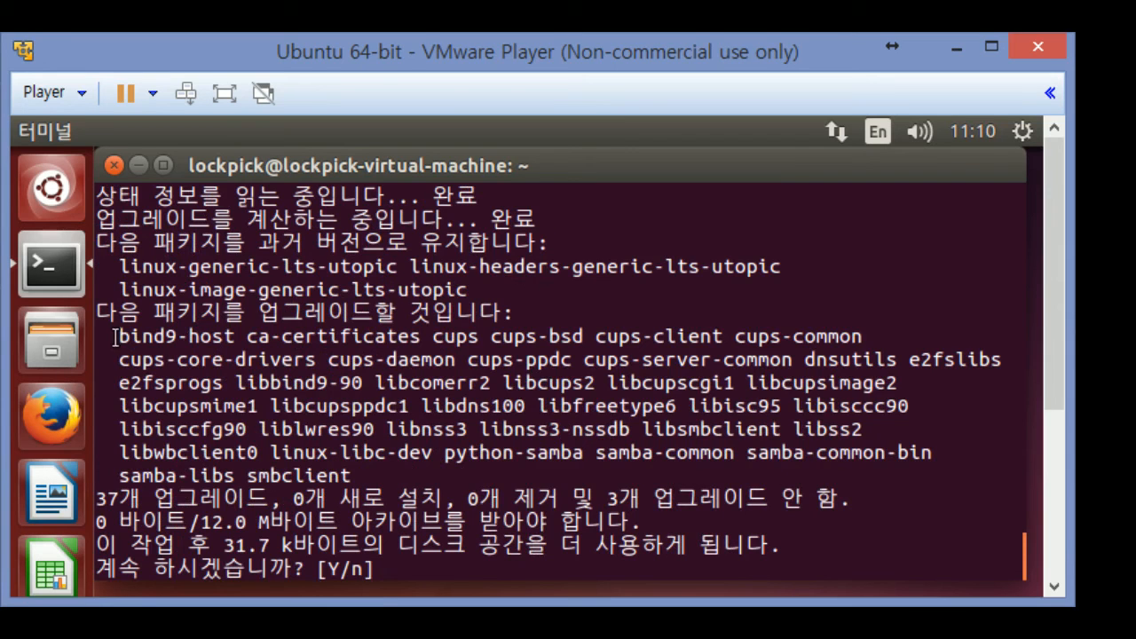
Review the 37-package list and accept the [Y/n] prompt
{"action": "left_click_drag", "start_coordinate": [115, 336], "coordinate": [888, 464]}
{"action": "left_click", "coordinate": [889, 464]}
{"action": "left_click_drag", "start_coordinate": [318, 569], "coordinate": [400, 571]}
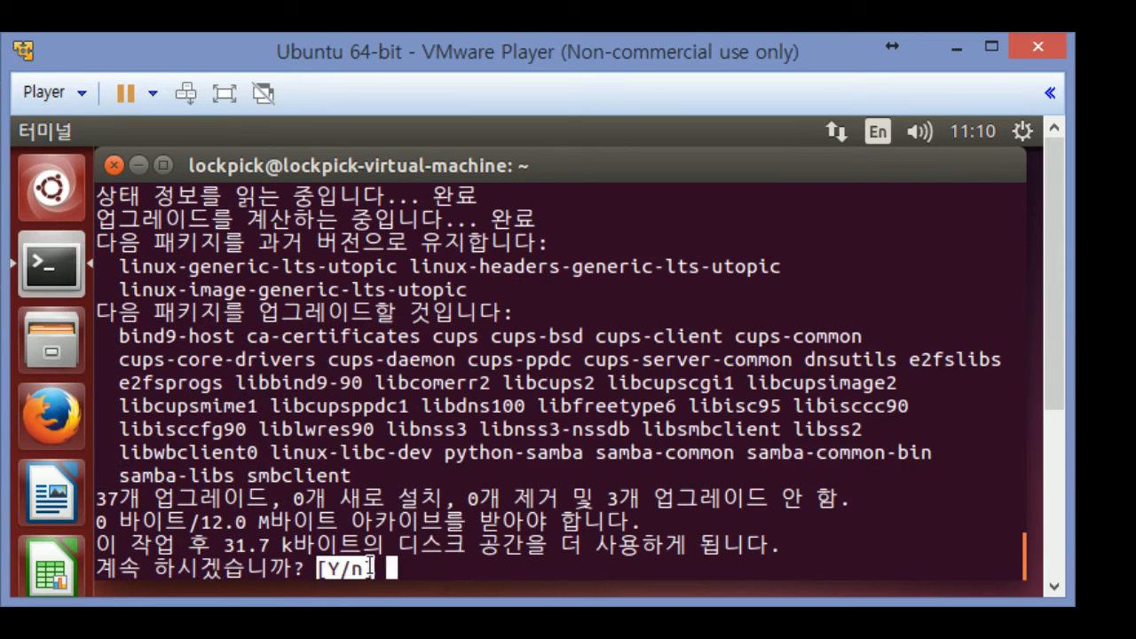
{"action": "left_click", "coordinate": [399, 571]}
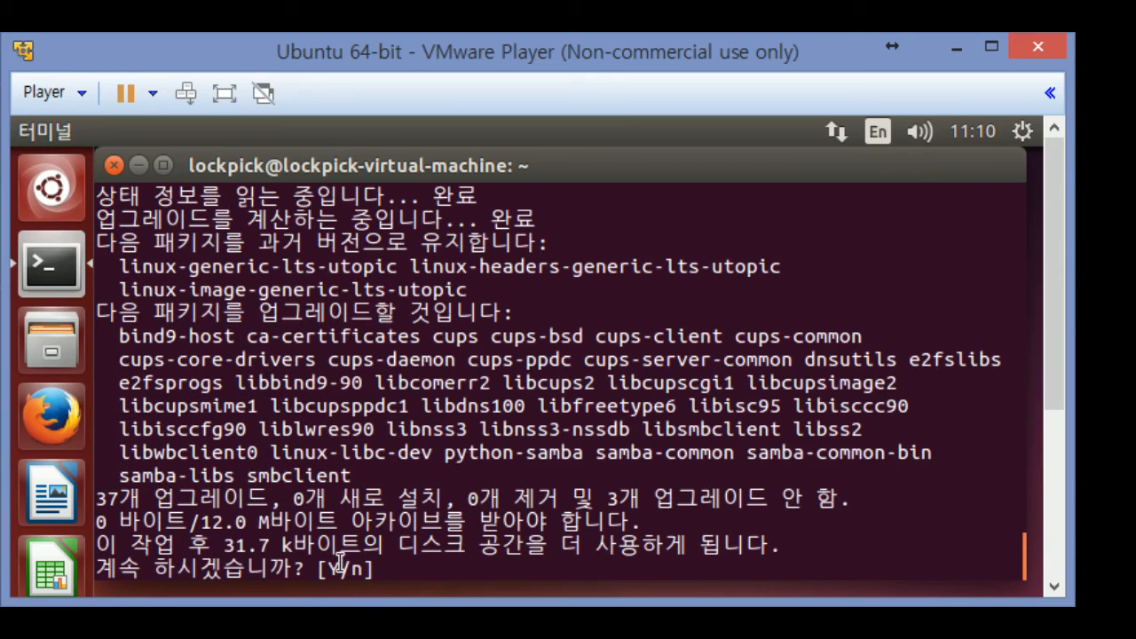
{"action": "left_click_drag", "start_coordinate": [325, 569], "coordinate": [346, 569]}
{"action": "left_click", "coordinate": [381, 568]}
{"action": "key", "text": "Return"}
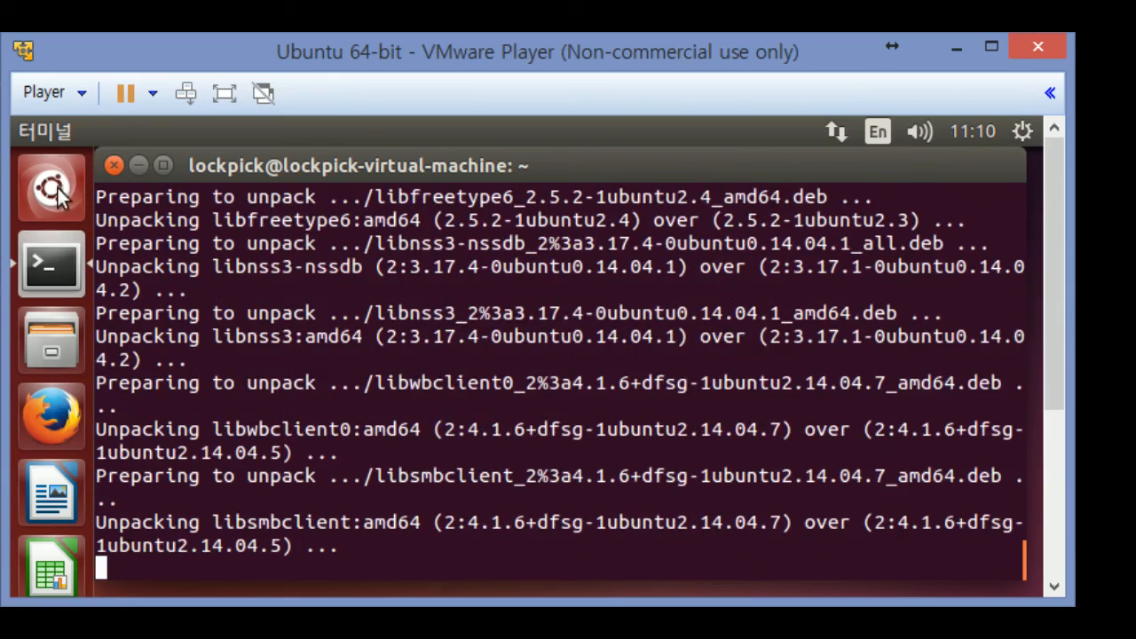
Cancel the VMware Tools installation via Player > Manage and confirm releasing the CD-ROM
{"action": "left_click", "coordinate": [27, 100]}
{"action": "mouse_move", "coordinate": [118, 242]}
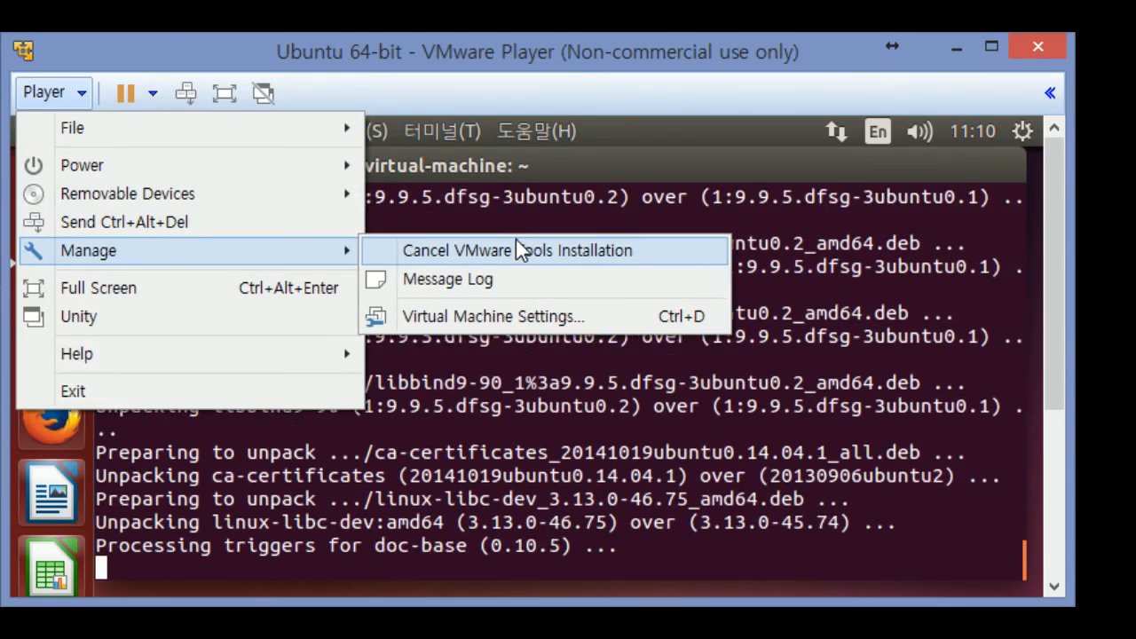
{"action": "left_click", "coordinate": [519, 249]}
{"action": "left_click", "coordinate": [584, 403]}
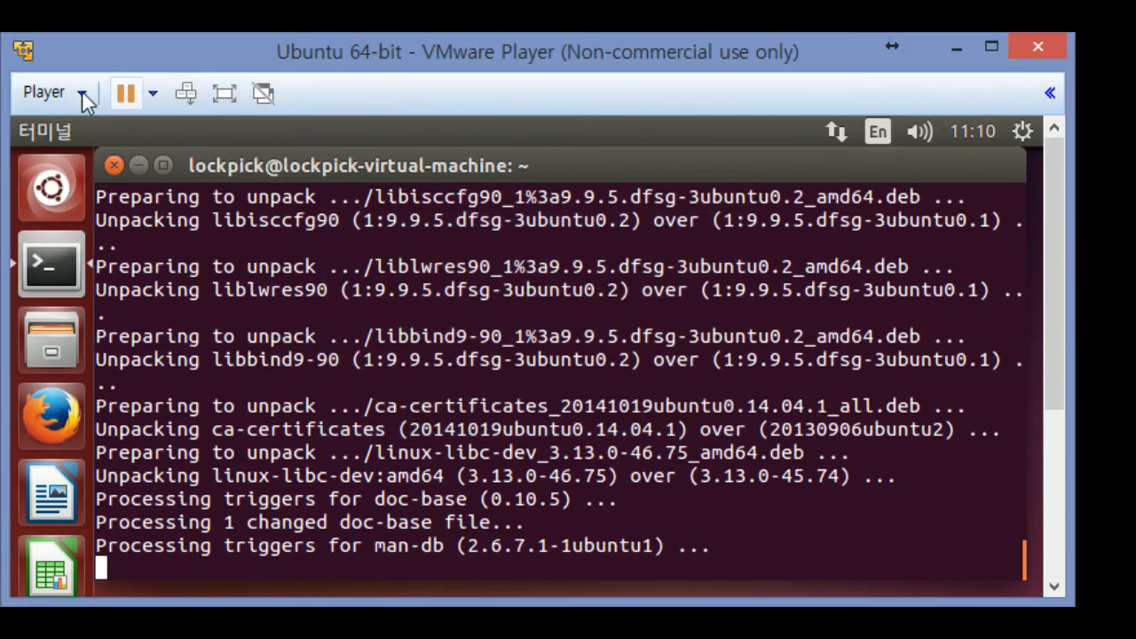
Reopen and dismiss the Player menu, then scroll back through the finished upgrade output
{"action": "left_click", "coordinate": [78, 94]}
{"action": "mouse_move", "coordinate": [132, 256]}
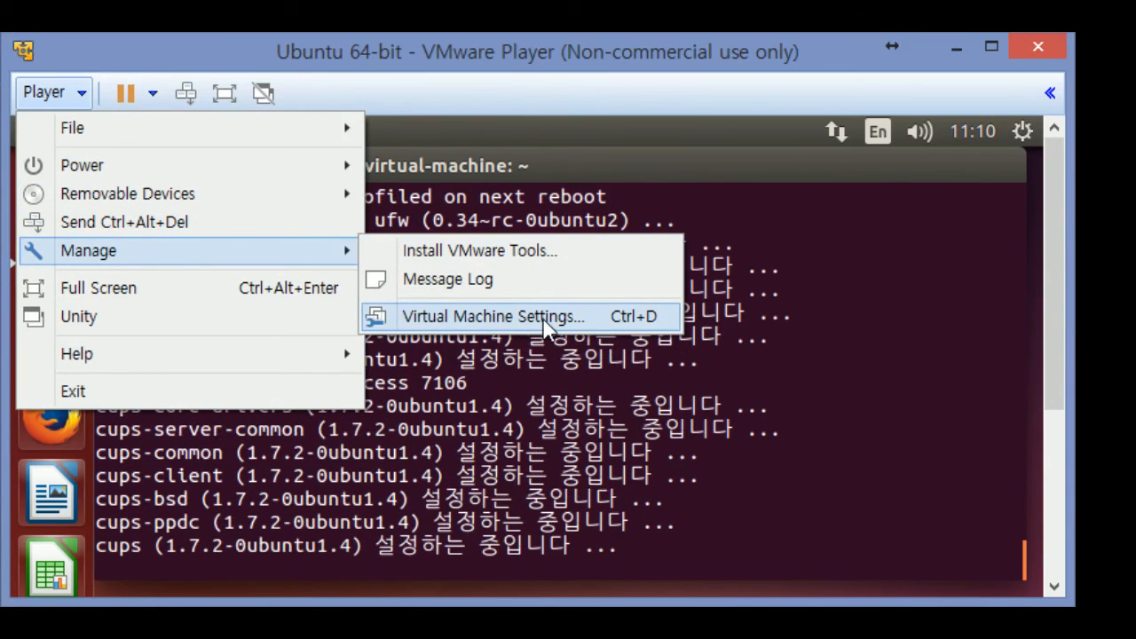
{"action": "left_click", "coordinate": [779, 500]}
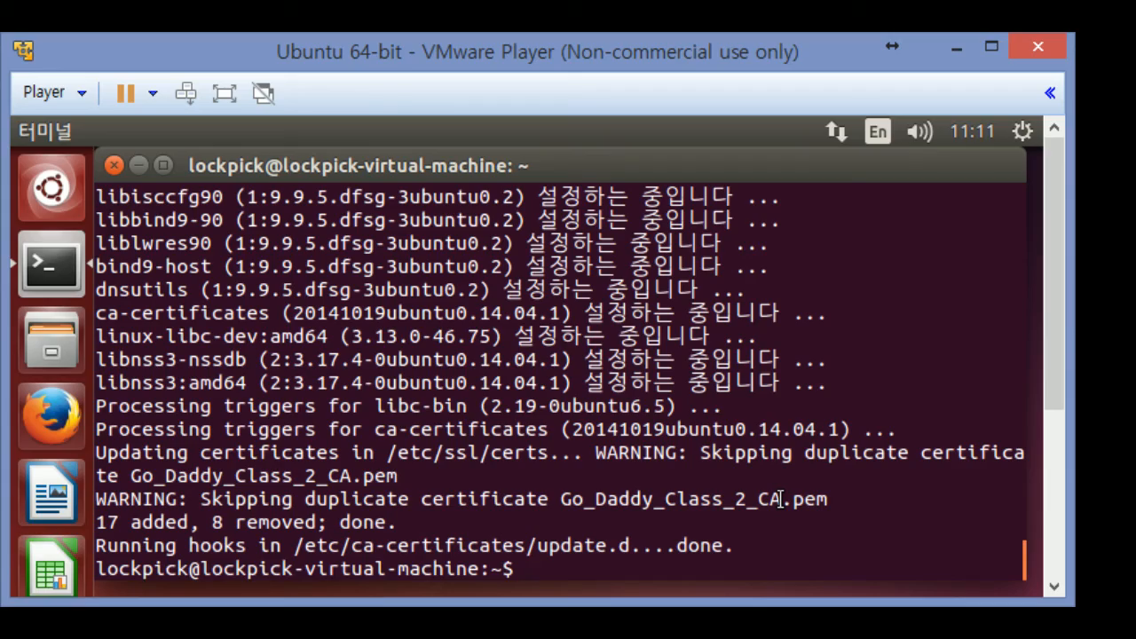
{"action": "scroll", "coordinate": [720, 407], "scroll_direction": "up", "scroll_amount": 15}
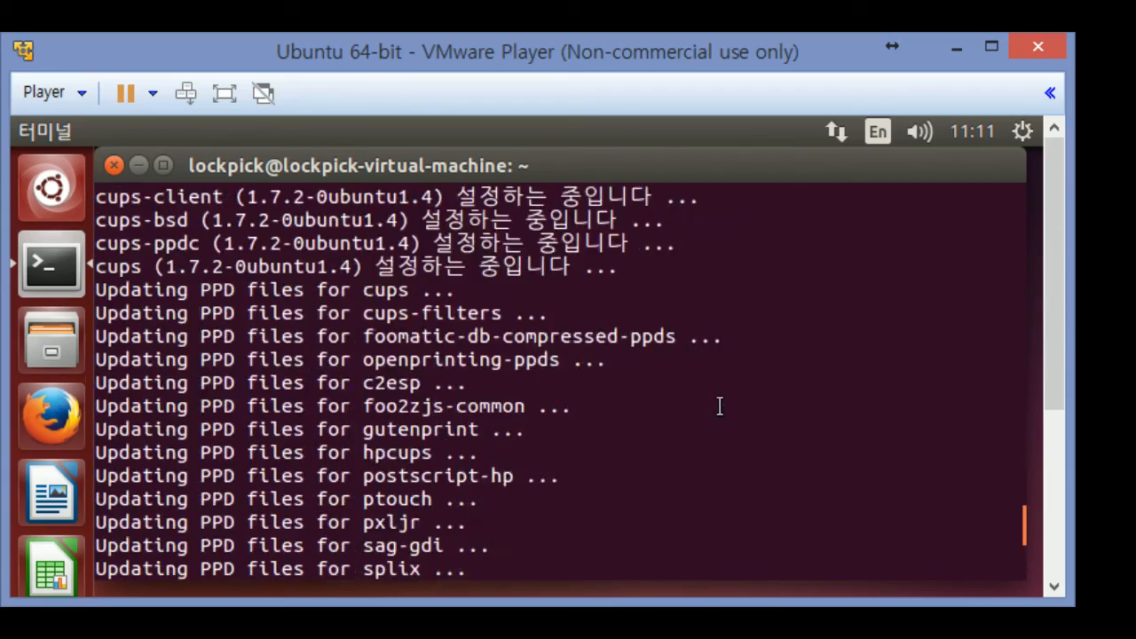
{"action": "scroll", "coordinate": [720, 407], "scroll_direction": "up", "scroll_amount": 15}
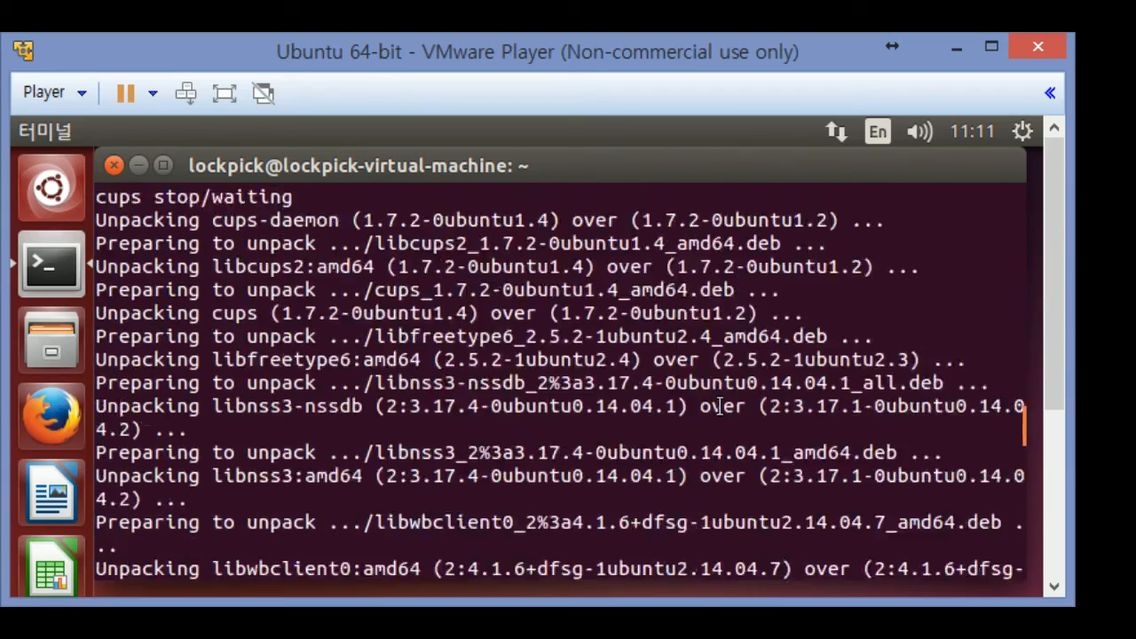
{"action": "scroll", "coordinate": [720, 406], "scroll_direction": "up", "scroll_amount": 5}
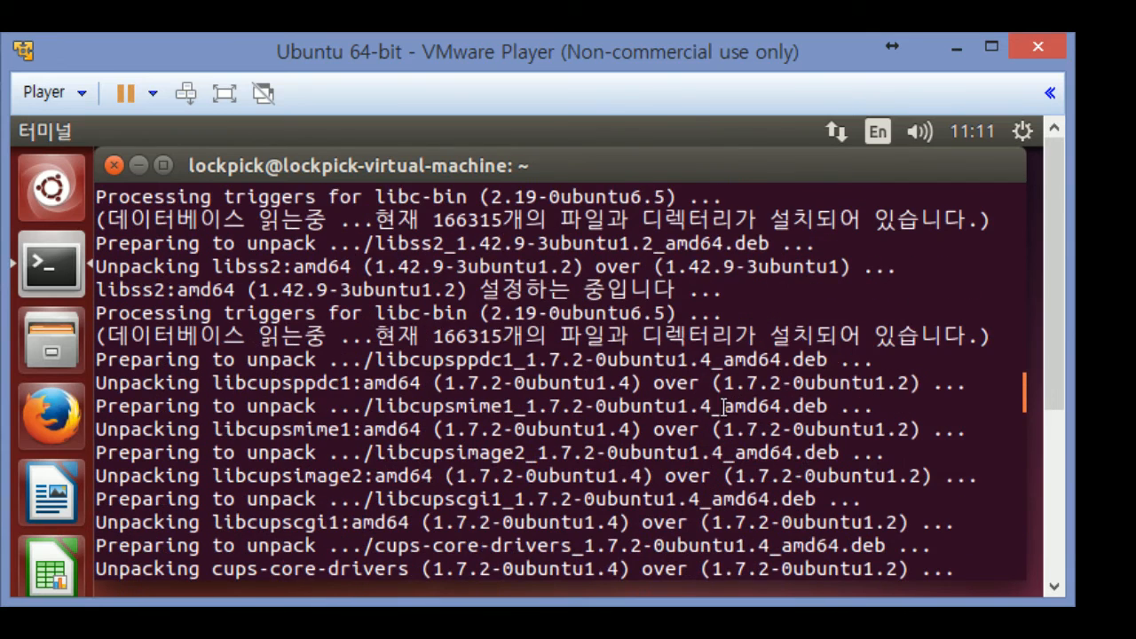
Close the terminal, restart the Ubuntu guest via the gear menu's 컴퓨터 끄기..., and log back in with the password
{"action": "left_click", "coordinate": [114, 165]}
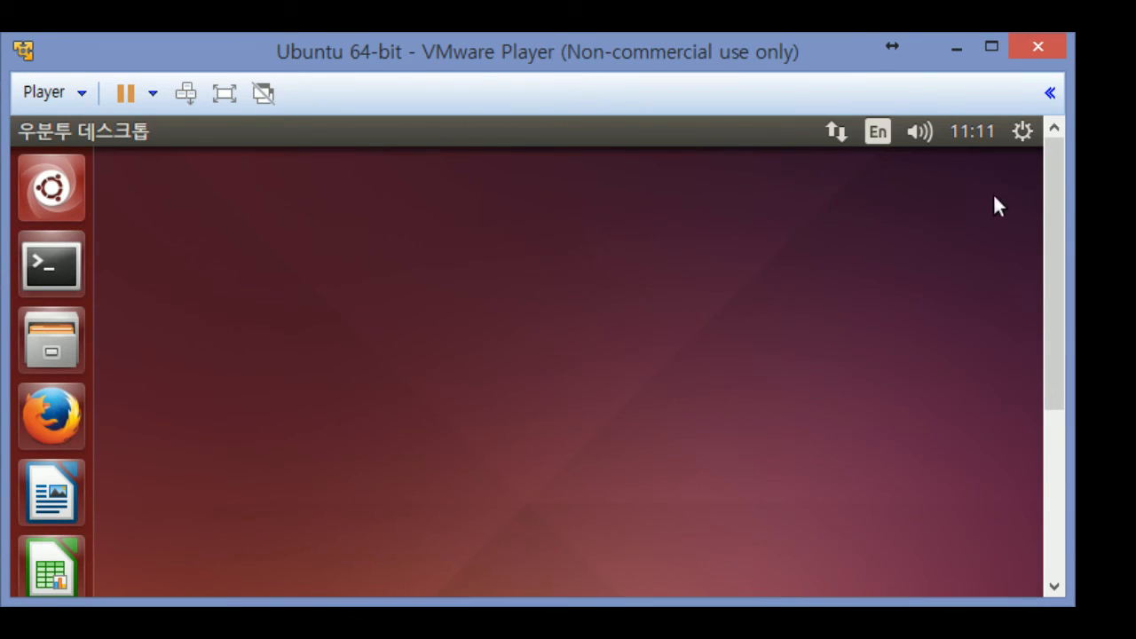
{"action": "left_click", "coordinate": [1017, 131]}
{"action": "left_click", "coordinate": [1017, 133]}
{"action": "left_click", "coordinate": [1023, 130]}
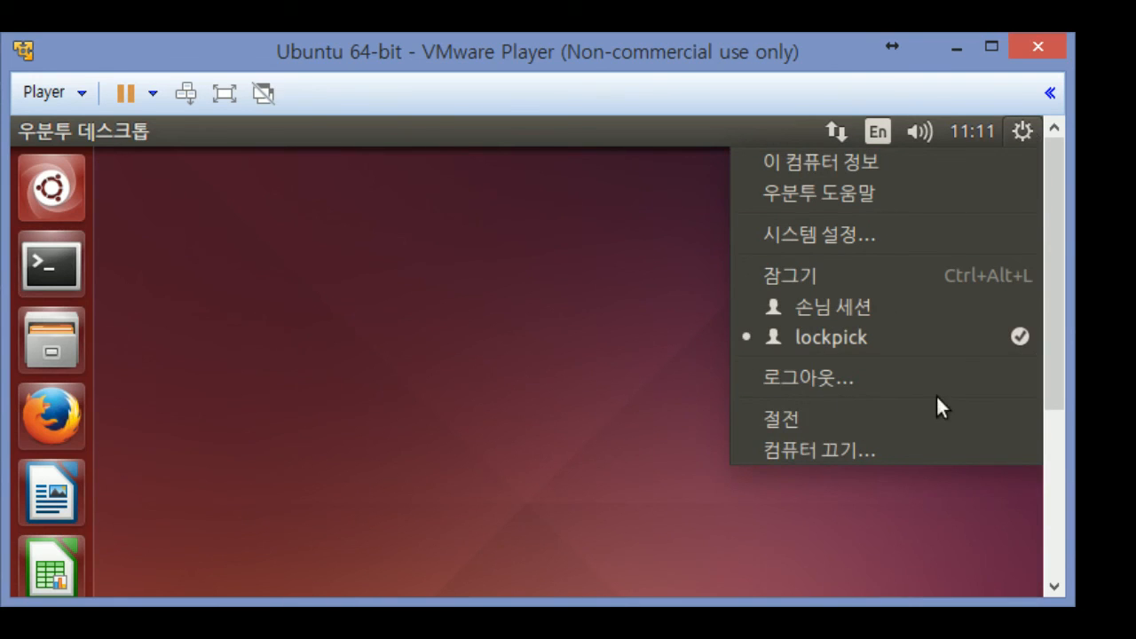
{"action": "left_click", "coordinate": [832, 451]}
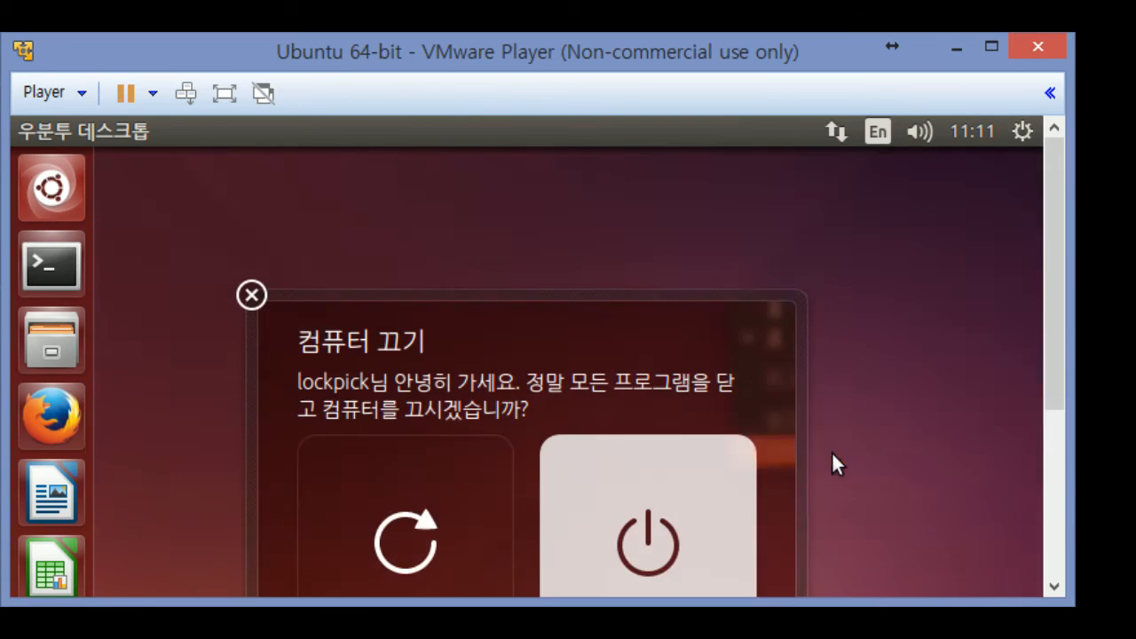
{"action": "scroll", "coordinate": [1048, 325], "scroll_direction": "down", "scroll_amount": 3}
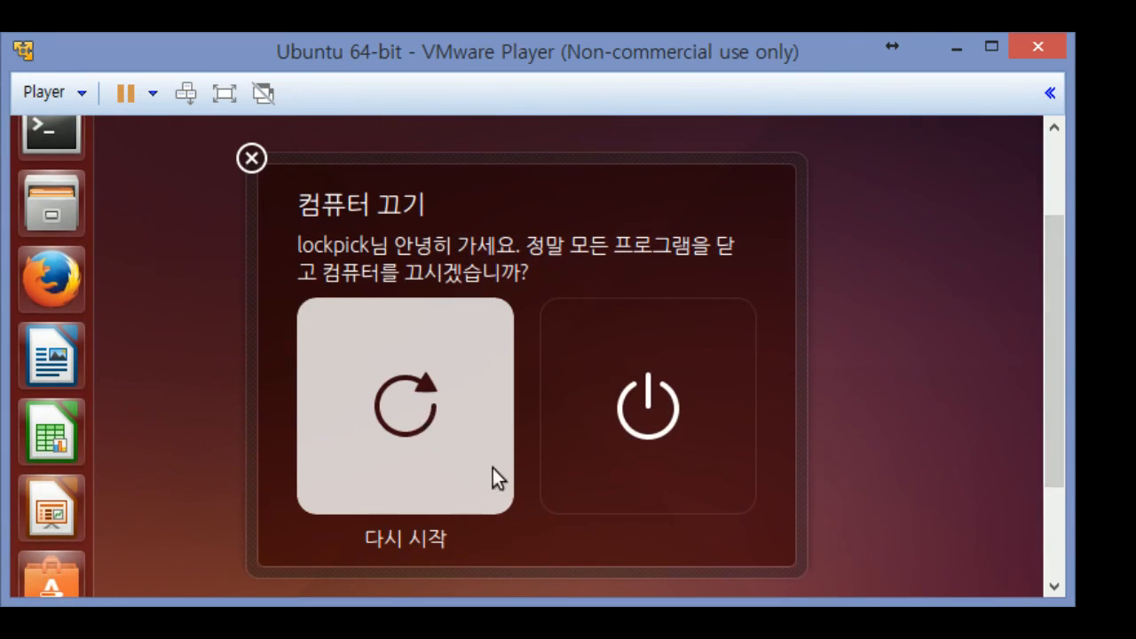
{"action": "left_click", "coordinate": [439, 431]}
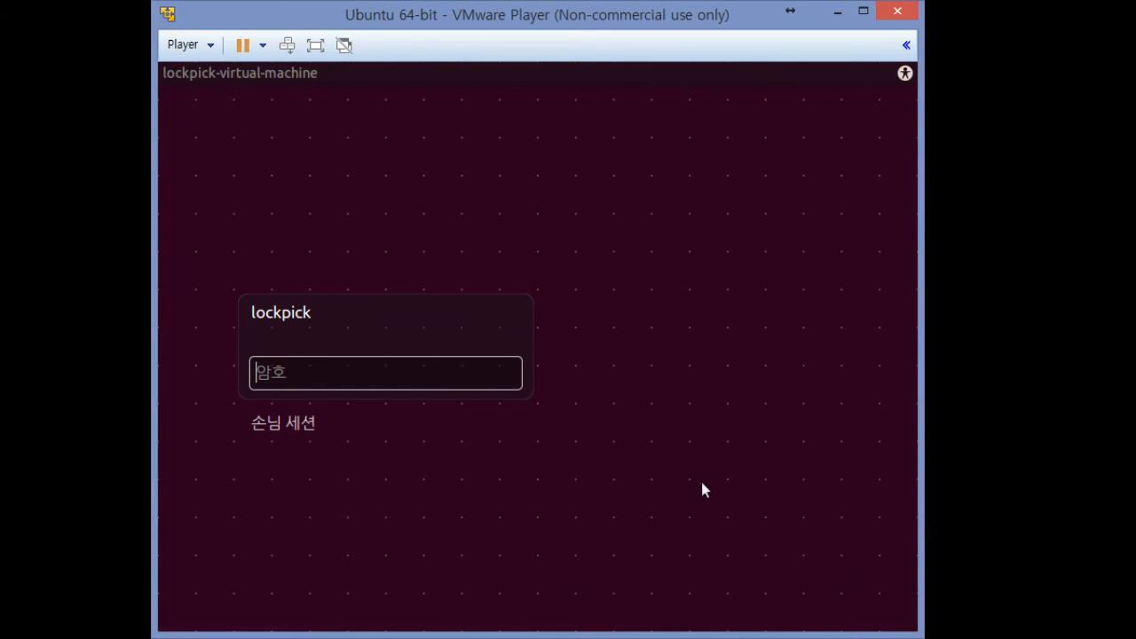
{"action": "type", "text": "***"}
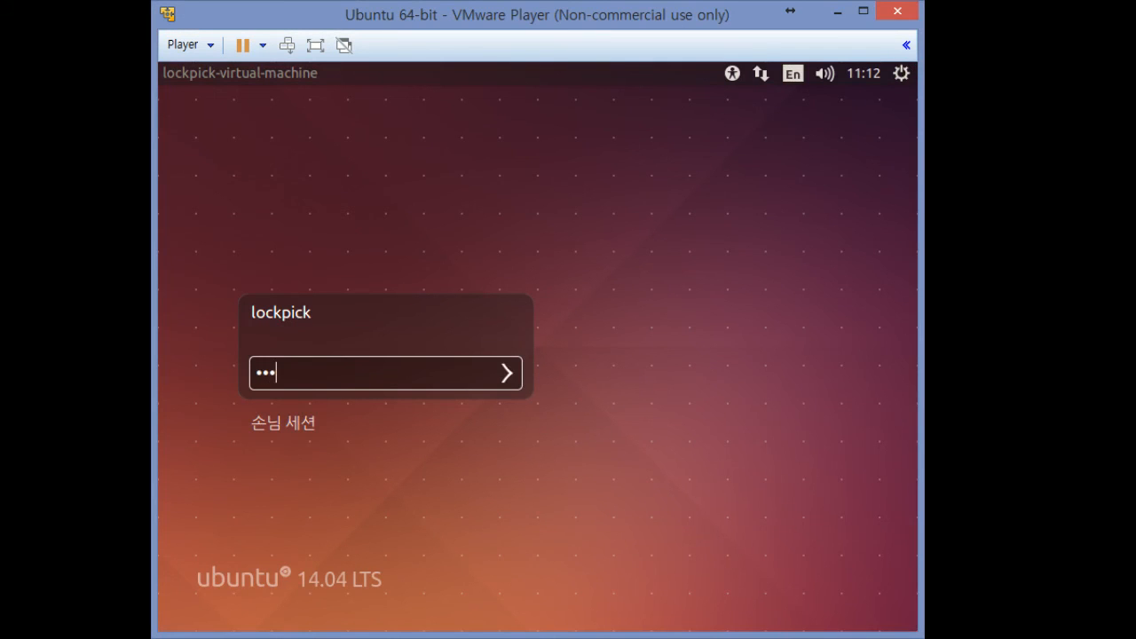
{"action": "type", "text": "*****"}
{"action": "key", "text": "Return"}
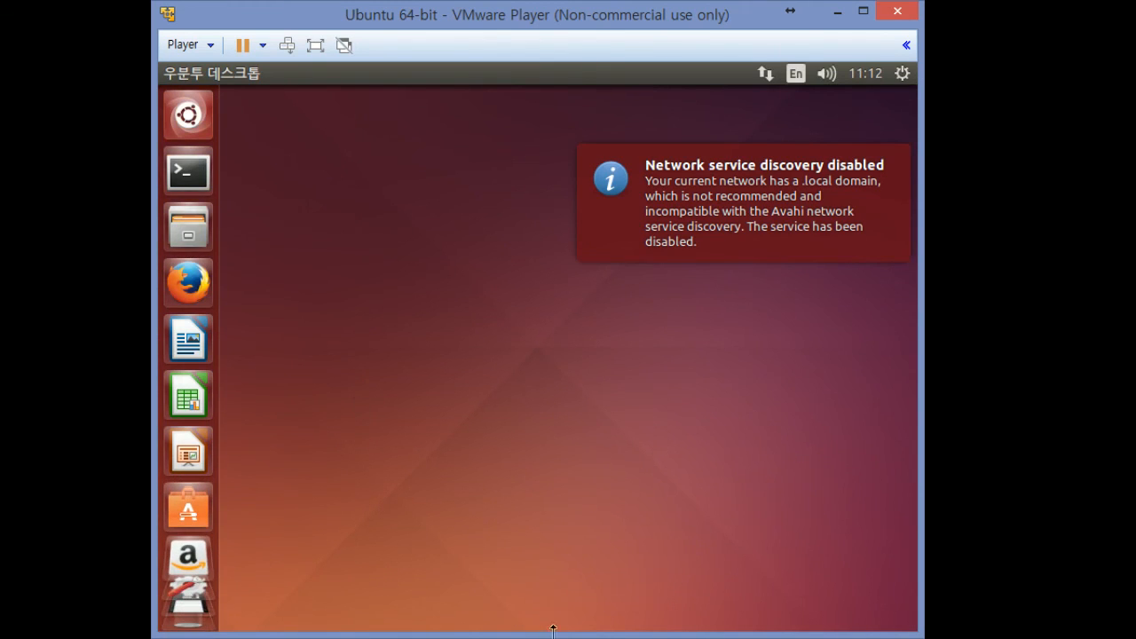
Shorten the player window and open a new guest terminal, resizing it to fit
{"action": "left_click_drag", "start_coordinate": [553, 632], "coordinate": [625, 442]}
{"action": "left_click", "coordinate": [179, 171]}
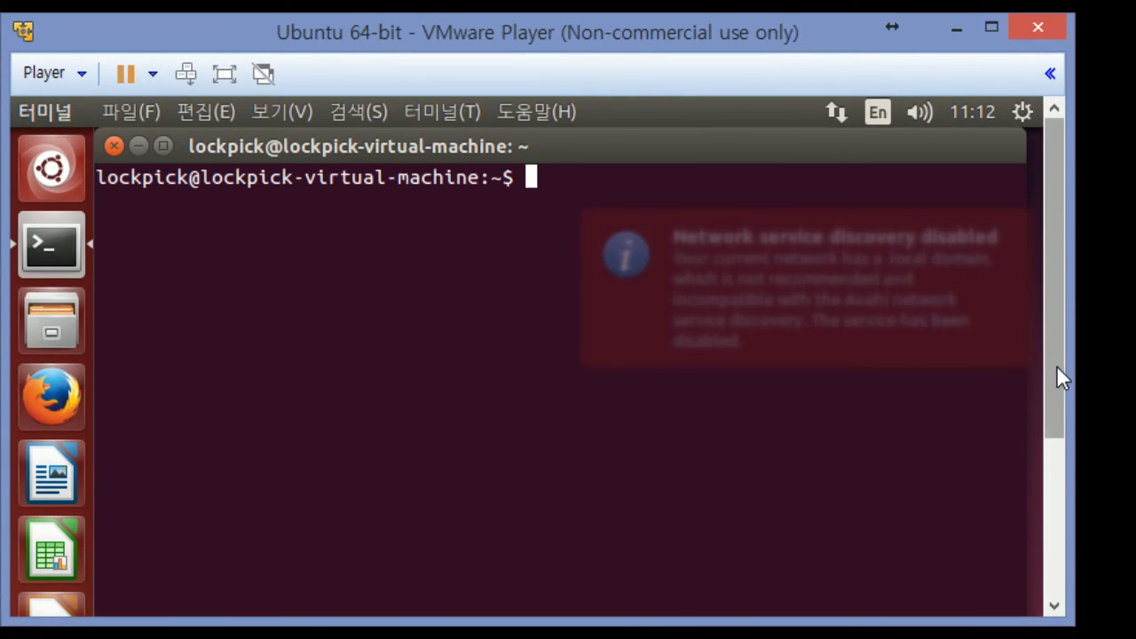
{"action": "mouse_move", "coordinate": [1056, 367]}
{"action": "left_mouse_down"}
{"action": "mouse_move", "coordinate": [1070, 541]}
{"action": "mouse_move", "coordinate": [1049, 548]}
{"action": "mouse_move", "coordinate": [1051, 638]}
{"action": "mouse_move", "coordinate": [1054, 362]}
{"action": "left_mouse_up"}
{"action": "left_click_drag", "start_coordinate": [882, 621], "coordinate": [830, 473]}
{"action": "left_click_drag", "start_coordinate": [953, 283], "coordinate": [955, 326]}
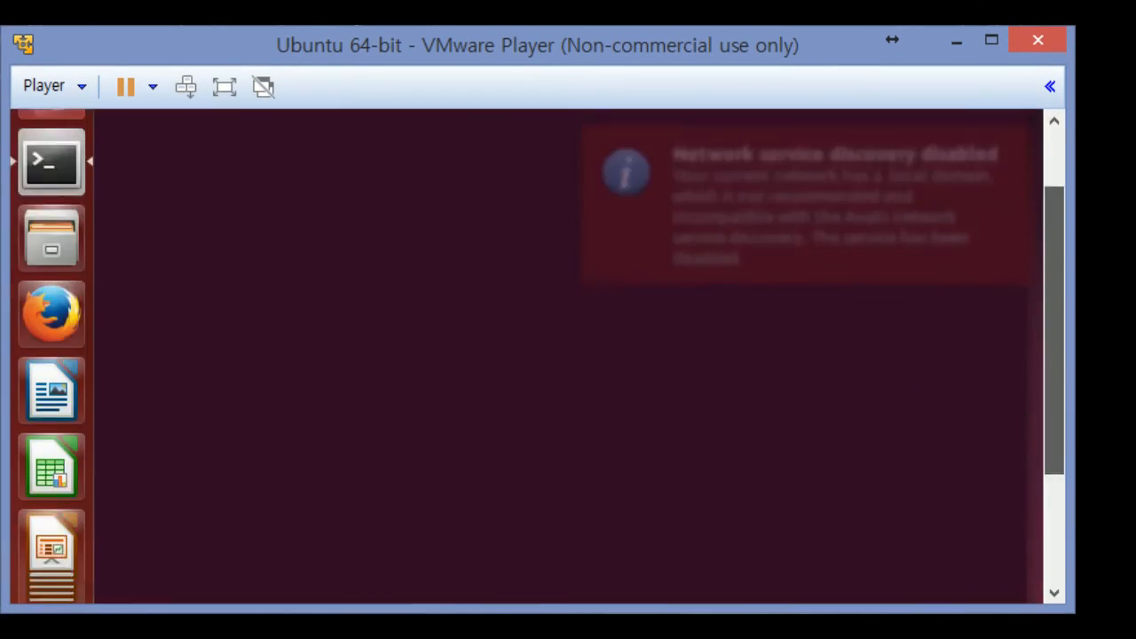
{"action": "left_click_drag", "start_coordinate": [1053, 330], "coordinate": [1054, 273]}
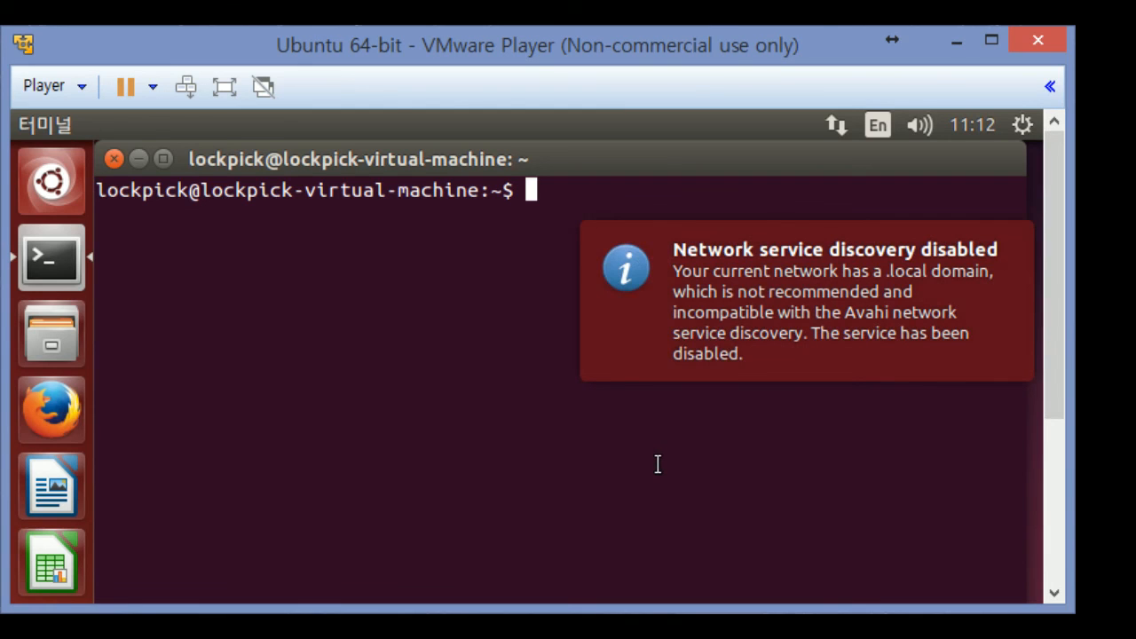
Run 'sudo apt-get install open-vm-toolbox', give the sudo password and confirm the listed packages
{"action": "type", "text": "sudo "}
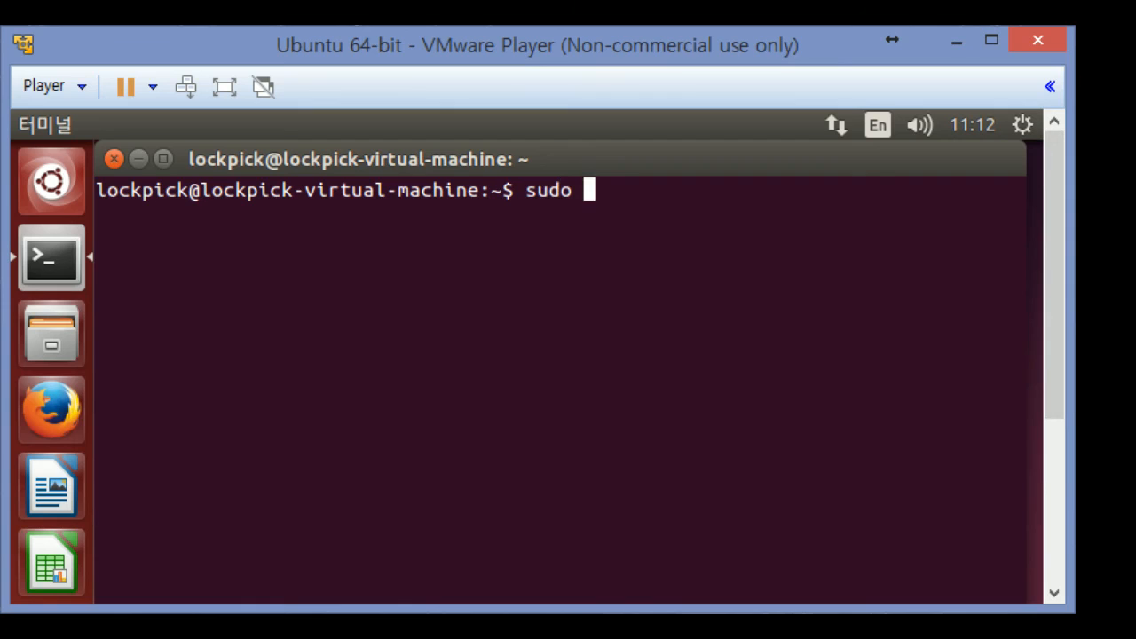
{"action": "type", "text": "apt-"}
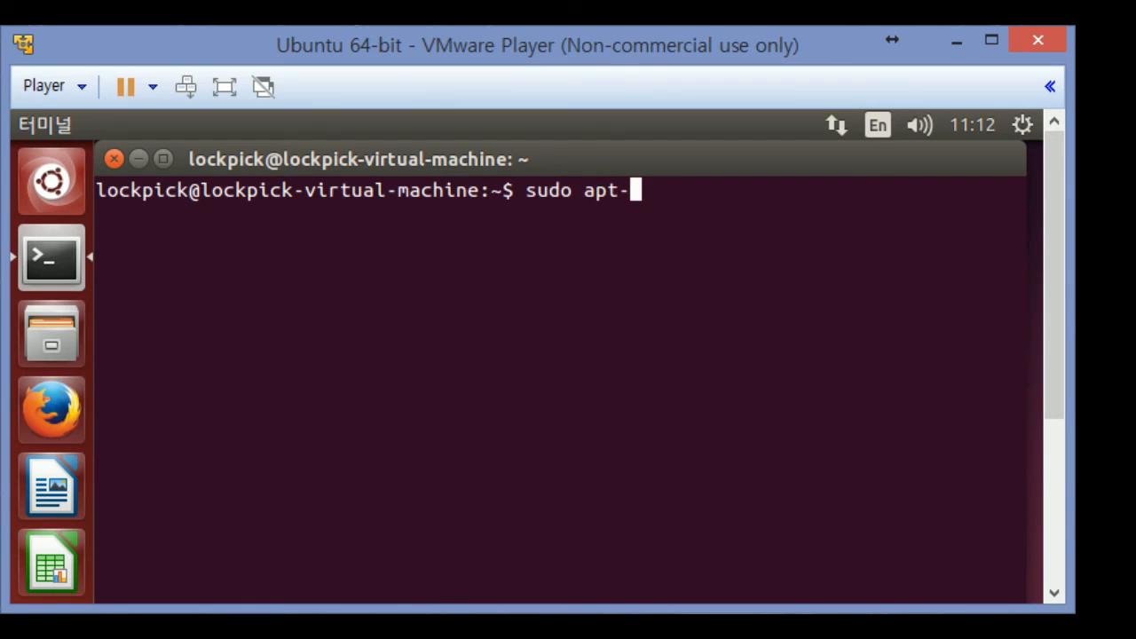
{"action": "type", "text": "get in"}
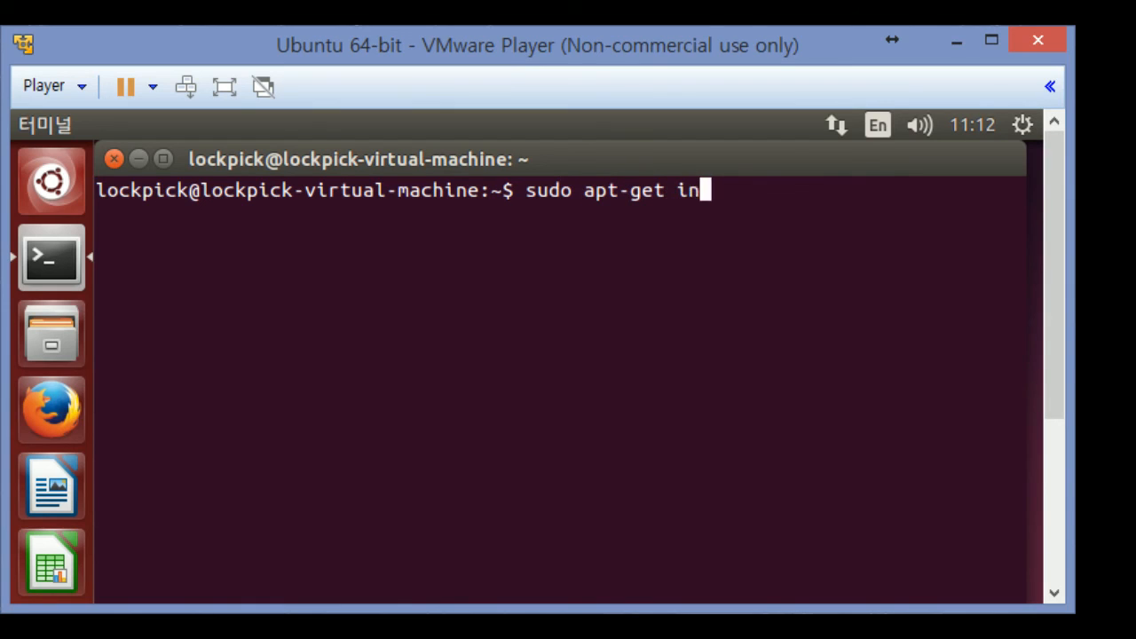
{"action": "type", "text": "stall "}
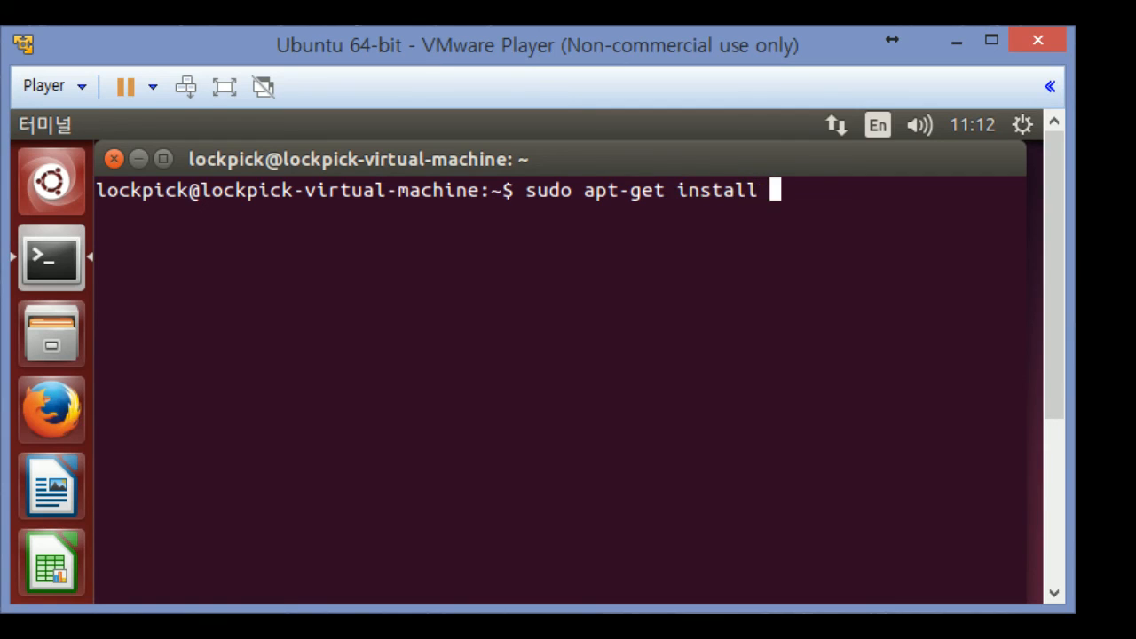
{"action": "type", "text": "open-"}
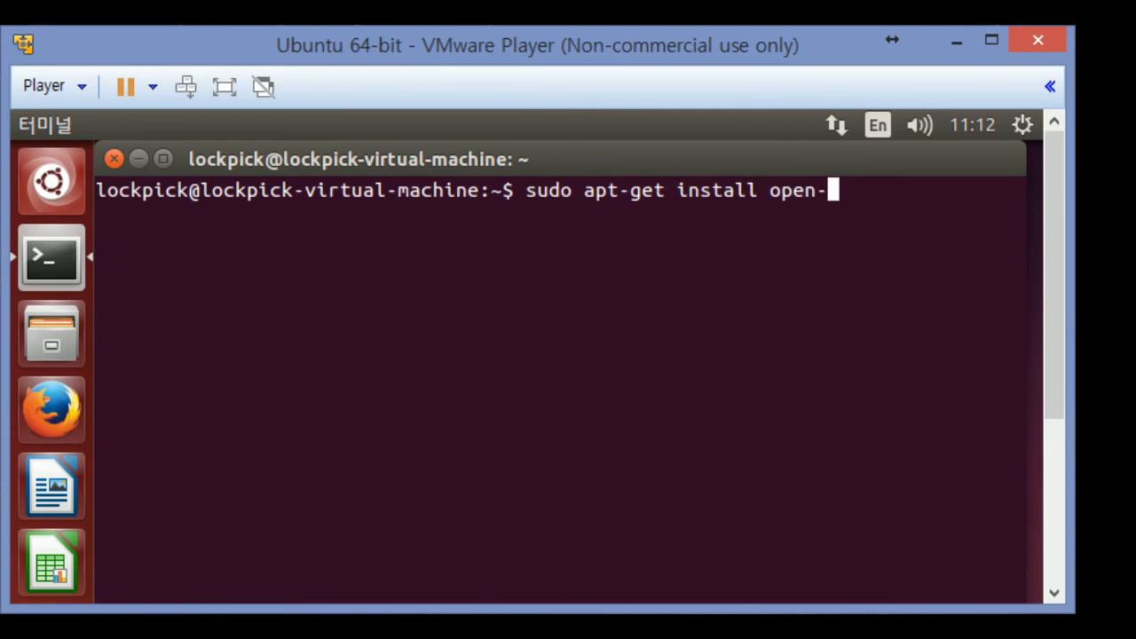
{"action": "type", "text": "vm"}
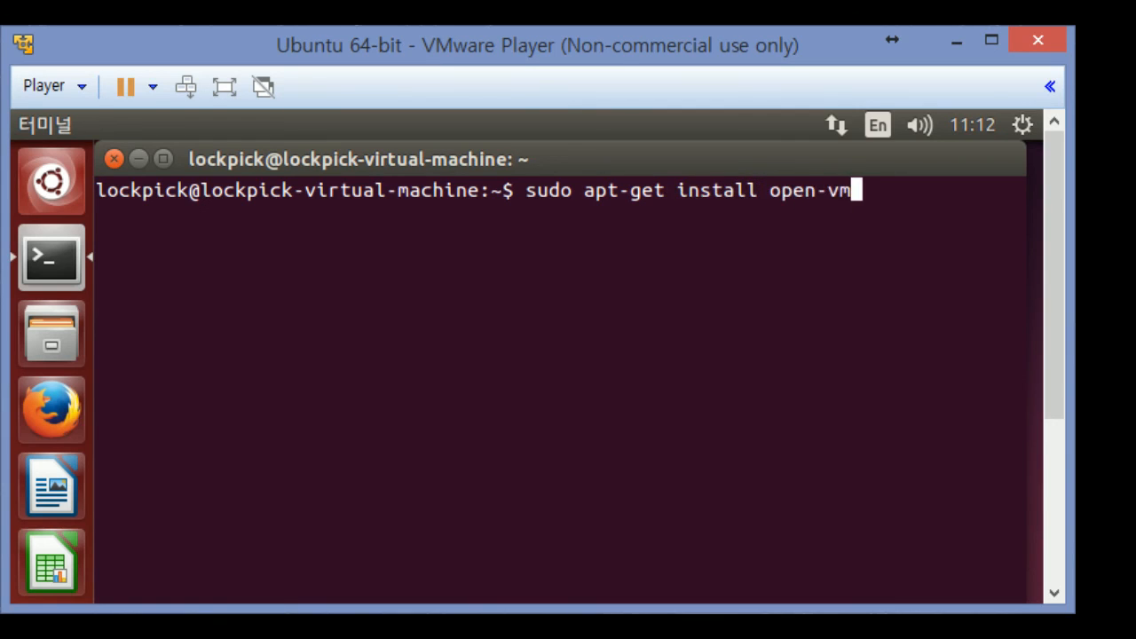
{"action": "type", "text": "-tool"}
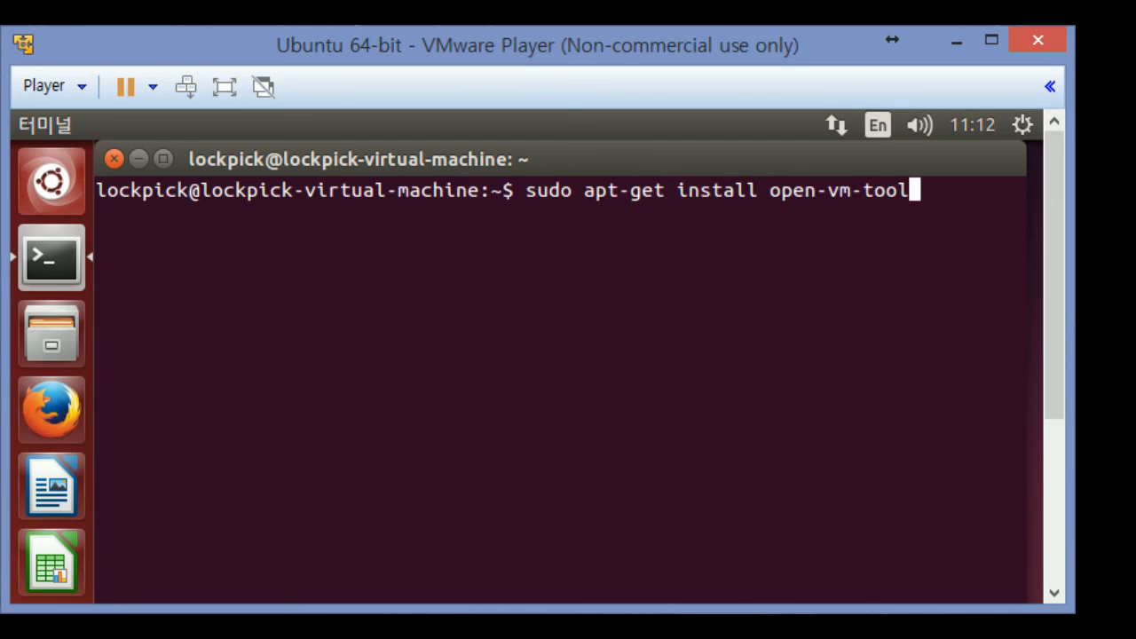
{"action": "type", "text": "box"}
{"action": "key", "text": "Return"}
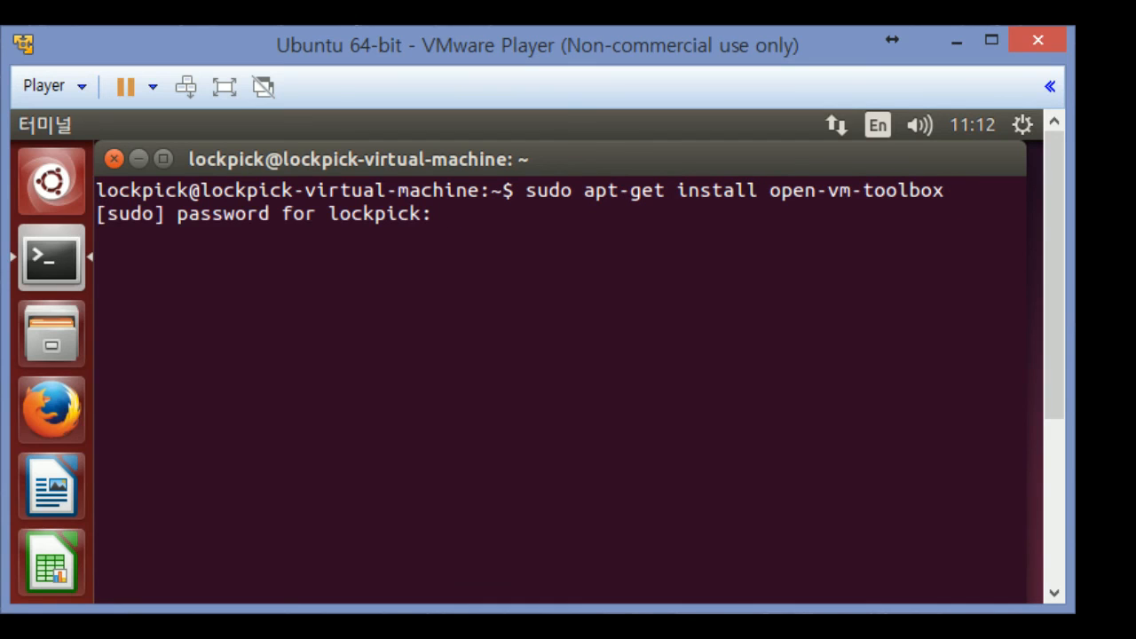
{"action": "key", "text": "Return"}
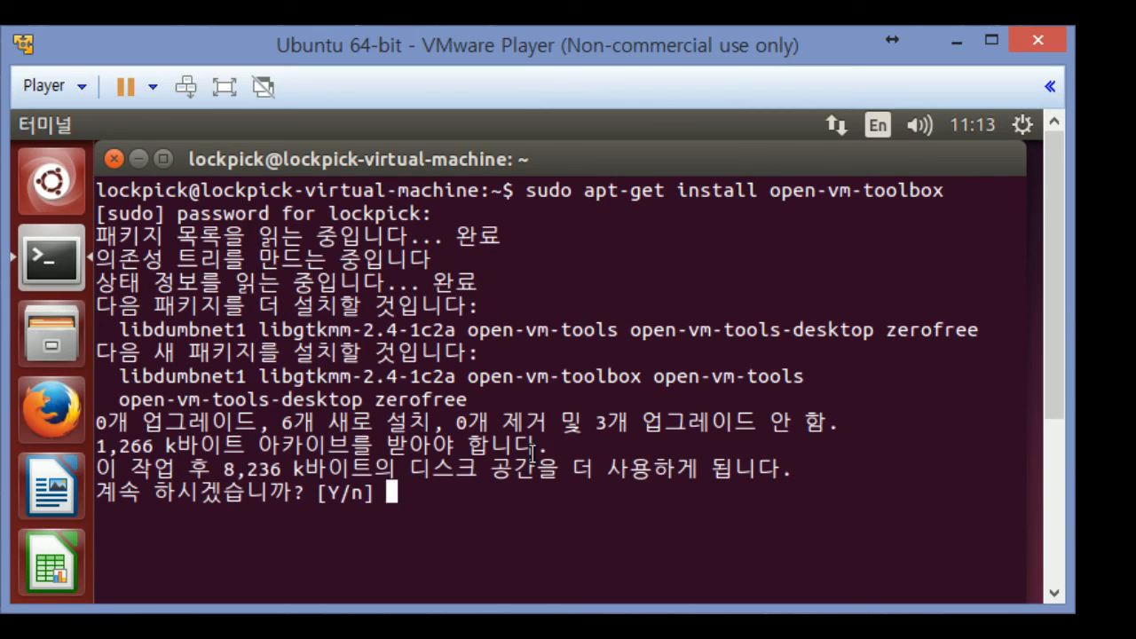
{"action": "key", "text": "Return"}
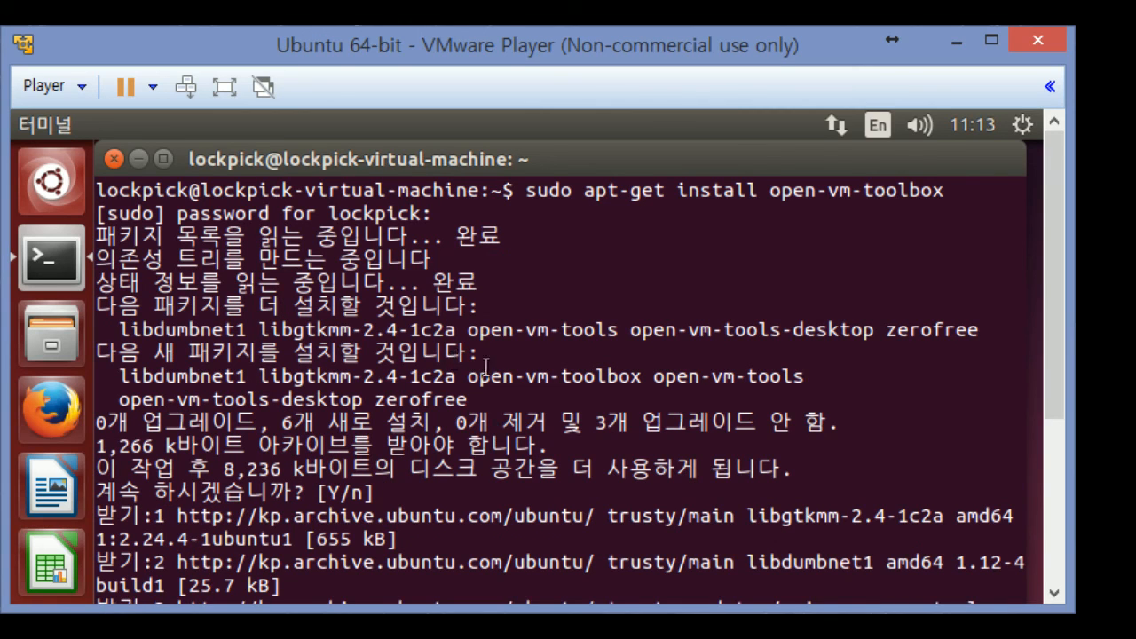
{"action": "left_click_drag", "start_coordinate": [1058, 347], "coordinate": [1028, 442]}
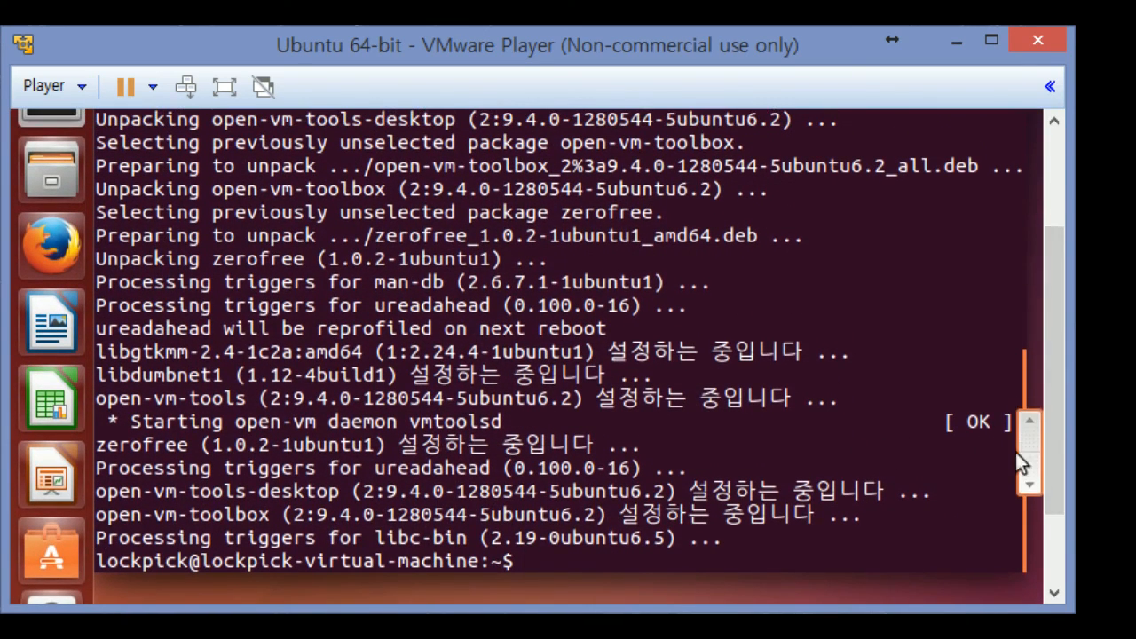
{"action": "left_click_drag", "start_coordinate": [1022, 482], "coordinate": [1007, 542]}
{"action": "left_click_drag", "start_coordinate": [1052, 510], "coordinate": [1063, 426]}
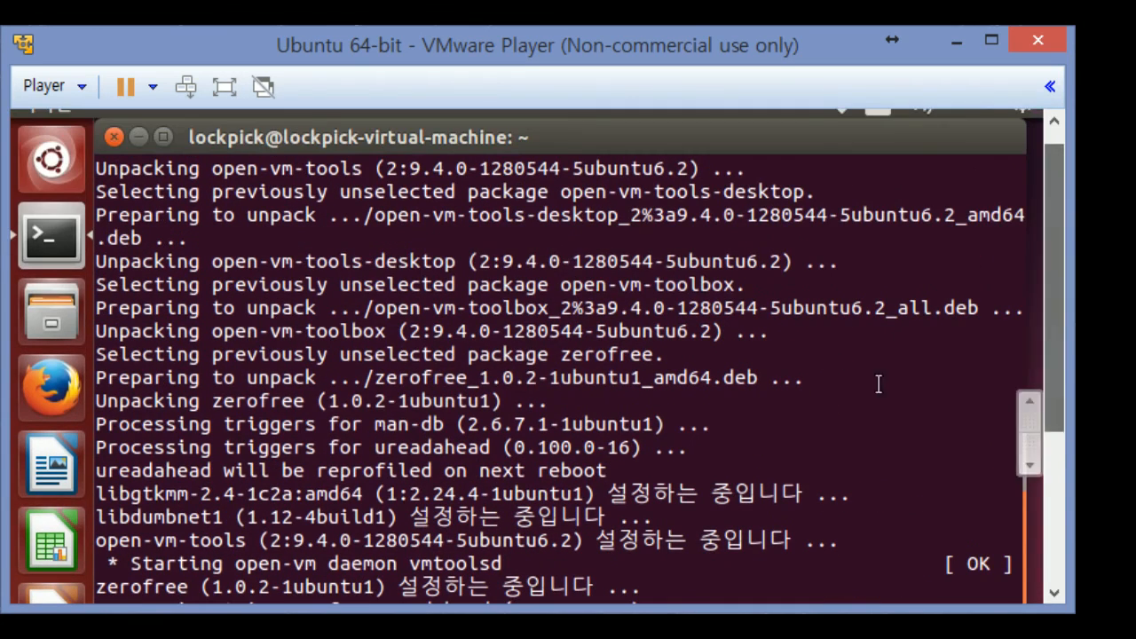
Close the terminal, choose Restart under 컴퓨터 끄기..., and log back in with the password
{"action": "left_click", "coordinate": [107, 115]}
{"action": "left_click", "coordinate": [647, 135]}
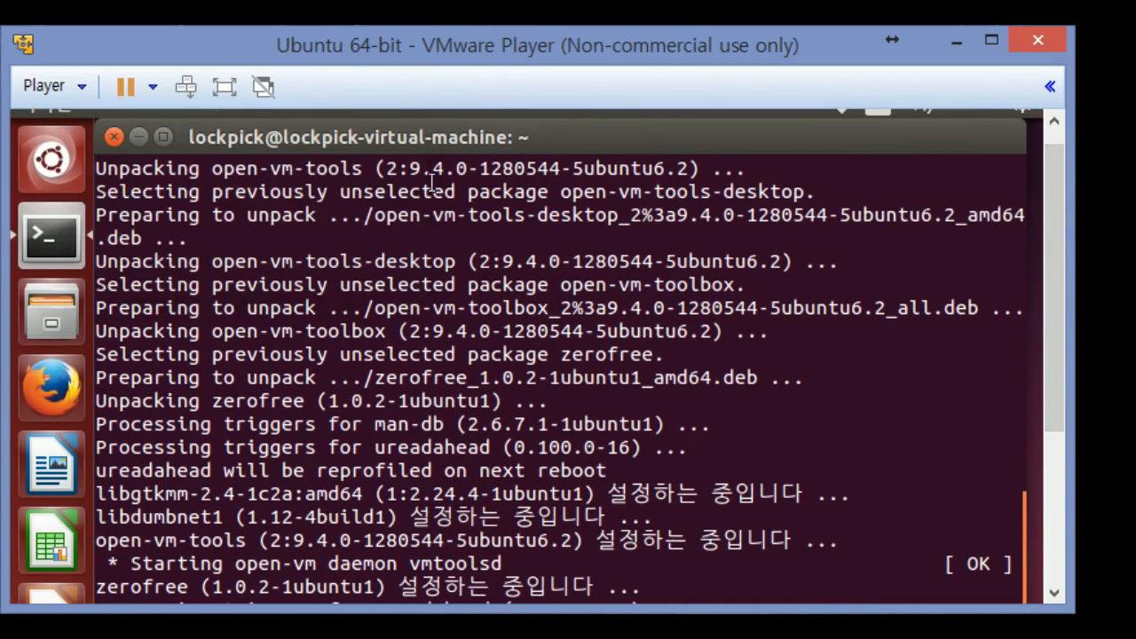
{"action": "left_click", "coordinate": [117, 137]}
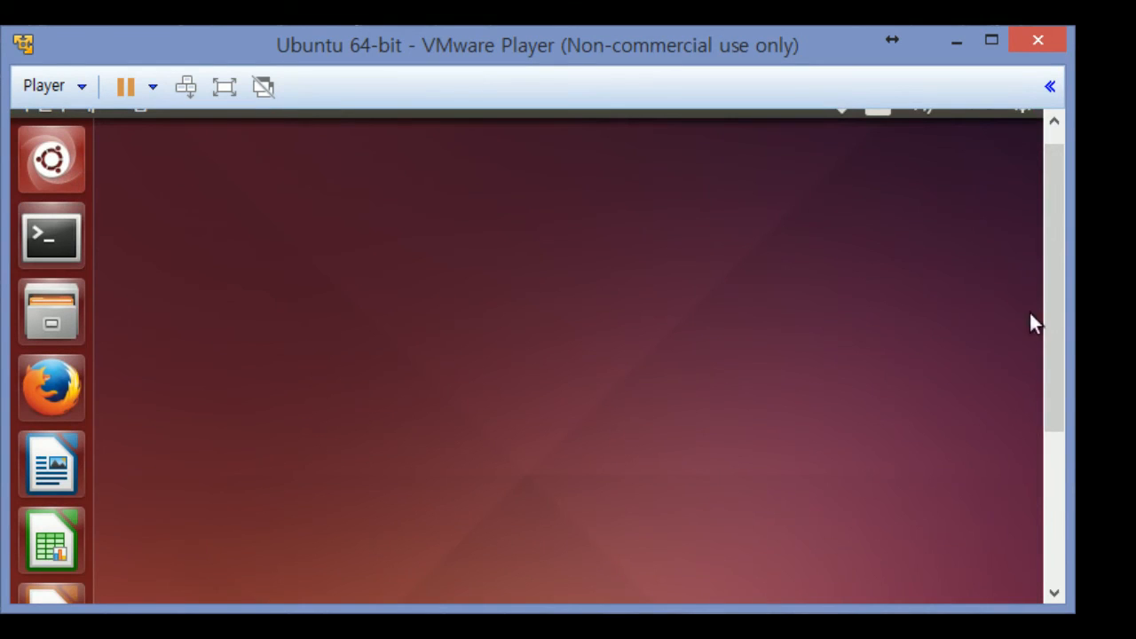
{"action": "left_click", "coordinate": [1026, 126]}
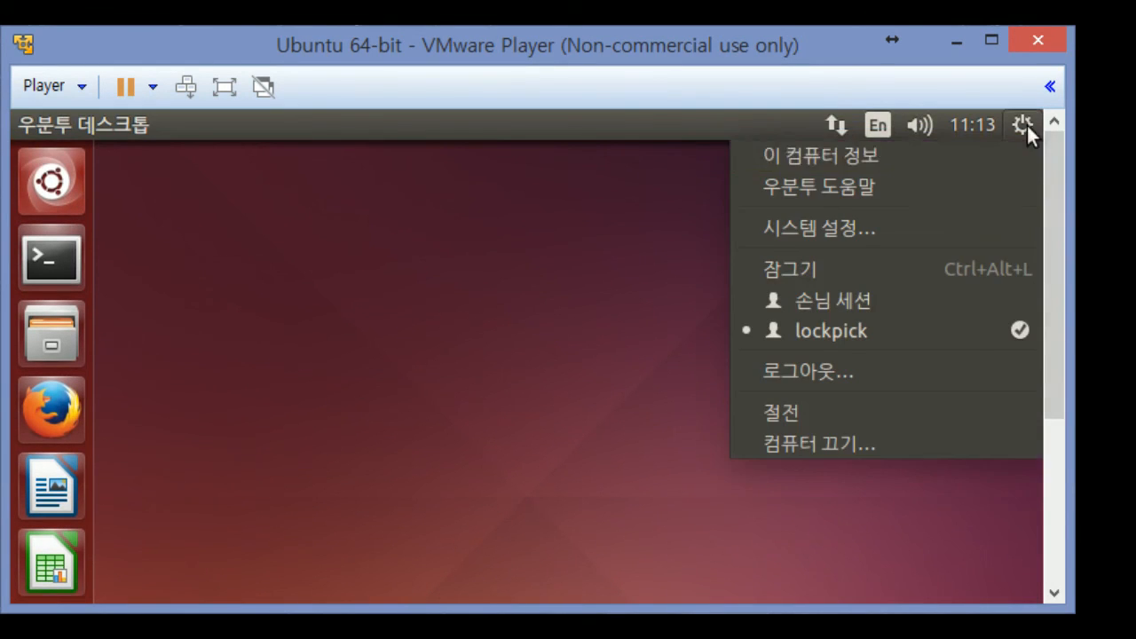
{"action": "left_click", "coordinate": [905, 444]}
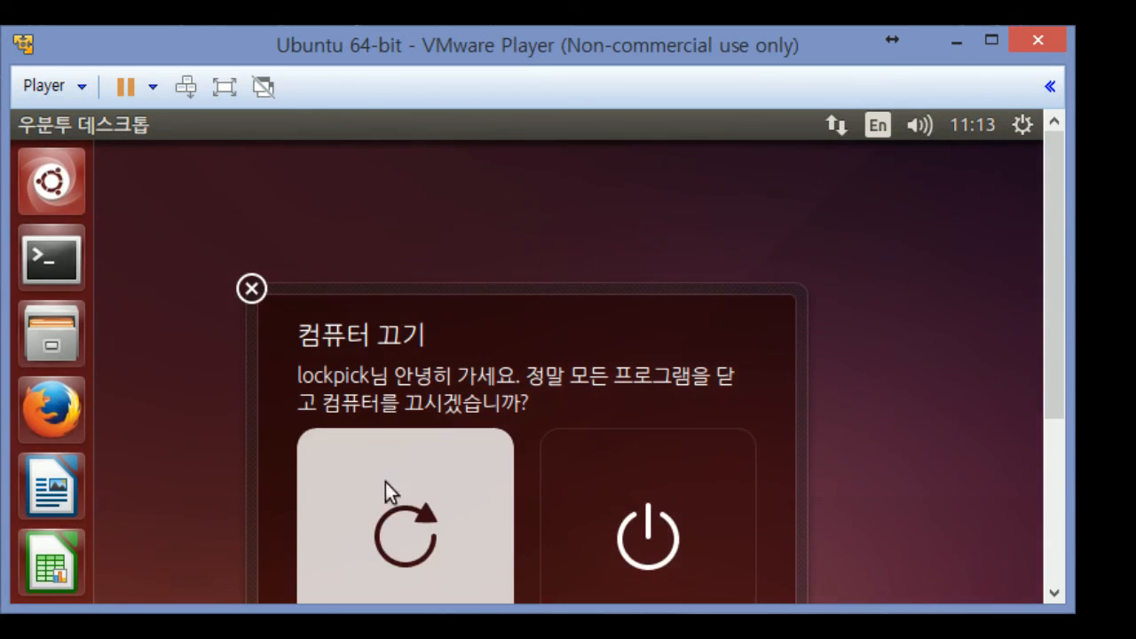
{"action": "left_click", "coordinate": [387, 486]}
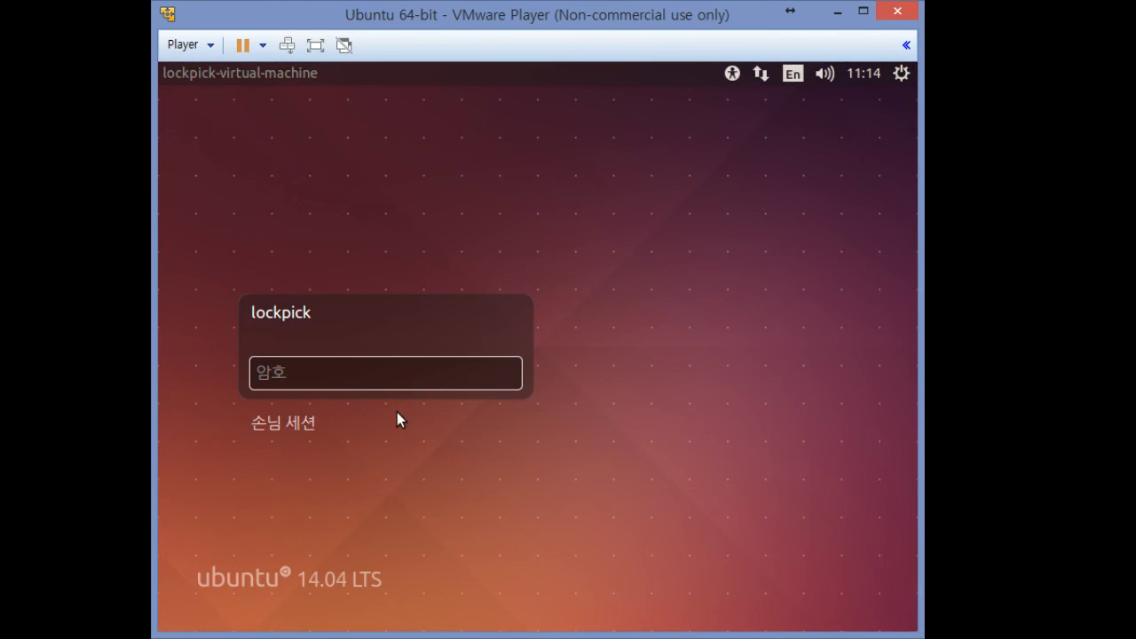
{"action": "type", "text": "••••••••"}
{"action": "key", "text": "Return"}
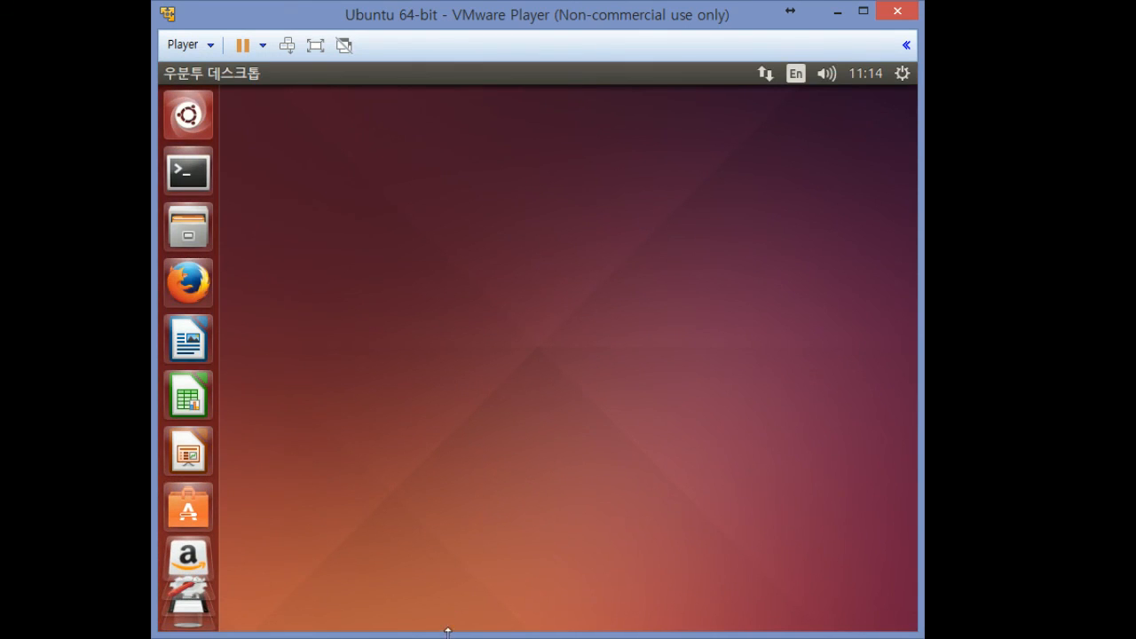
Shorten the VM window and place a host Explorer window showing Downloads beside the guest
{"action": "left_click_drag", "start_coordinate": [449, 632], "coordinate": [497, 587]}
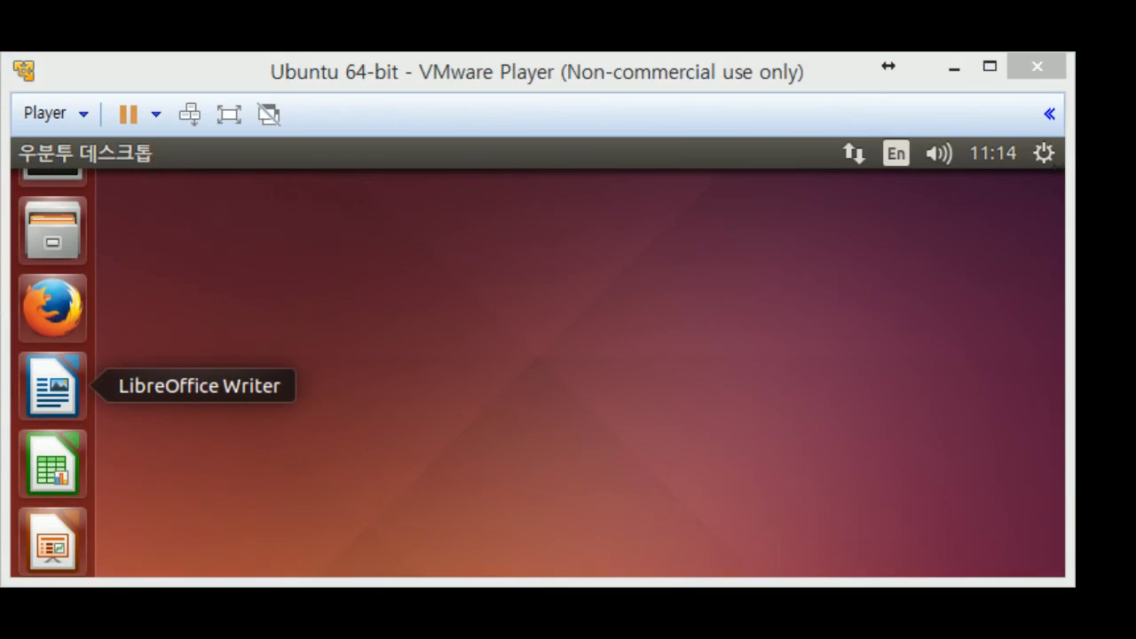
{"action": "key", "text": "super+e"}
{"action": "double_click", "coordinate": [683, 582]}
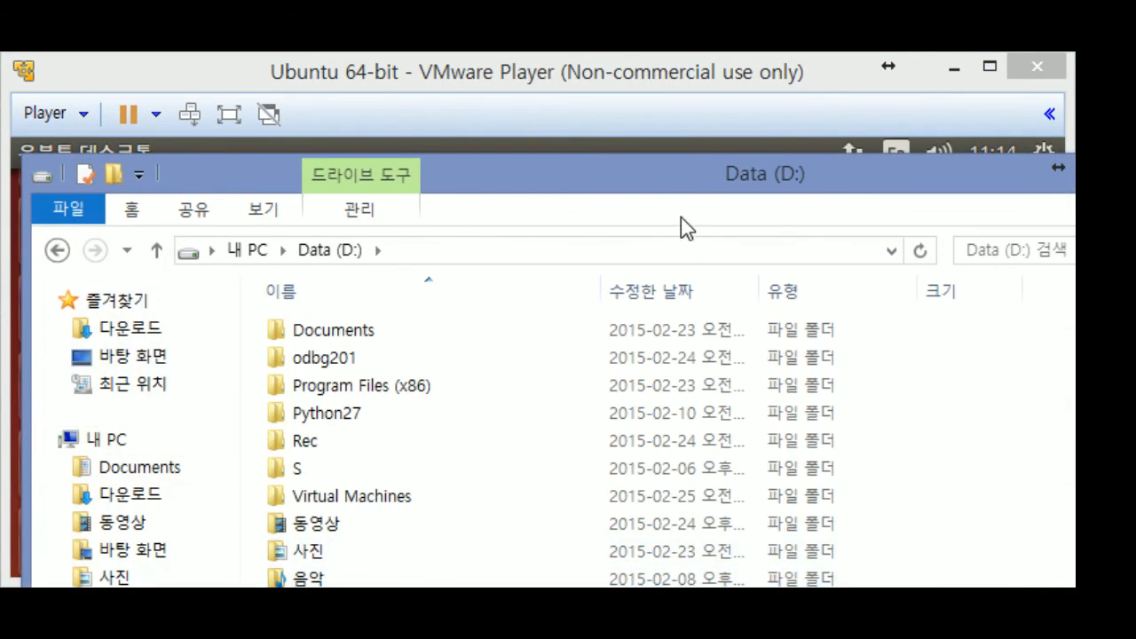
{"action": "left_click_drag", "start_coordinate": [681, 216], "coordinate": [1035, 248]}
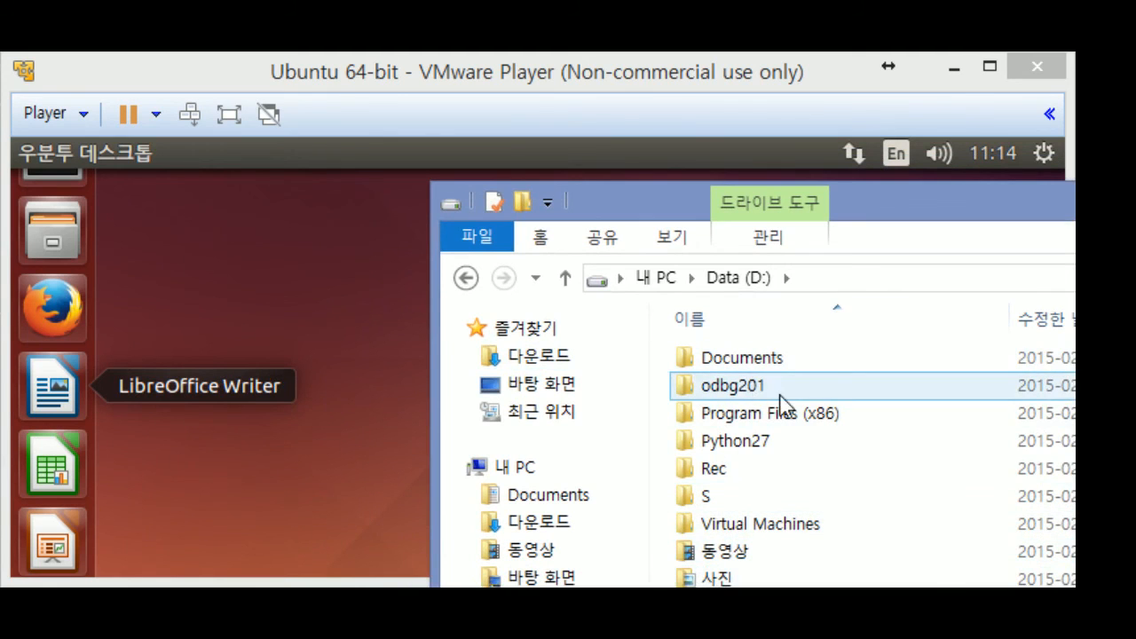
{"action": "left_click", "coordinate": [761, 471]}
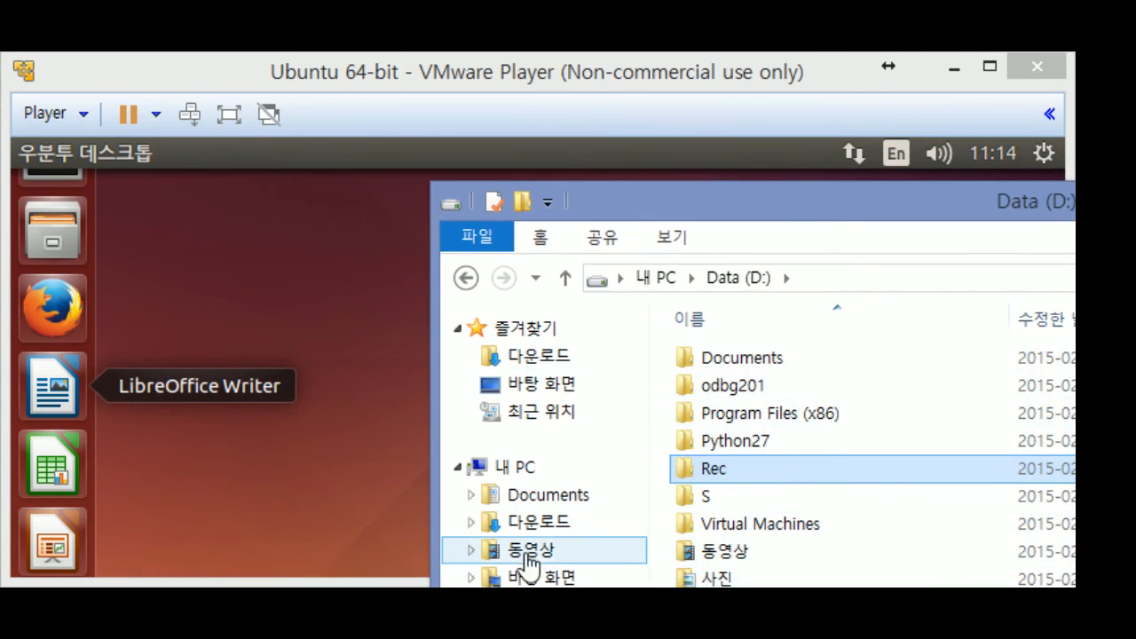
{"action": "left_click", "coordinate": [536, 523]}
Drag Win32DiskImager-0.9.5-binary.zip onto the Ubuntu desktop, retry the copy error, then permanently delete it
{"action": "left_click_drag", "start_coordinate": [953, 414], "coordinate": [281, 362]}
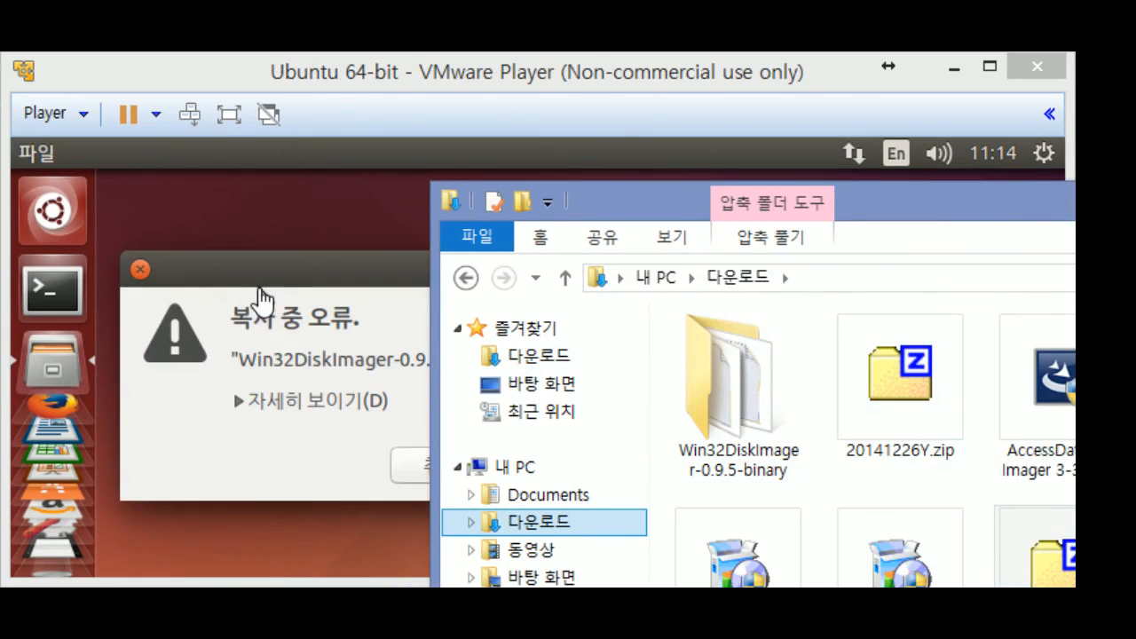
{"action": "left_click_drag", "start_coordinate": [852, 222], "coordinate": [391, 634]}
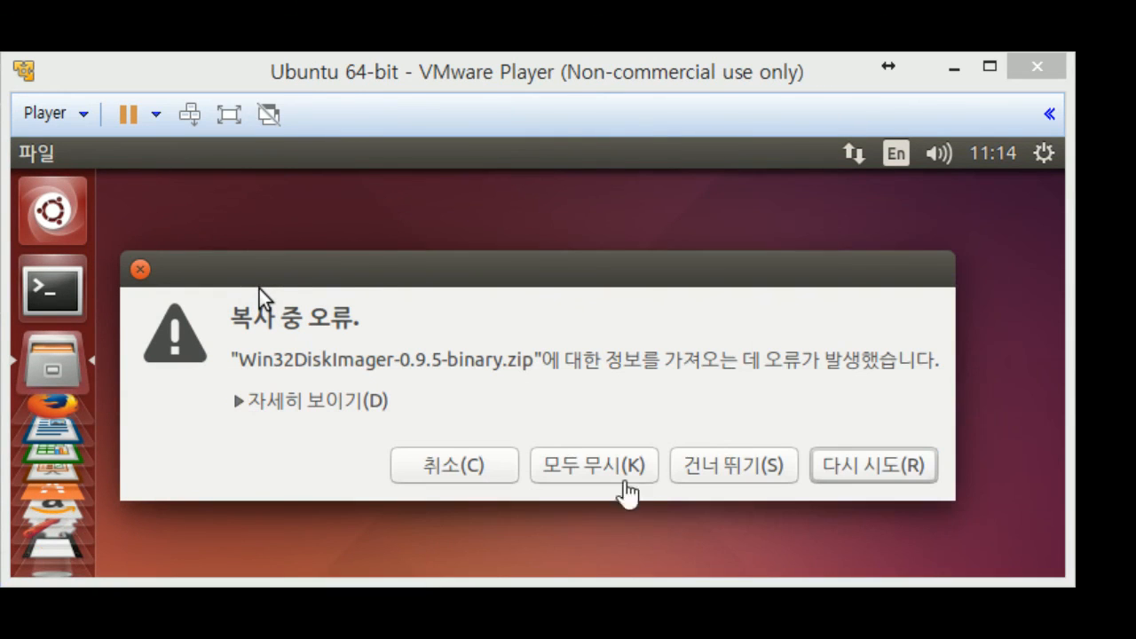
{"action": "left_click", "coordinate": [826, 461]}
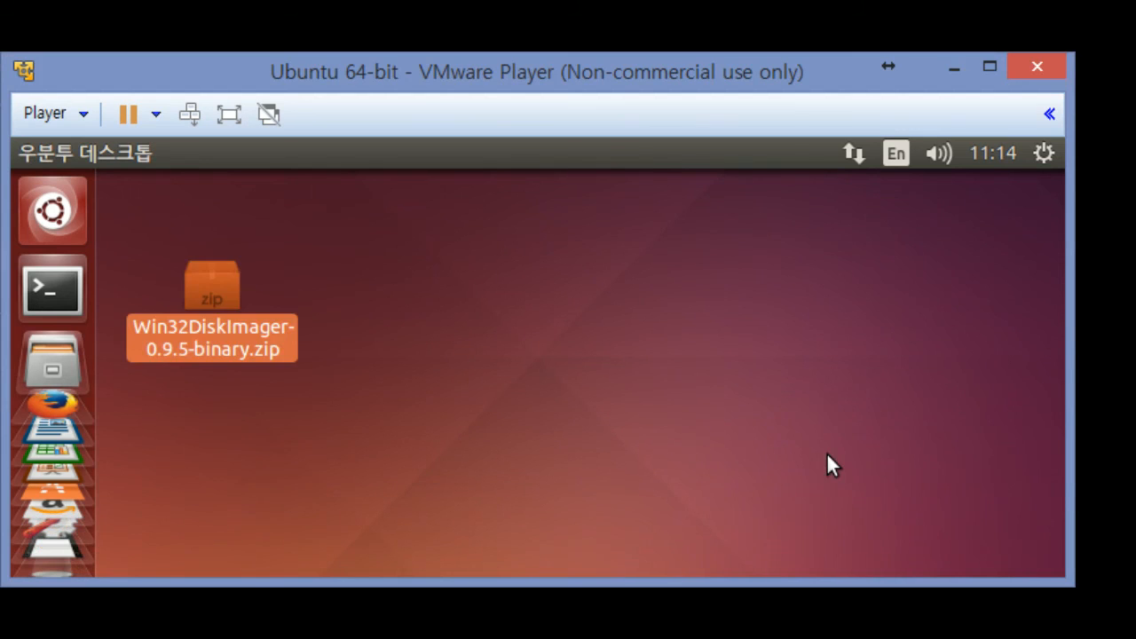
{"action": "left_click", "coordinate": [478, 438]}
{"action": "left_click_drag", "start_coordinate": [480, 362], "coordinate": [165, 244]}
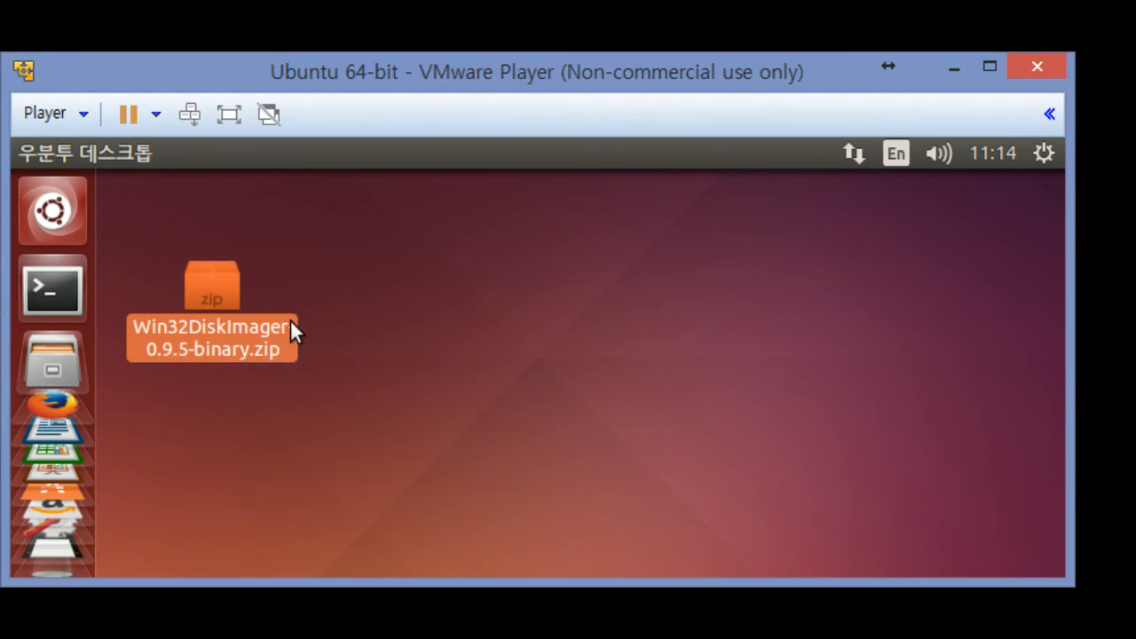
{"action": "key", "text": "shift+Delete"}
{"action": "key", "text": "Return"}
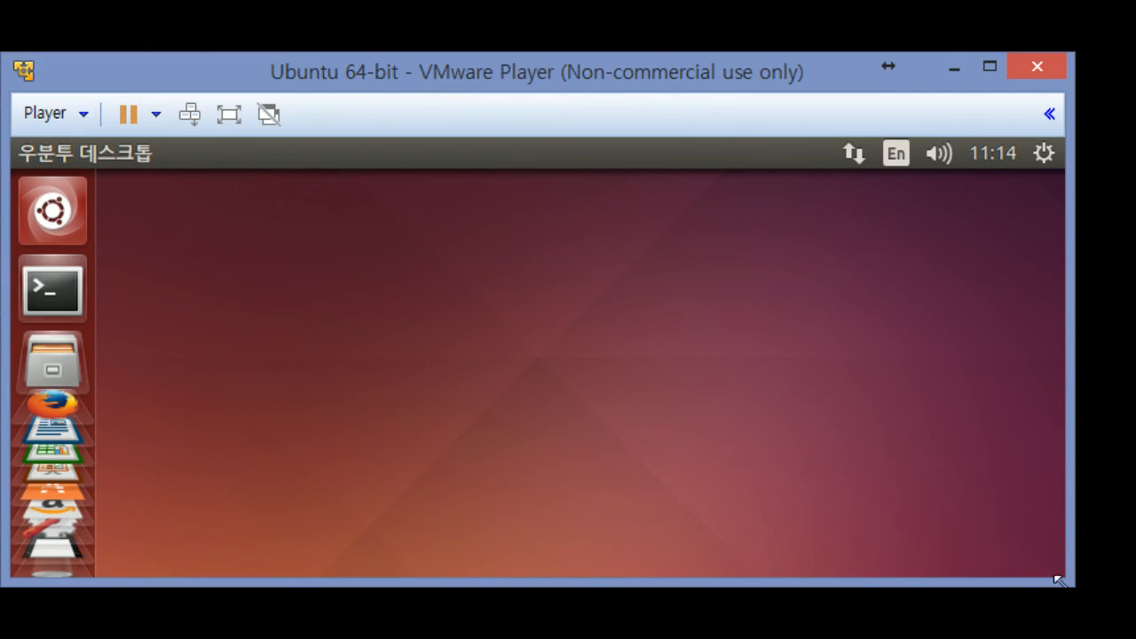
Make the VM window taller and power off the Ubuntu guest from the gear menu's 컴퓨터 끄기...
{"action": "left_click_drag", "start_coordinate": [1058, 580], "coordinate": [1056, 638]}
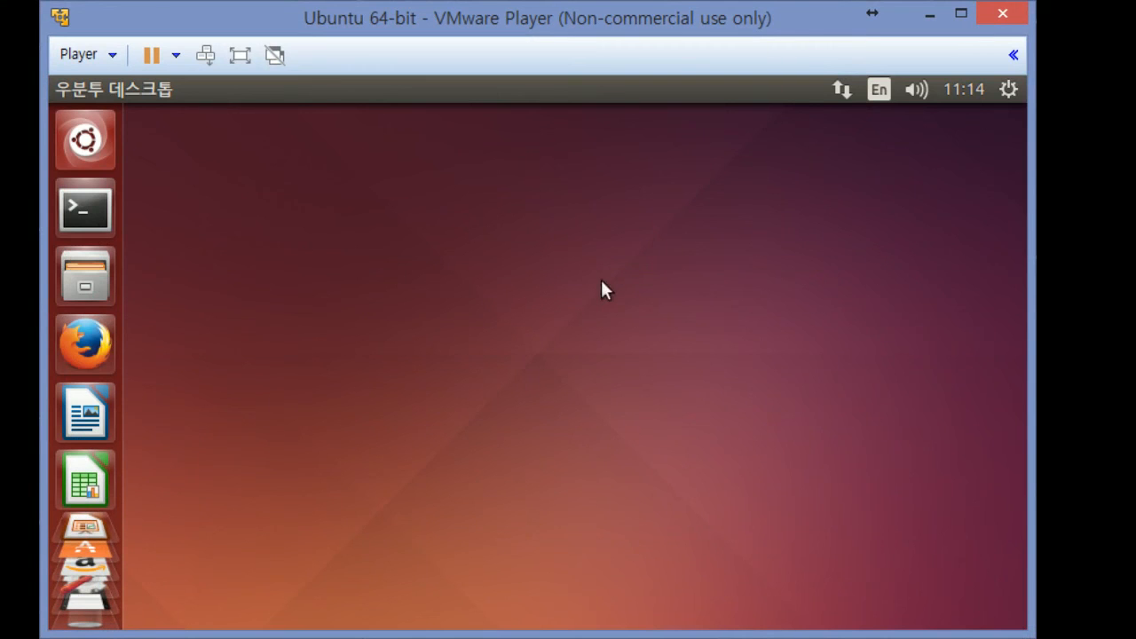
{"action": "left_click", "coordinate": [1008, 88]}
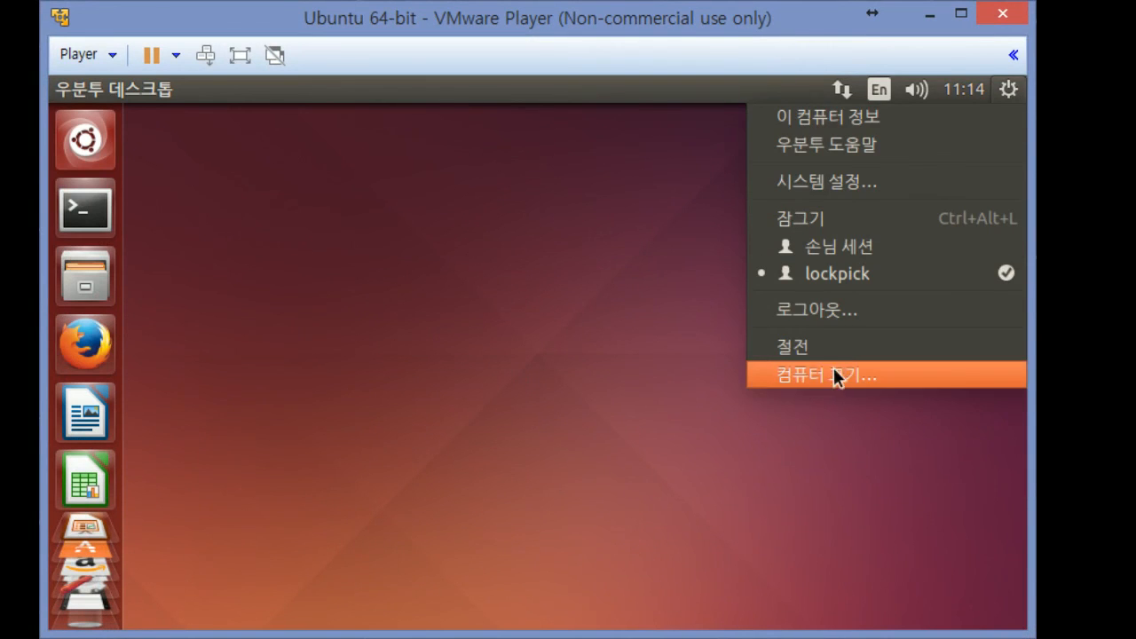
{"action": "left_click", "coordinate": [834, 367]}
{"action": "left_click", "coordinate": [707, 417]}
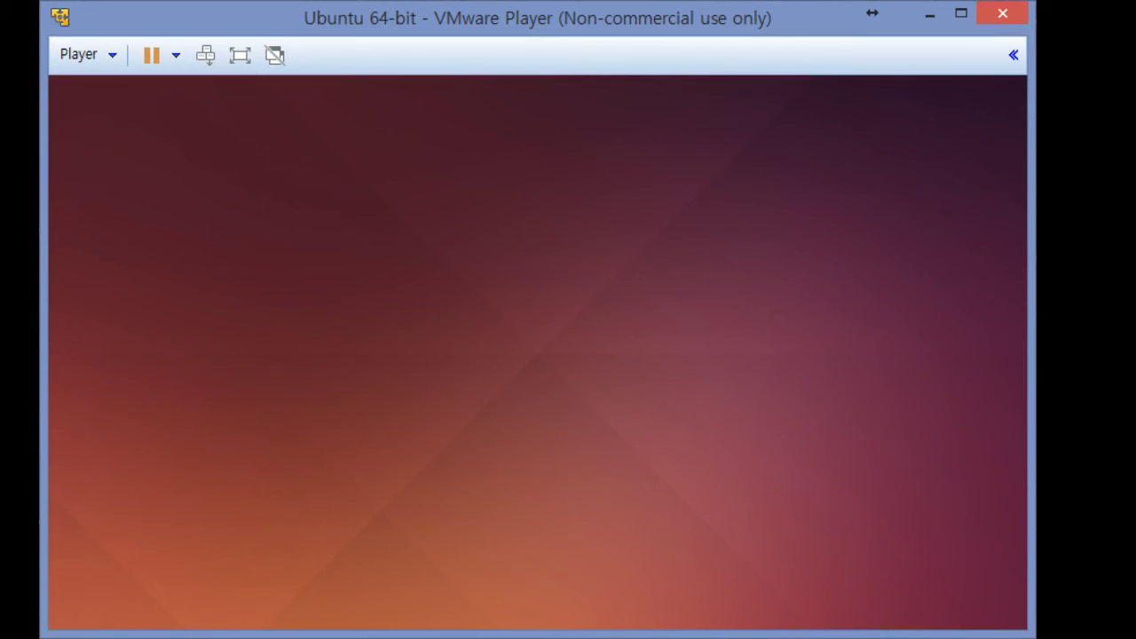